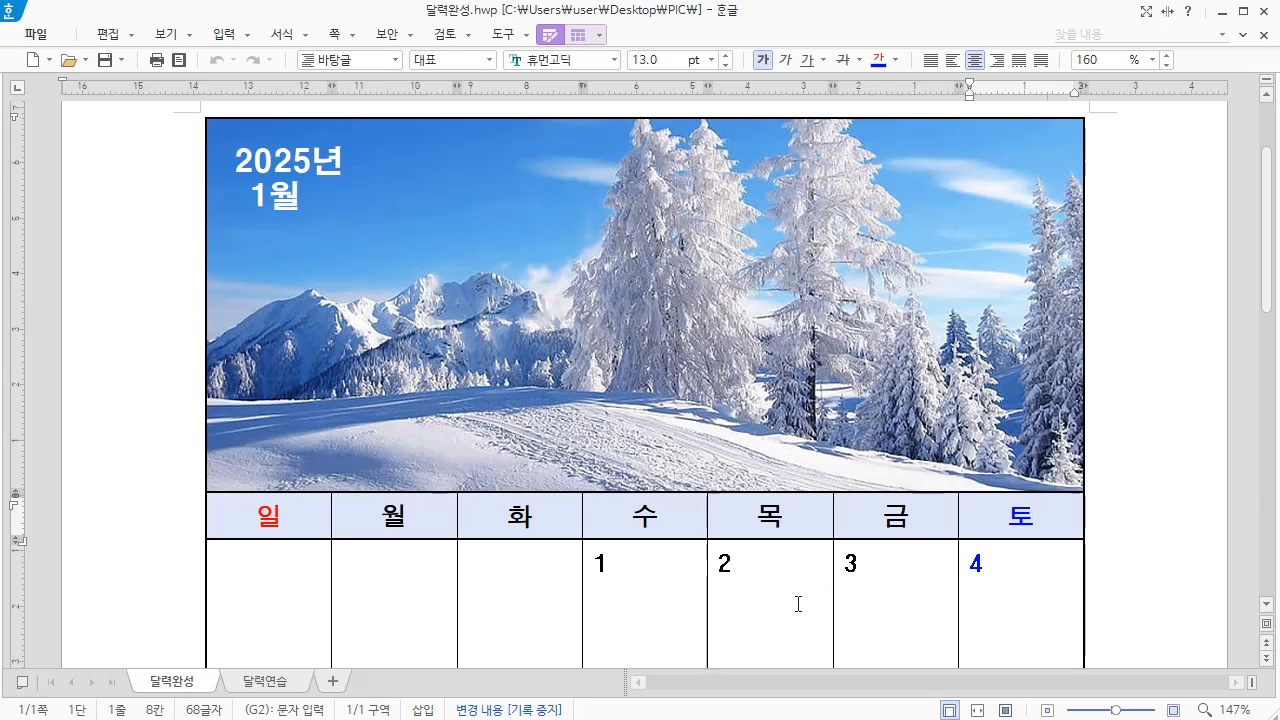
# Examine the finished January 2025 calendar from its picture header down through the date rows
pyautogui.scroll(-3, 795, 605)
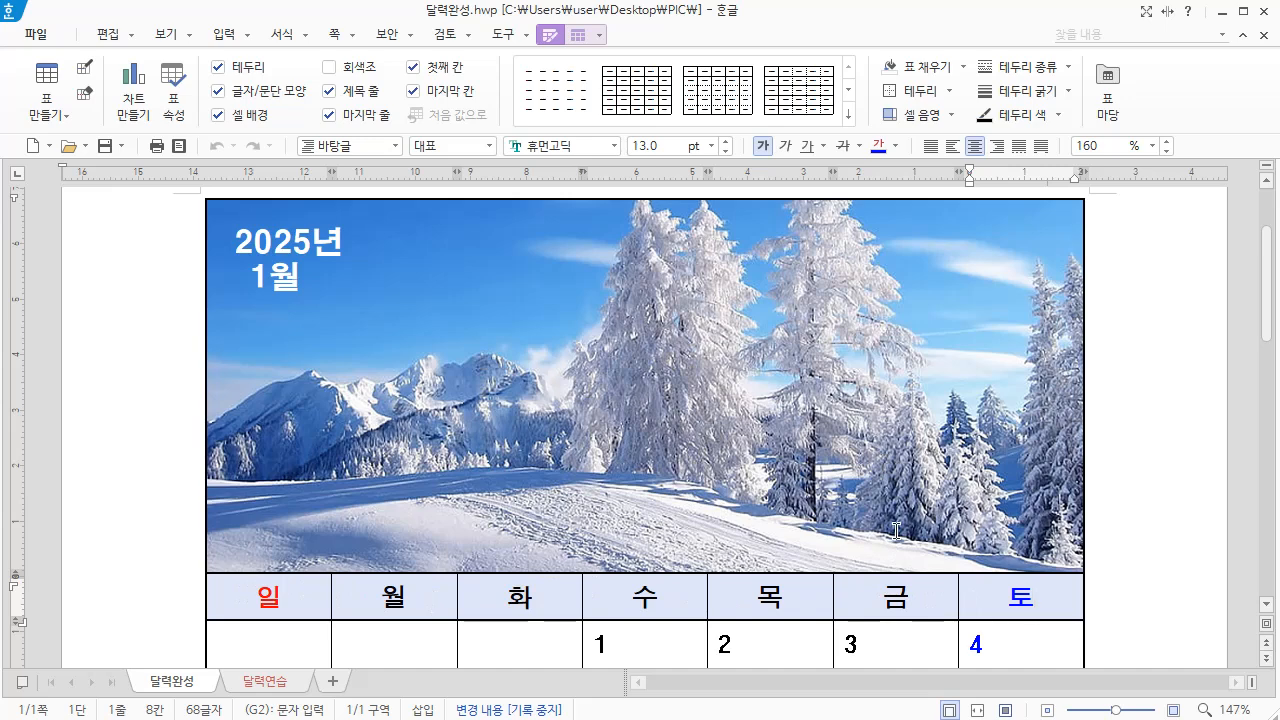
pyautogui.scroll(-5, 896, 530)
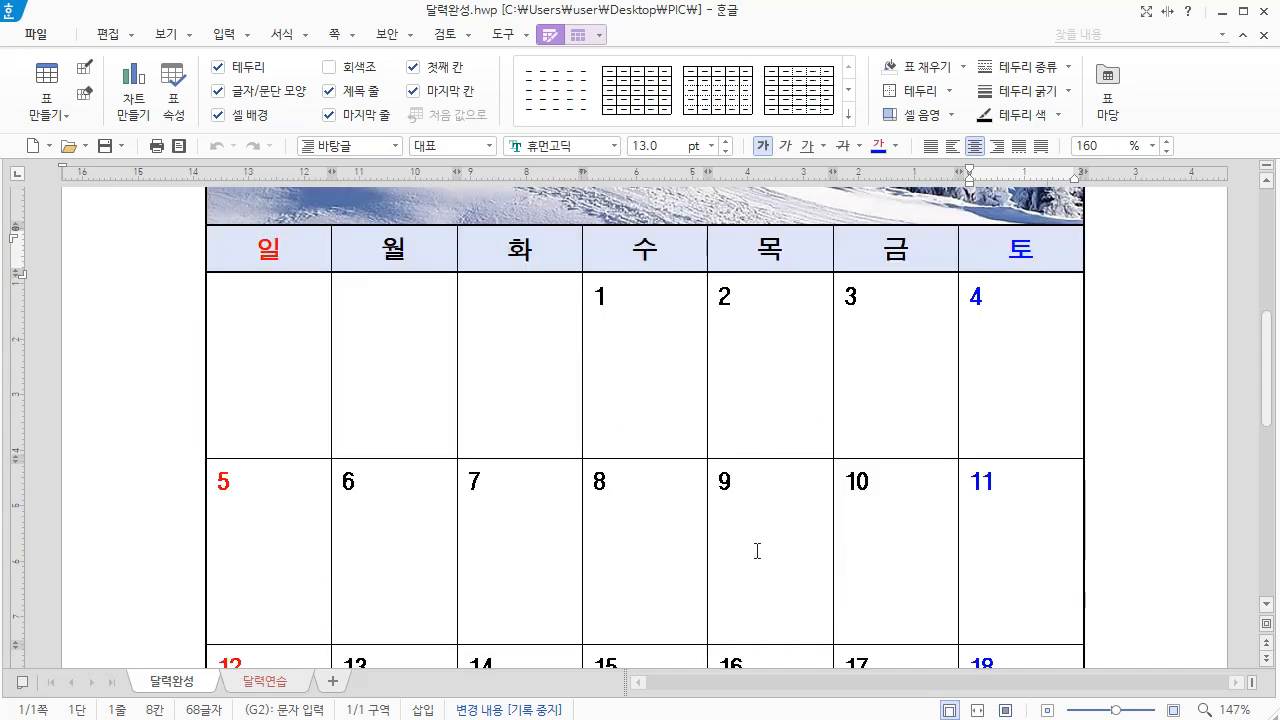
pyautogui.scroll(-3, 363, 500)
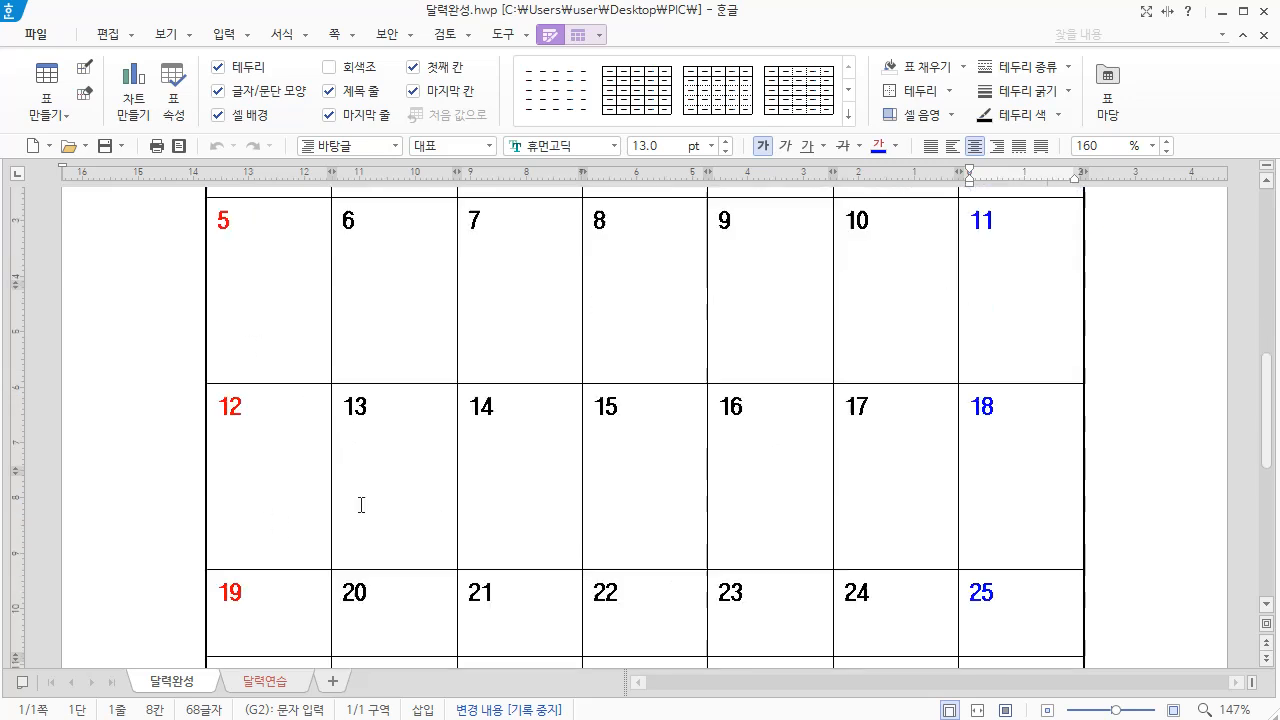
pyautogui.scroll(-3, 361, 505)
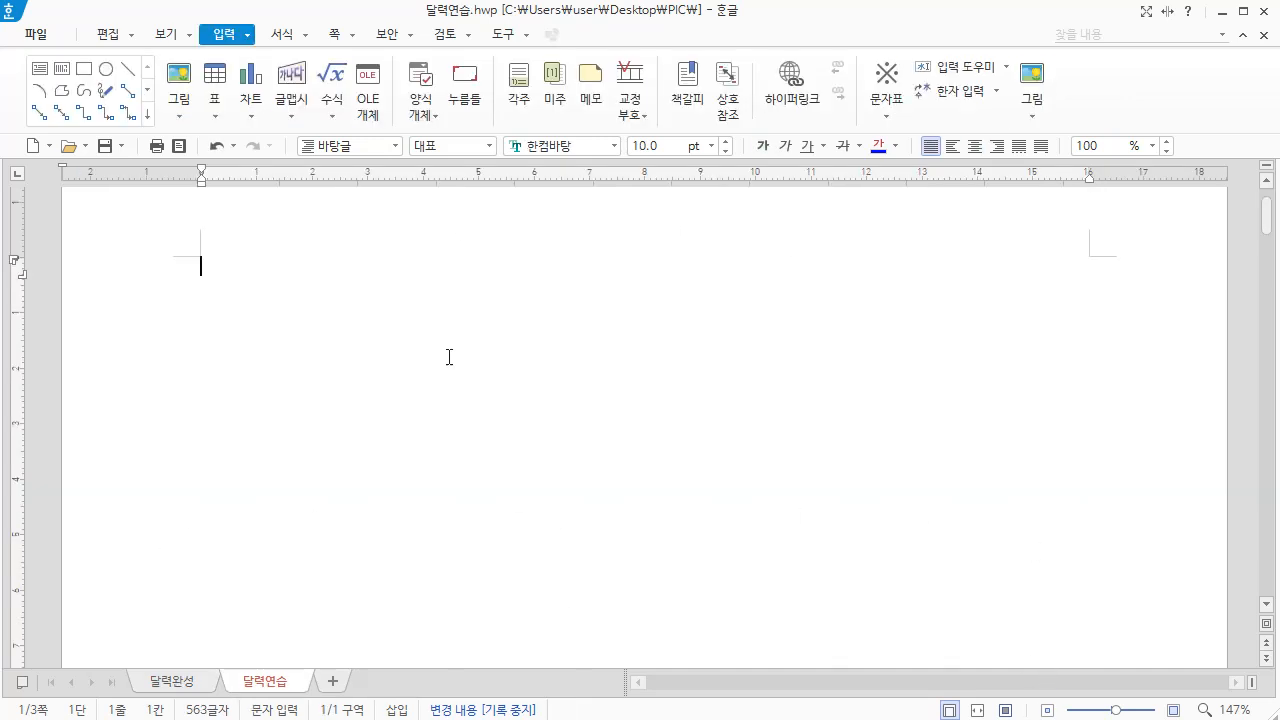
# Insert a table with 8 rows and 7 columns at the start of the 달력연습 document
pyautogui.click(222, 82)
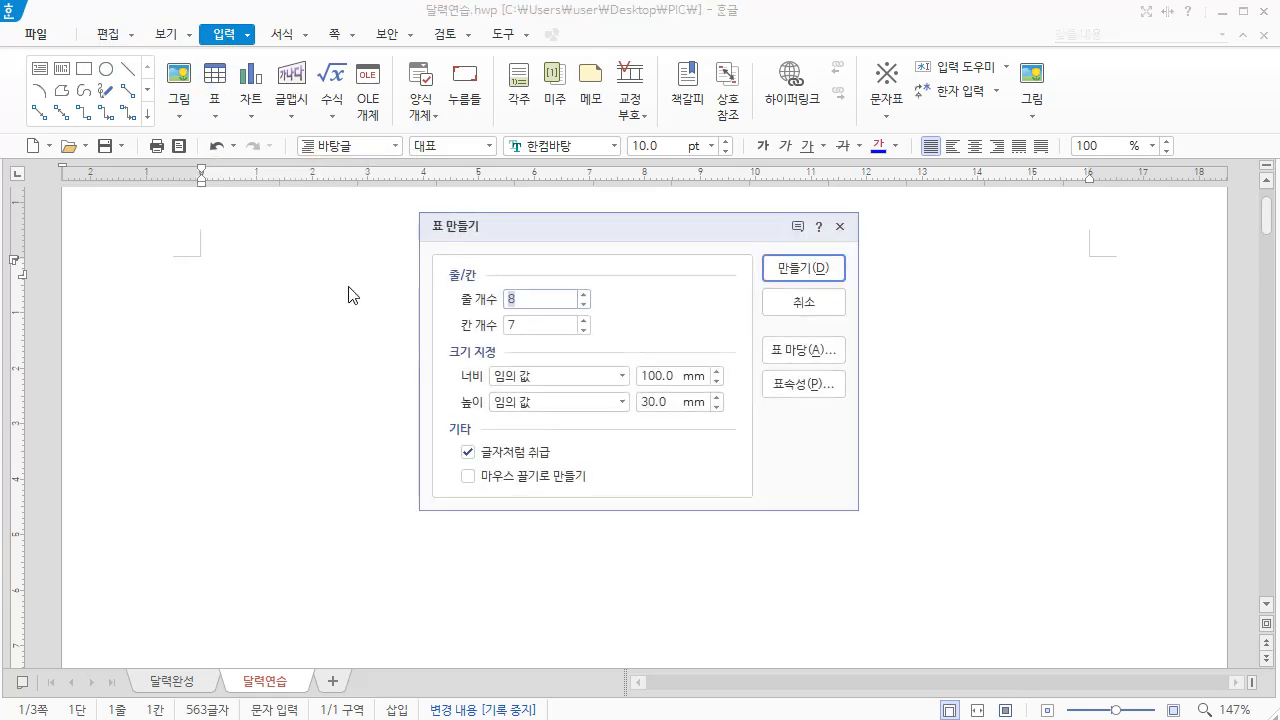
pyautogui.doubleClick(548, 325)
pyautogui.click(805, 272)
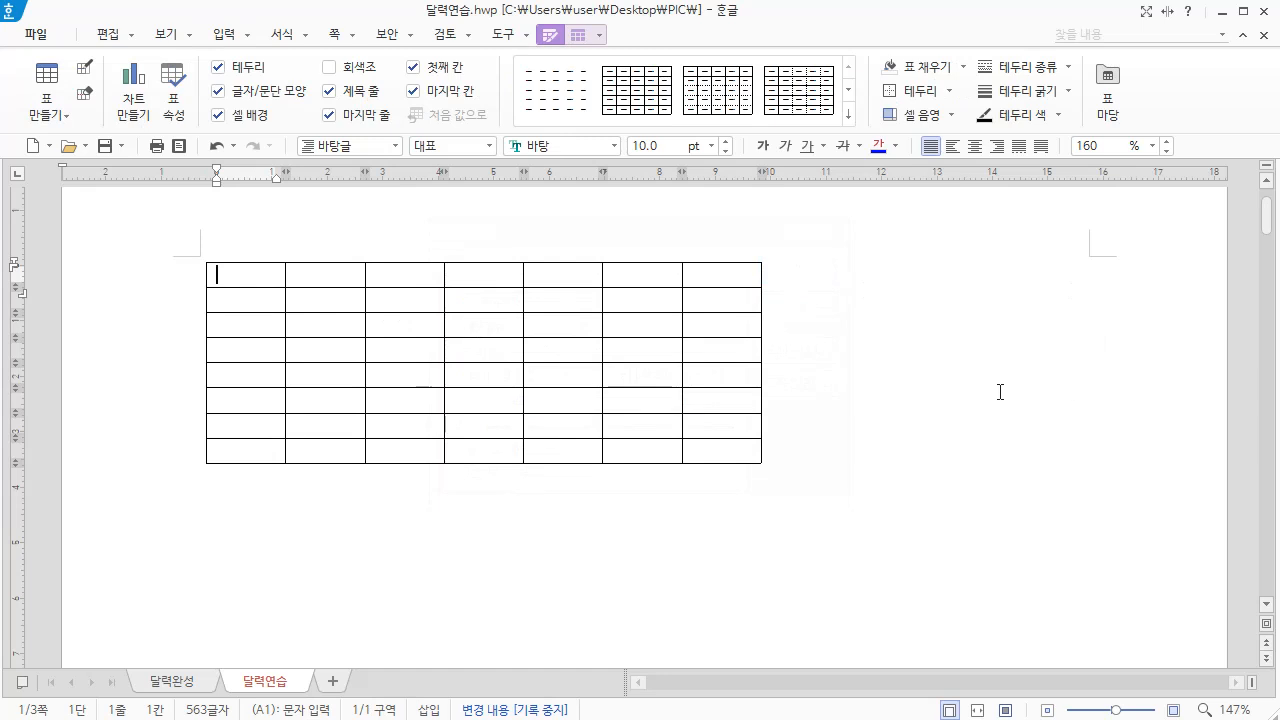
# Widen all the table's columns evenly until the table nearly fills the page's text width
pyautogui.moveTo(290, 274)
pyautogui.mouseDown()
pyautogui.moveTo(643, 326)
pyautogui.moveTo(720, 451)
pyautogui.mouseUp()
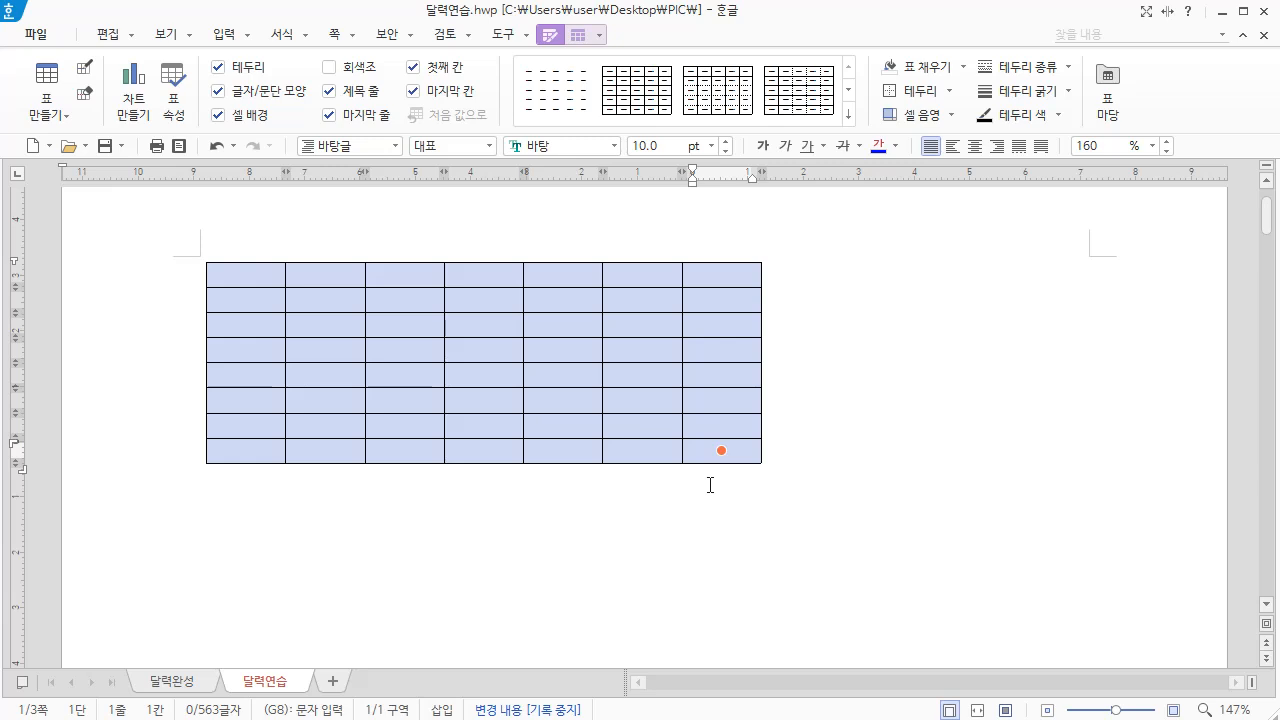
pyautogui.hotkey('ctrl', 'Right')
pyautogui.hotkey('ctrl', 'Right')
pyautogui.hotkey('ctrl', 'Right')
pyautogui.hotkey('ctrl', 'Right')
pyautogui.hotkey('ctrl', 'Right')
pyautogui.hotkey('ctrl', 'Right')
pyautogui.hotkey('ctrl', 'Right')
pyautogui.hotkey('ctrl', 'Right')
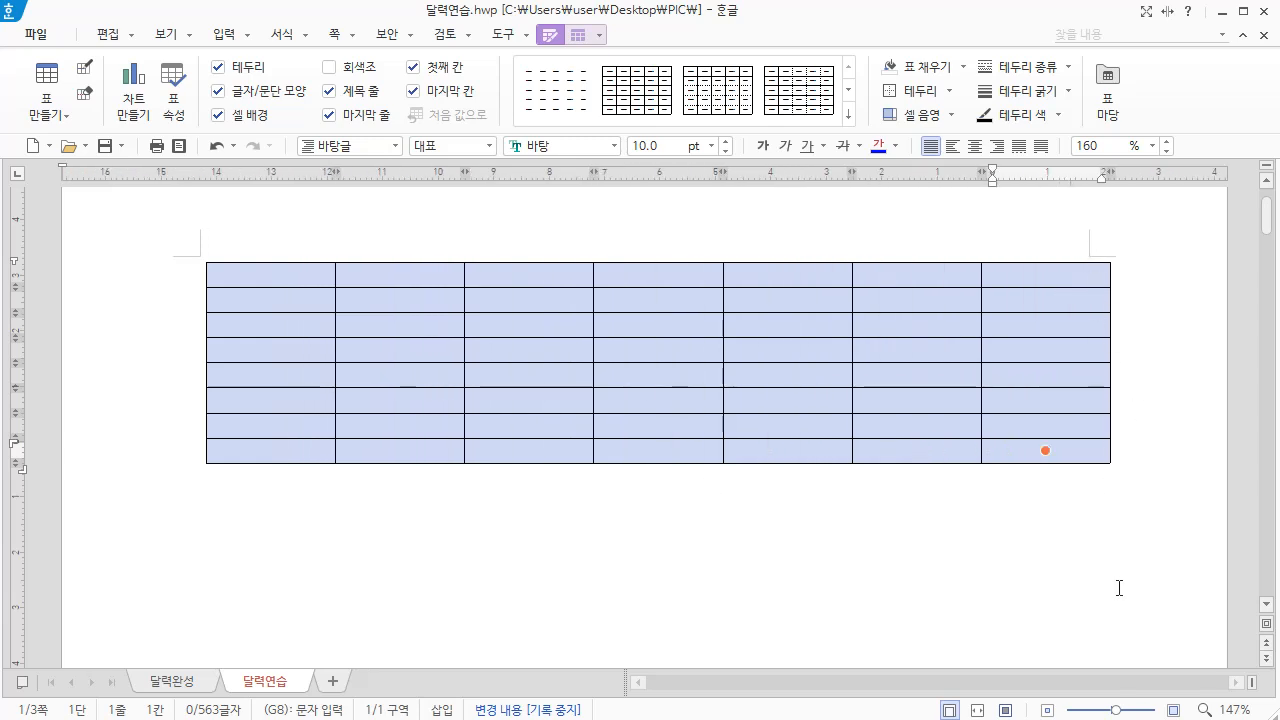
pyautogui.hotkey('ctrl', 'Left')
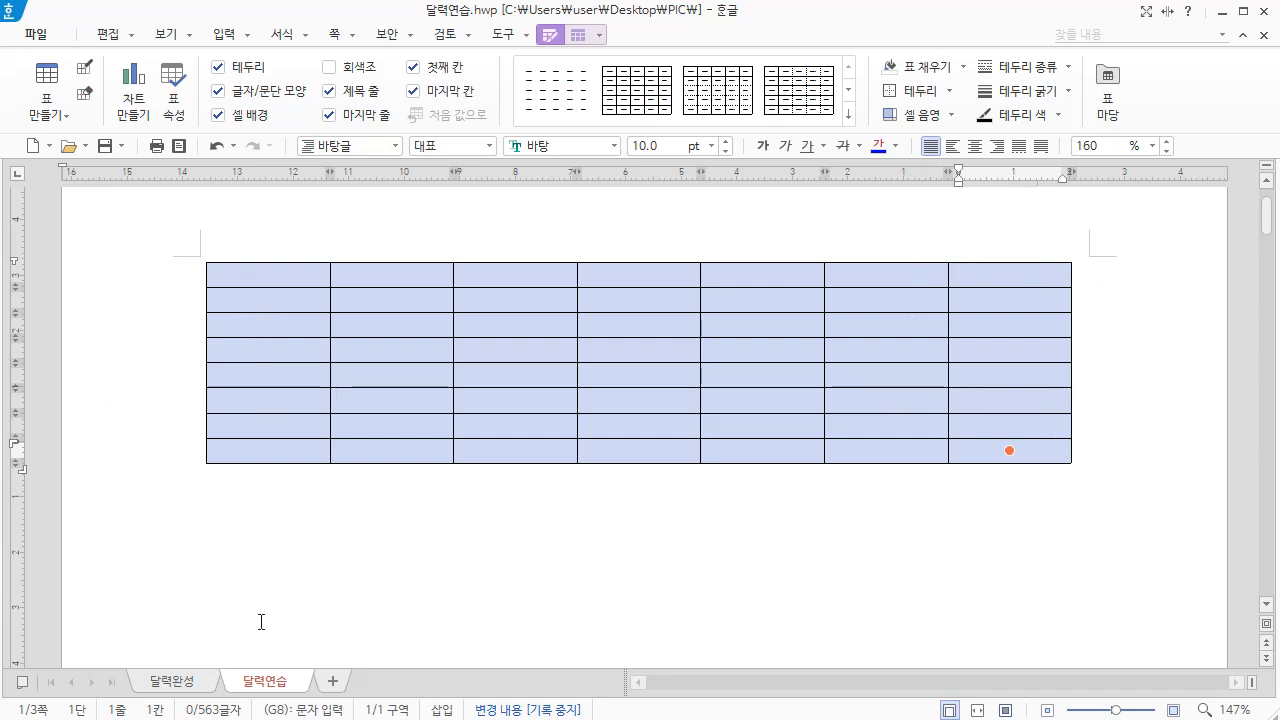
# Increase the height of all the table's rows evenly to roughly twice their size
pyautogui.hotkey('ctrl', 'Down')
pyautogui.hotkey('ctrl', 'Down')
pyautogui.hotkey('ctrl', 'Down')
pyautogui.hotkey('ctrl', 'Down')
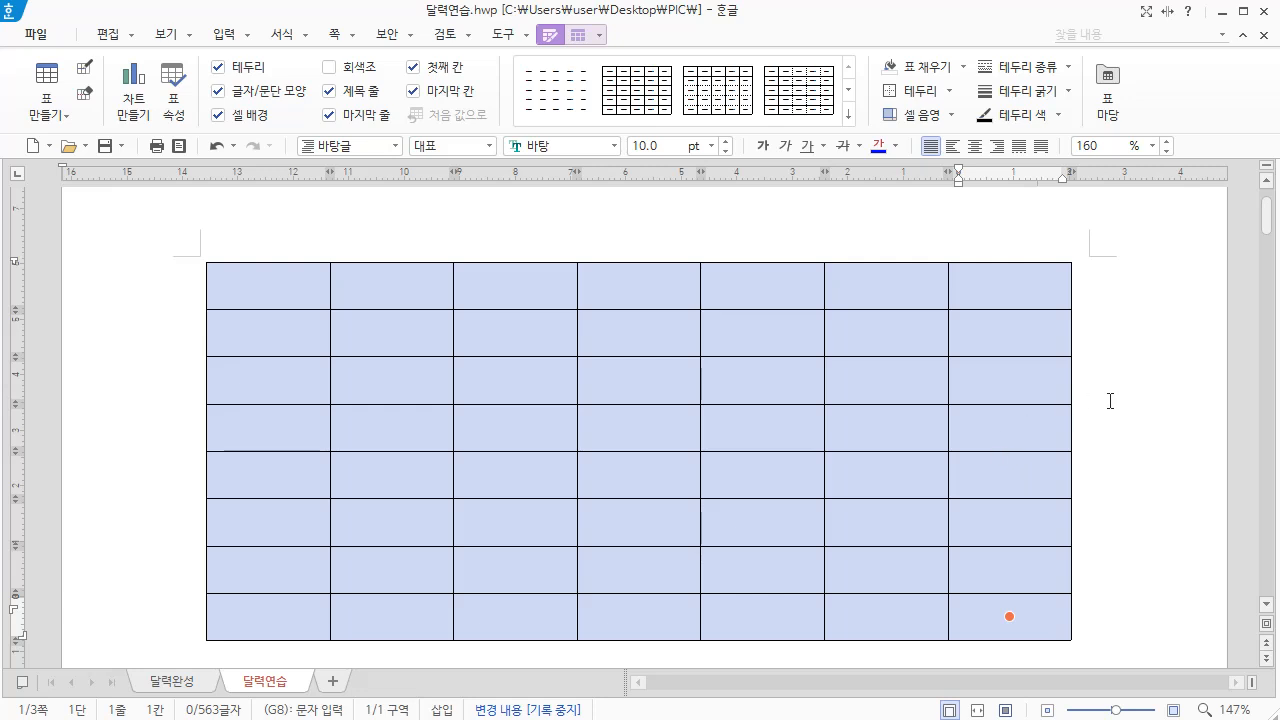
pyautogui.click(1097, 393)
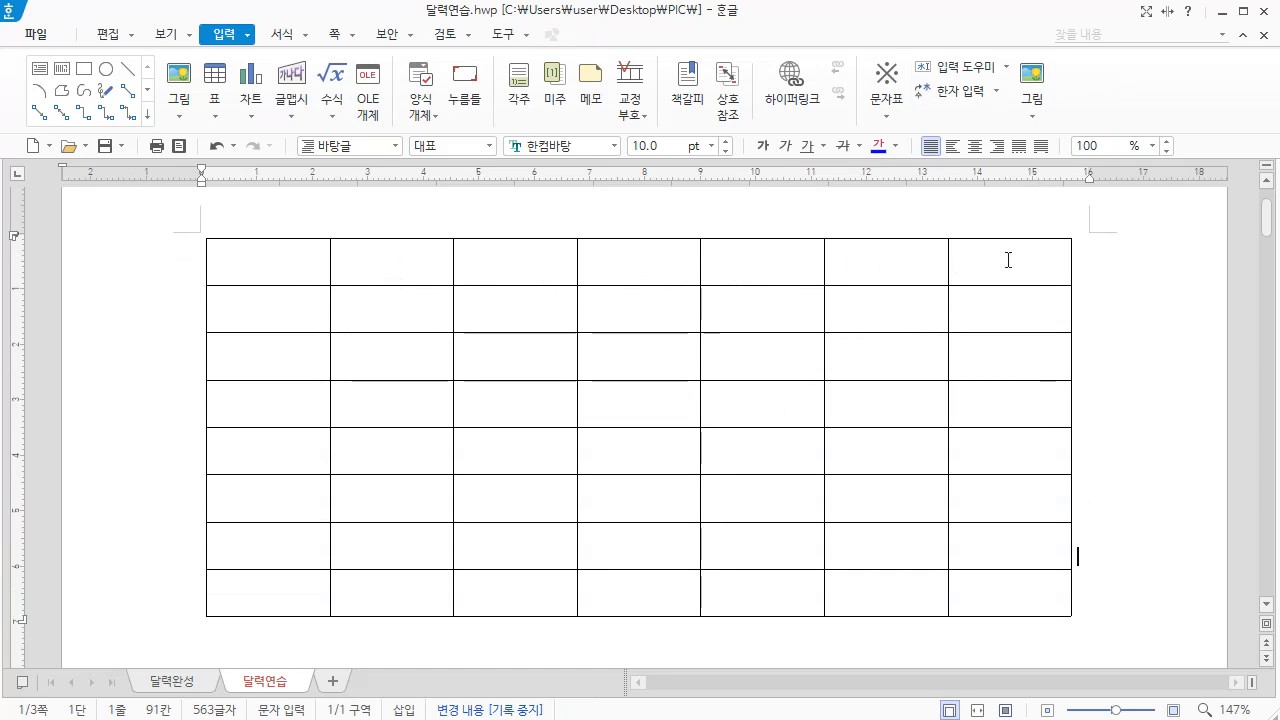
# Merge the table's top row into one cell and enter 일 in the first cell of the second row
pyautogui.moveTo(237, 261); pyautogui.dragTo(1010, 262)
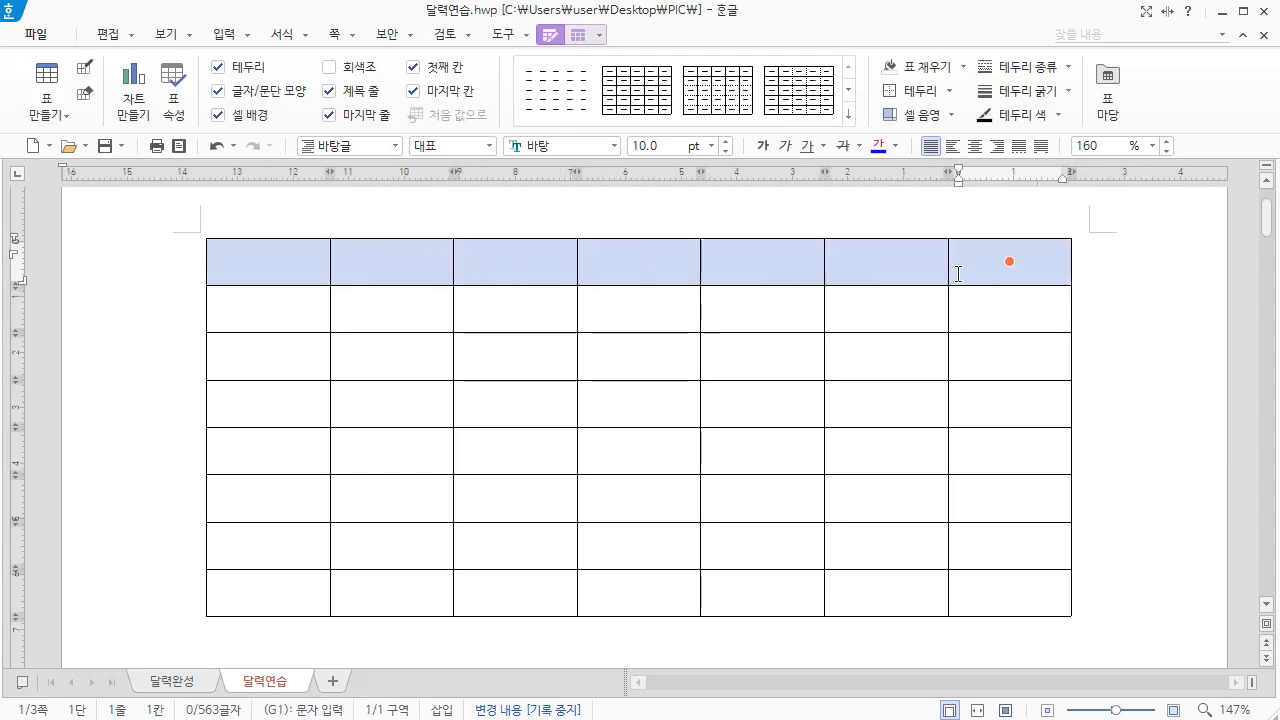
pyautogui.rightClick(874, 265)
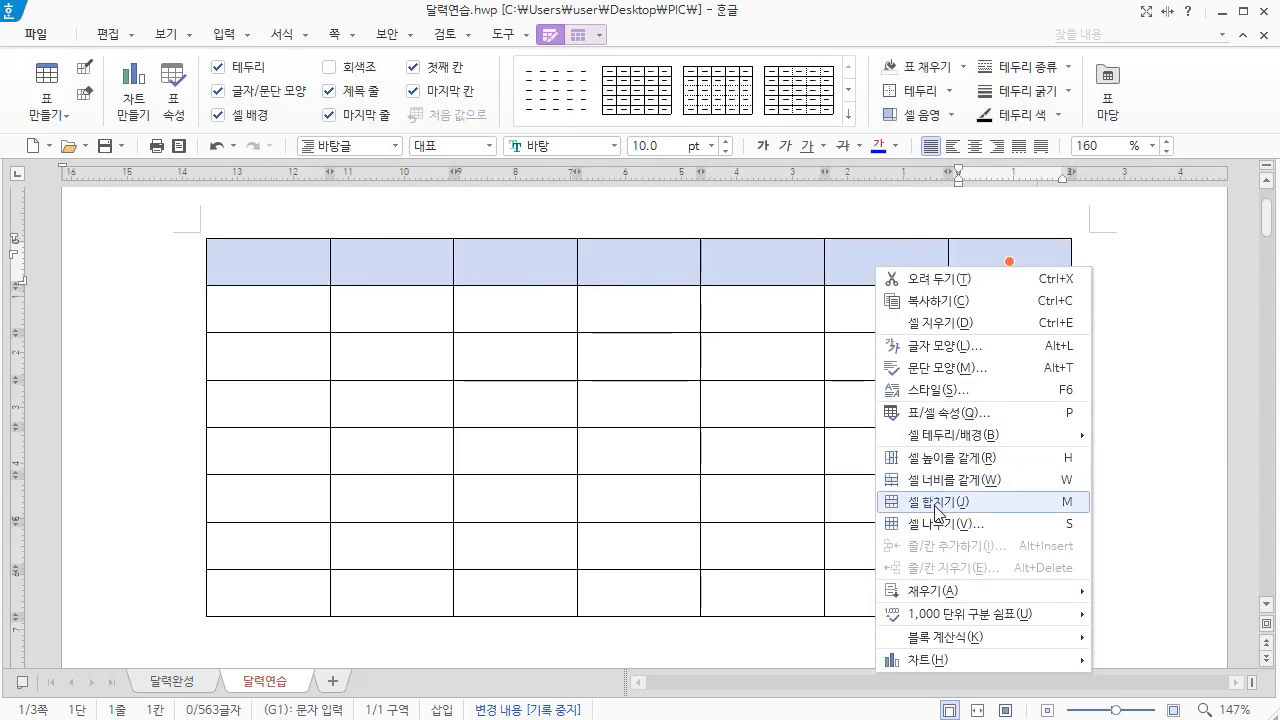
pyautogui.click(935, 510)
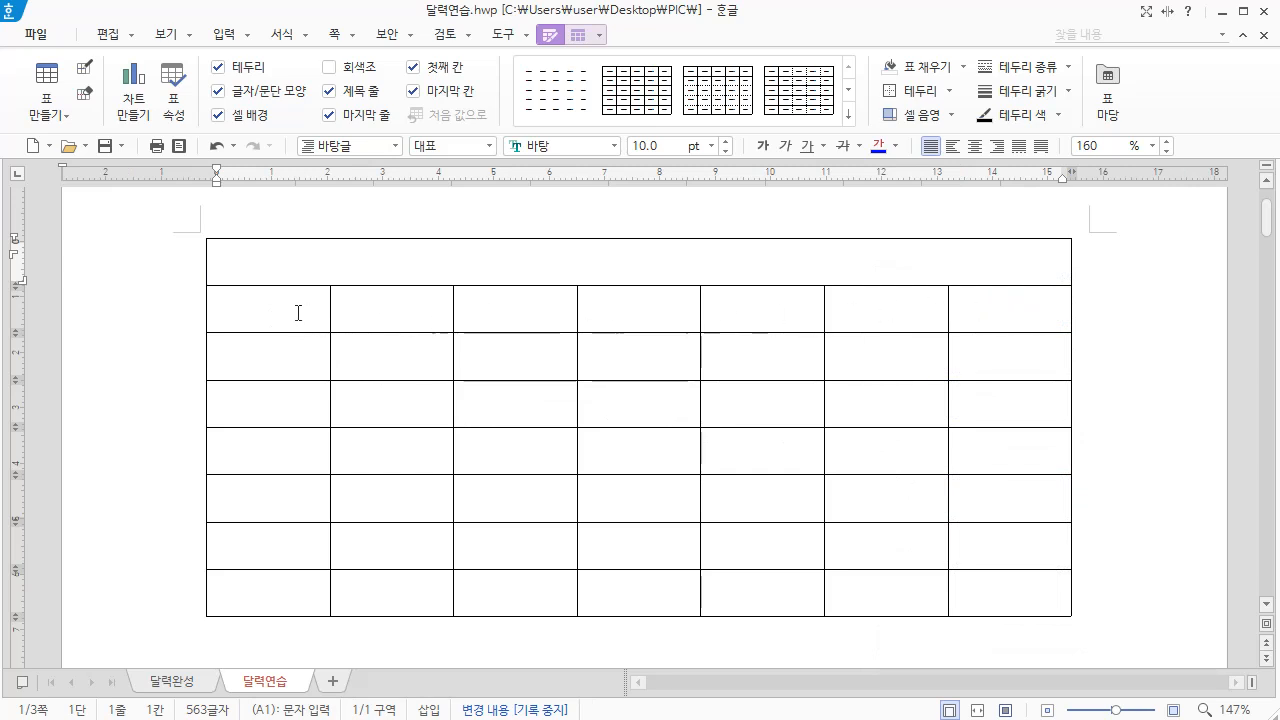
pyautogui.click(252, 309)
pyautogui.write('일')
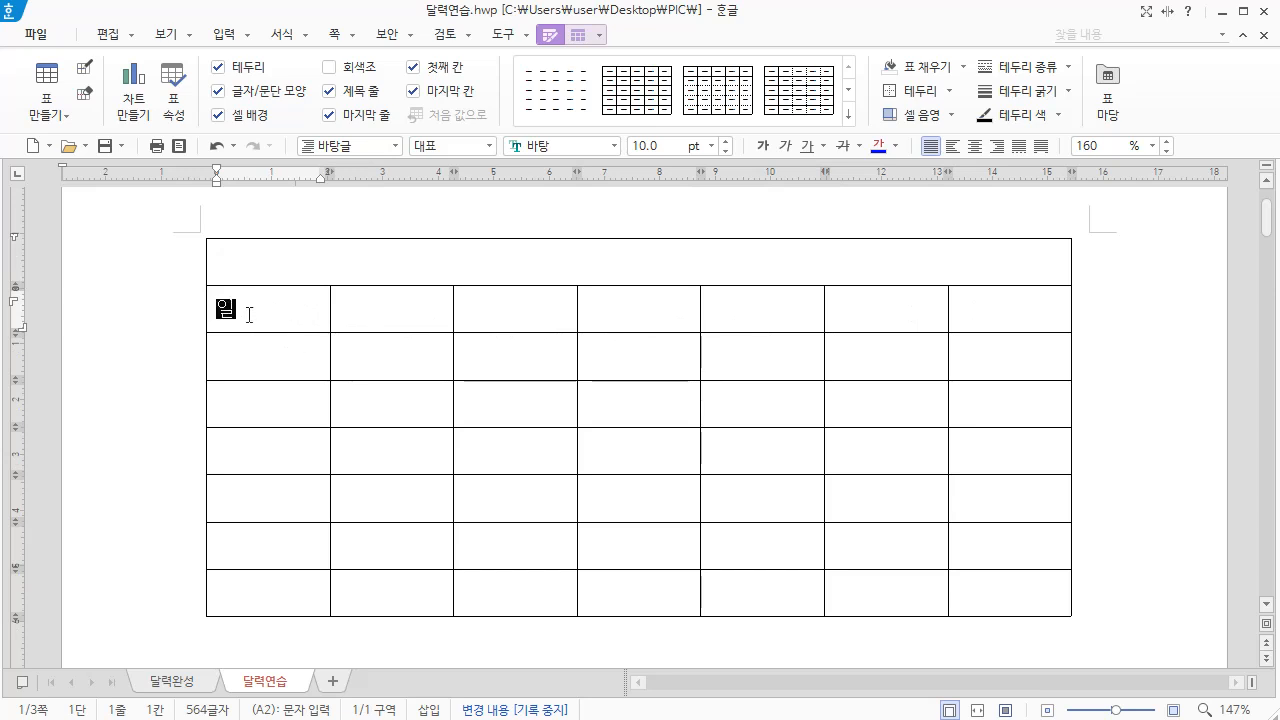
# Try to auto-fill the second row from the single entry 일, and undo the fill
pyautogui.moveTo(249, 307); pyautogui.dragTo(982, 316)
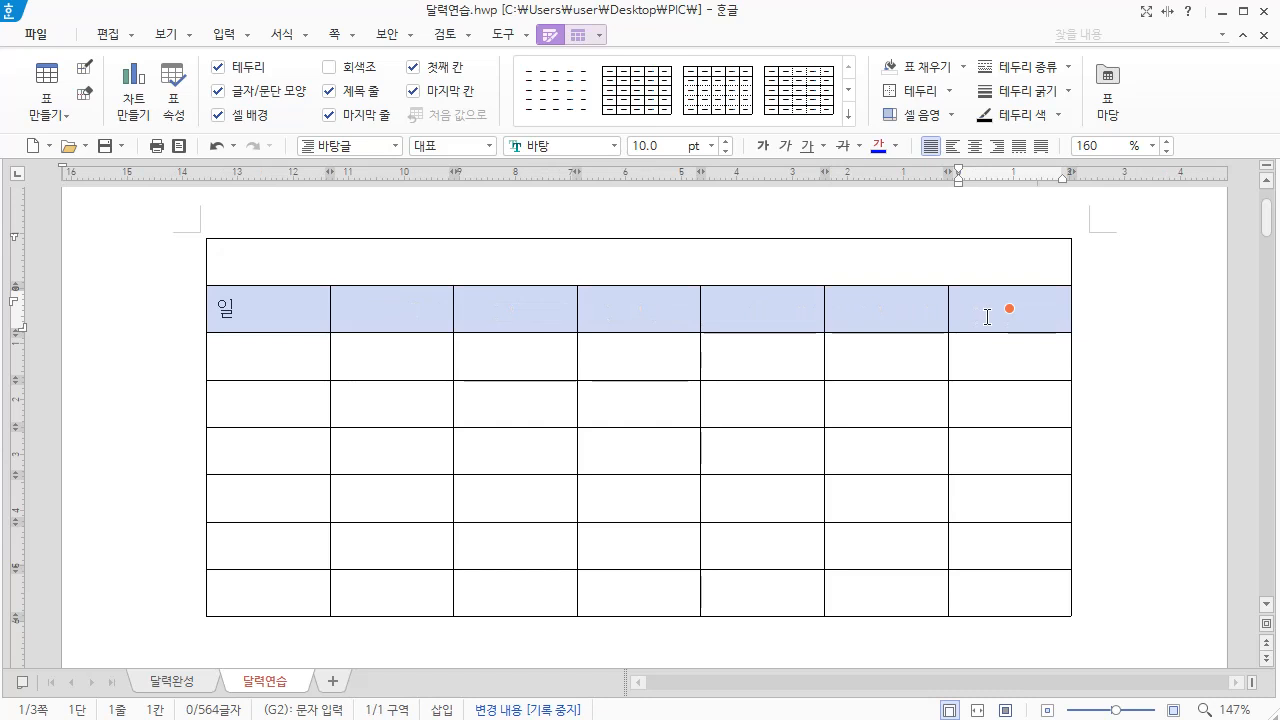
pyautogui.rightClick(978, 306)
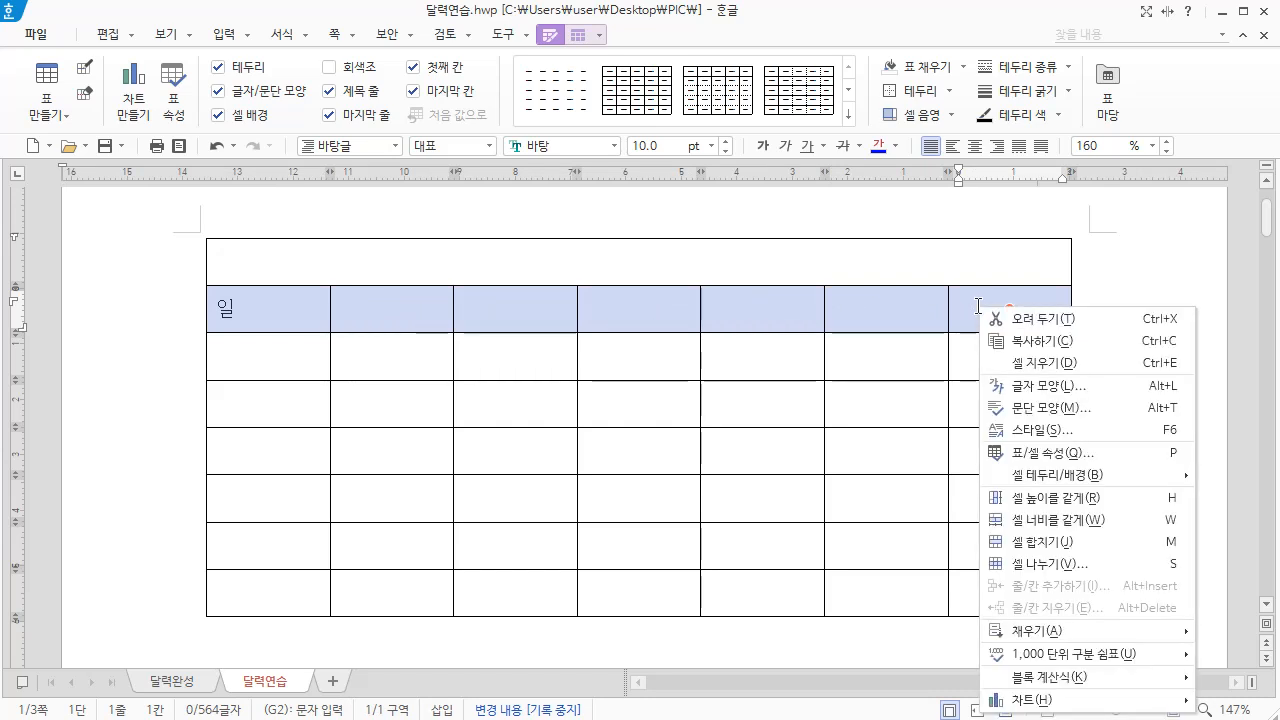
pyautogui.moveTo(1048, 635)
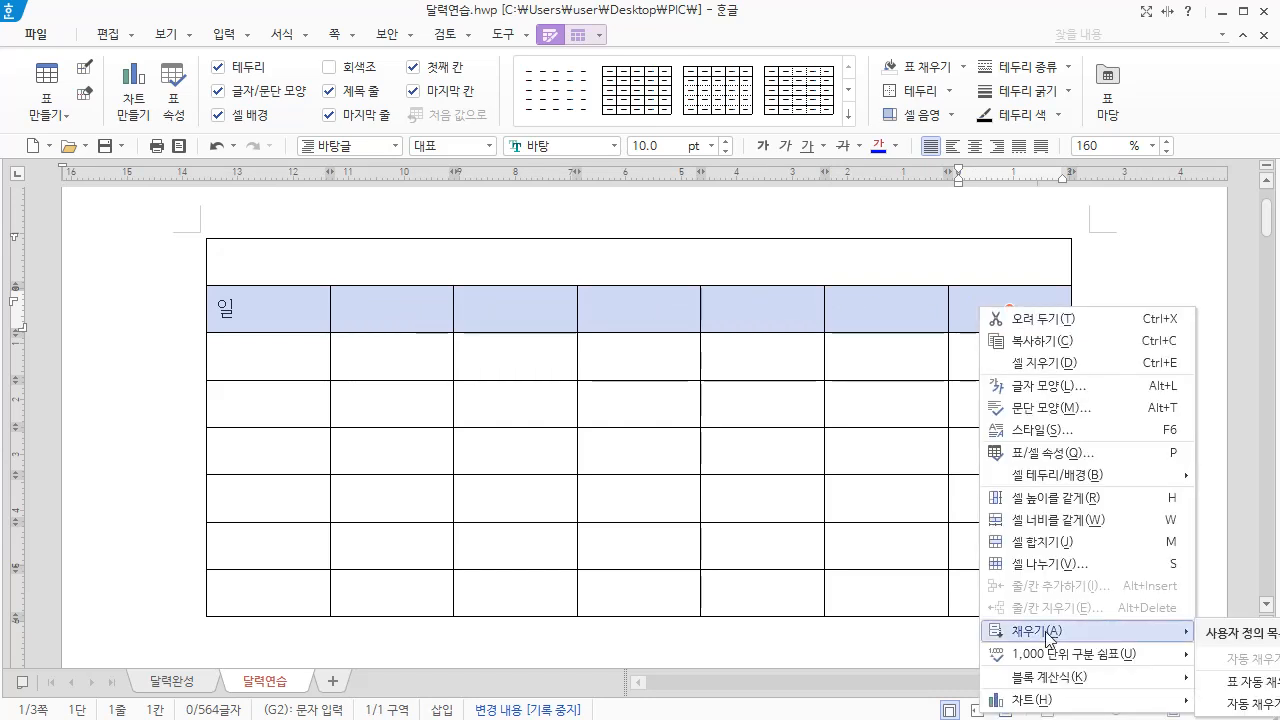
pyautogui.click(1243, 688)
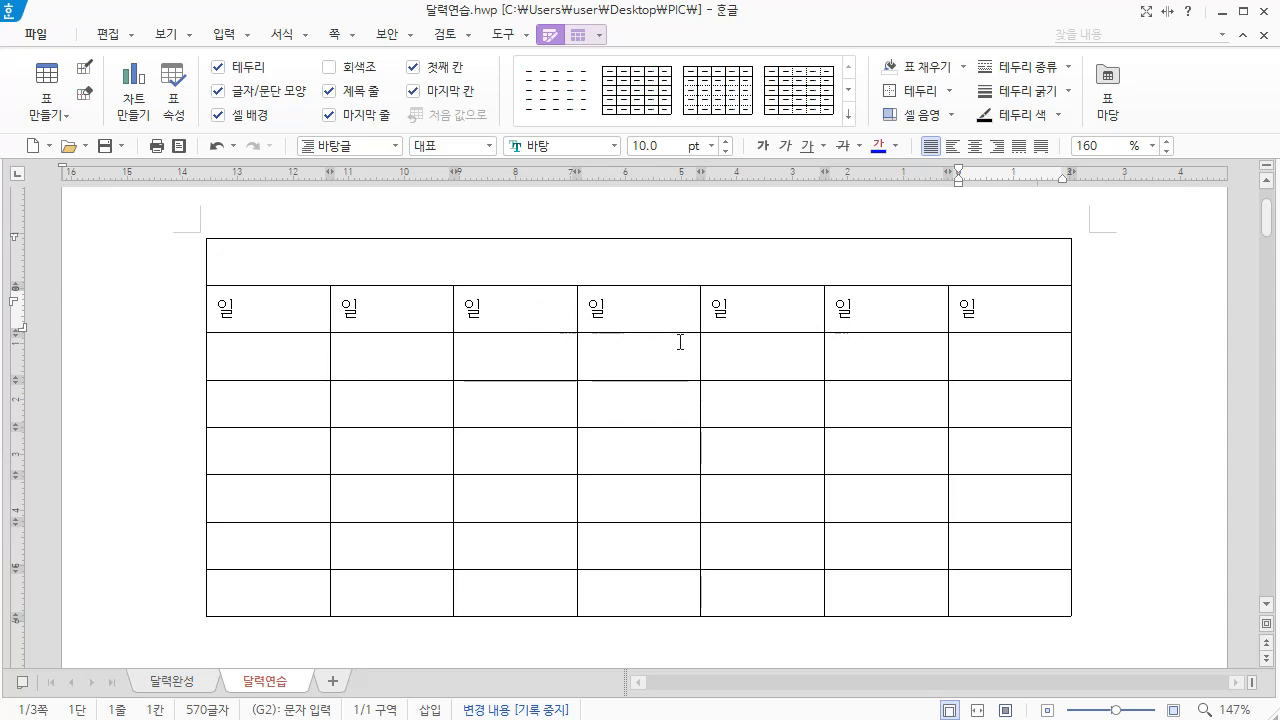
pyautogui.hotkey('ctrl', 'z')
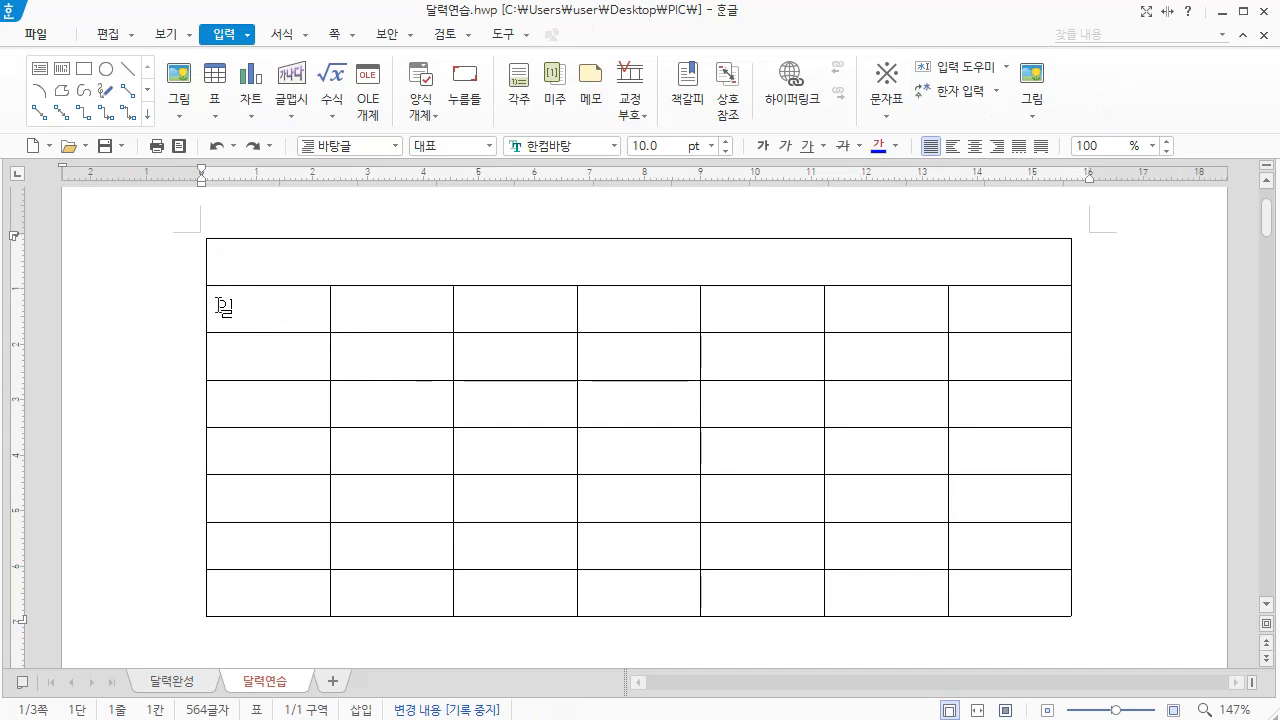
# Enter 월 in the cell beside 일 and auto-fill the rest of the row with the weekdays through 토
pyautogui.click(376, 312)
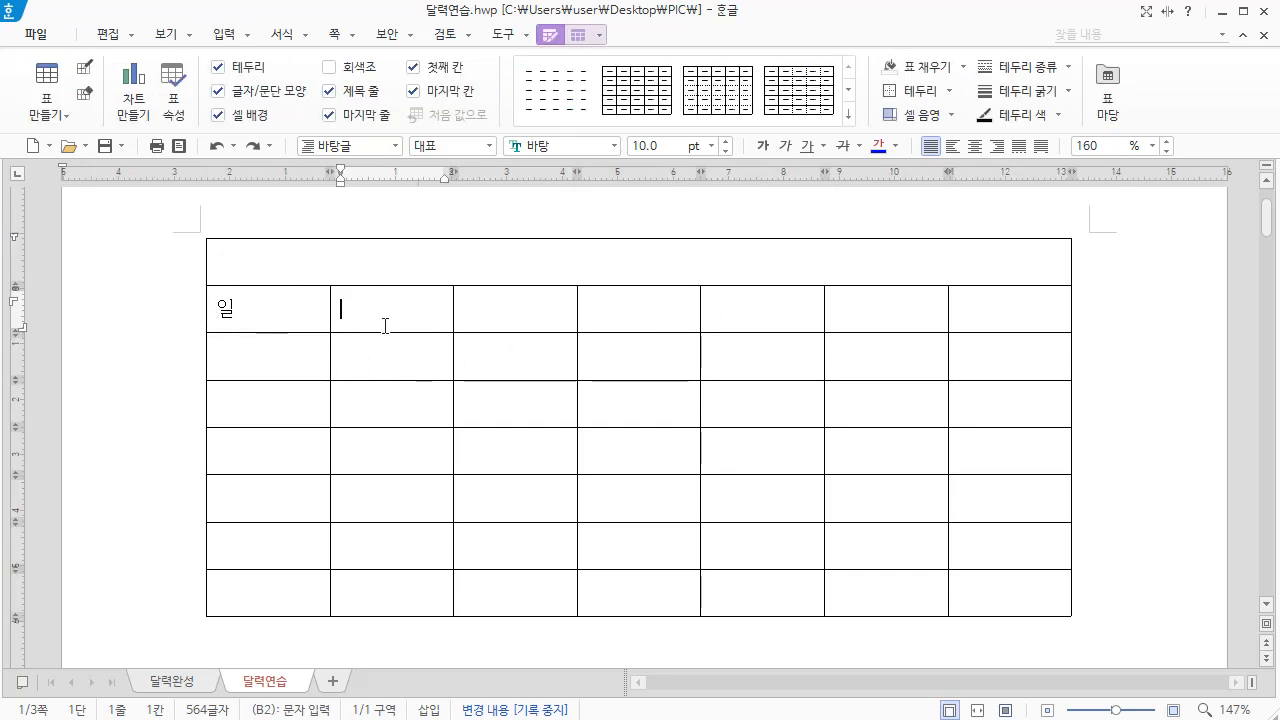
pyautogui.write('월')
pyautogui.moveTo(277, 314); pyautogui.dragTo(976, 307)
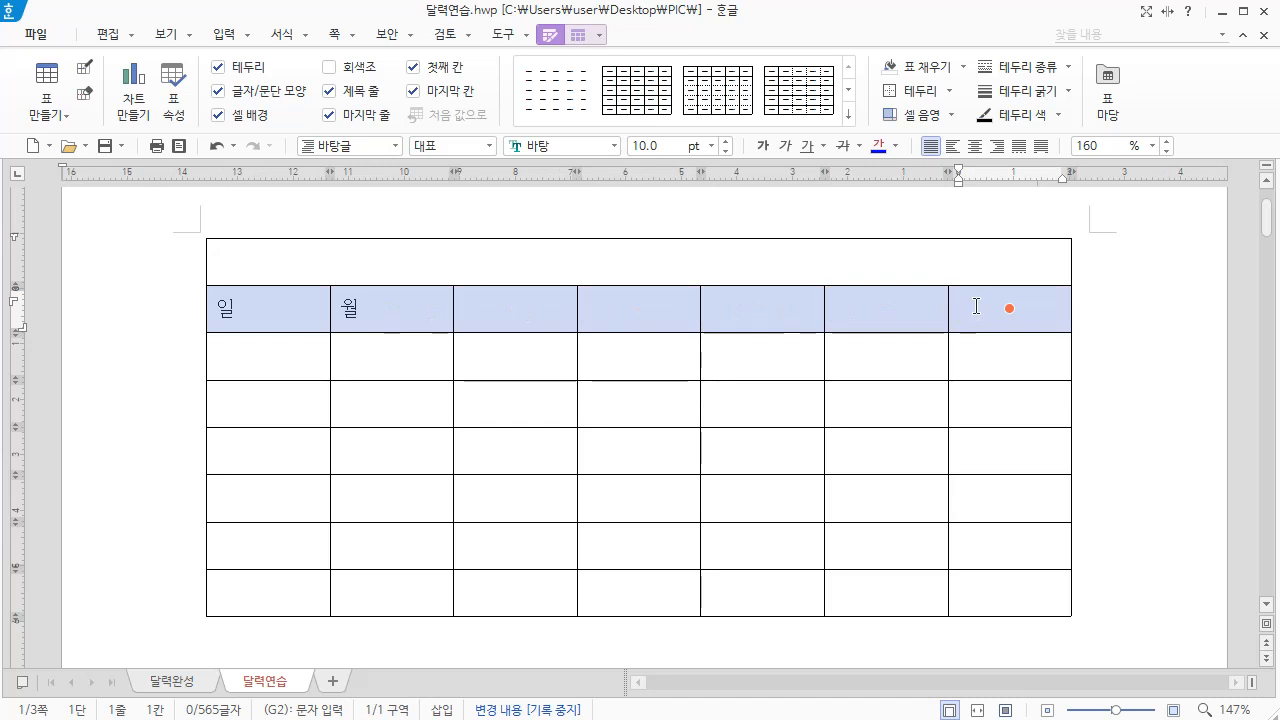
pyautogui.rightClick(976, 307)
pyautogui.moveTo(1040, 632)
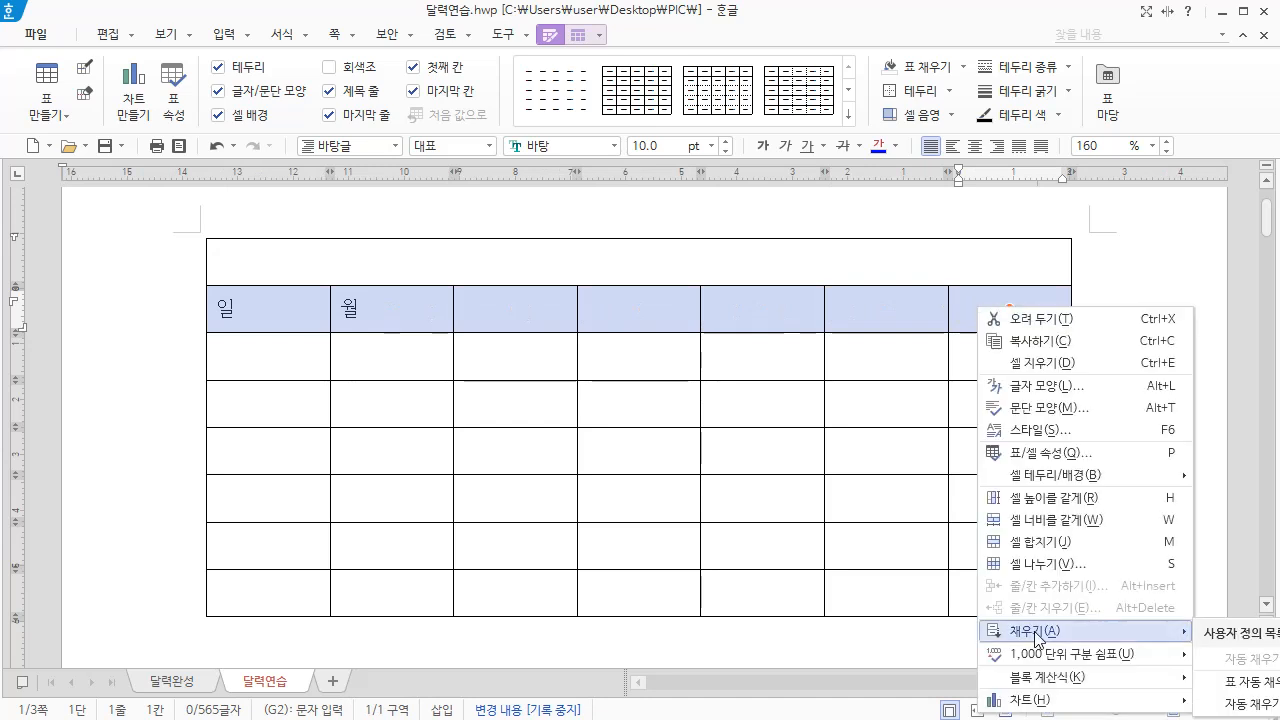
pyautogui.click(1232, 683)
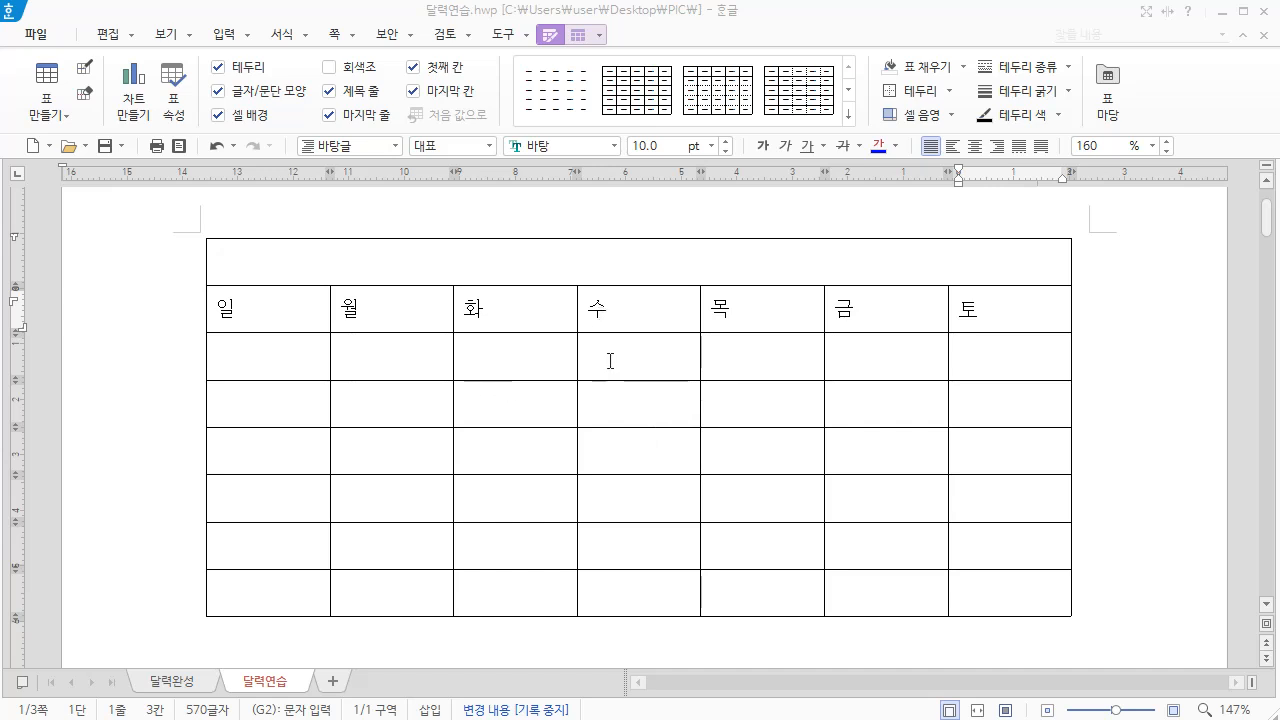
# Enter 1 under 수 and 2 under 목 in the first date row, and auto-fill the dates through the 토 column
pyautogui.click(618, 361)
pyautogui.write('1')
pyautogui.click(729, 361)
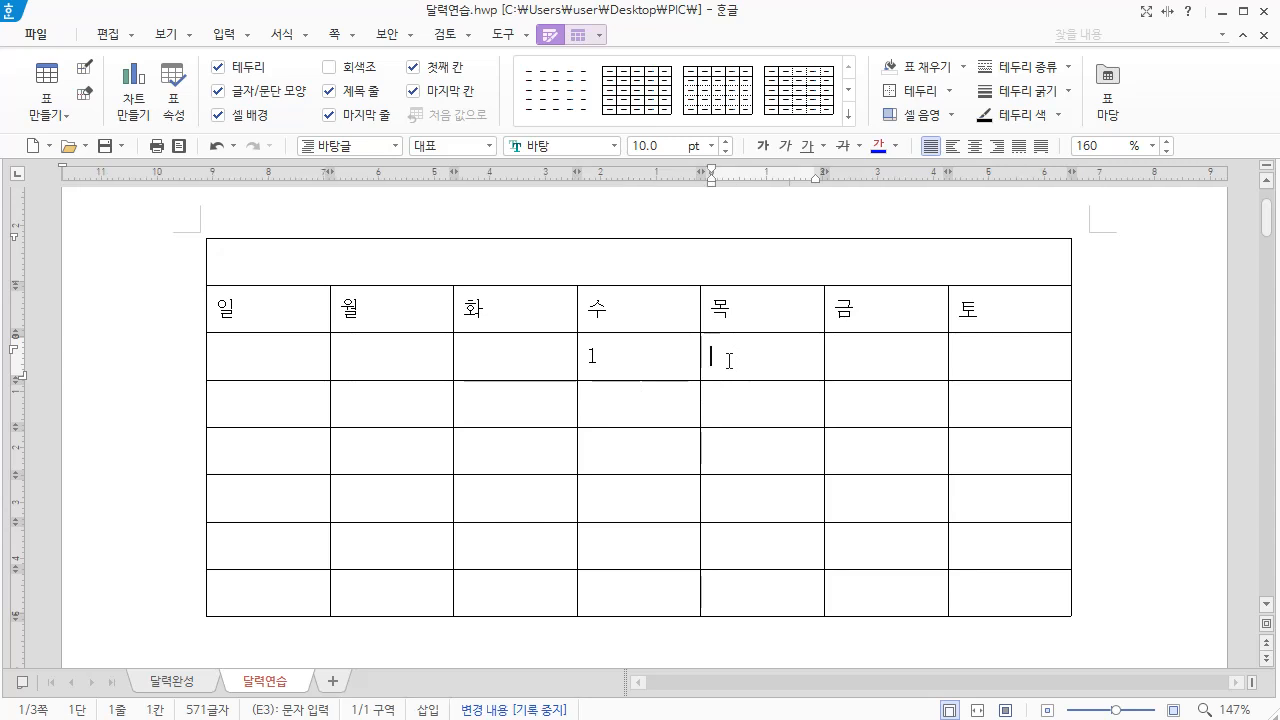
pyautogui.write('2')
pyautogui.moveTo(605, 354); pyautogui.dragTo(991, 357)
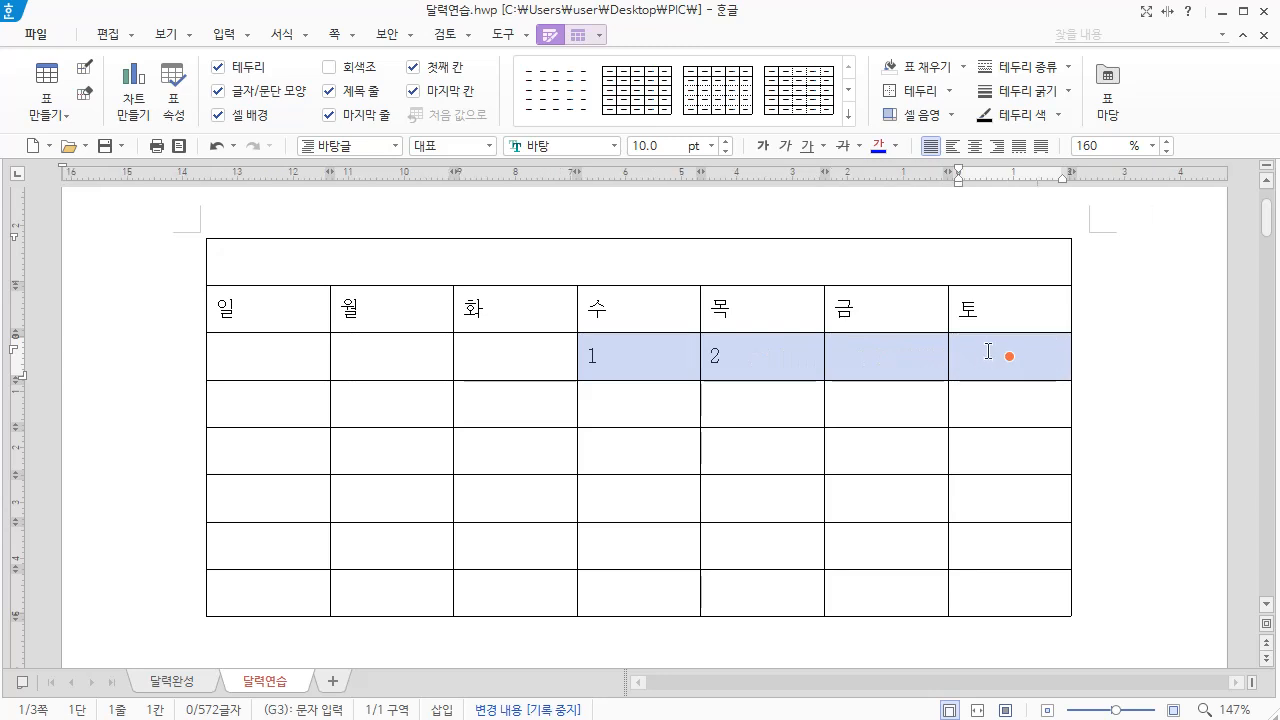
pyautogui.rightClick(988, 352)
pyautogui.moveTo(1047, 678)
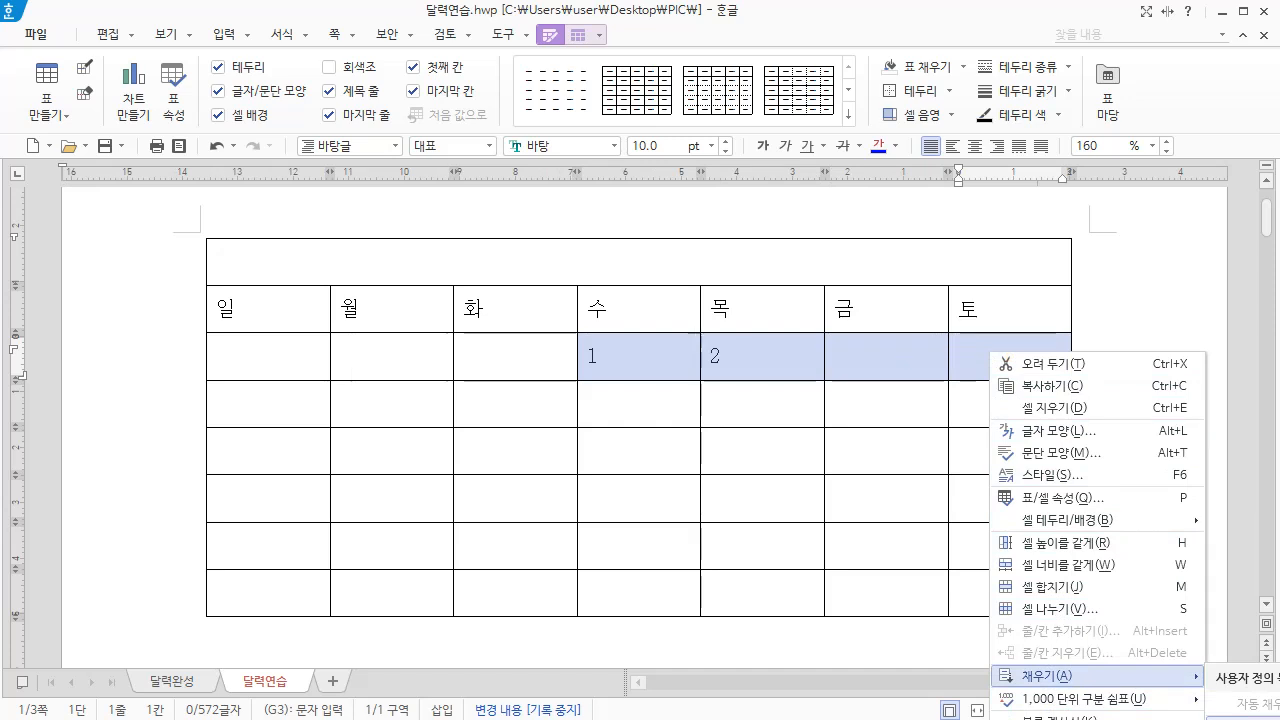
pyautogui.click(1250, 718)
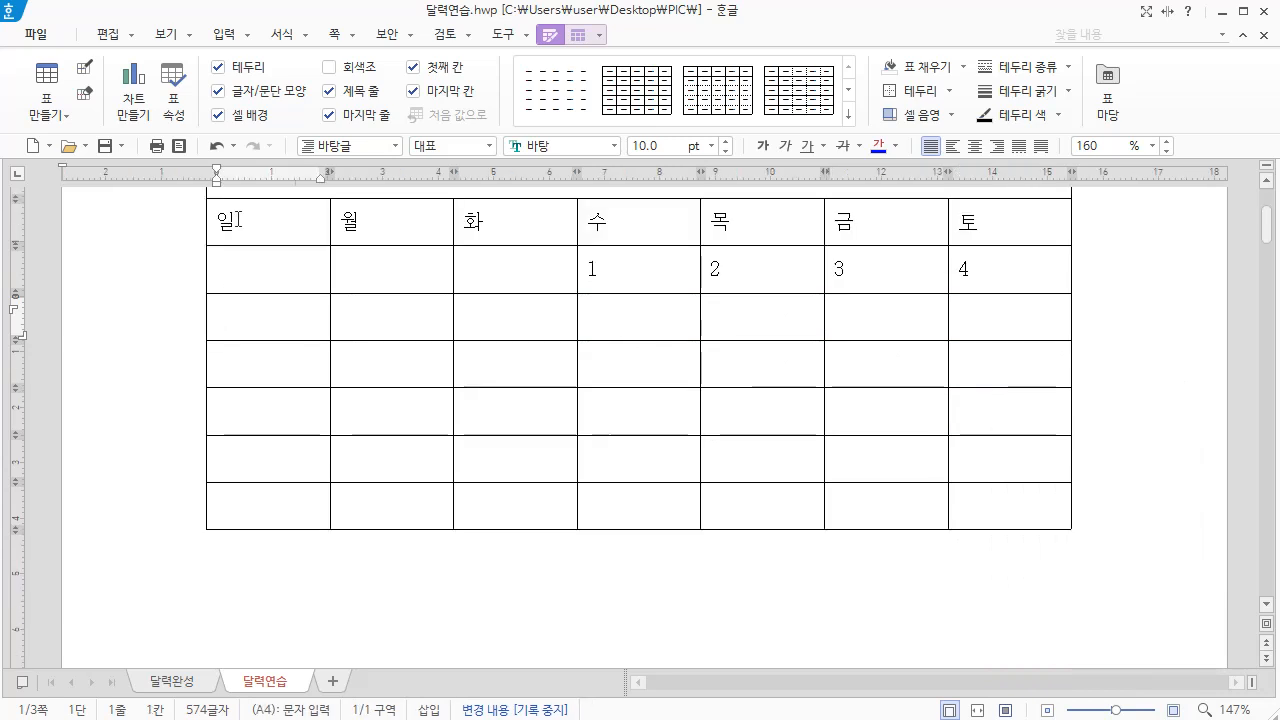
# Enter 5 and 6 in the first two cells of the second date row and auto-fill the rest of that week
pyautogui.write('5')
pyautogui.press('Tab')
pyautogui.click(358, 315)
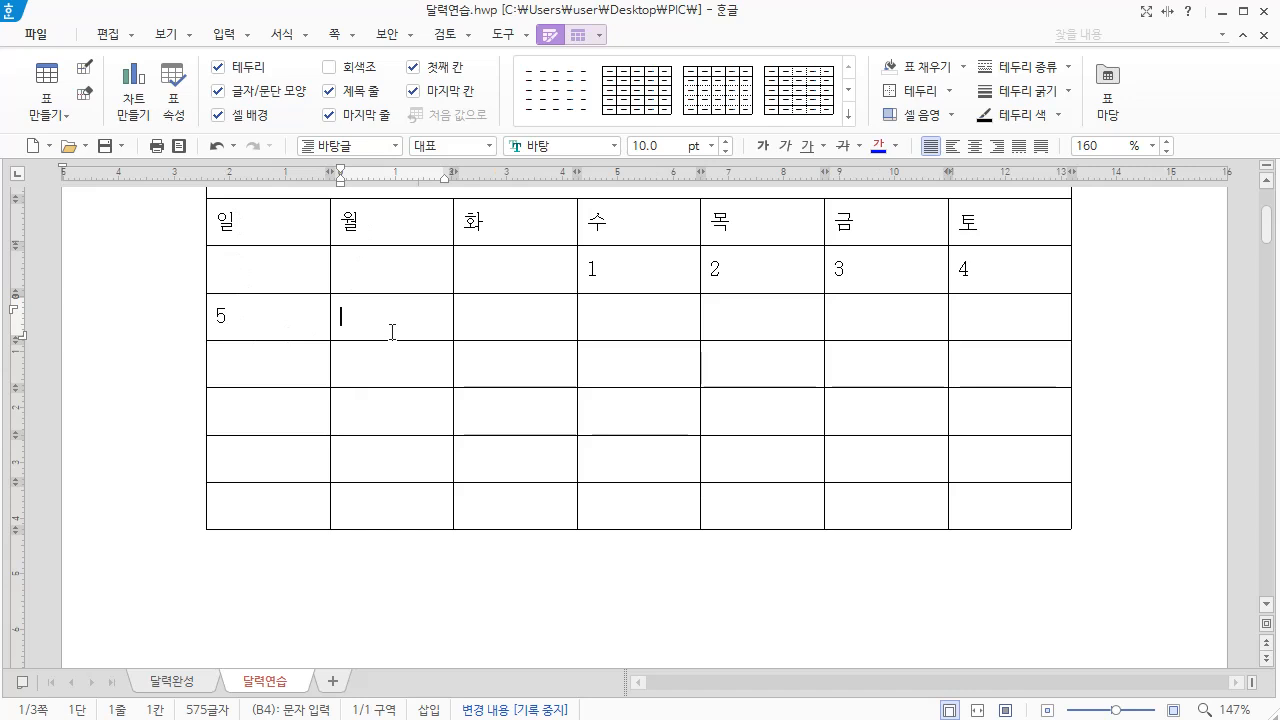
pyautogui.write('6')
pyautogui.moveTo(263, 317); pyautogui.dragTo(1009, 316)
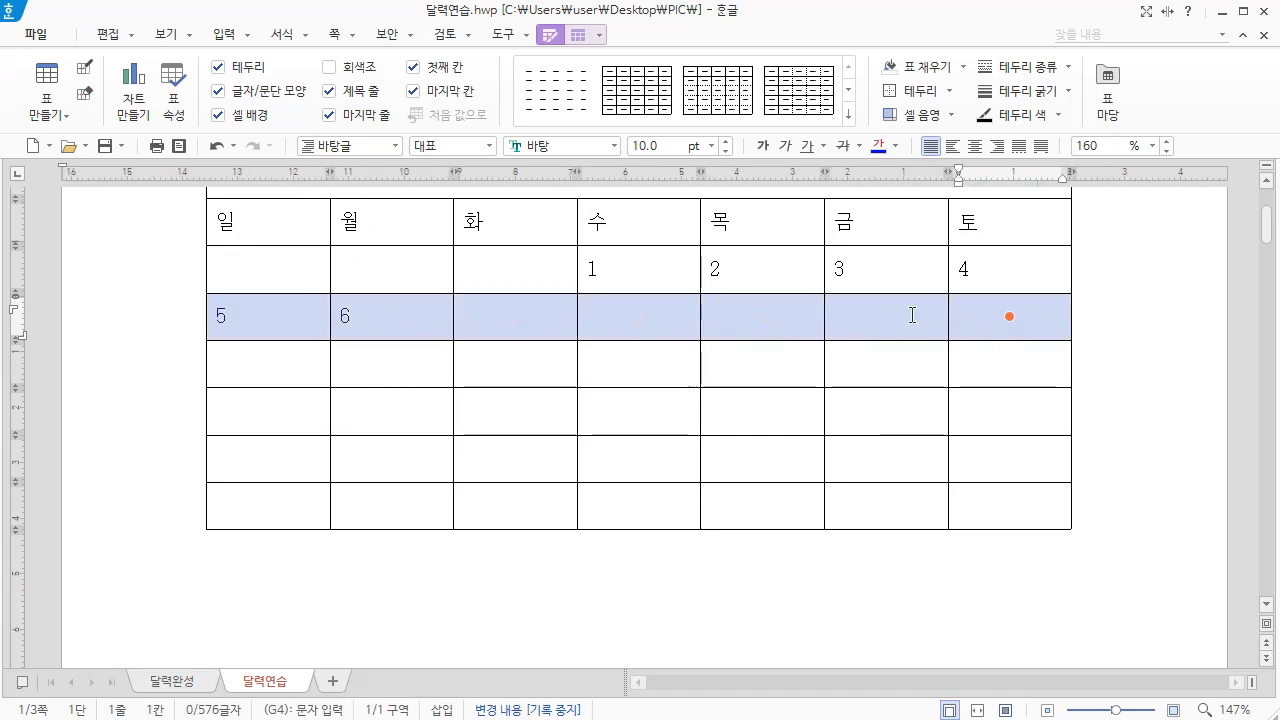
pyautogui.rightClick(753, 307)
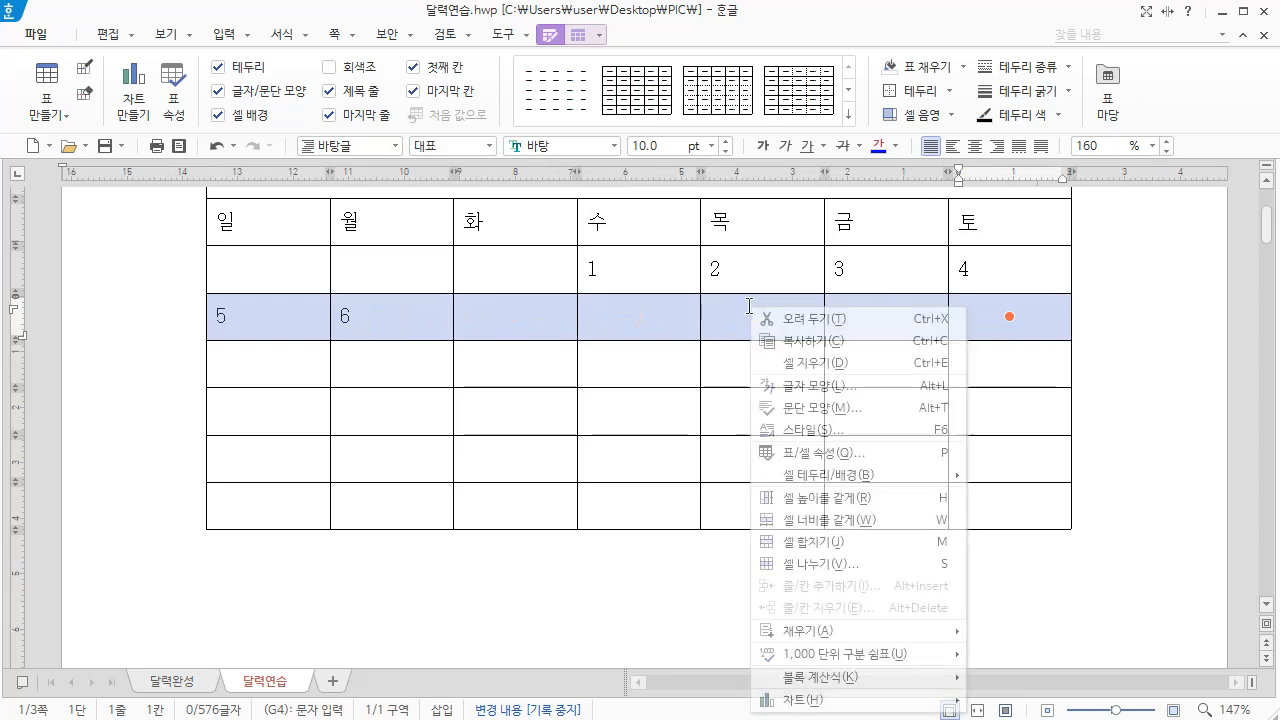
pyautogui.moveTo(795, 638)
pyautogui.click(1022, 684)
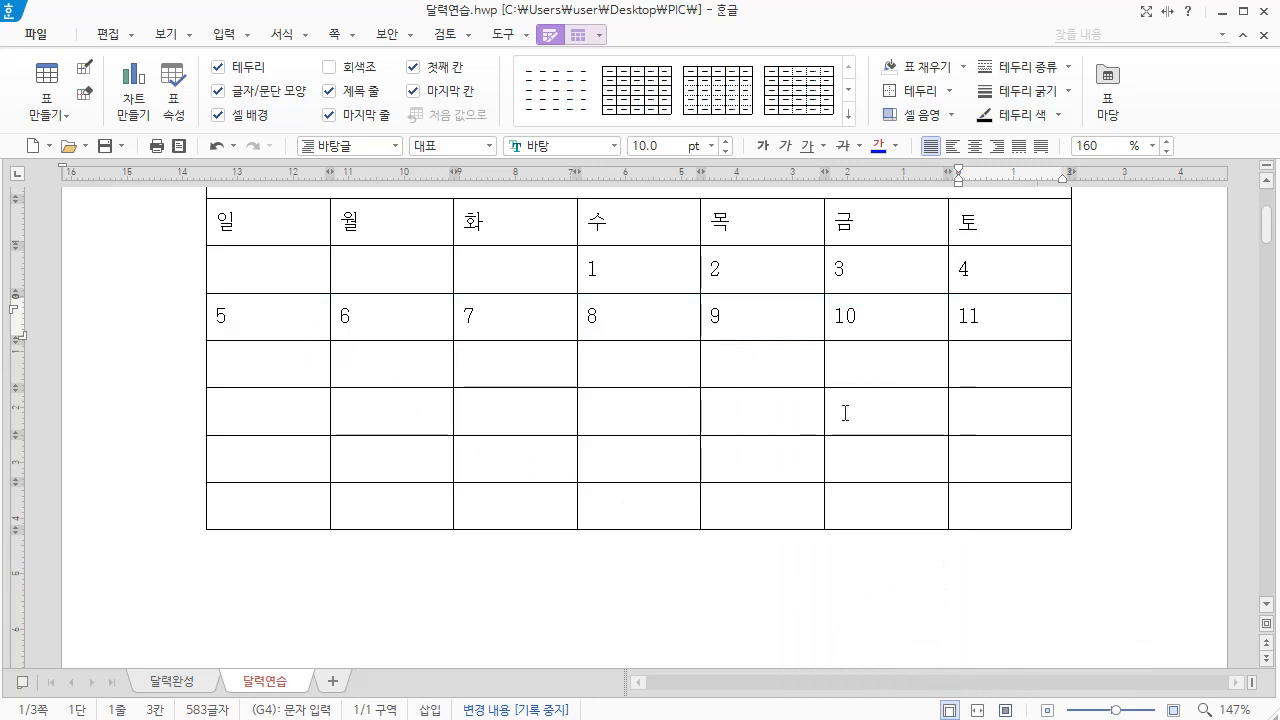
# Enter 12 and 13 in the first two cells of the third date row and auto-fill the rest of that week
pyautogui.scroll(-1, 257, 276)
pyautogui.click(257, 276)
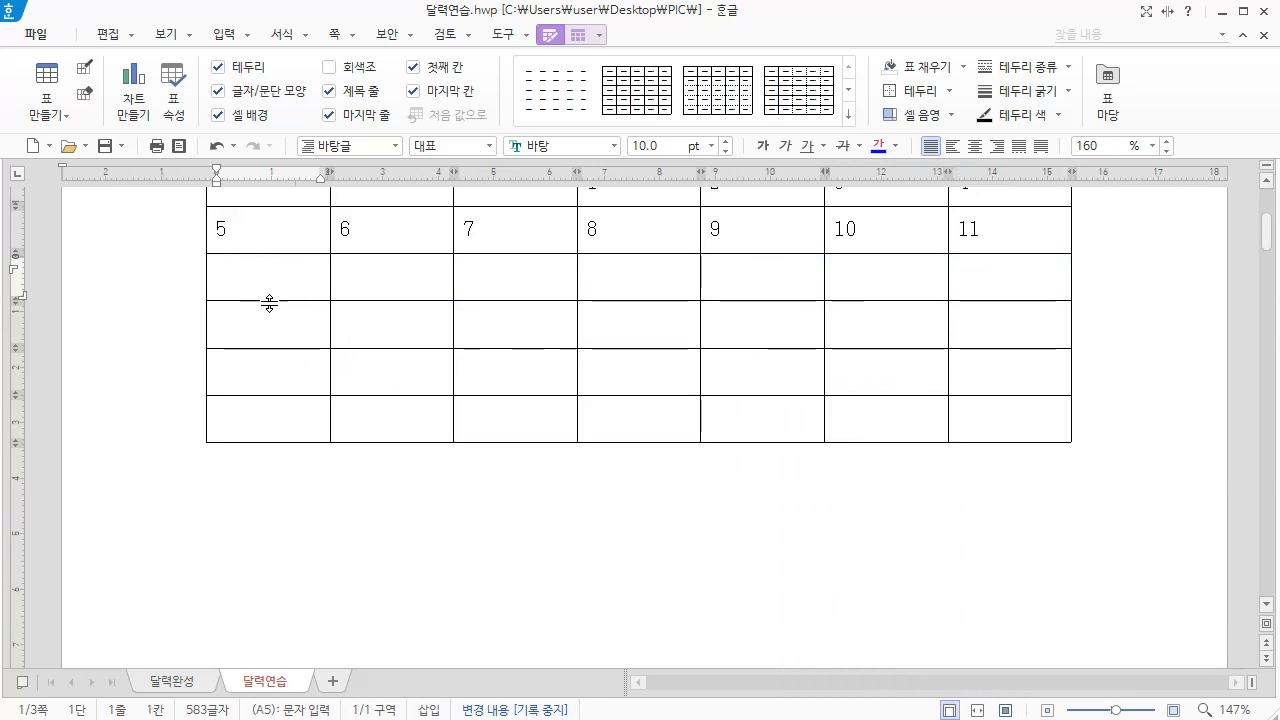
pyautogui.write('12')
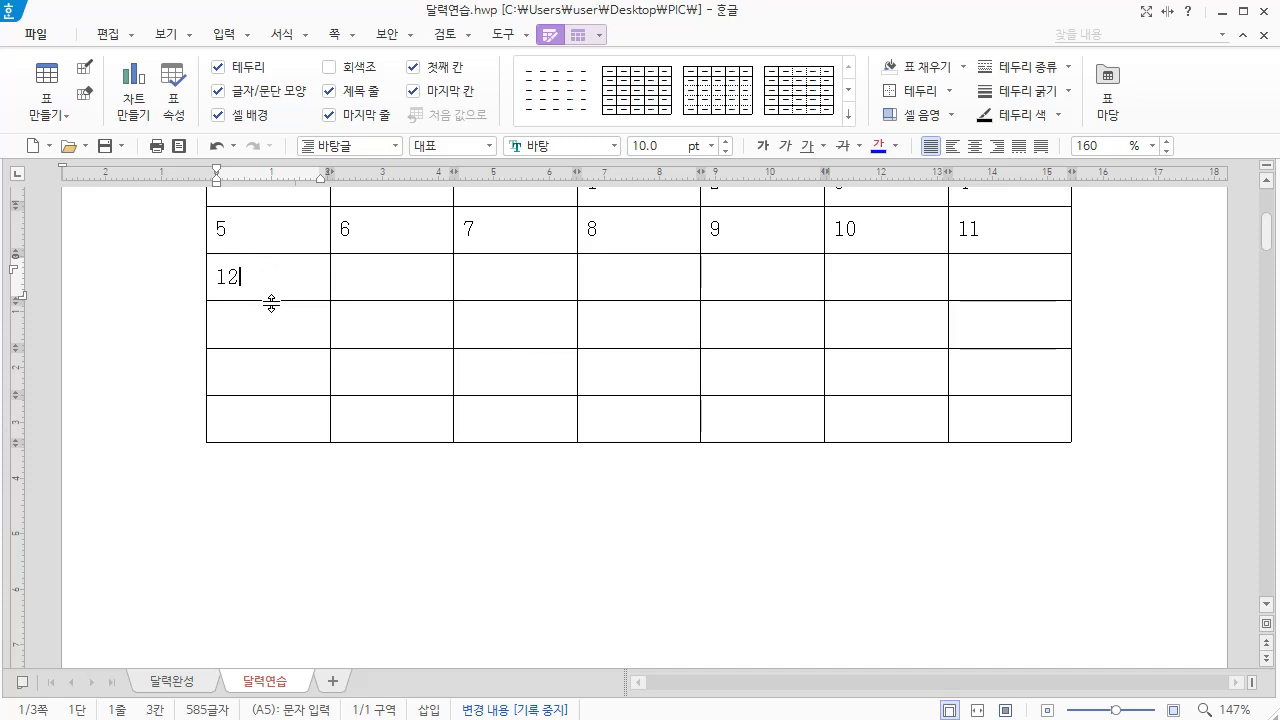
pyautogui.click(349, 277)
pyautogui.write('13')
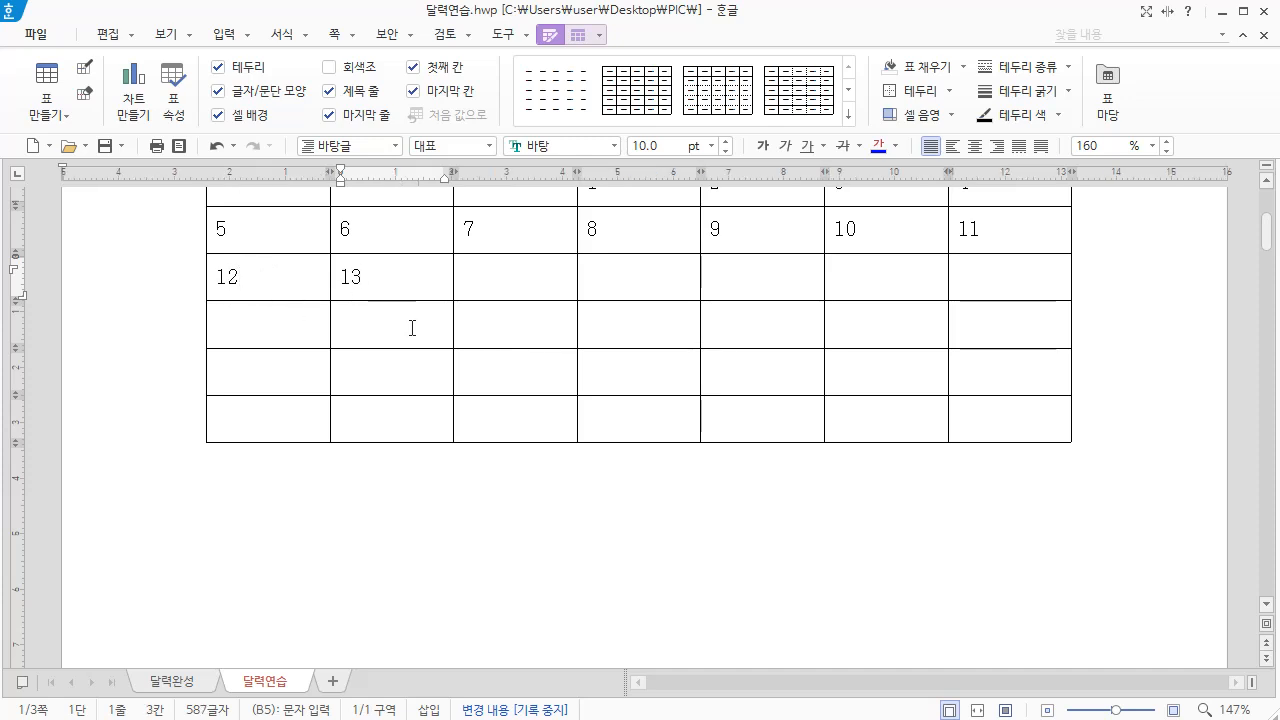
pyautogui.click(216, 277)
pyautogui.moveTo(216, 277); pyautogui.dragTo(1000, 277)
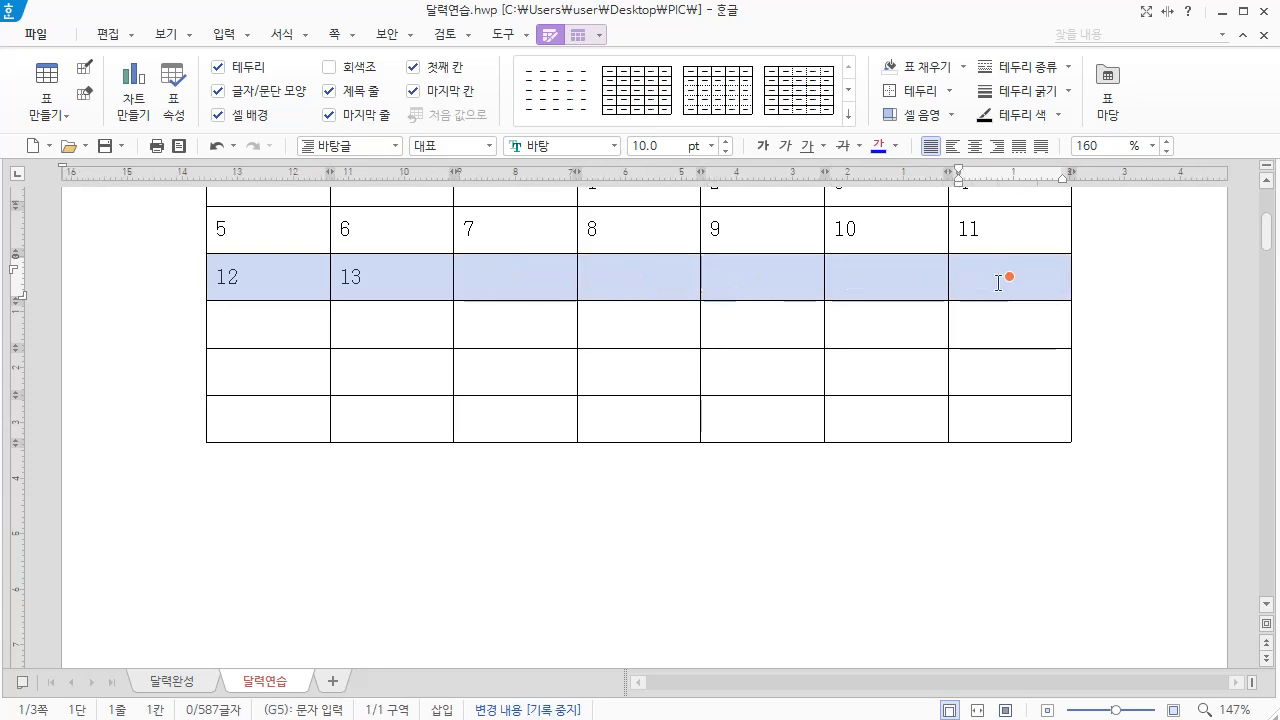
pyautogui.rightClick(726, 267)
pyautogui.moveTo(790, 598)
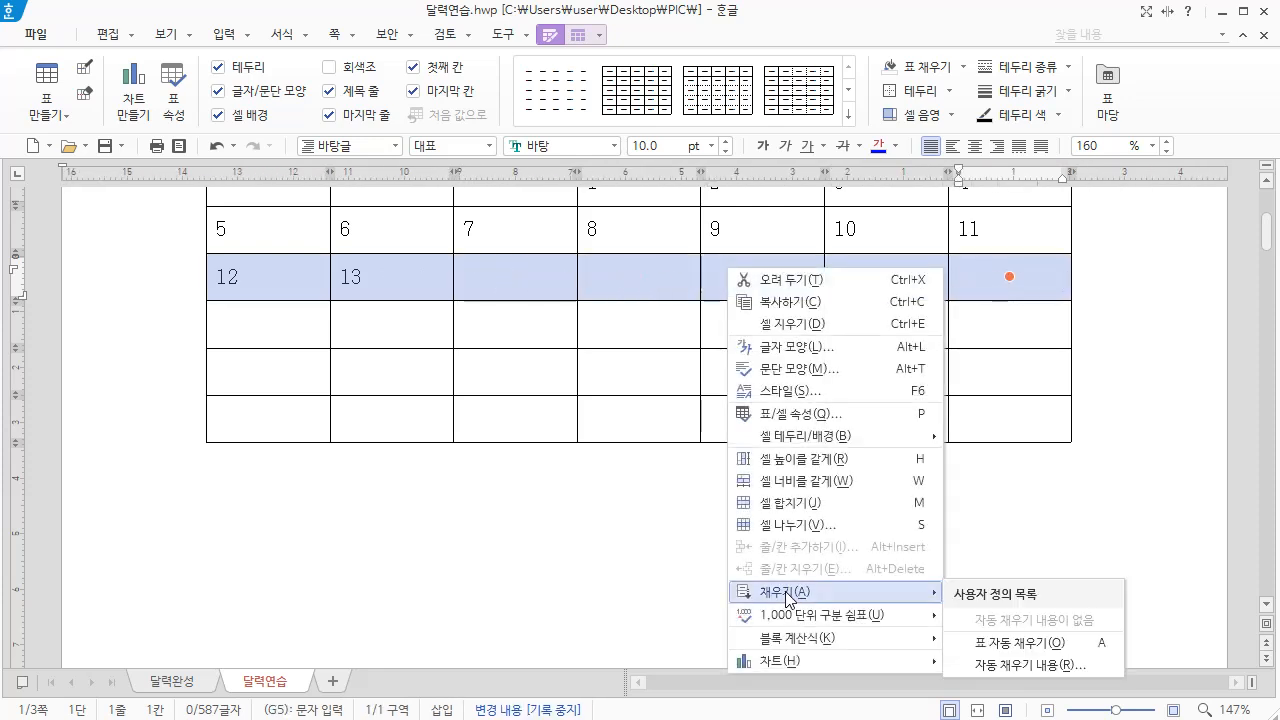
pyautogui.click(1010, 643)
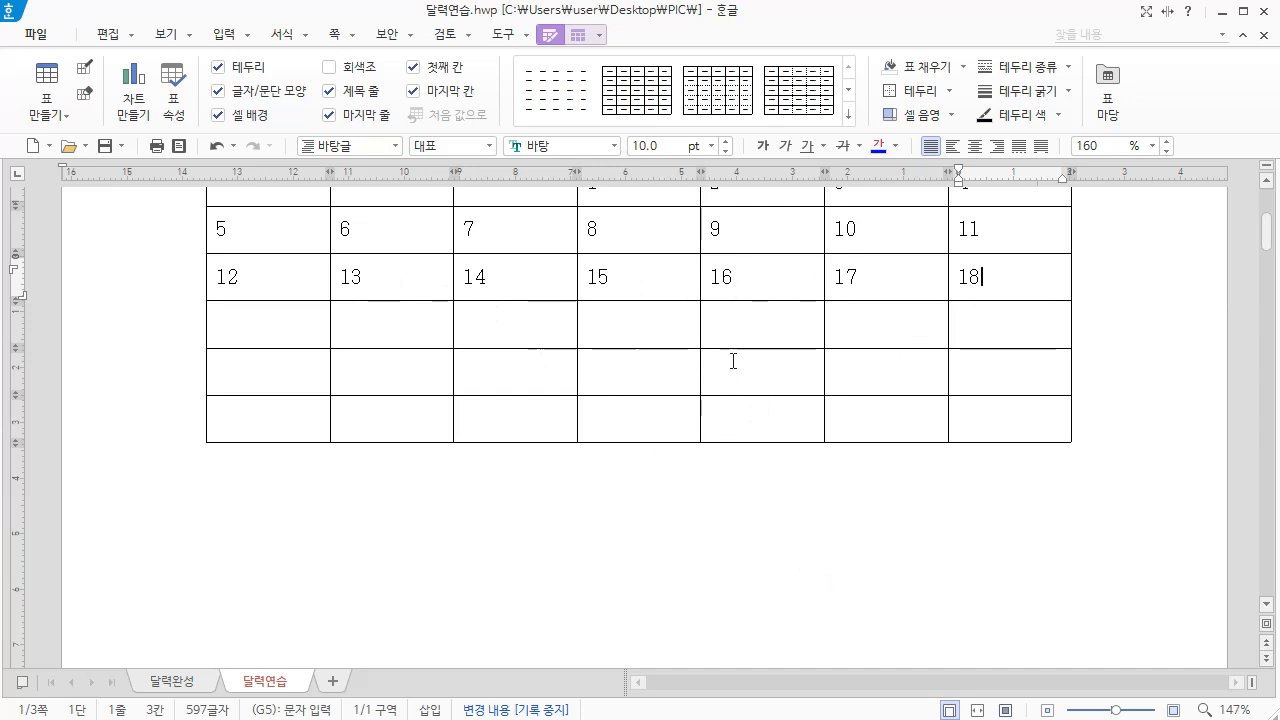
# Auto-fill the remaining rows with consecutive dates, using the block from the cell with 5 through the table's last cell
pyautogui.moveTo(224, 229); pyautogui.dragTo(1006, 420)
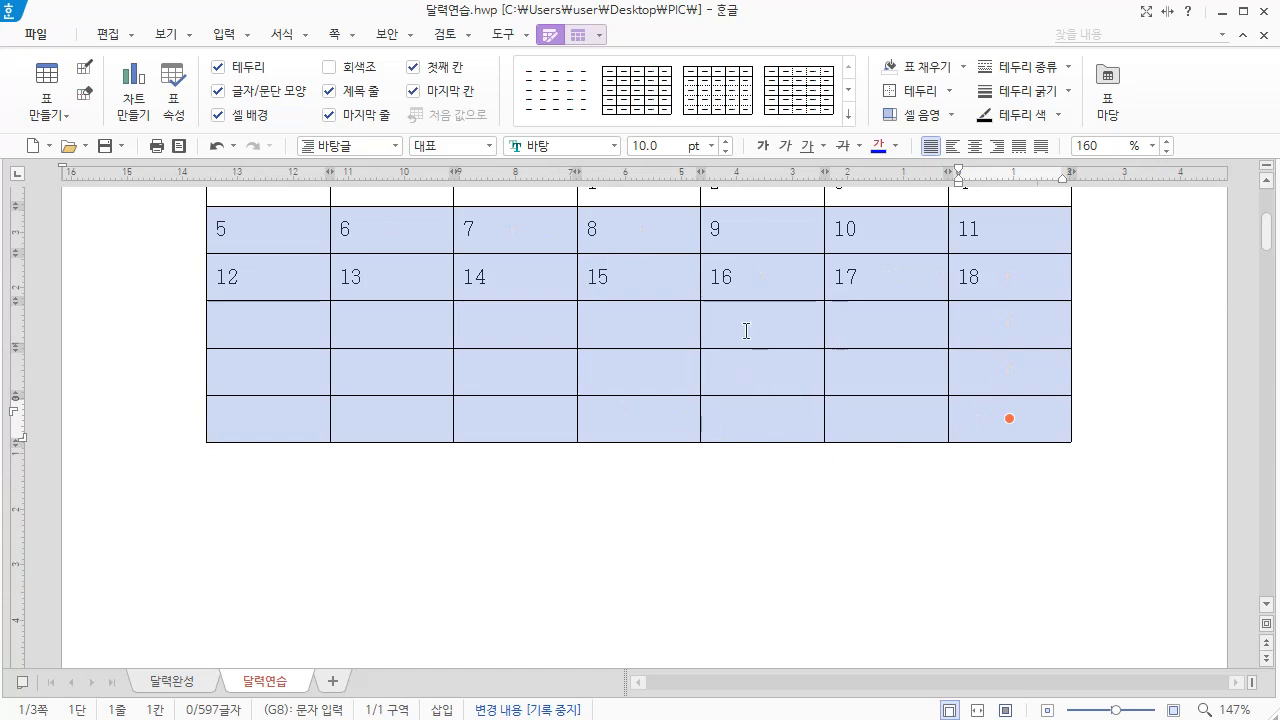
pyautogui.rightClick(628, 234)
pyautogui.moveTo(698, 563)
pyautogui.click(922, 614)
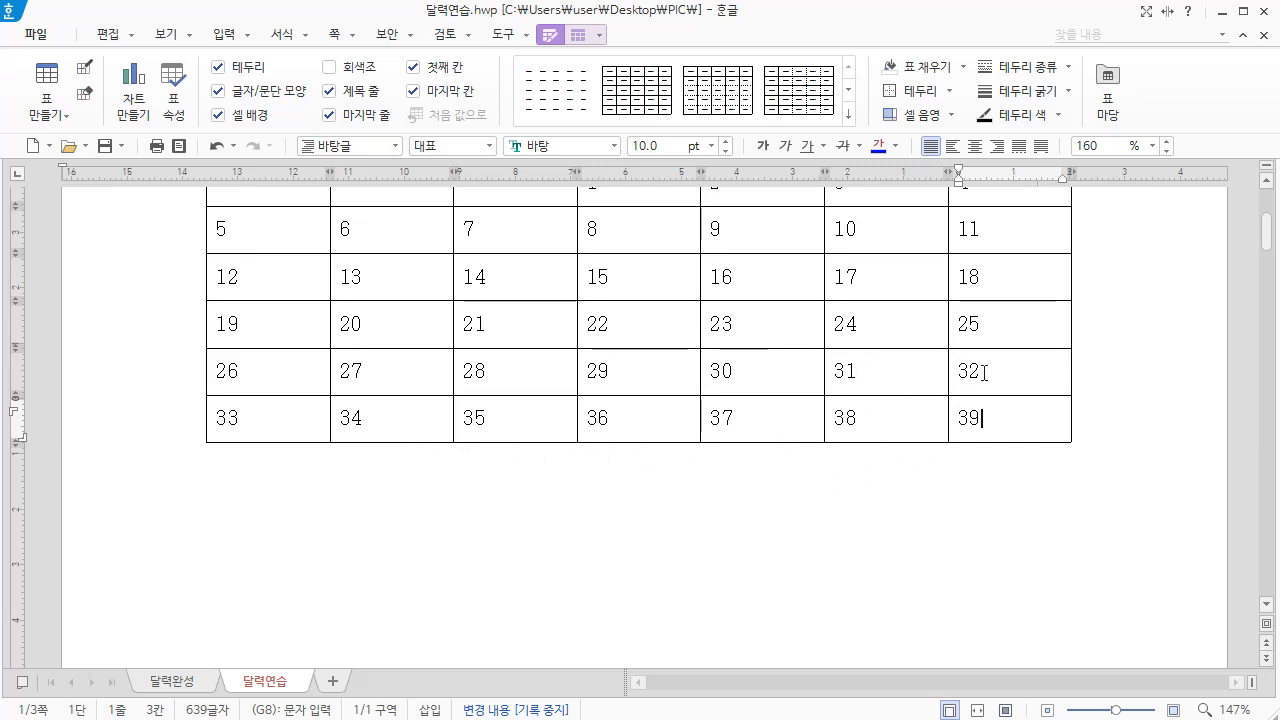
# Clear the surplus numbers 32 through 39 from the last two rows of the calendar table
pyautogui.moveTo(979, 373); pyautogui.dragTo(1006, 420)
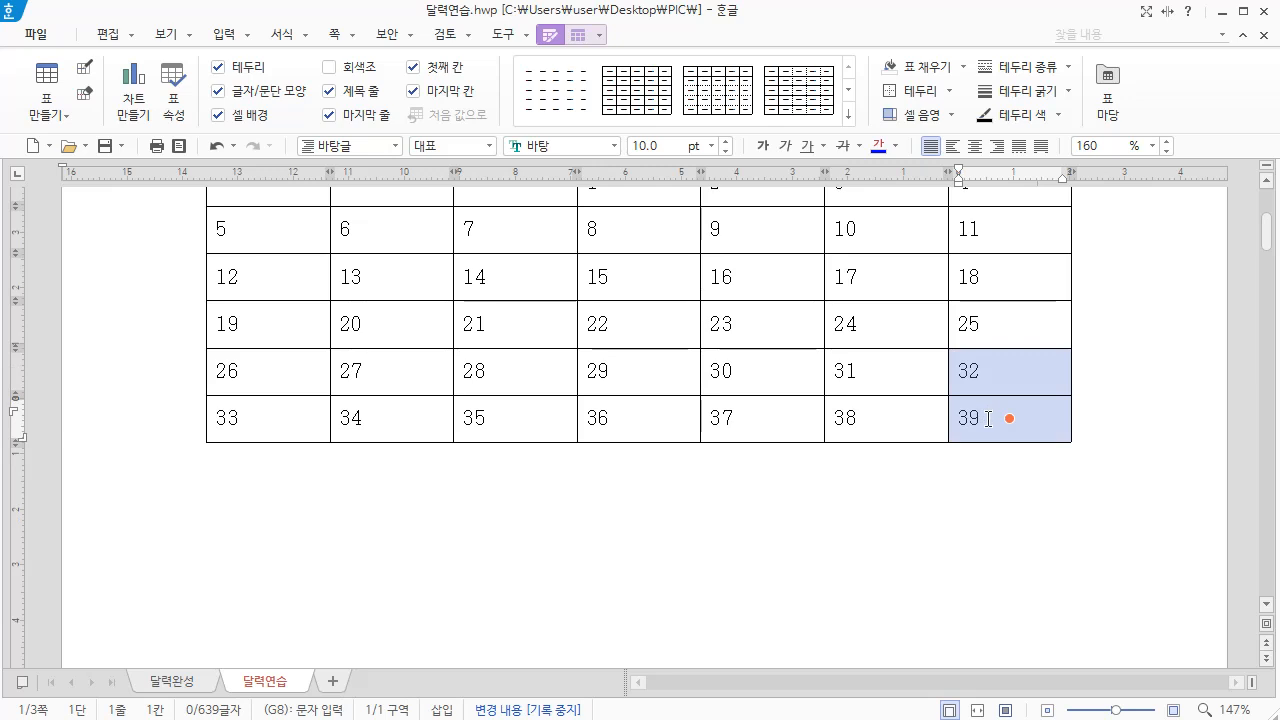
pyautogui.press('Delete')
pyautogui.moveTo(320, 410); pyautogui.dragTo(914, 451)
pyautogui.press('Delete')
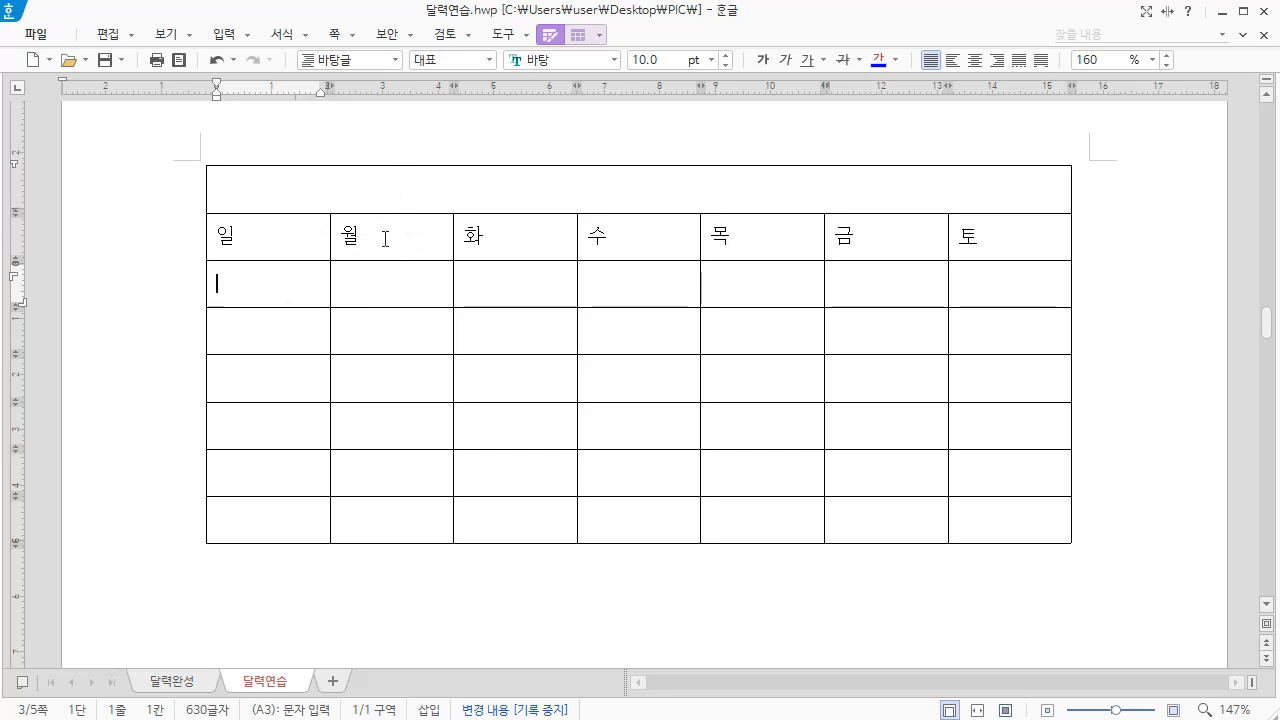
# In the blank weekday table, enter the formulas =A3+1 in B3, =B3+1 in C3 and =G3+1 in A4
pyautogui.click(389, 238)
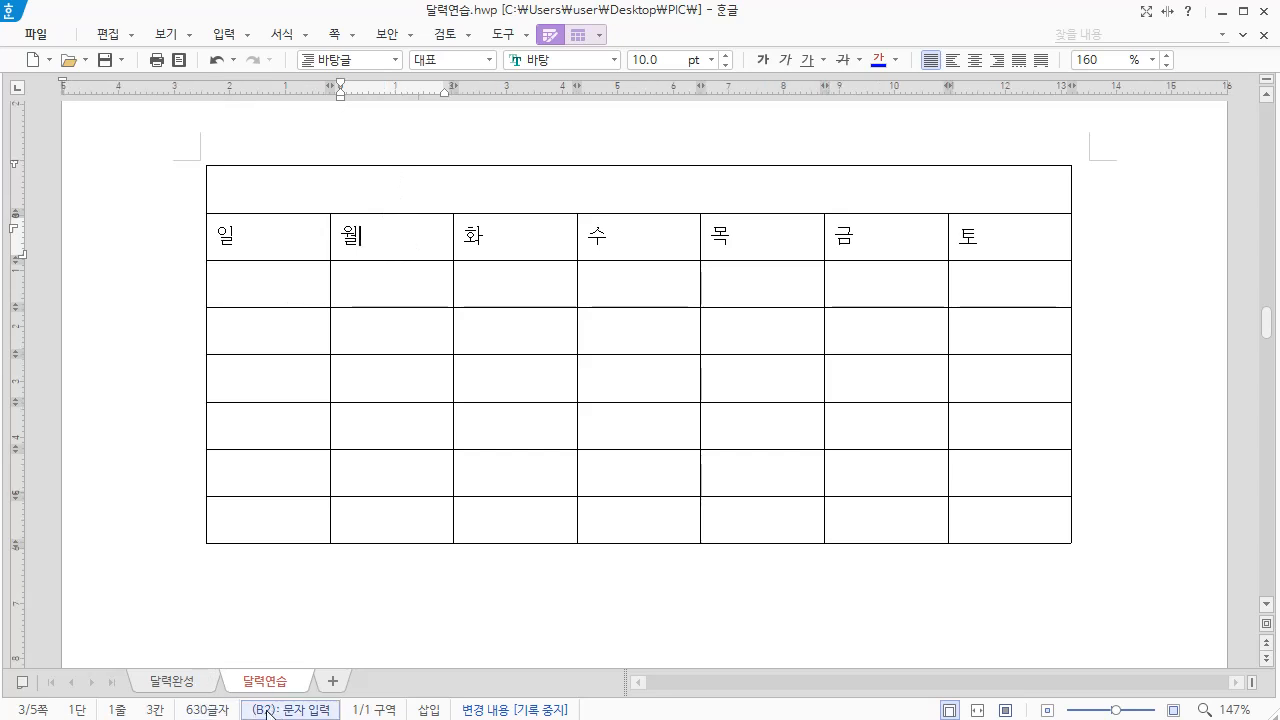
pyautogui.click(366, 281)
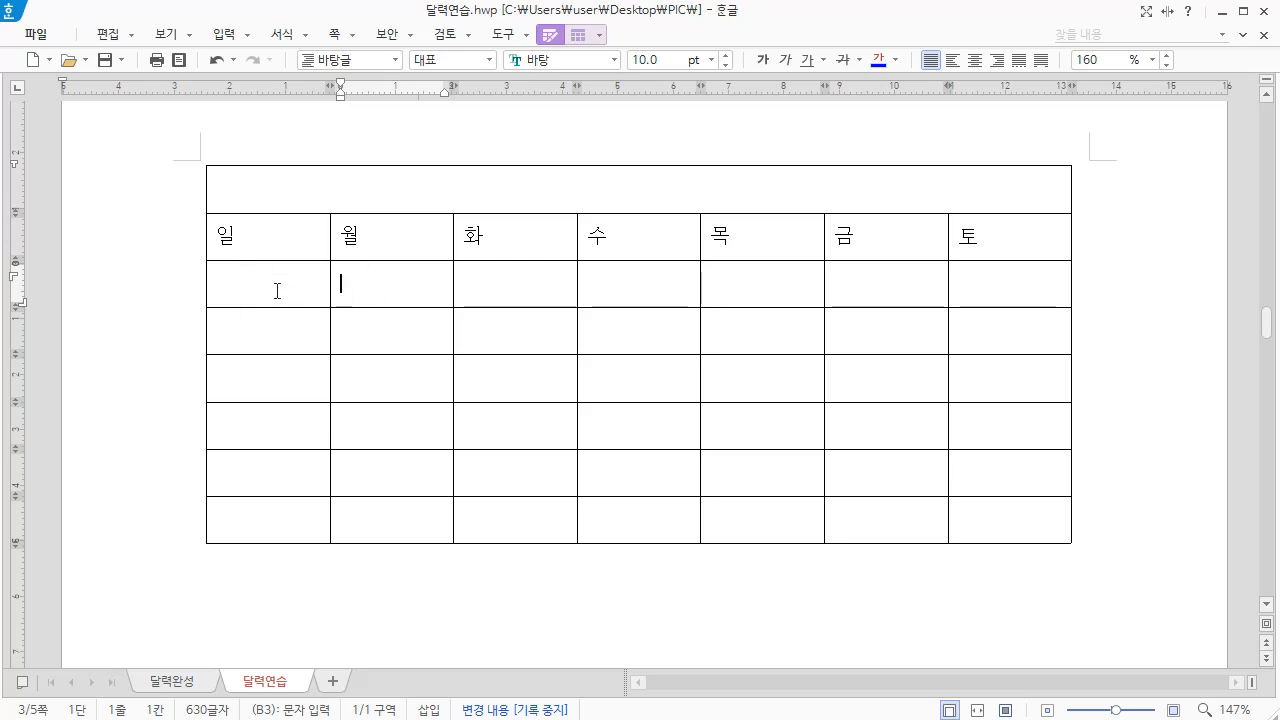
pyautogui.write('=A3+1')
pyautogui.click(476, 286)
pyautogui.write('=')
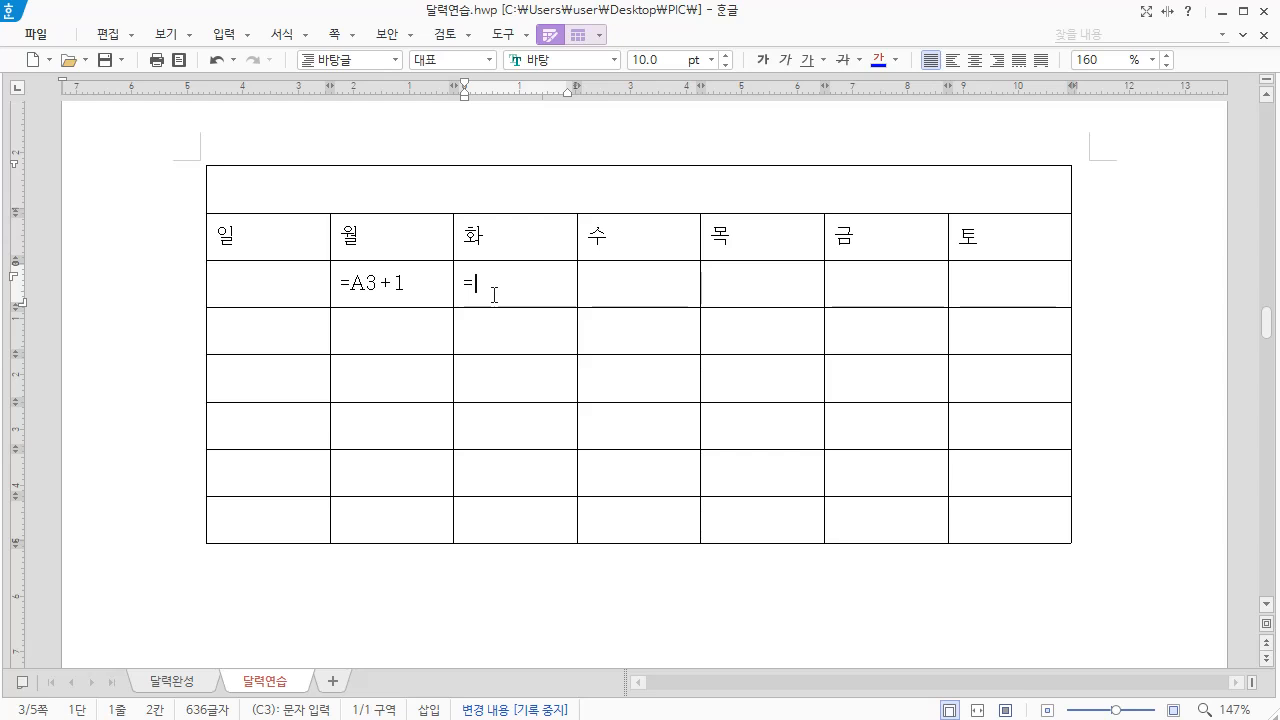
pyautogui.write('B3+1')
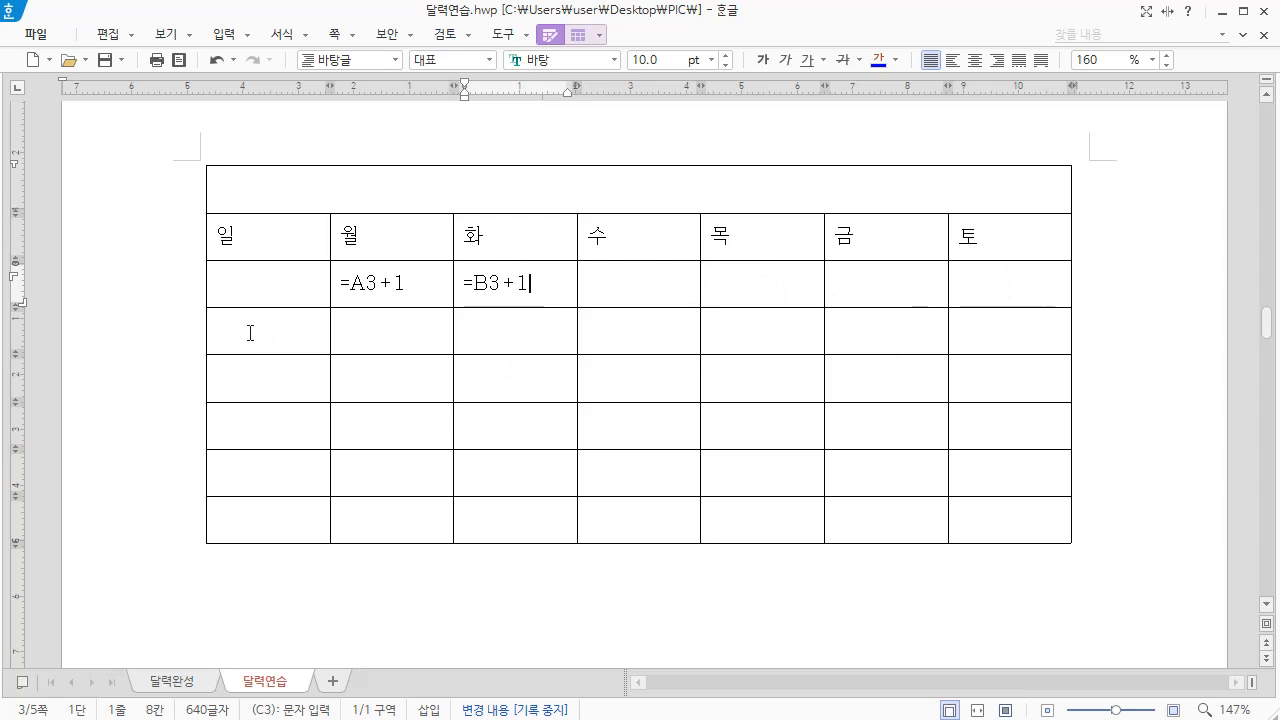
pyautogui.click(250, 333)
pyautogui.write('=G3+1')
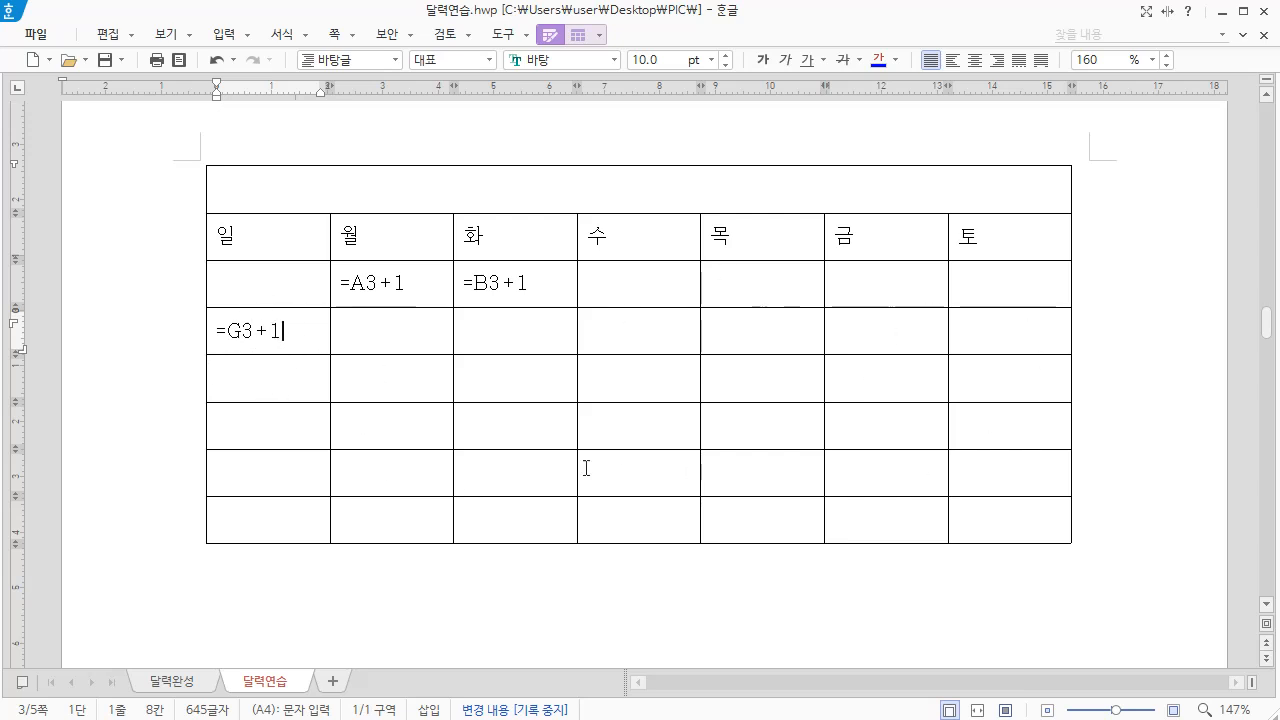
pyautogui.scroll(-5, 600, 471)
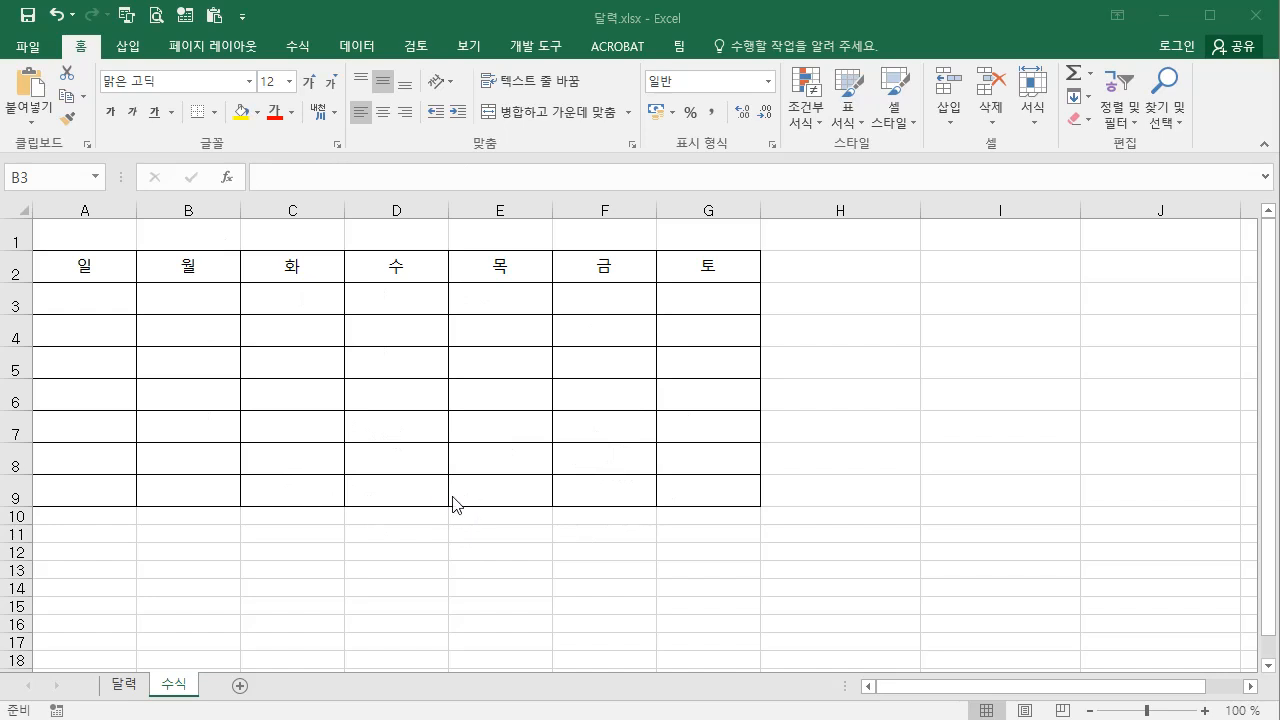
# In the 수식 sheet of 달력.xlsx in Excel, enter =A3+1 in B3 and =B3+1 in C3, and fill the formulas across to G3
pyautogui.click(186, 303)
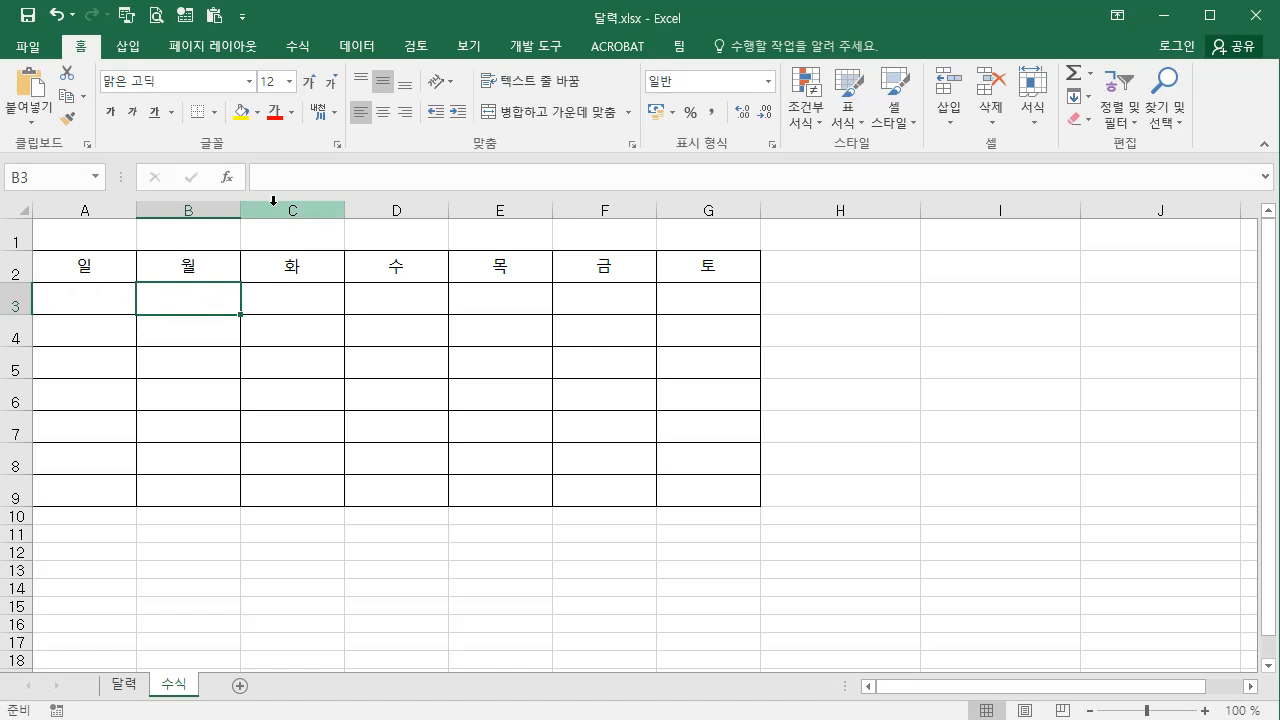
pyautogui.write('=A3+1')
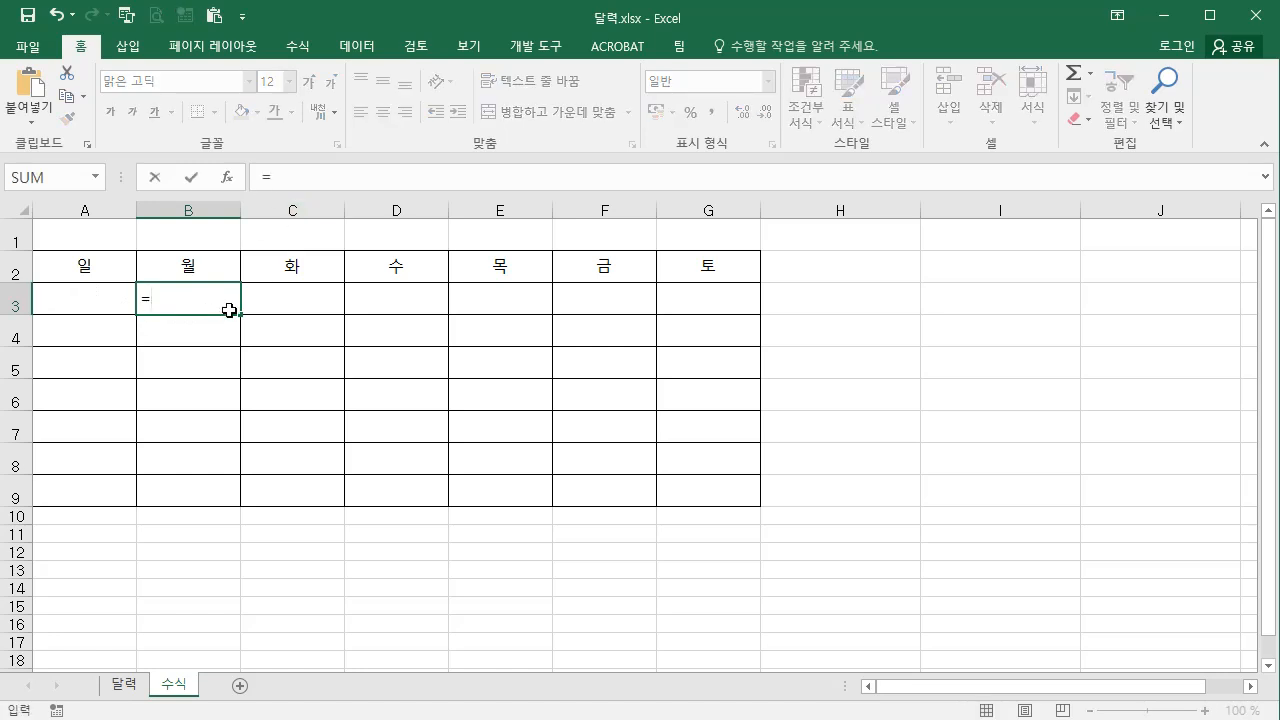
pyautogui.press('Return')
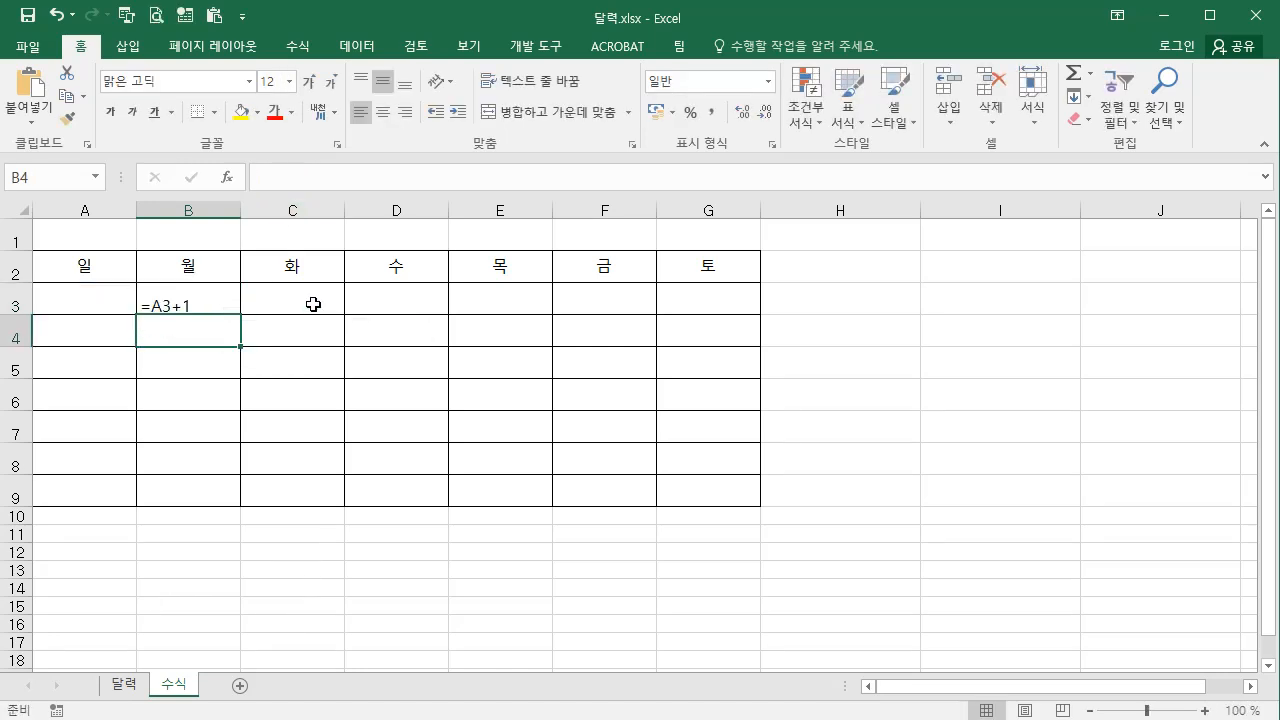
pyautogui.click(312, 305)
pyautogui.write('=B3+1')
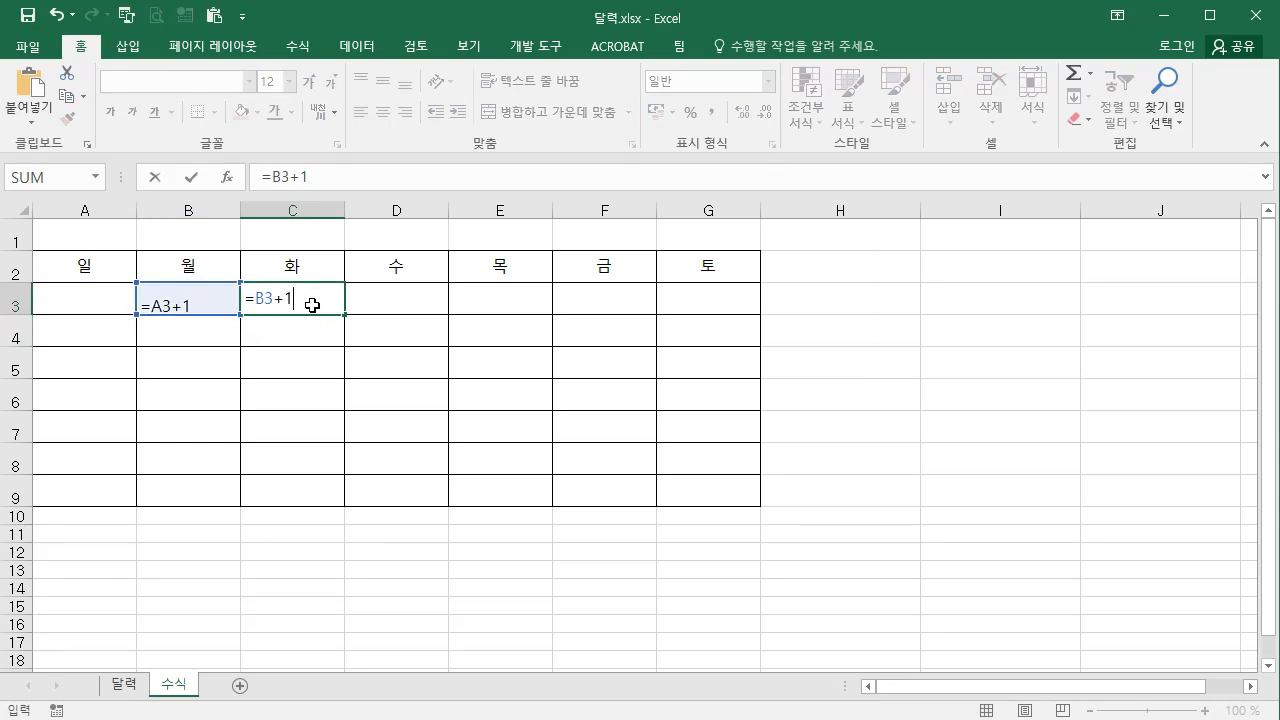
pyautogui.press('Return')
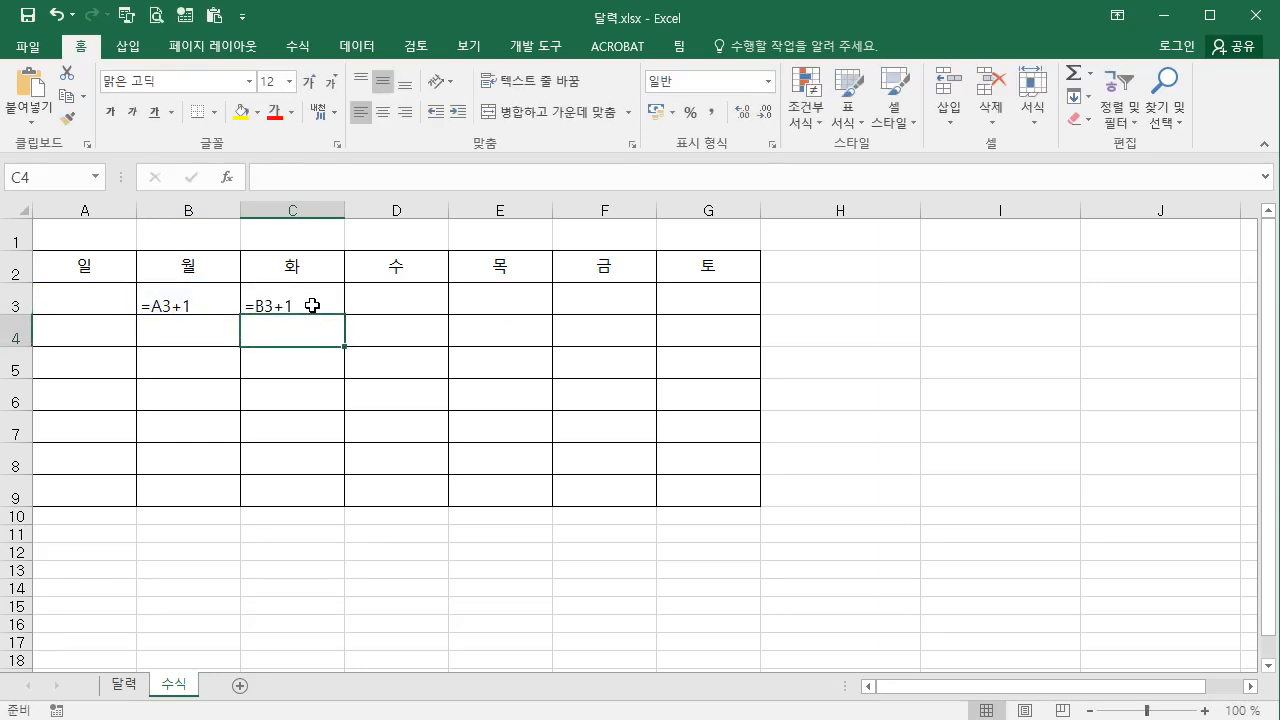
pyautogui.moveTo(166, 298); pyautogui.dragTo(263, 301)
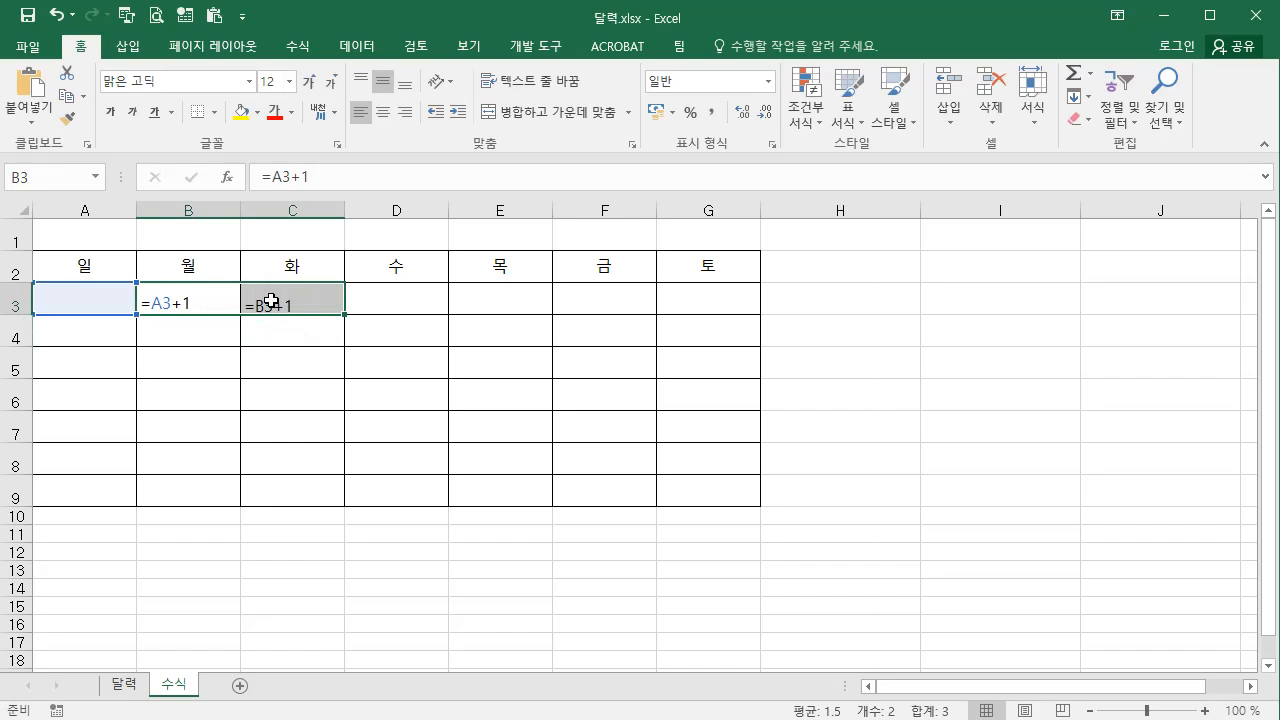
pyautogui.moveTo(344, 314); pyautogui.dragTo(726, 308)
# Enter the formula =G3+1 in A4 to continue from the previous week's Saturday
pyautogui.click(84, 331)
pyautogui.write('=G3+1')
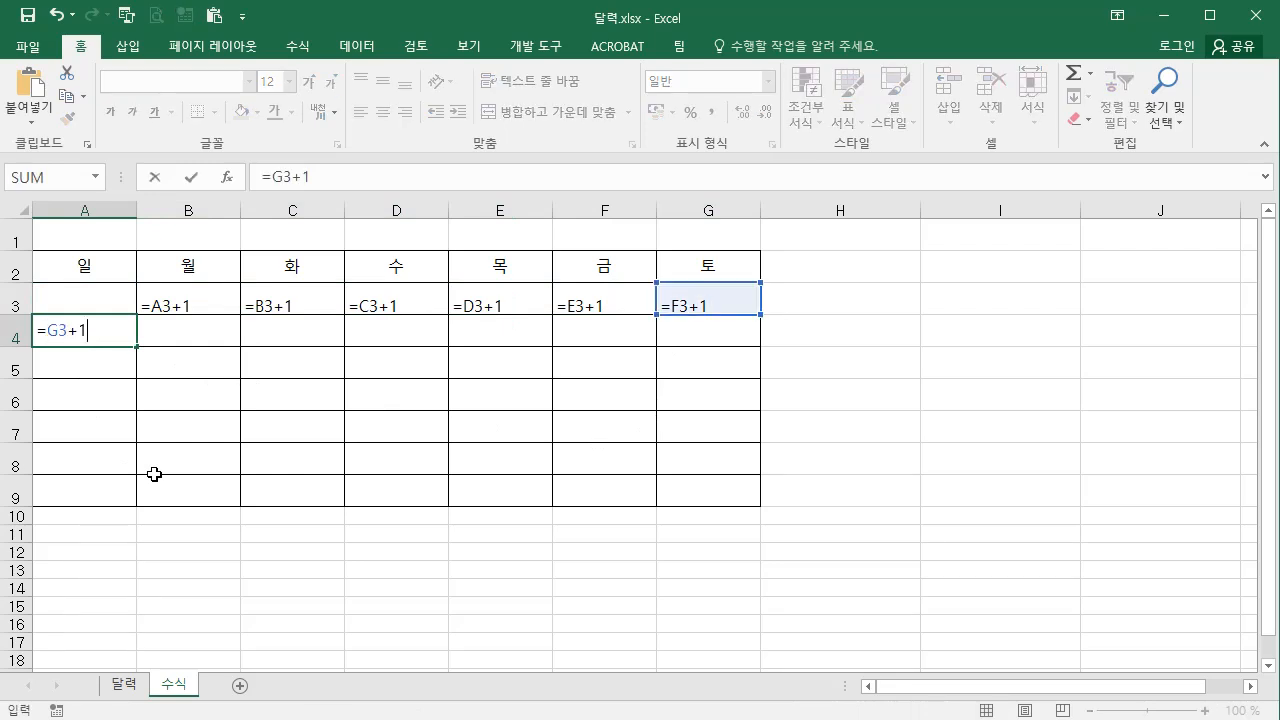
pyautogui.press('Return')
# Enter =A4+1 in B4 and =B4+1 in C4, and fill the formulas across to column G and down to row 9
pyautogui.click(184, 340)
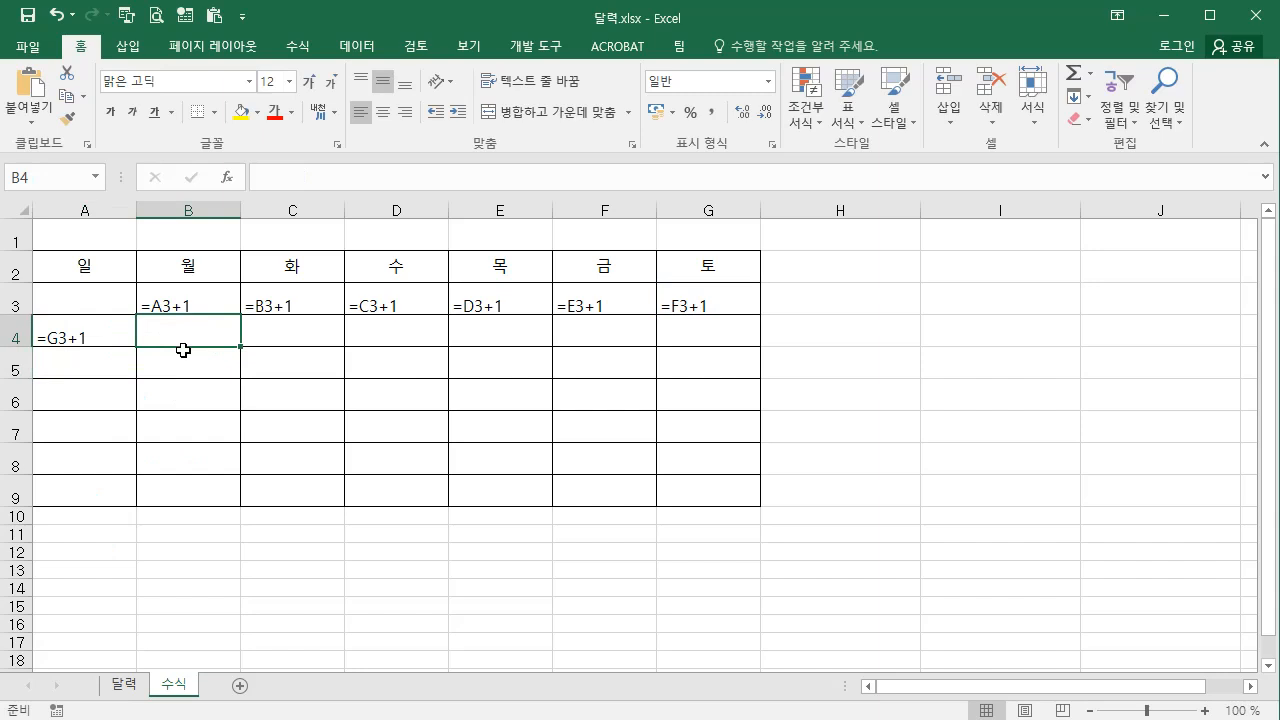
pyautogui.write('=A4')
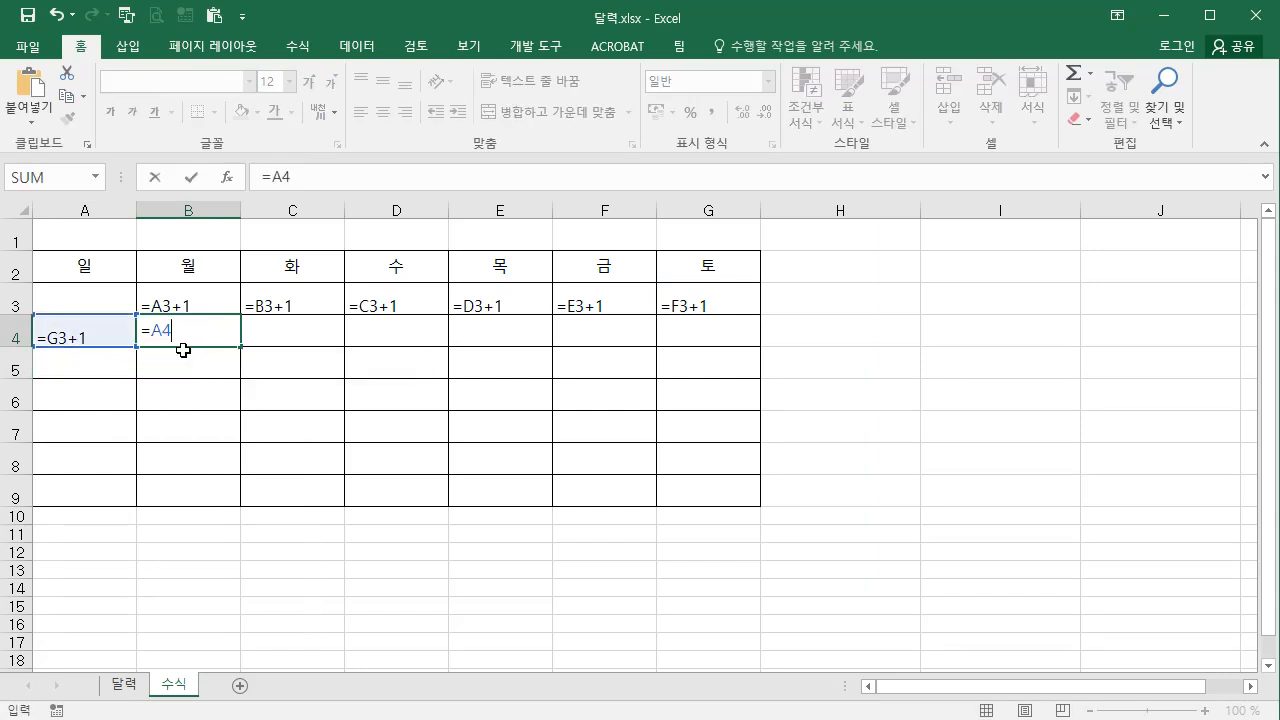
pyautogui.write('+1')
pyautogui.press('Return')
pyautogui.click(279, 330)
pyautogui.write('=')
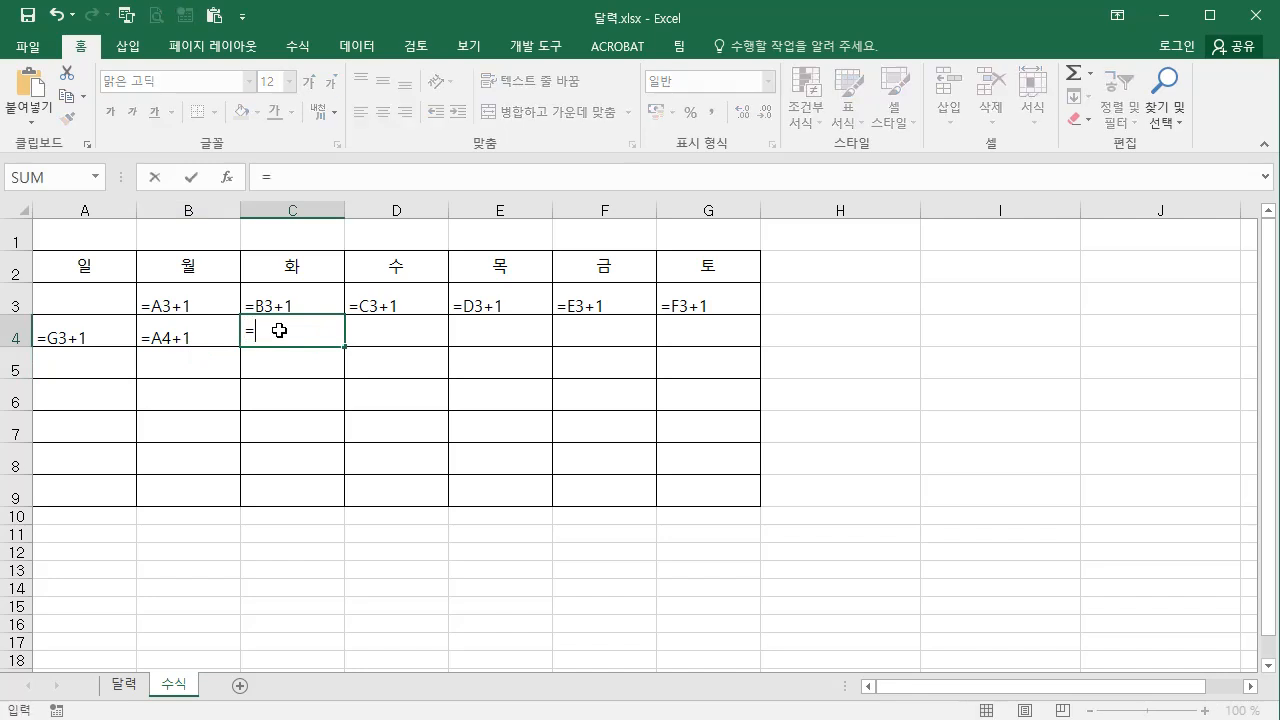
pyautogui.write('B4+')
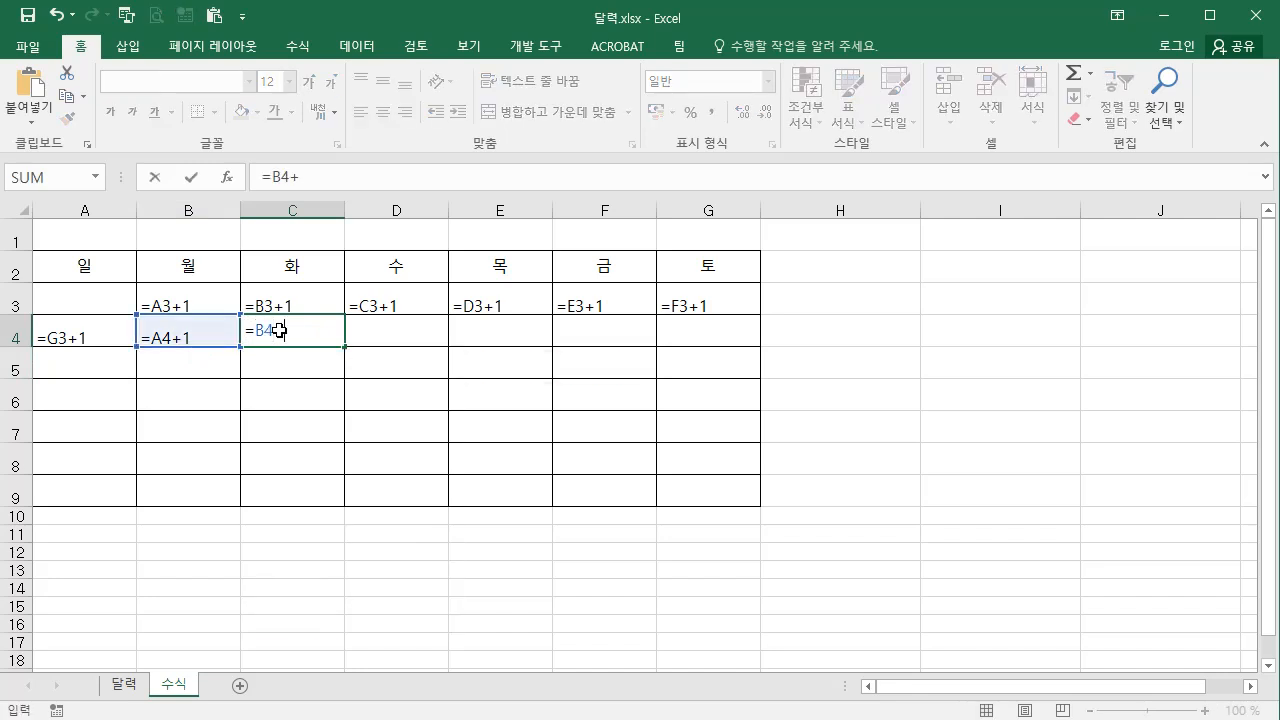
pyautogui.moveTo(170, 335); pyautogui.dragTo(754, 338)
pyautogui.click(187, 301)
pyautogui.moveTo(187, 301); pyautogui.dragTo(753, 503)
# Enter =G4+1 in A5 and fill the column A formulas down to row 9
pyautogui.click(63, 374)
pyautogui.write('=G4+1')
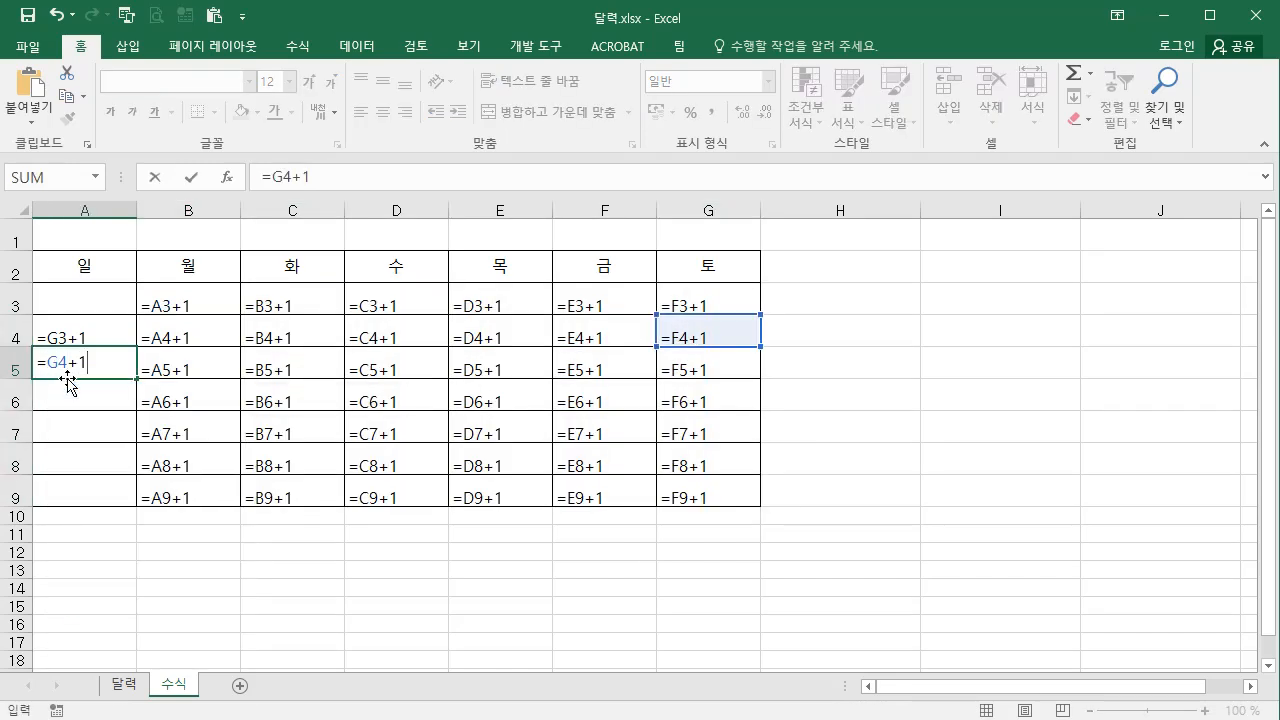
pyautogui.press('Return')
pyautogui.moveTo(86, 330); pyautogui.dragTo(134, 502)
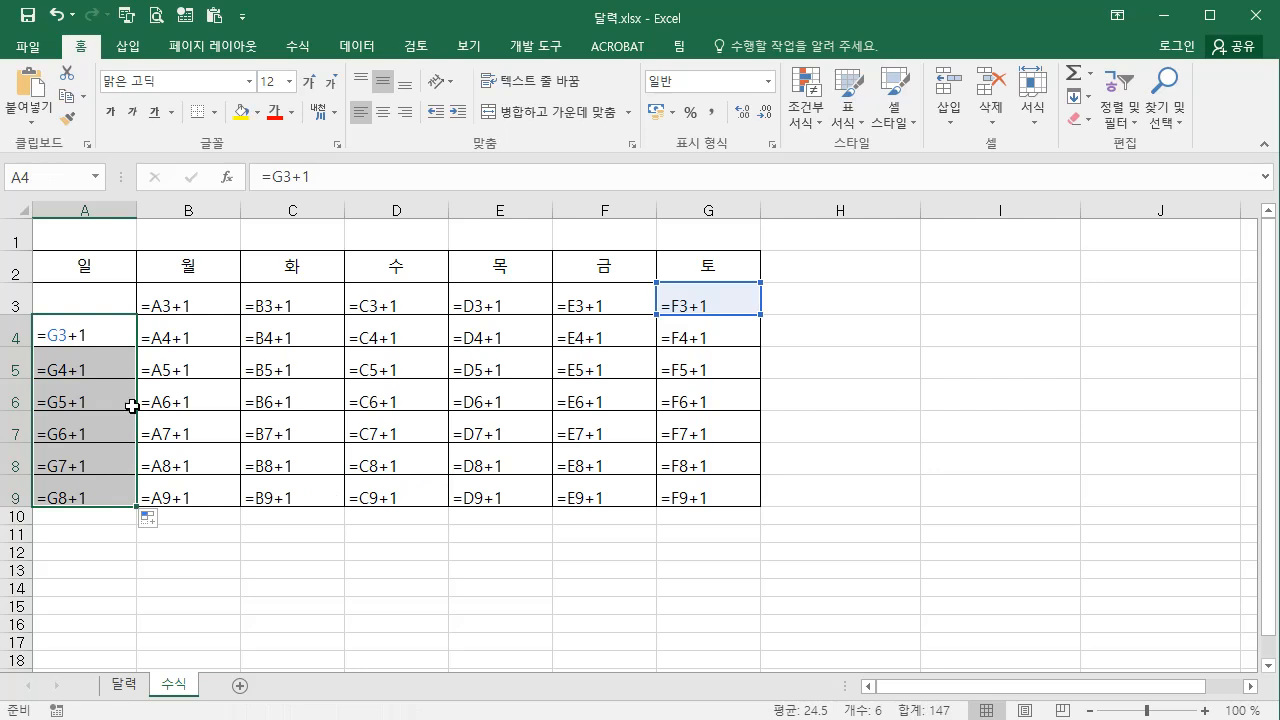
# Copy the formula block starting at A3 and paste it into the 달력연습 table in Hangul from A3, overwriting contents only
pyautogui.click(111, 302)
pyautogui.moveTo(111, 302); pyautogui.dragTo(674, 492)
pyautogui.hotkey('ctrl', 'c')
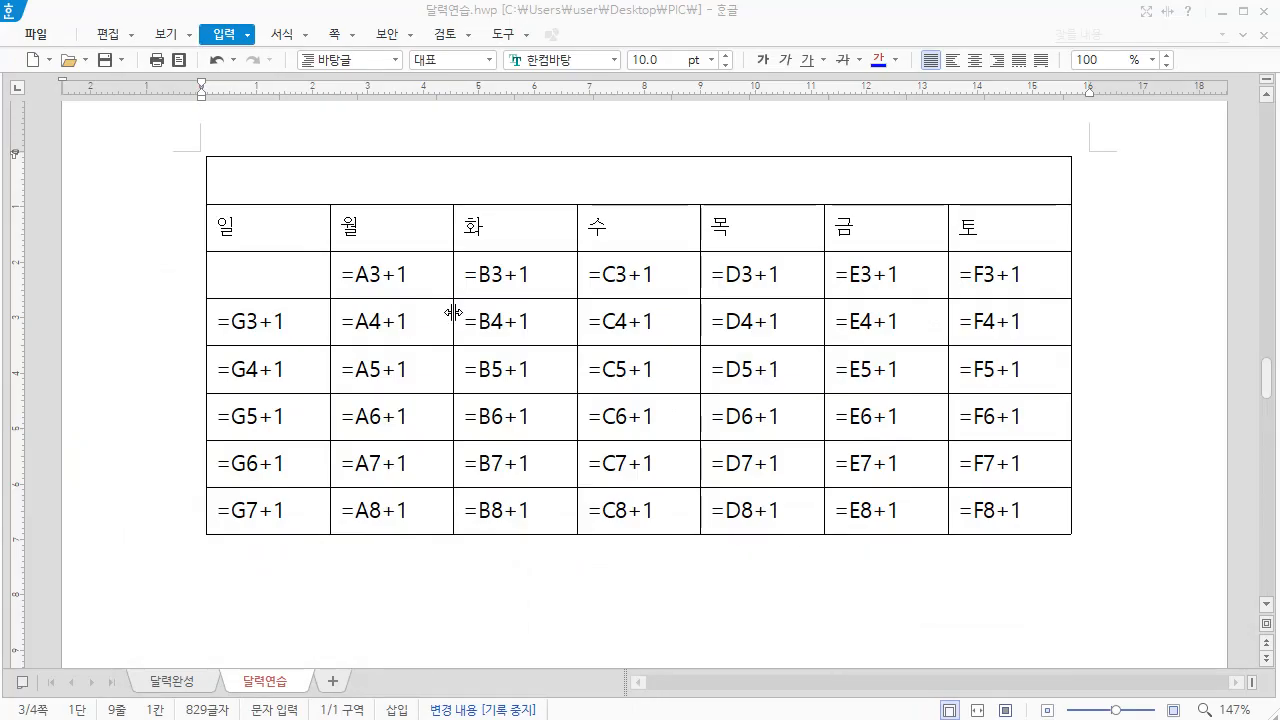
pyautogui.click(258, 277)
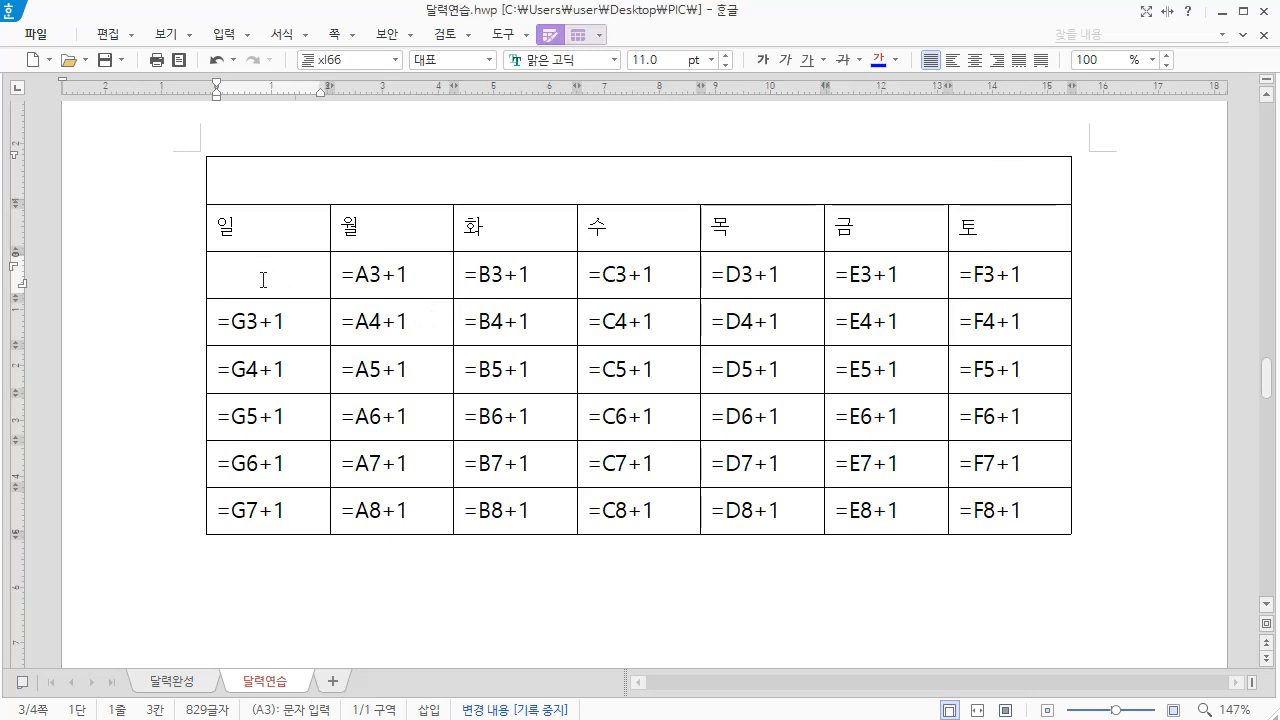
pyautogui.hotkey('ctrl', 'v')
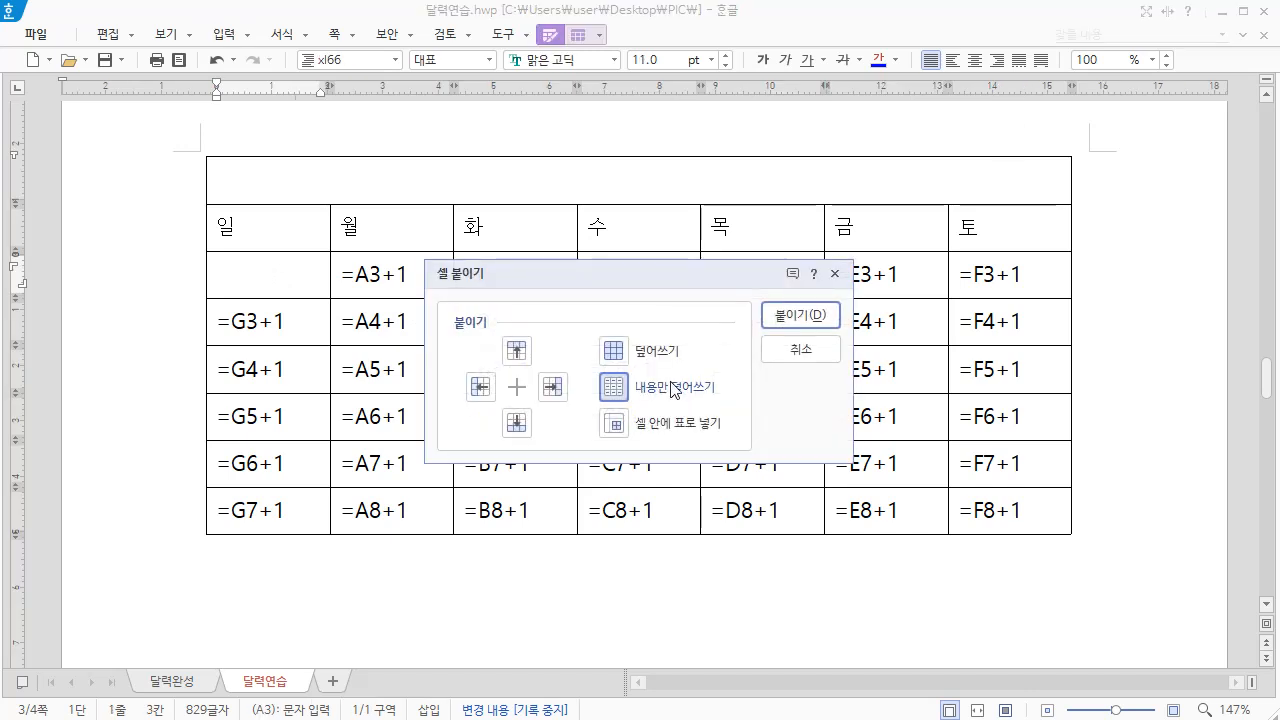
pyautogui.click(805, 316)
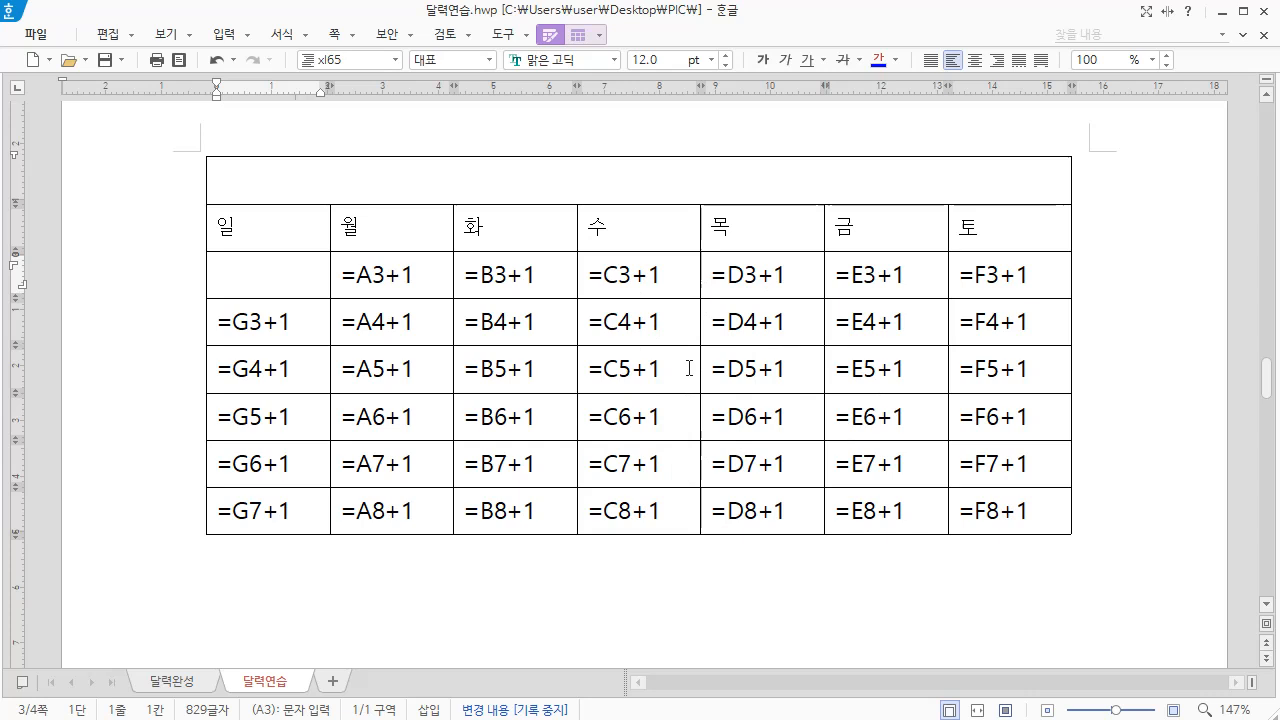
# Delete the formula text in B3 and insert the calculation formula =A3+1 in its place
pyautogui.click(396, 285)
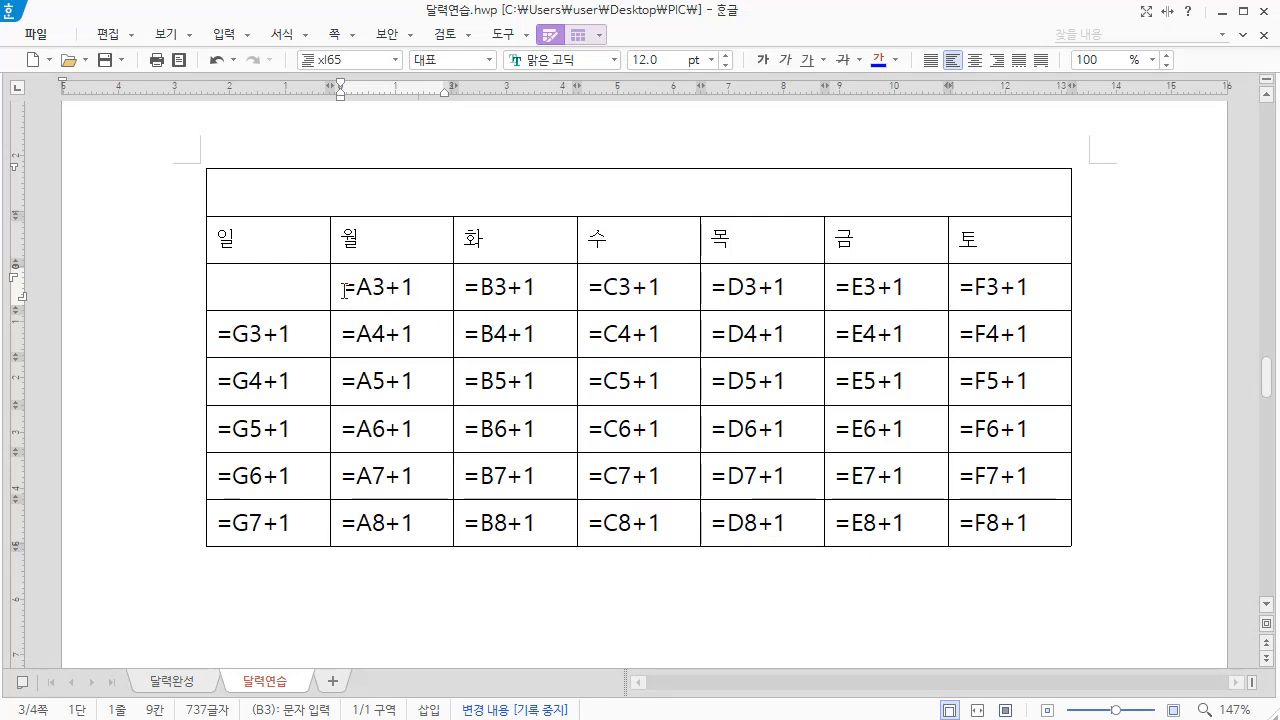
pyautogui.moveTo(347, 291); pyautogui.dragTo(425, 288)
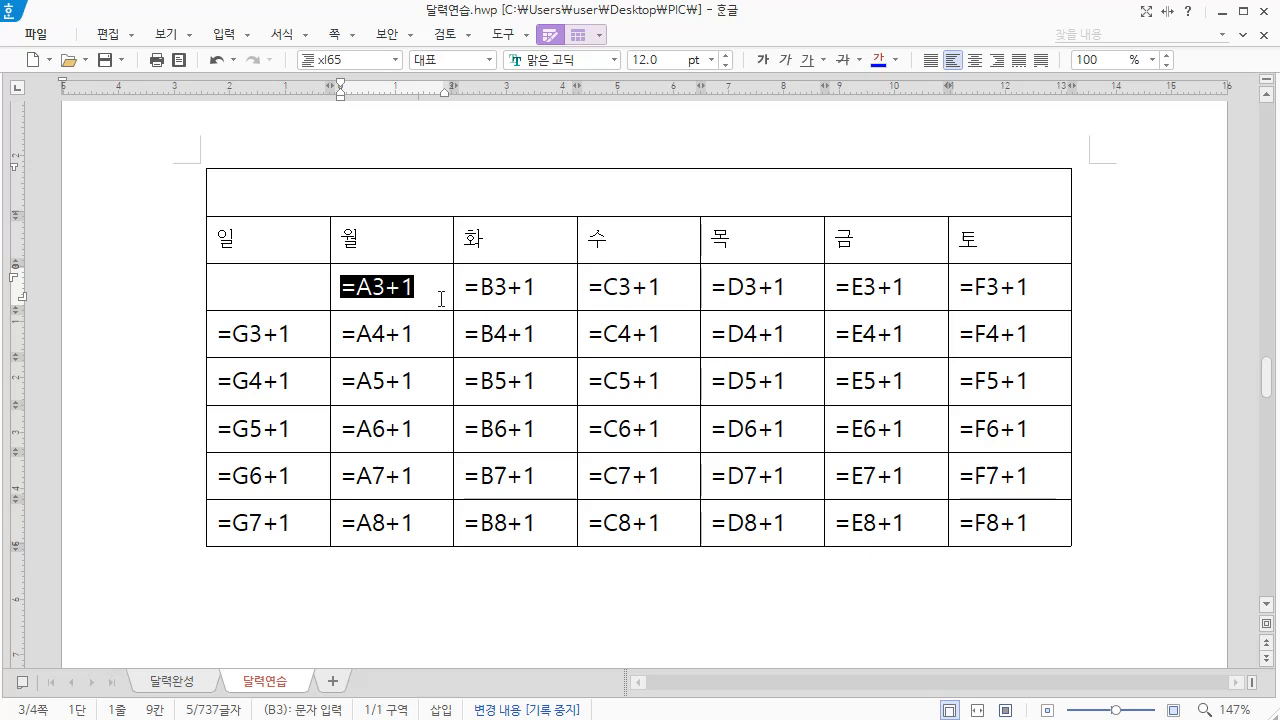
pyautogui.press('Delete')
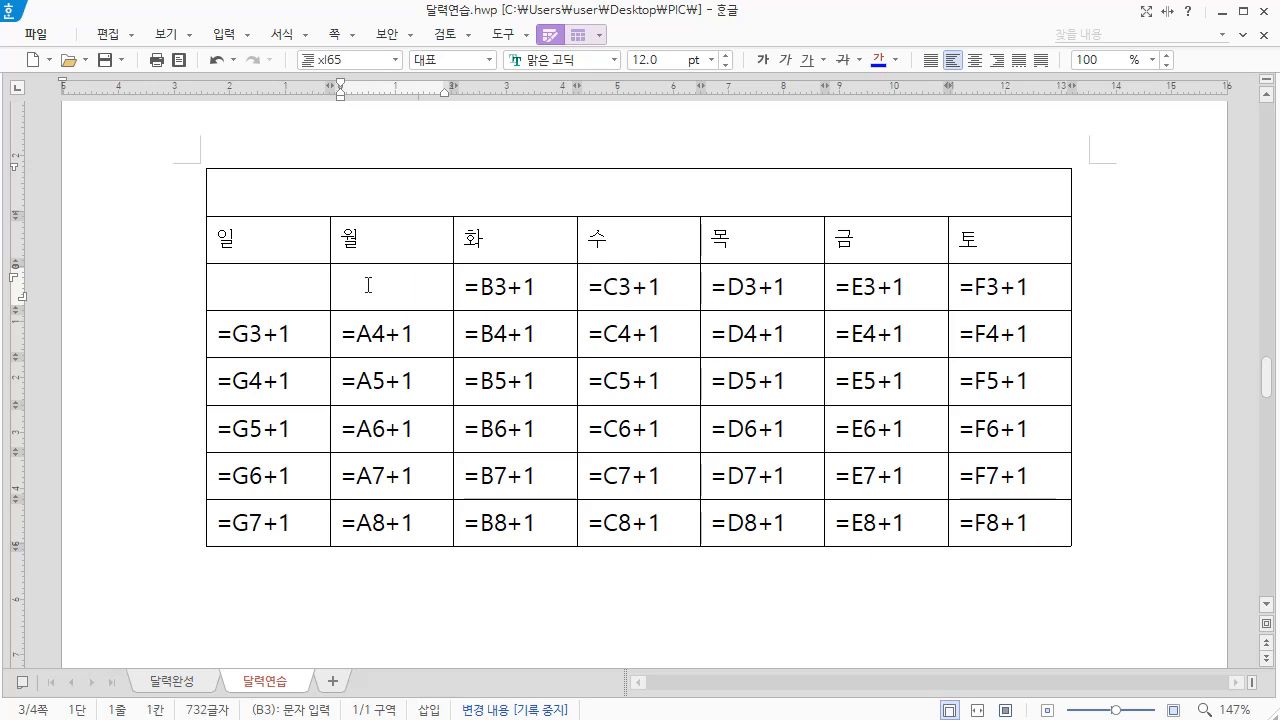
pyautogui.rightClick(368, 285)
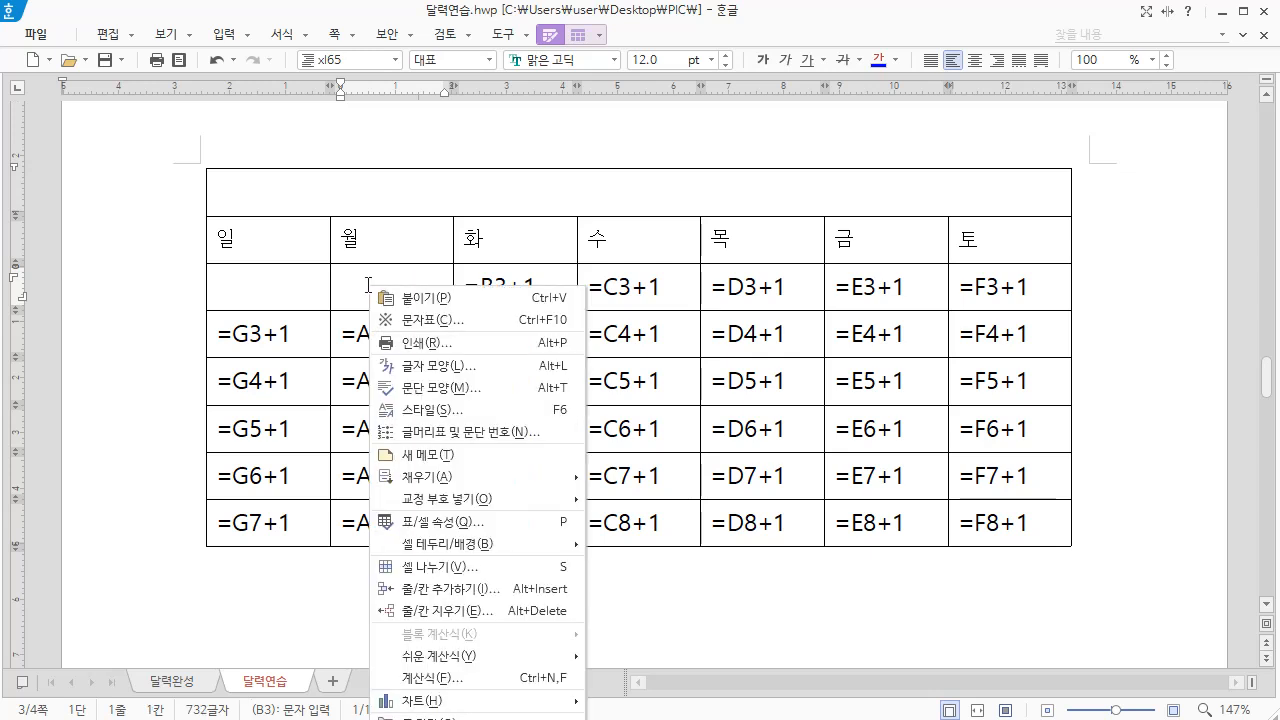
pyautogui.click(477, 682)
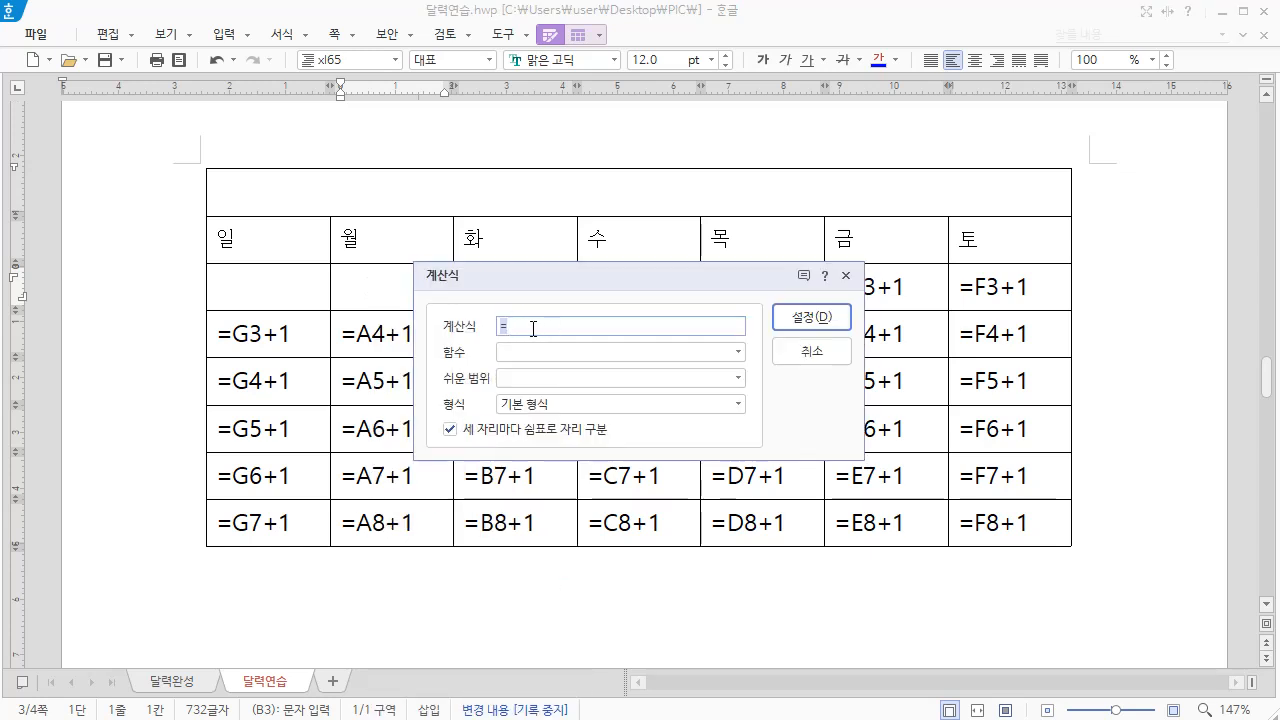
pyautogui.write('=A3+1')
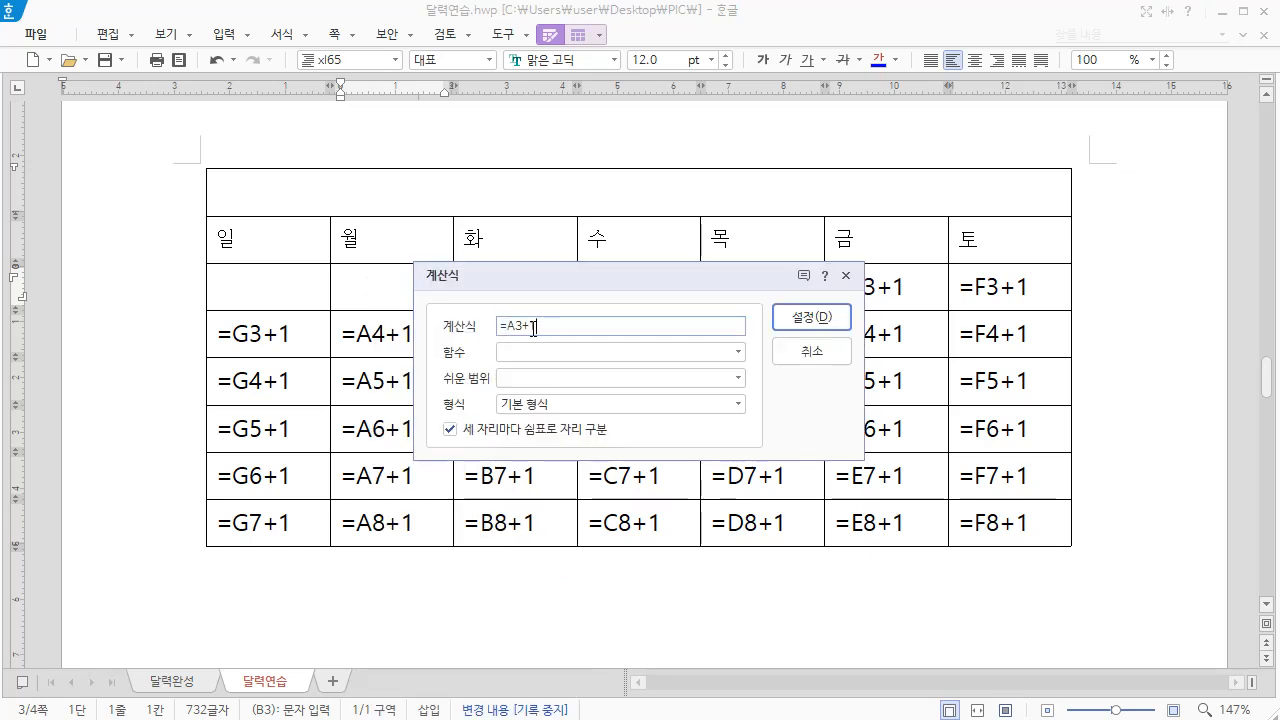
pyautogui.click(808, 320)
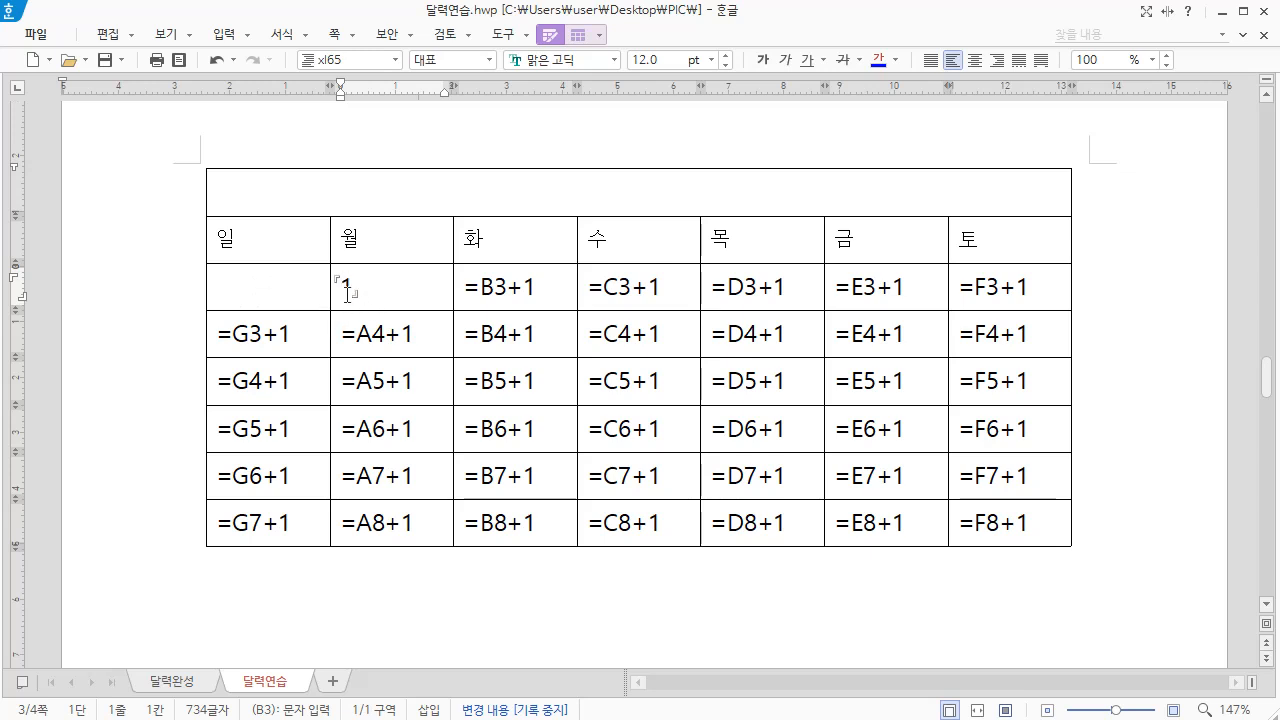
# Delete the formula text in C3 and insert the calculation formula =B3+1 in its place
pyautogui.click(400, 297)
pyautogui.click(463, 289)
pyautogui.moveTo(473, 289); pyautogui.dragTo(540, 290)
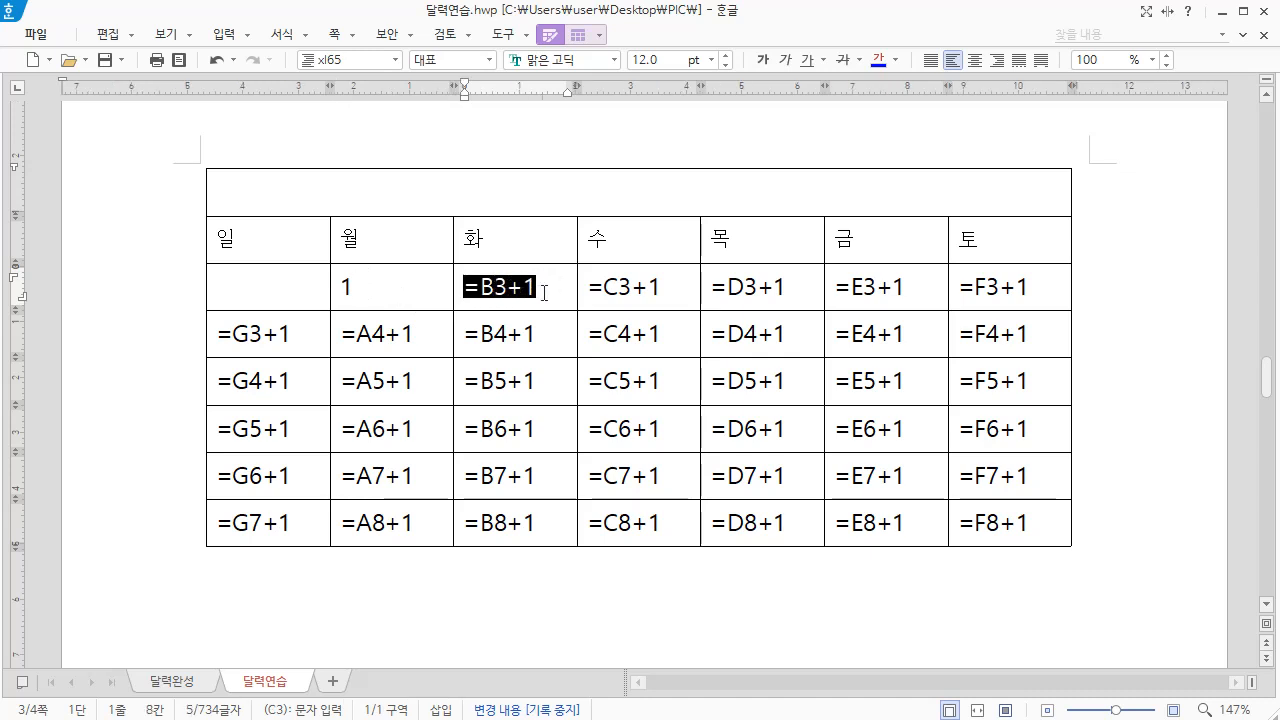
pyautogui.press('Delete')
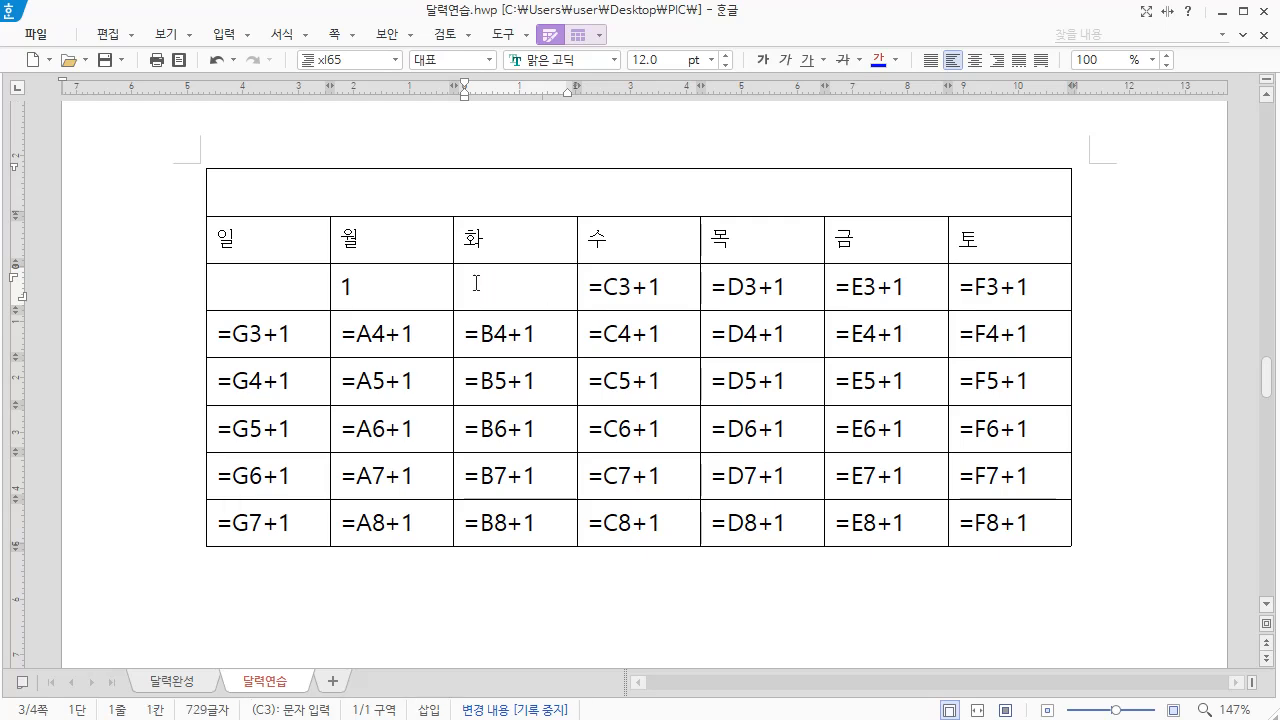
pyautogui.rightClick(477, 286)
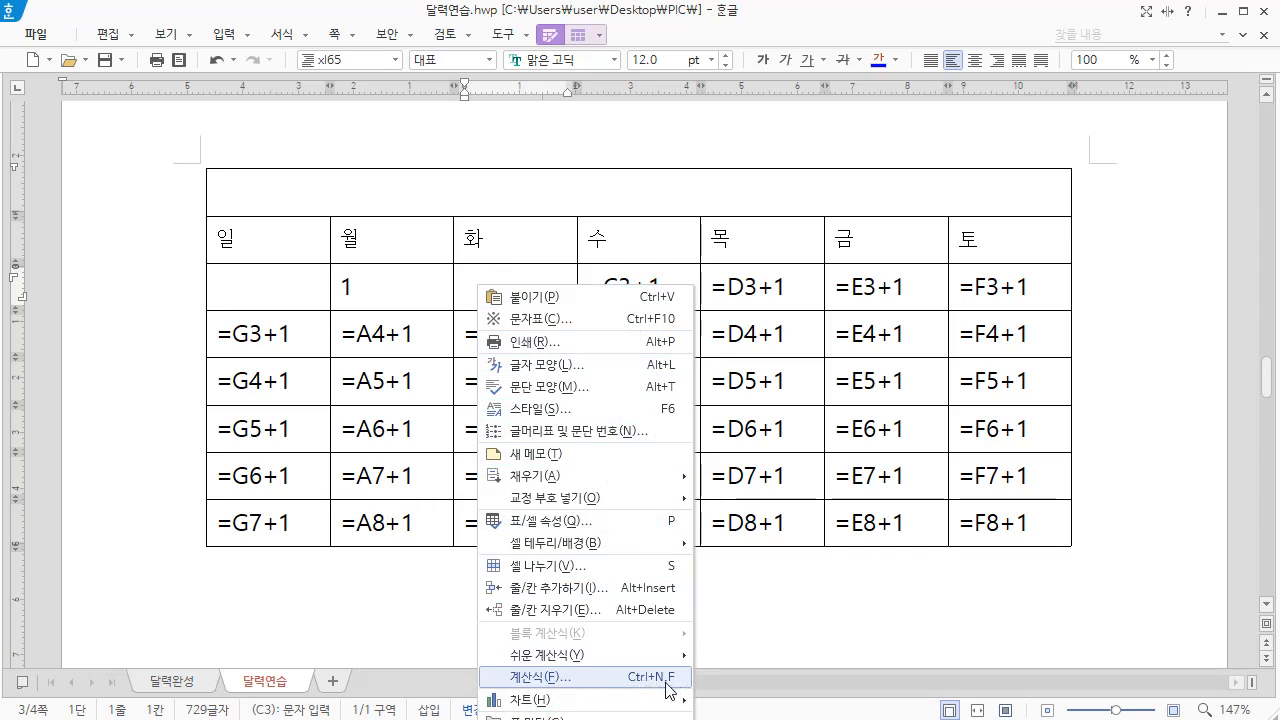
pyautogui.click(547, 676)
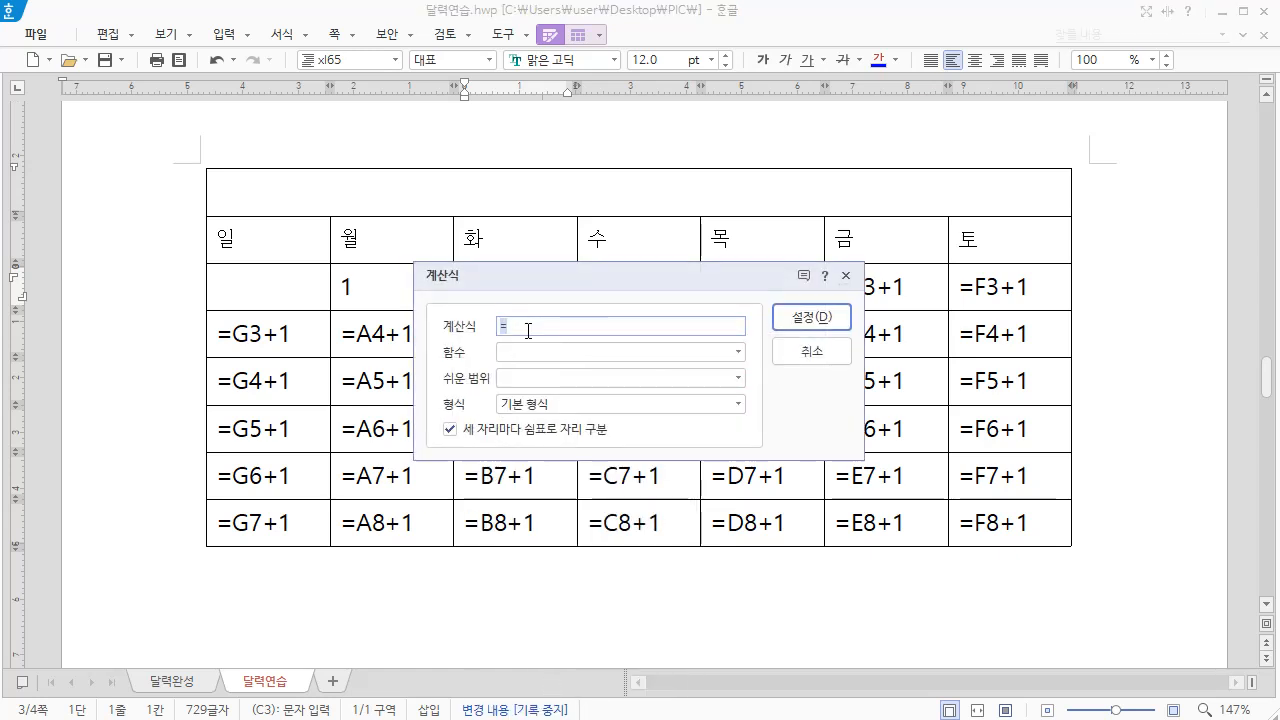
pyautogui.write('=B3+1')
pyautogui.click(811, 318)
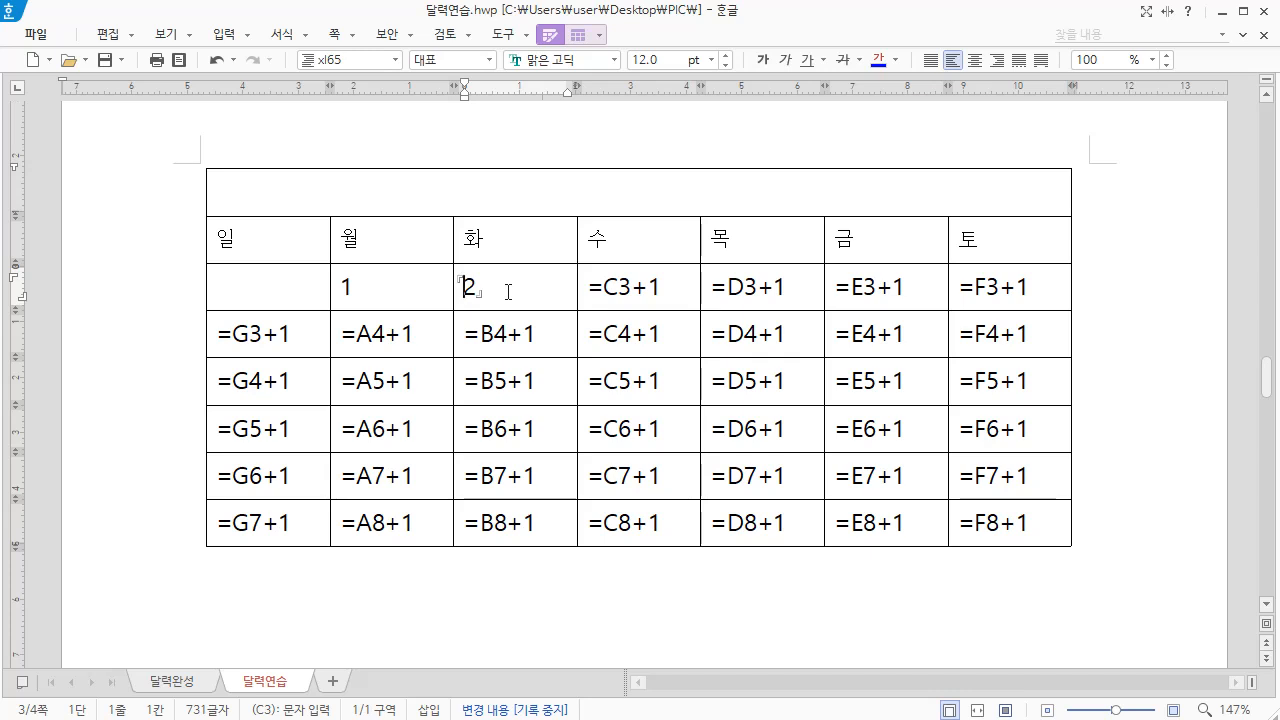
# Start recording a script macro with the cursor in D3, using the existing 중국어1성 macro entry
pyautogui.click(634, 285)
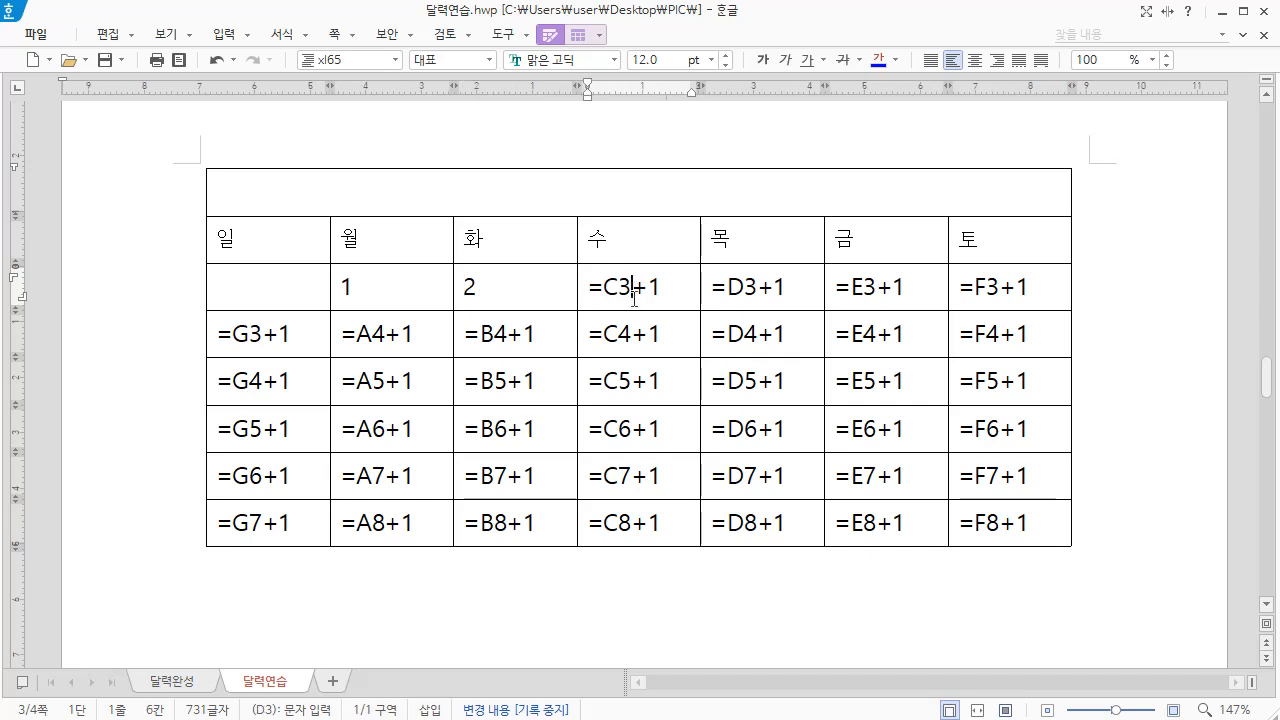
pyautogui.click(527, 36)
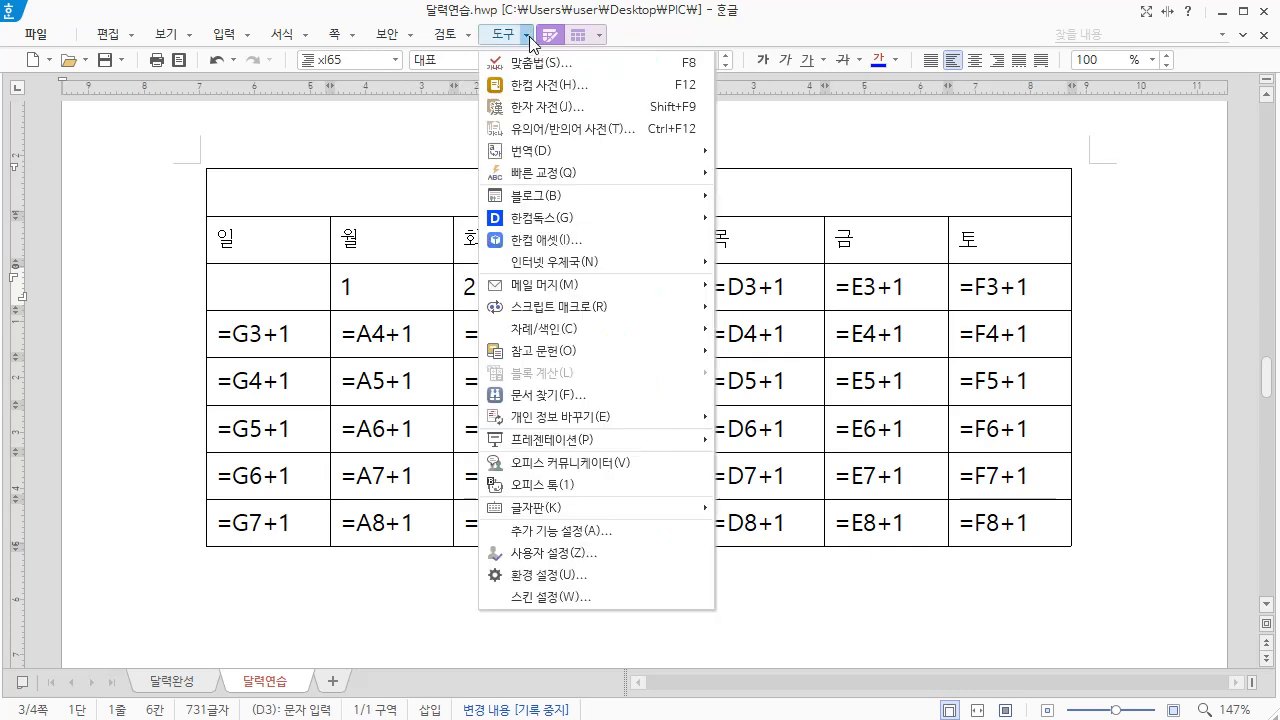
pyautogui.moveTo(570, 316)
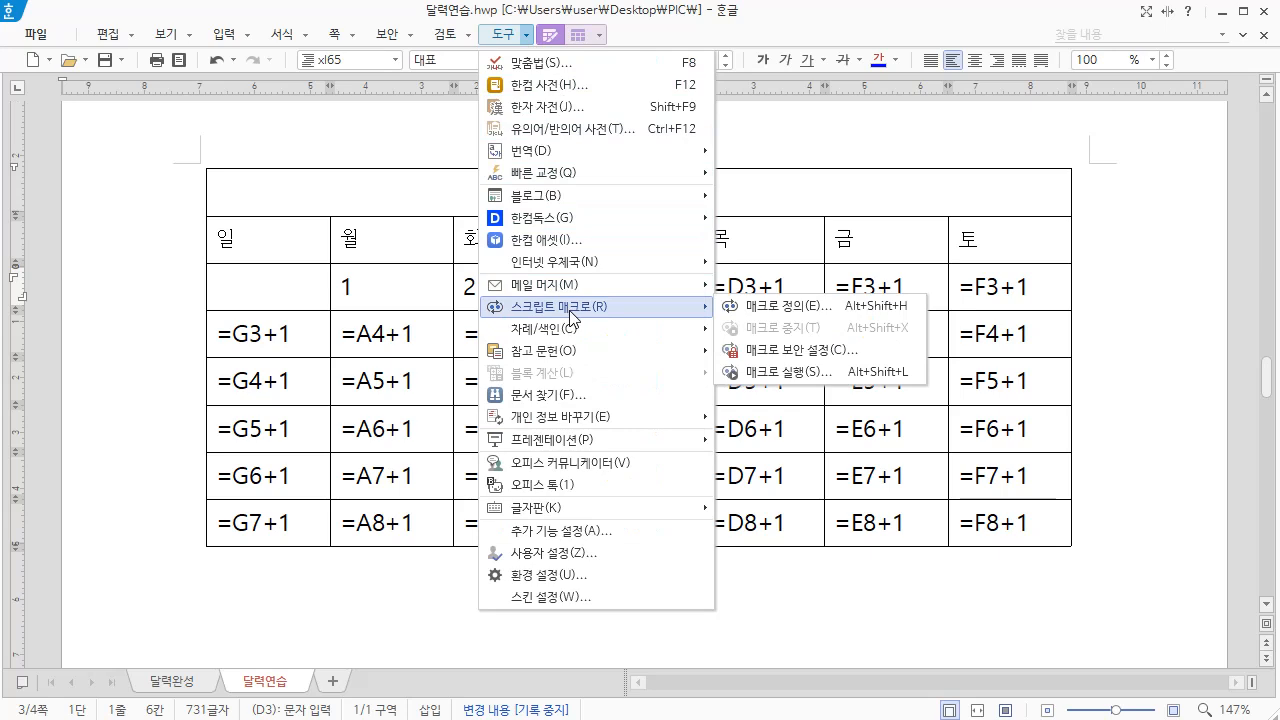
pyautogui.click(806, 306)
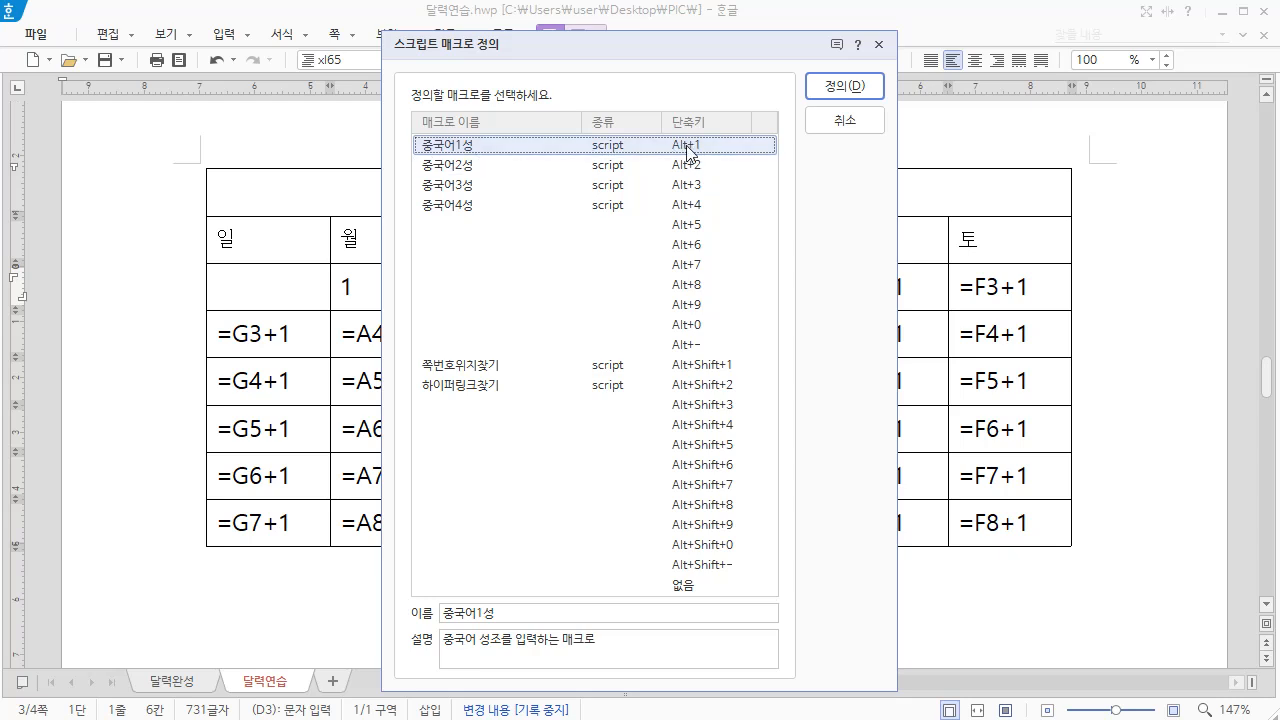
pyautogui.click(856, 88)
pyautogui.click(596, 406)
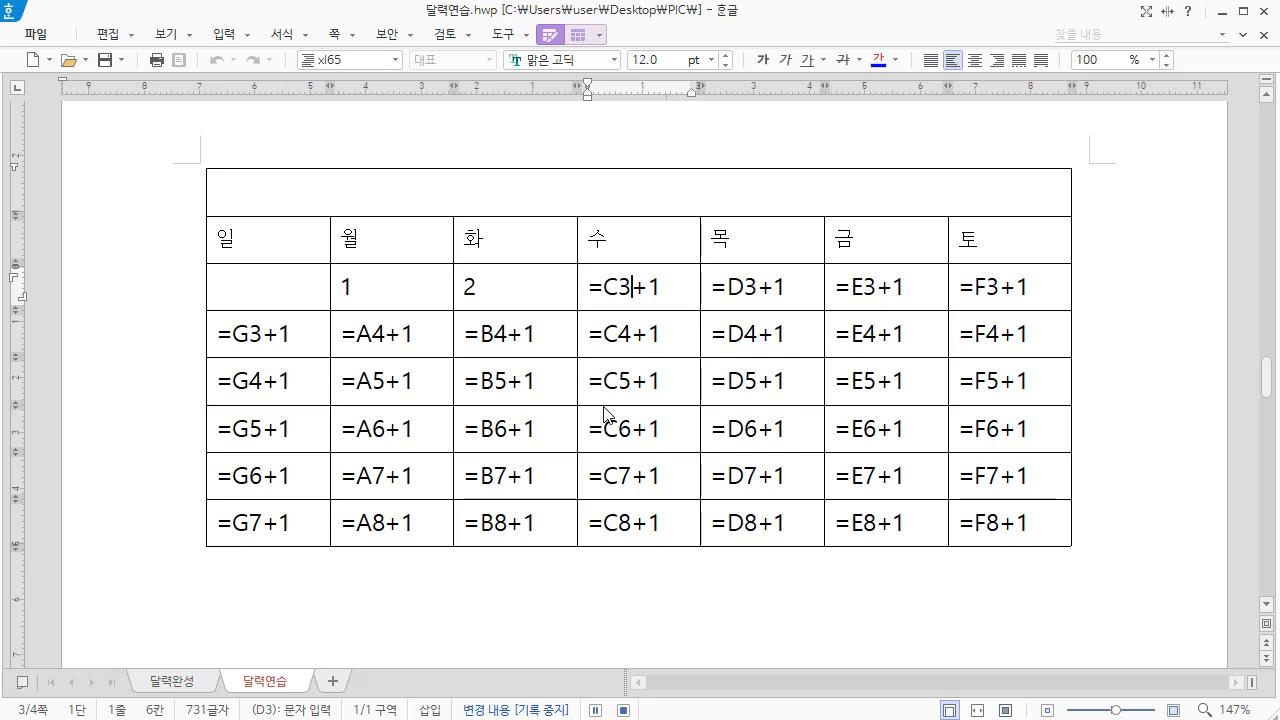
# Record replacing the text in D3 with the calculation formula =C3+1, and stop the macro recording
pyautogui.press('Home')
pyautogui.hotkey('shift', 'End')
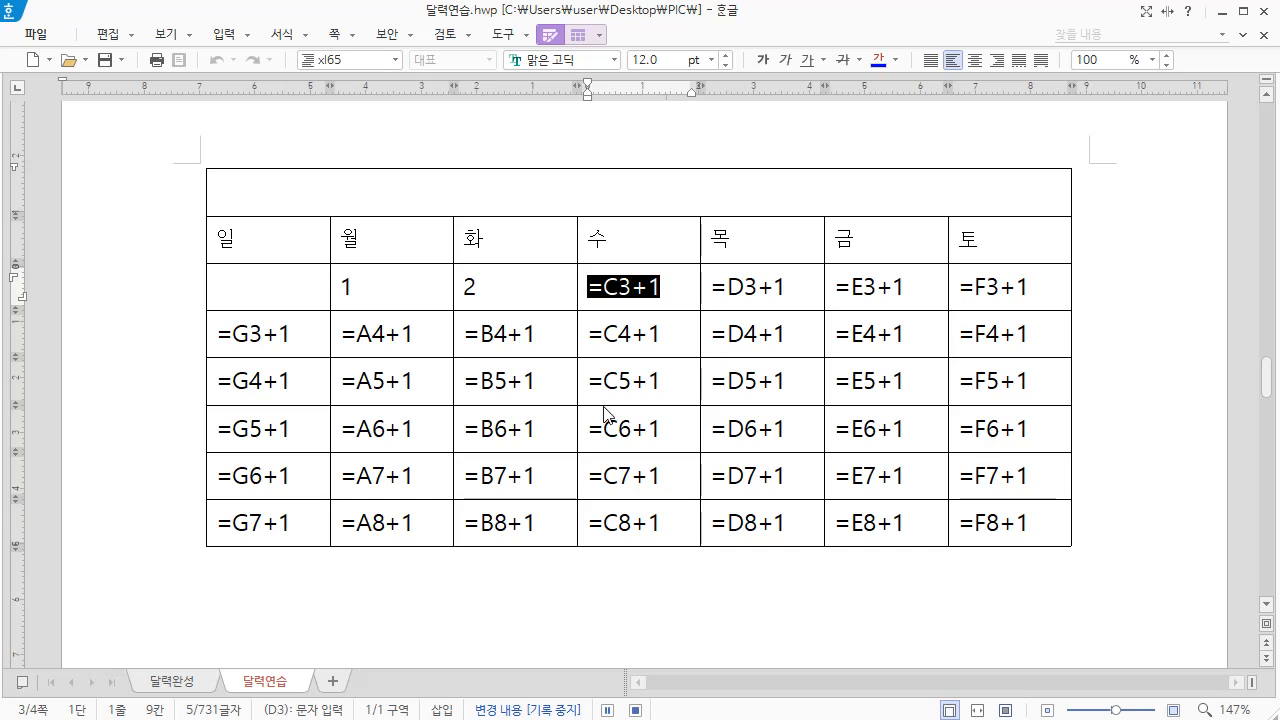
pyautogui.press('Delete')
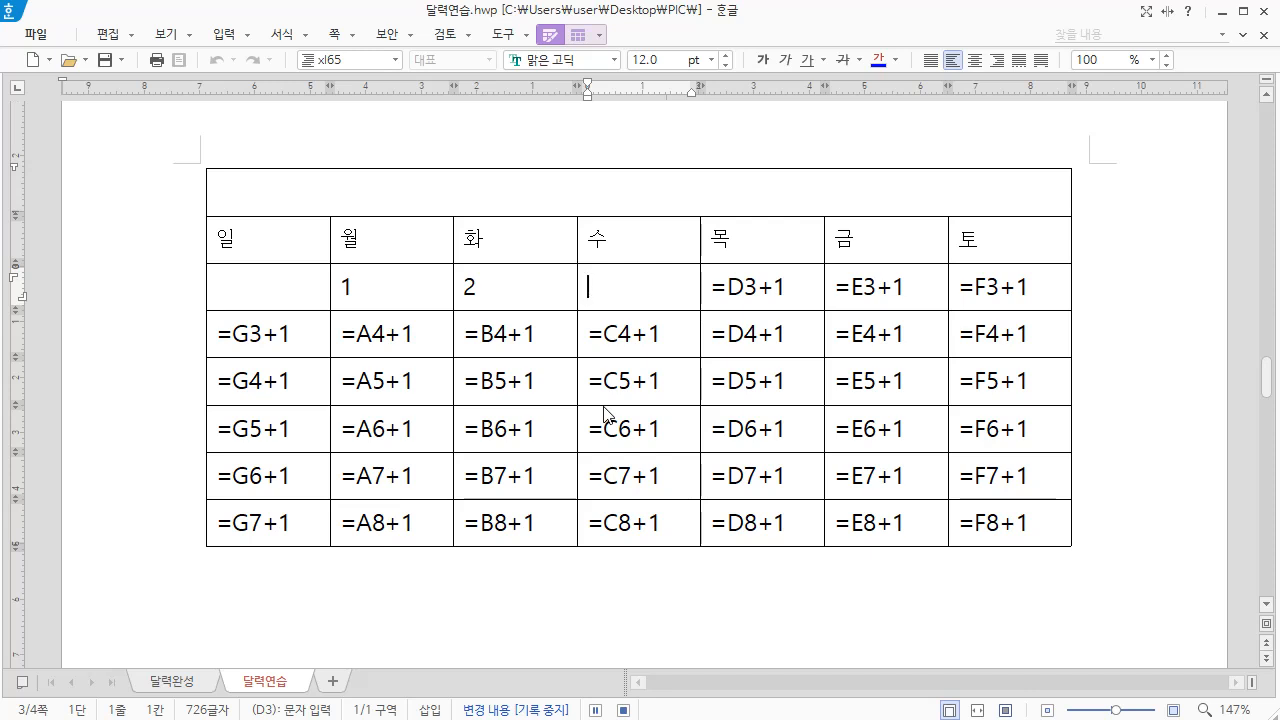
pyautogui.hotkey('ctrl', 'n')
pyautogui.press('f')
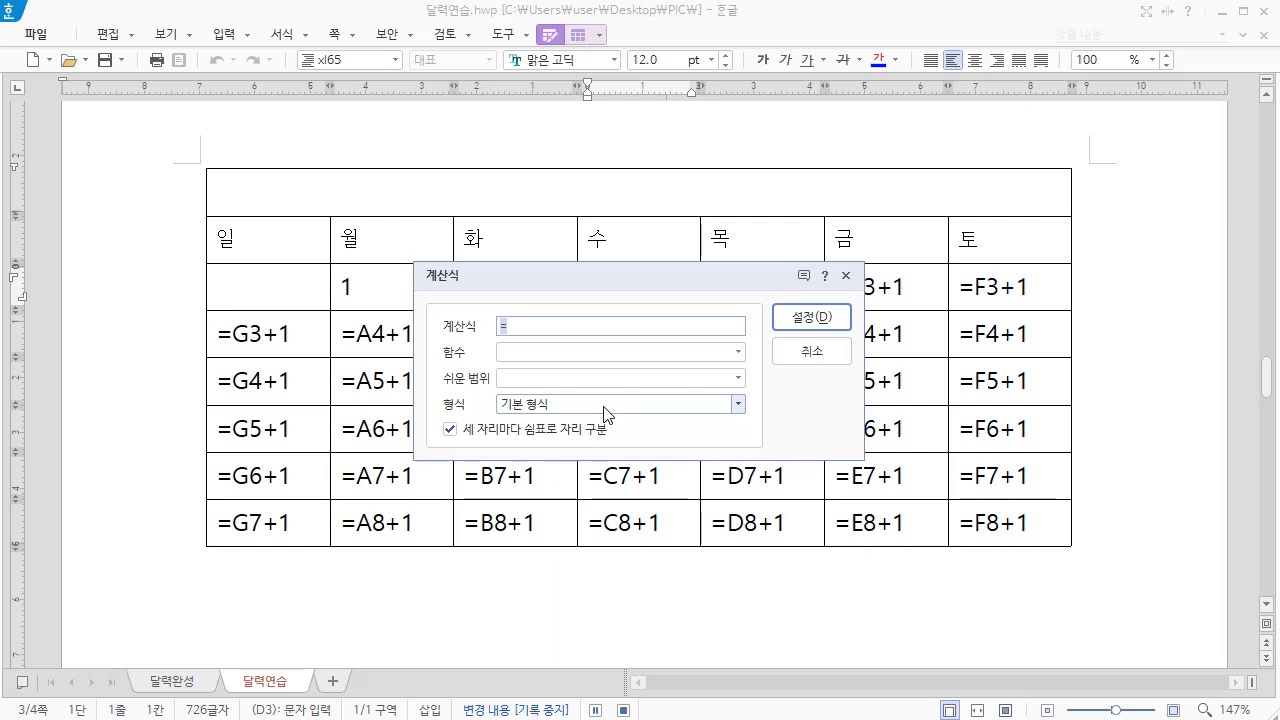
pyautogui.write('=C3+1')
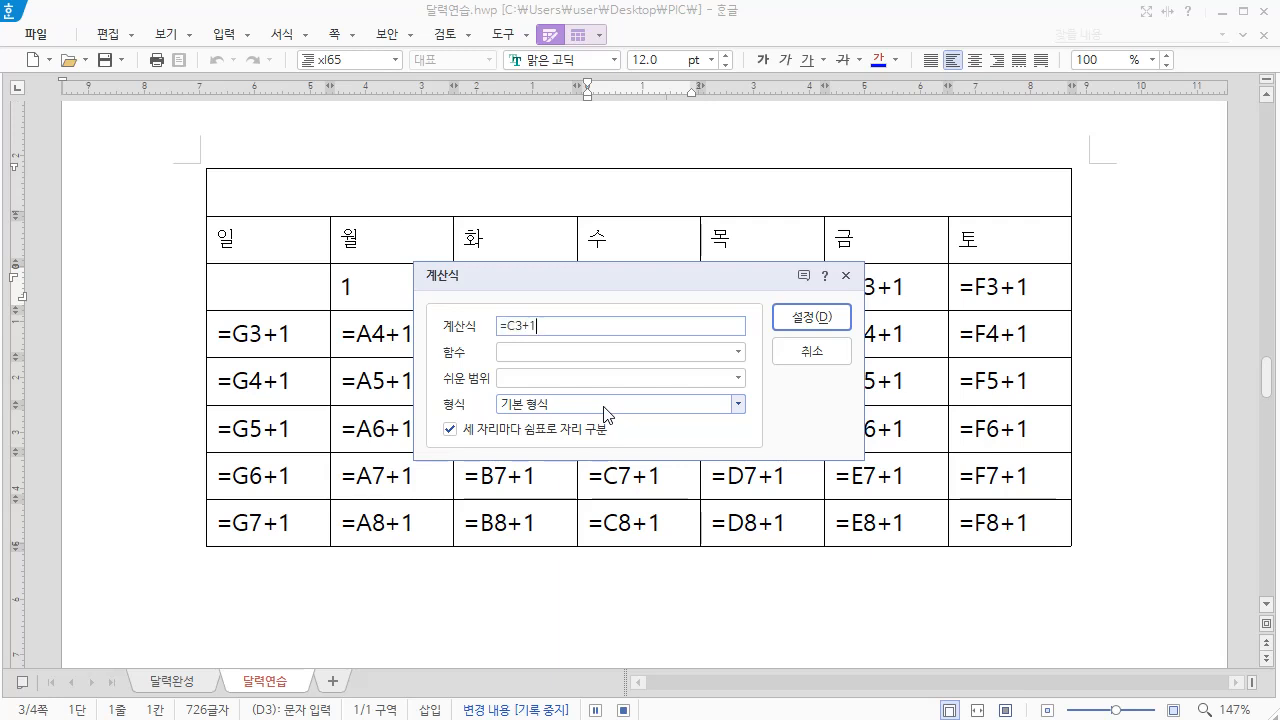
pyautogui.click(836, 322)
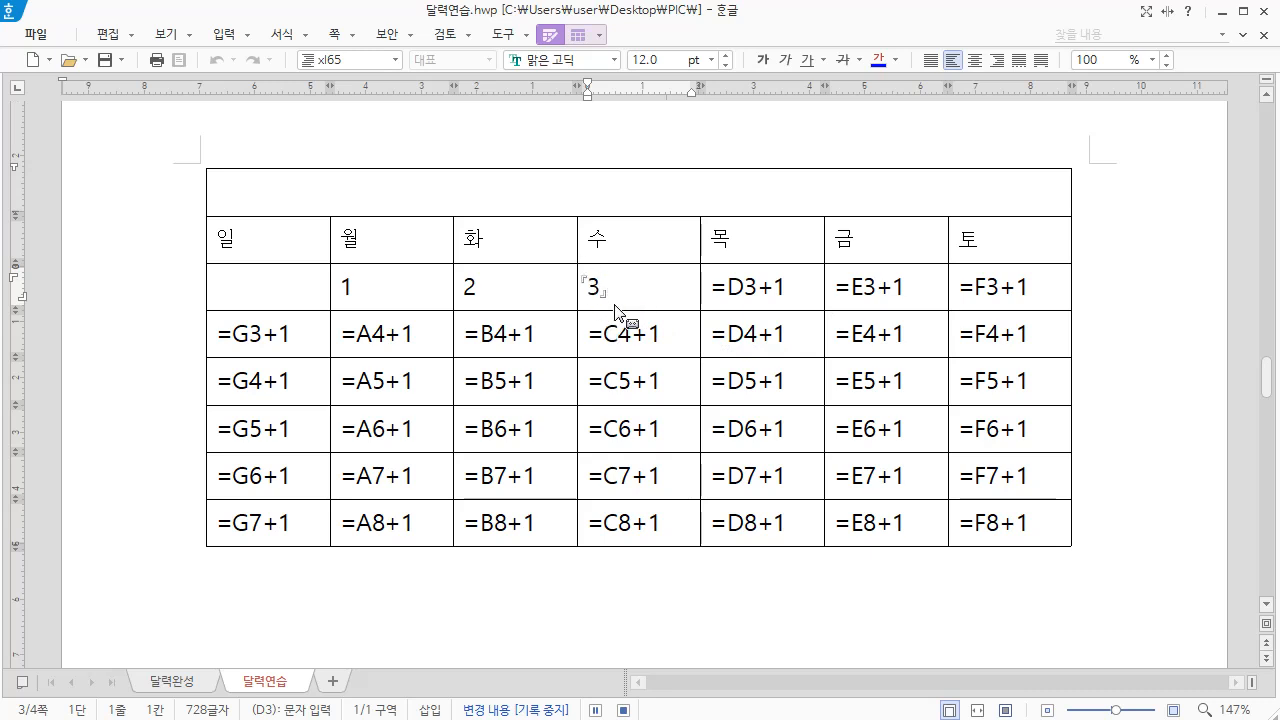
pyautogui.click(623, 709)
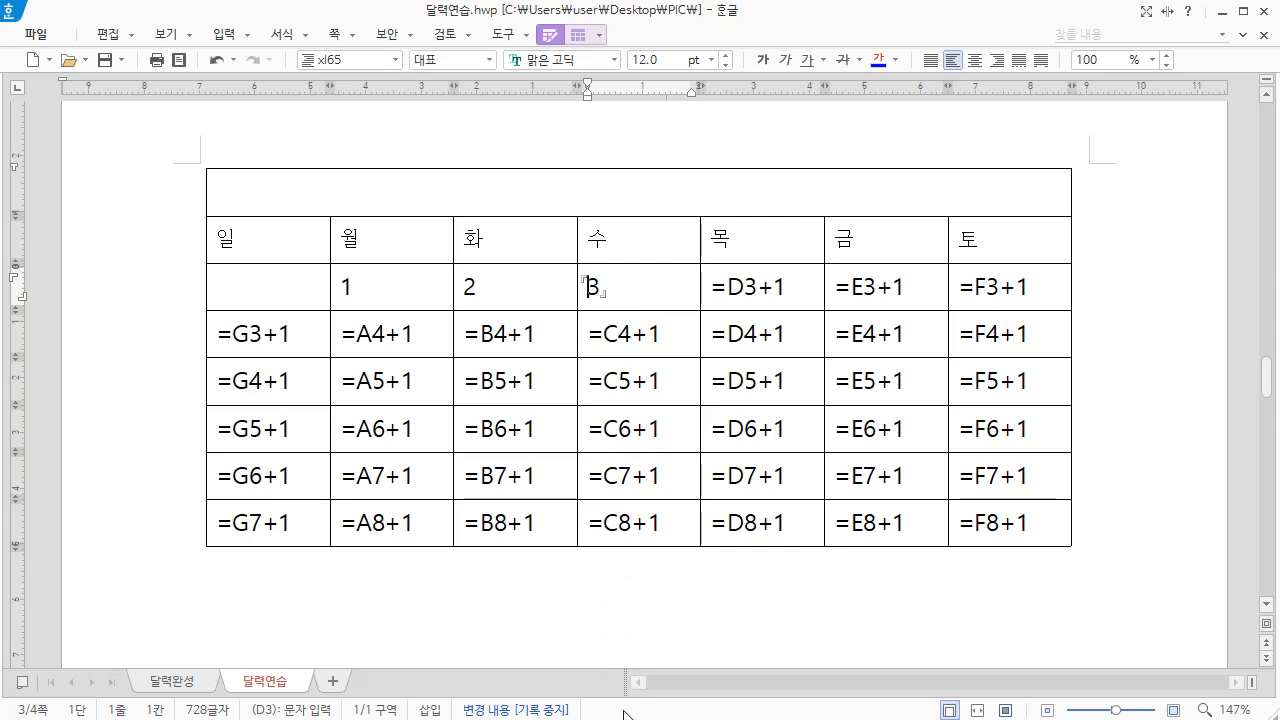
# Run a script macro on the formula text in E3
pyautogui.click(748, 288)
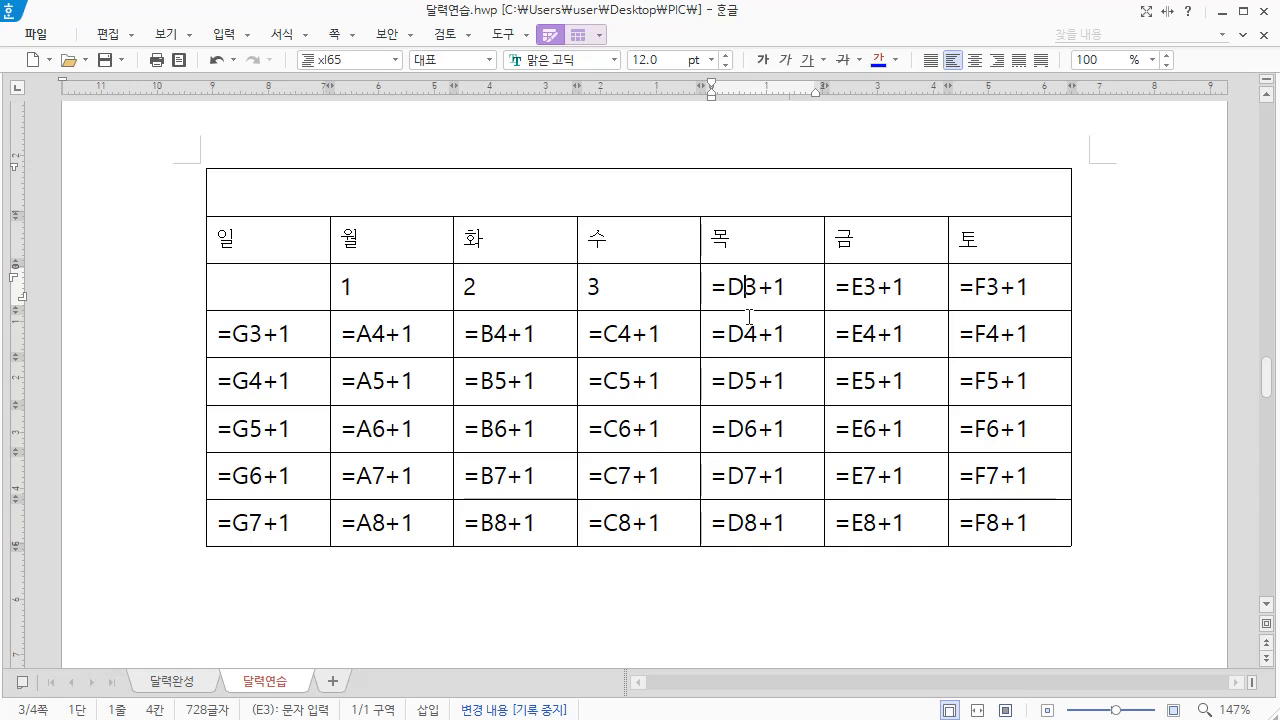
pyautogui.hotkey('alt', 'shift', '1')
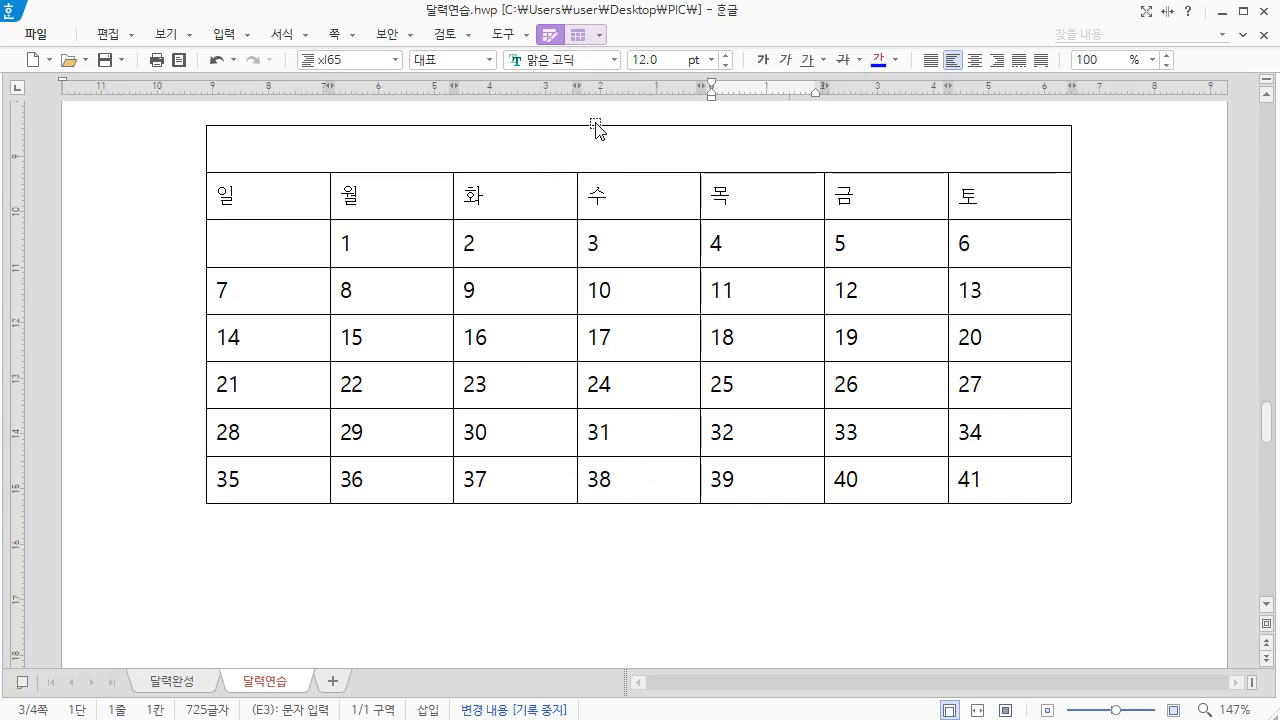
# Apply the completed calendar table's properties with 글자처럼 취급 enabled, and place the cursor beside the table
pyautogui.click(597, 127)
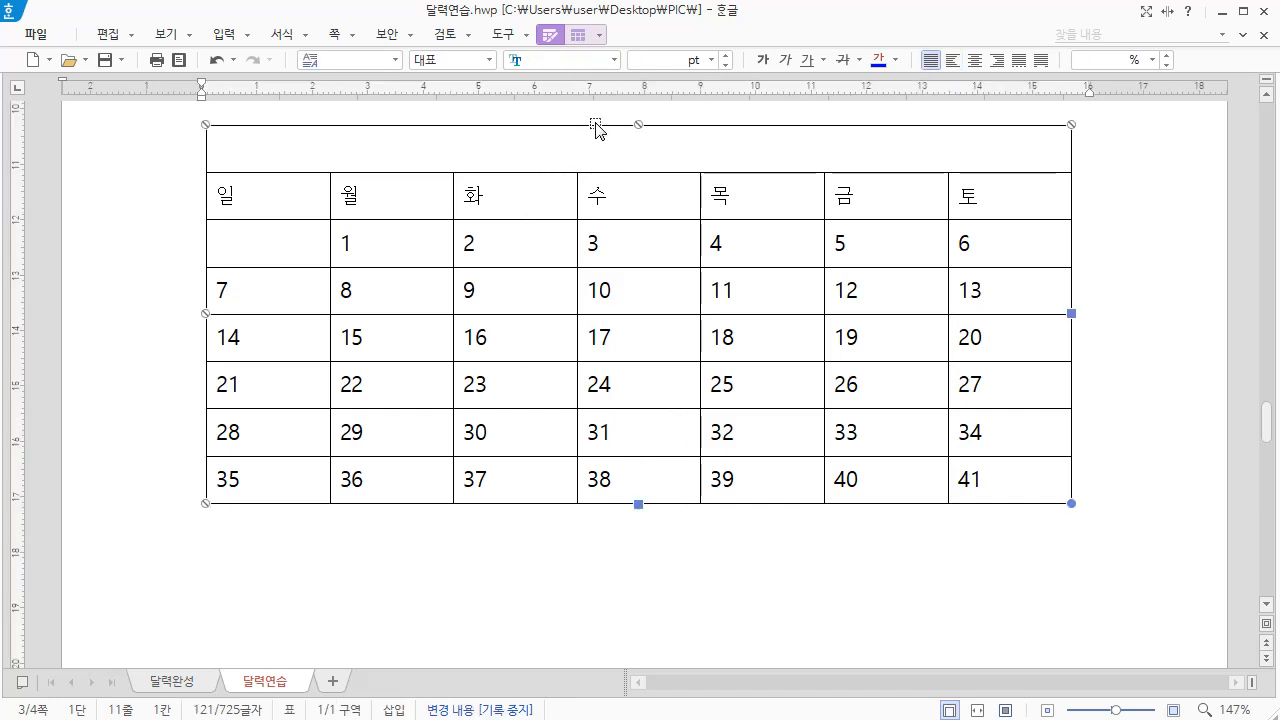
pyautogui.rightClick(597, 129)
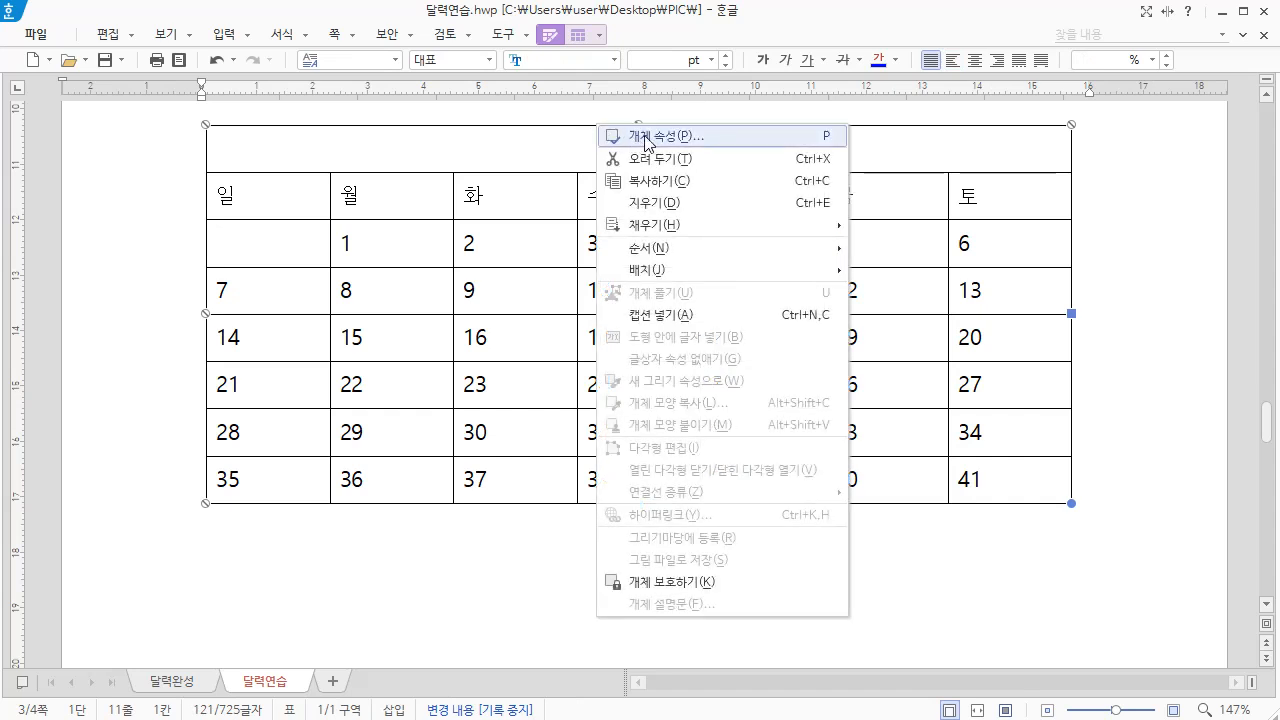
pyautogui.click(645, 137)
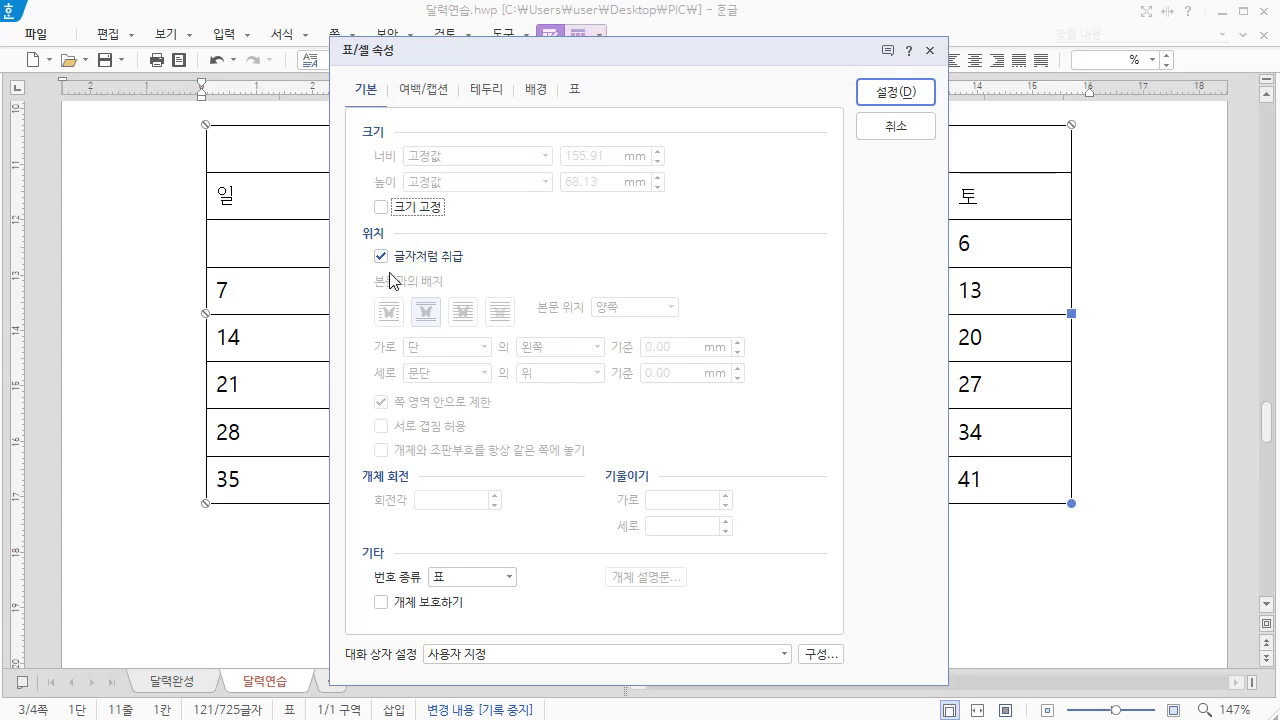
pyautogui.click(895, 92)
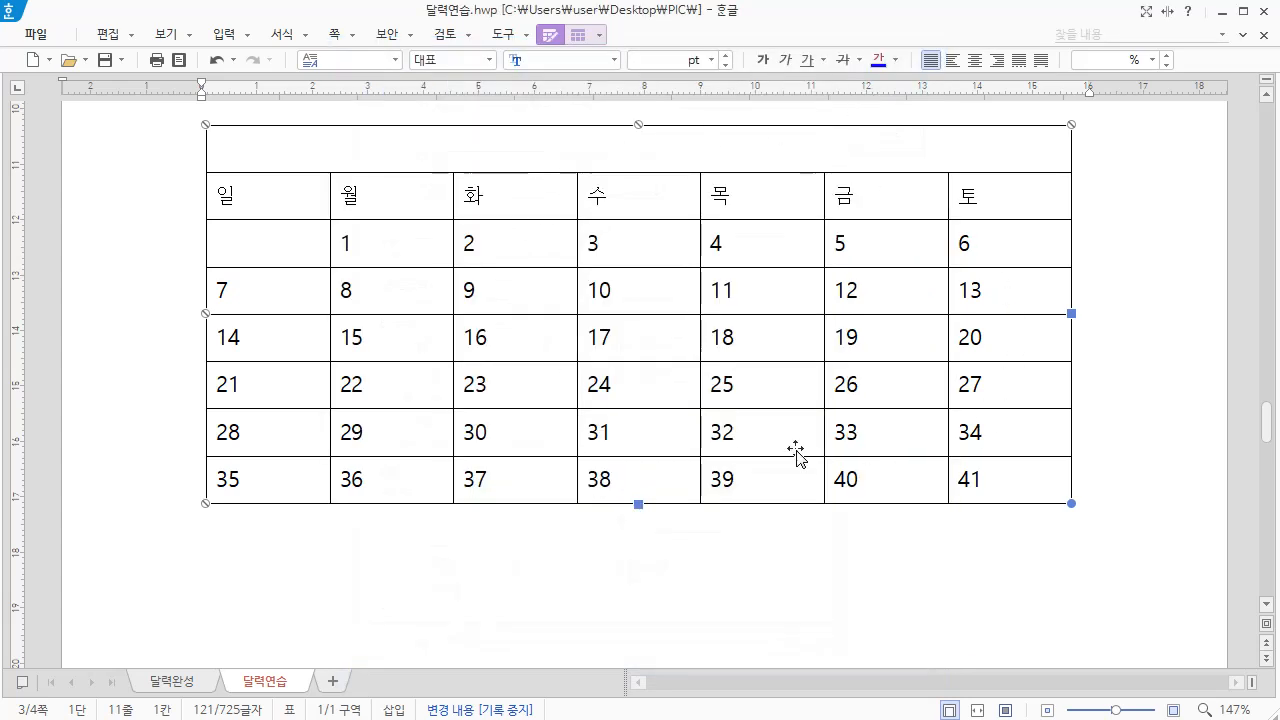
pyautogui.click(1092, 321)
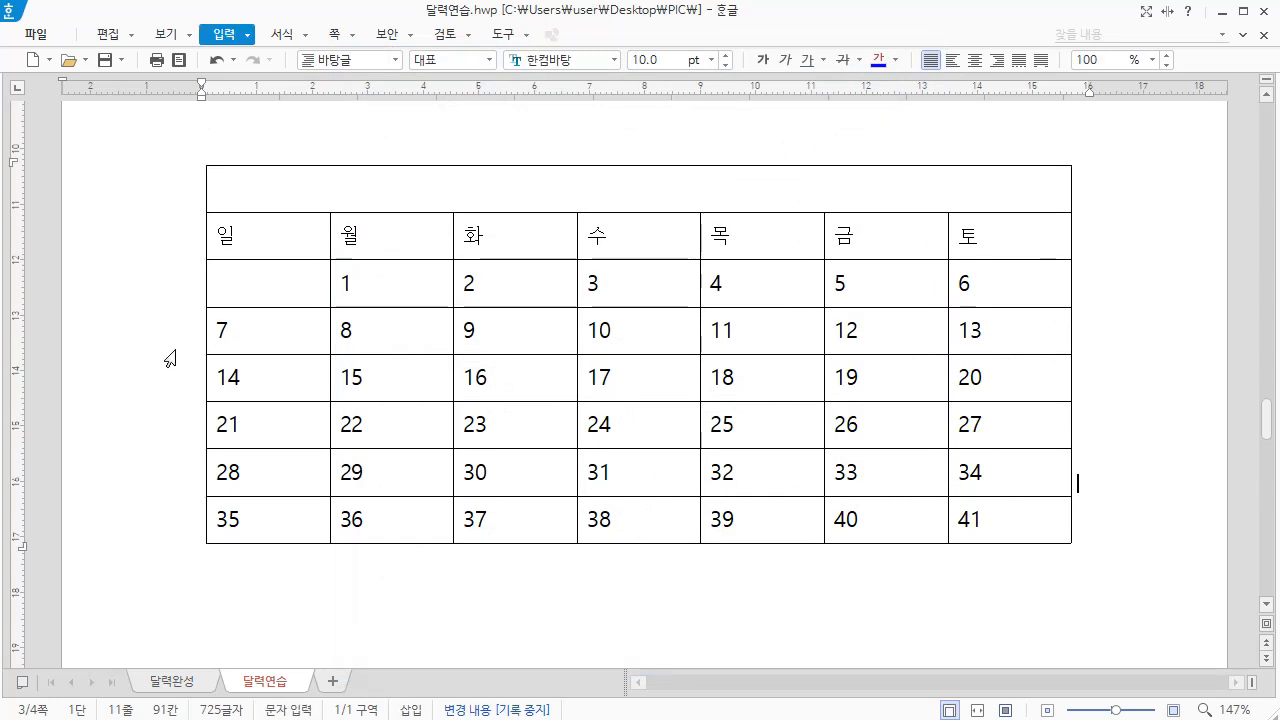
# Copy the whole calendar table to the line below it, and clear cells A3 to C3 in the copy
pyautogui.moveTo(193, 331); pyautogui.dragTo(1034, 331)
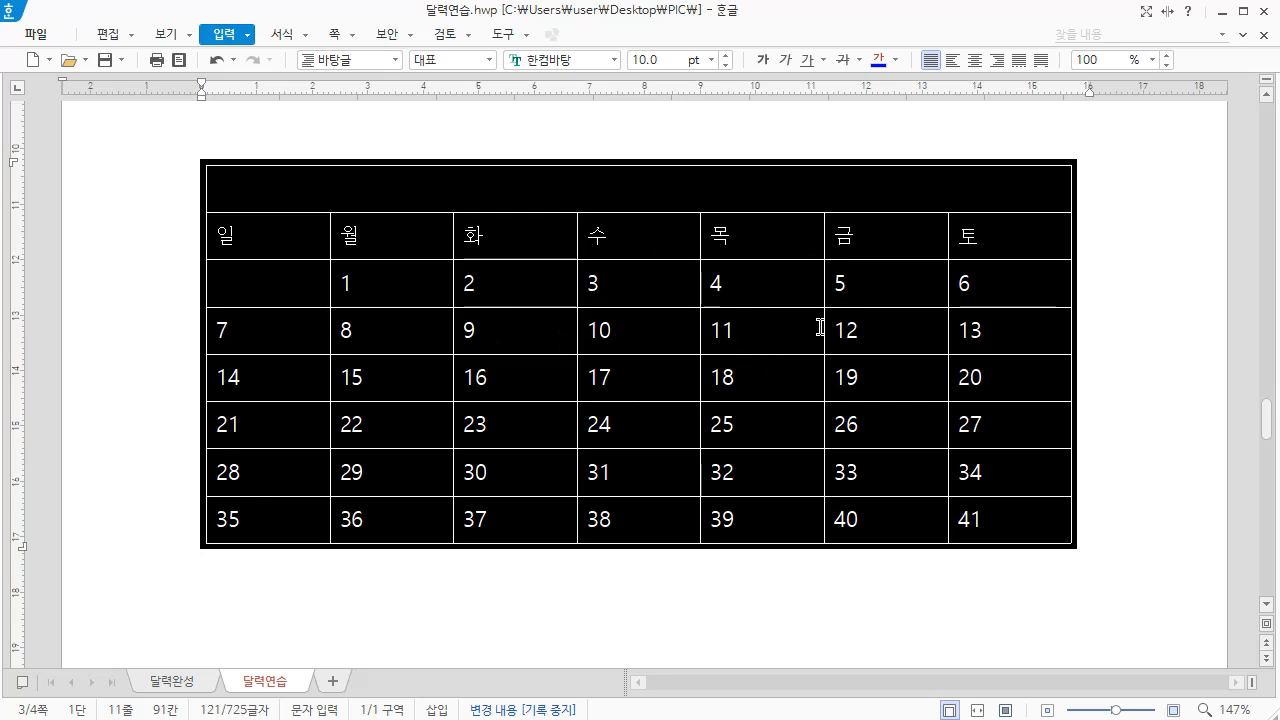
pyautogui.click(1089, 494)
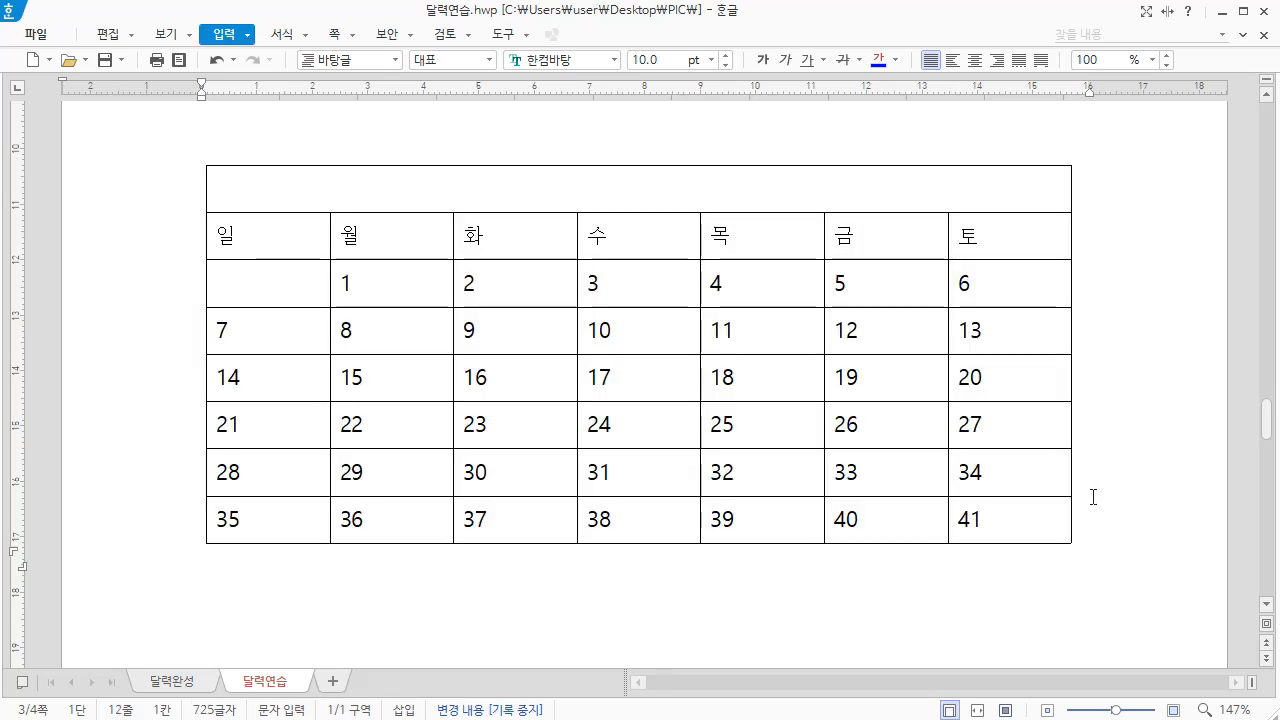
pyautogui.hotkey('ctrl', 'v')
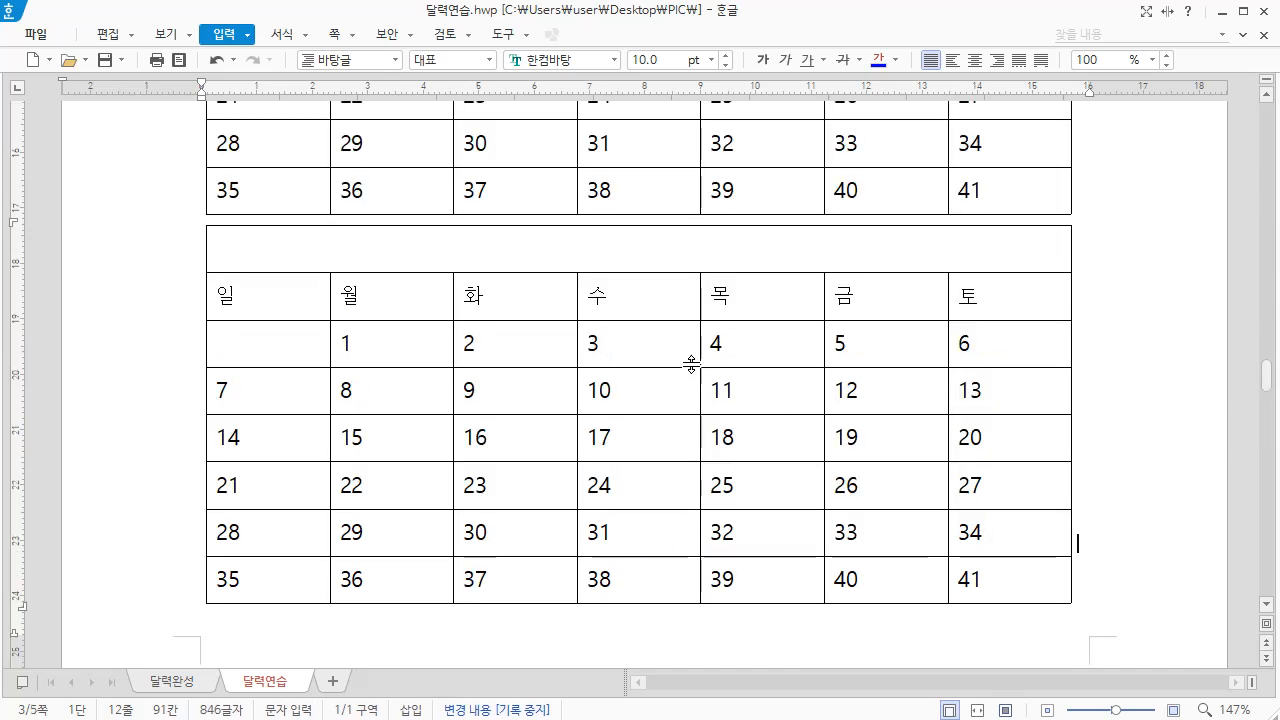
pyautogui.moveTo(526, 341); pyautogui.dragTo(263, 343)
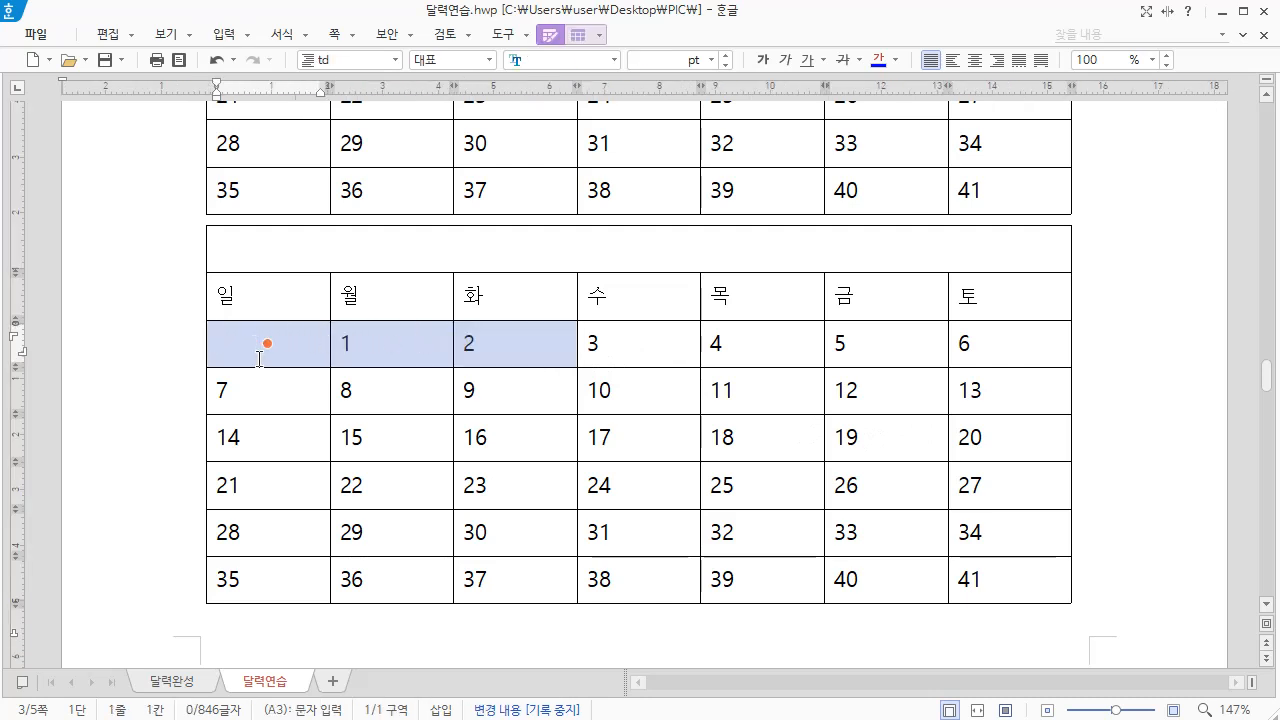
pyautogui.press('Delete')
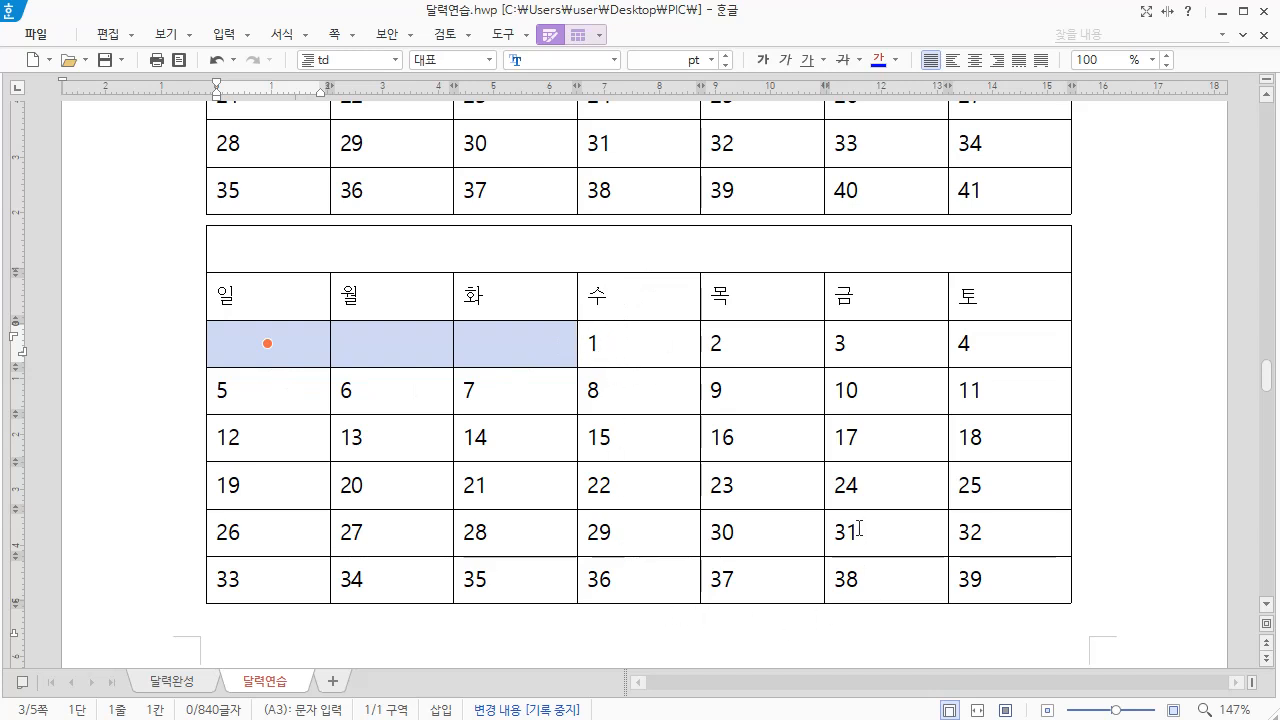
# Clear cells G7 and G8 and the rest of the last row in the copied calendar, keeping the cell shapes
pyautogui.moveTo(996, 536); pyautogui.dragTo(998, 590)
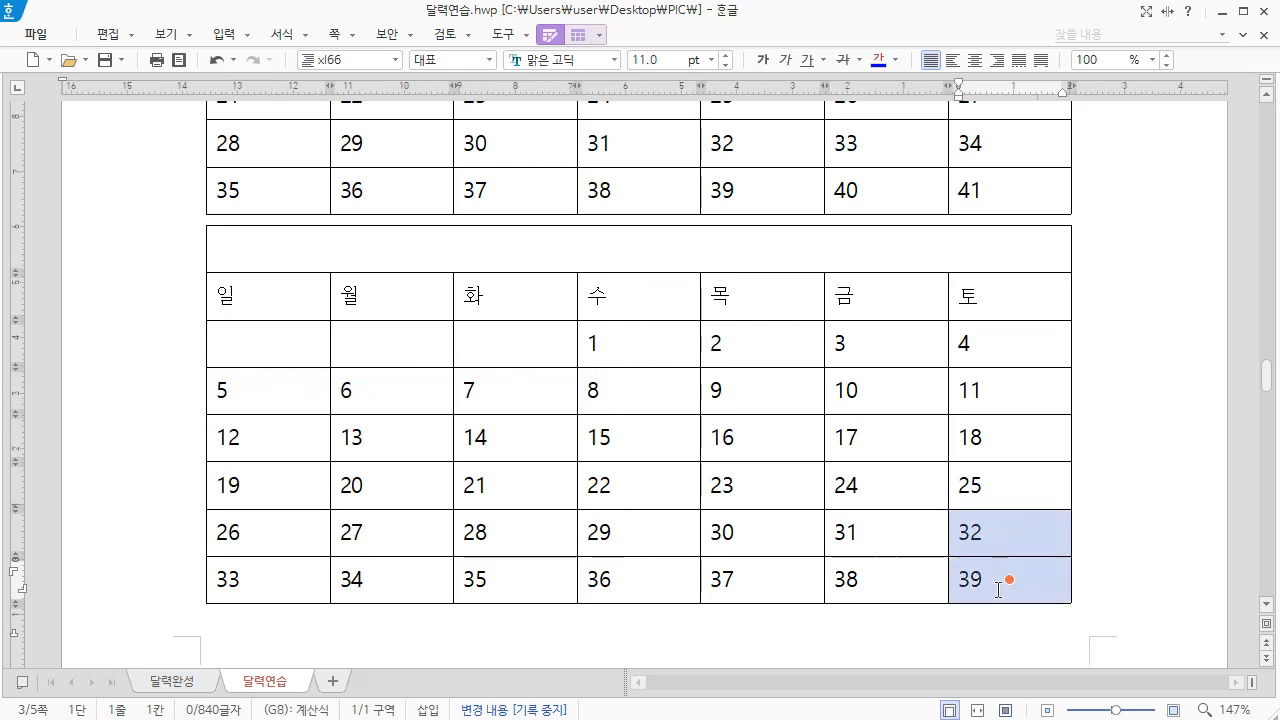
pyautogui.press('Delete')
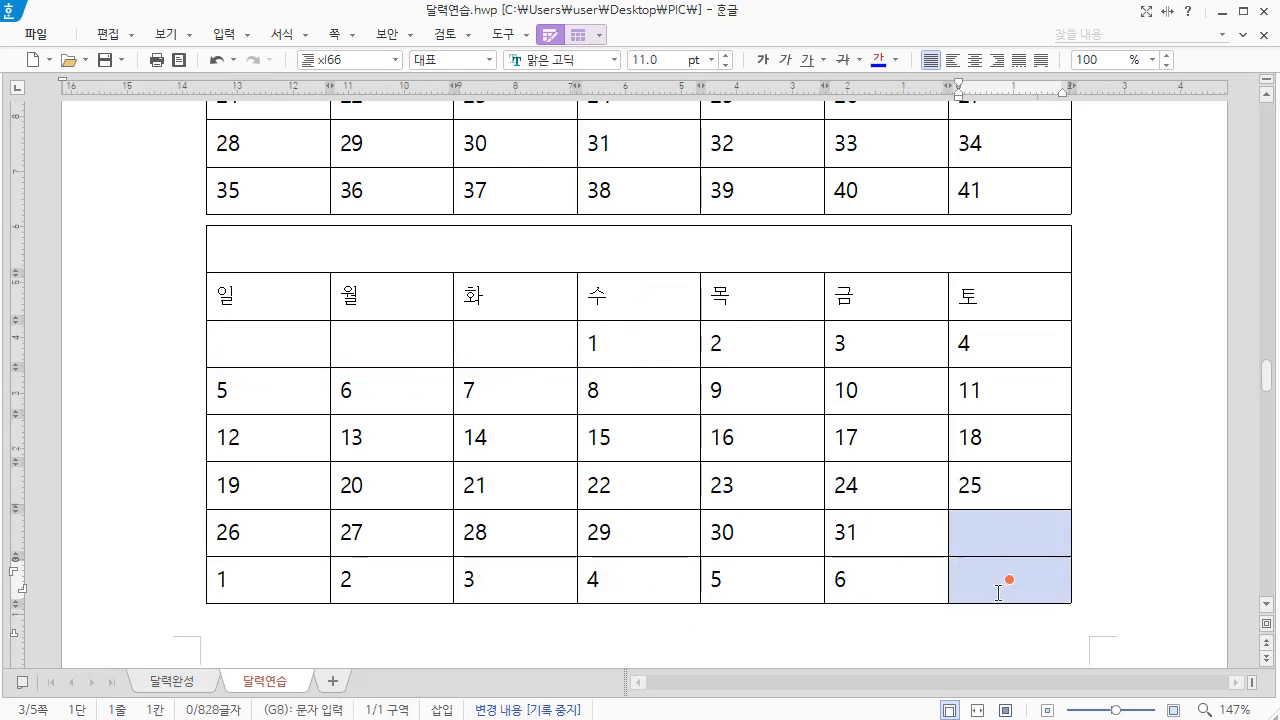
pyautogui.moveTo(230, 585); pyautogui.dragTo(996, 586)
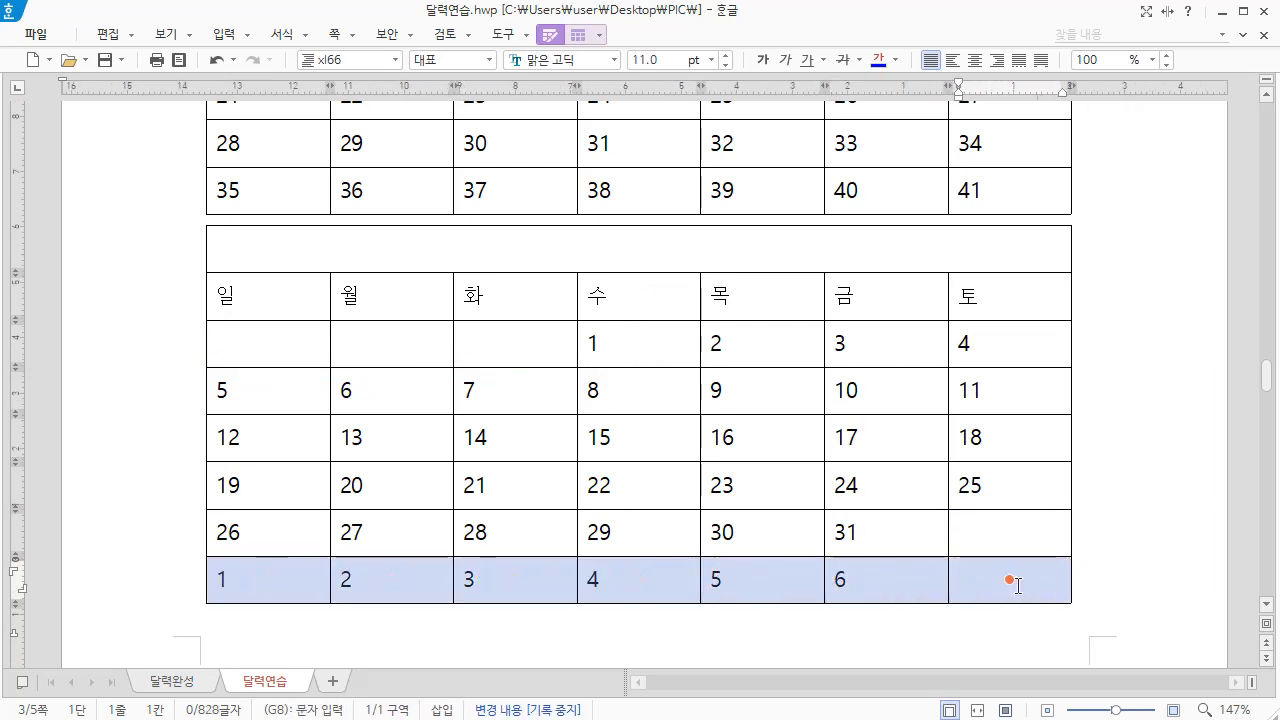
pyautogui.press('Delete')
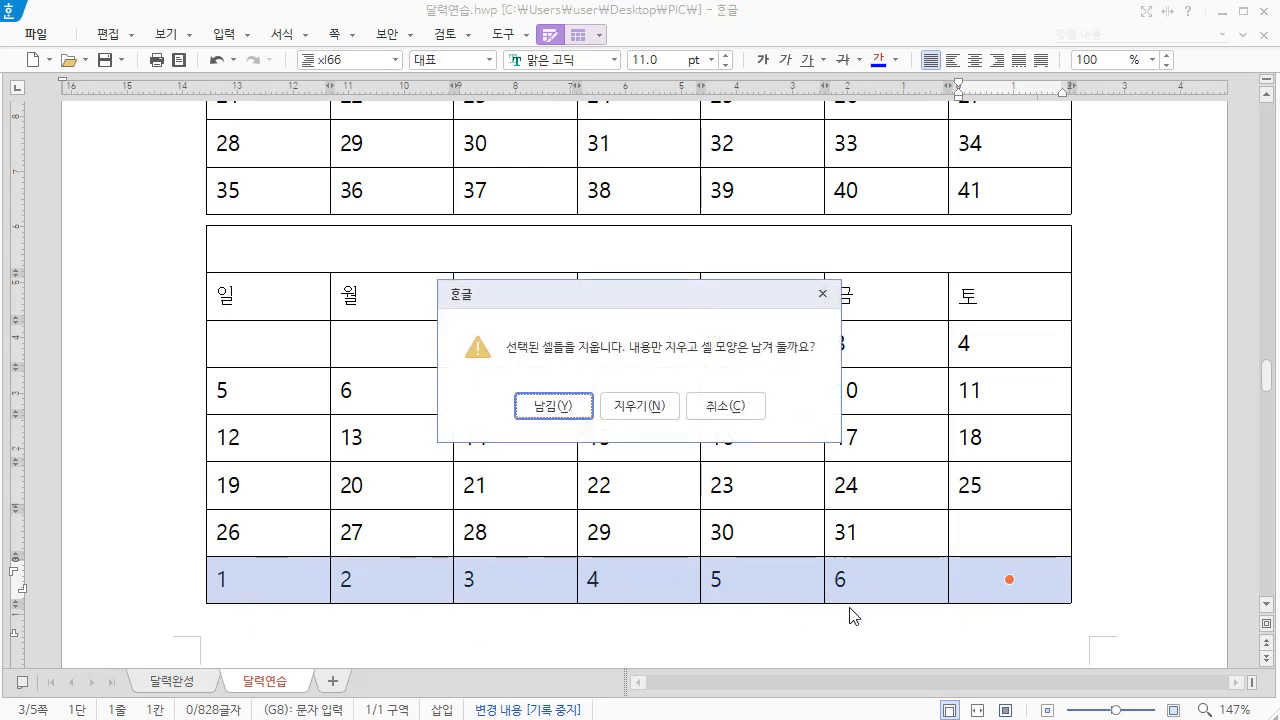
pyautogui.click(546, 407)
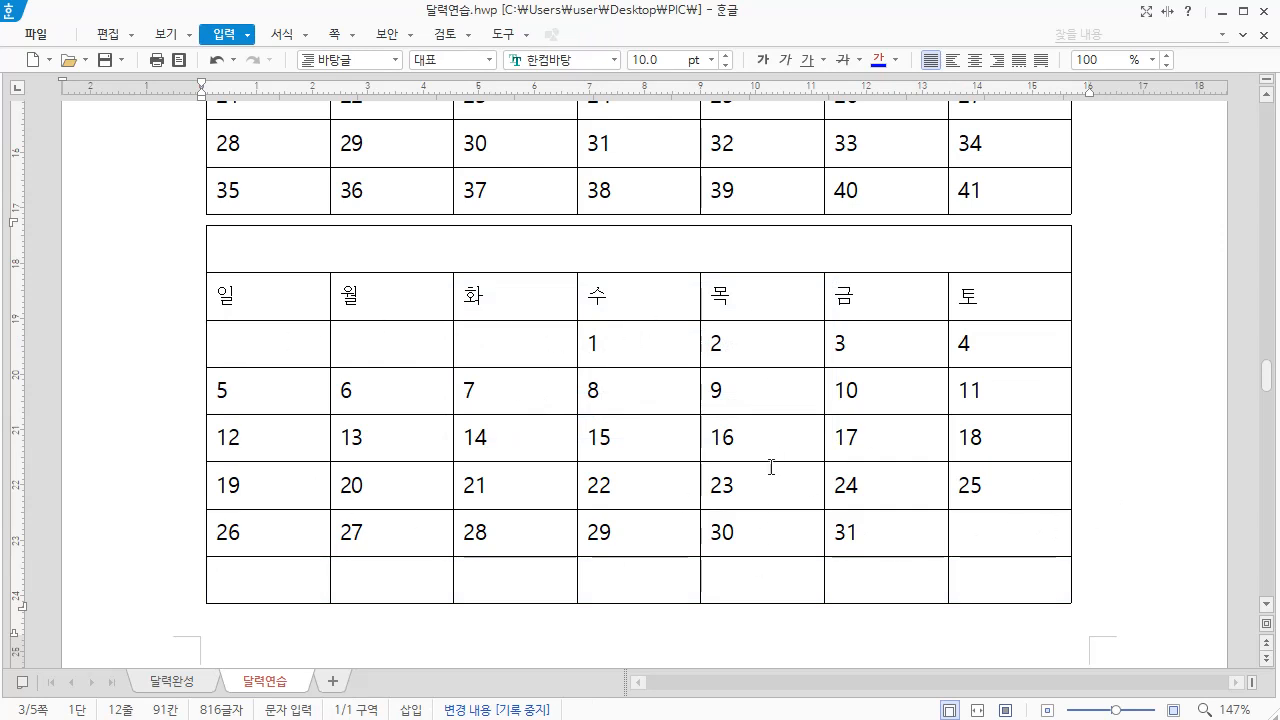
# Copy the original calendar table that runs up to 41 and paste it below the January calendar
pyautogui.scroll(4, 785, 455)
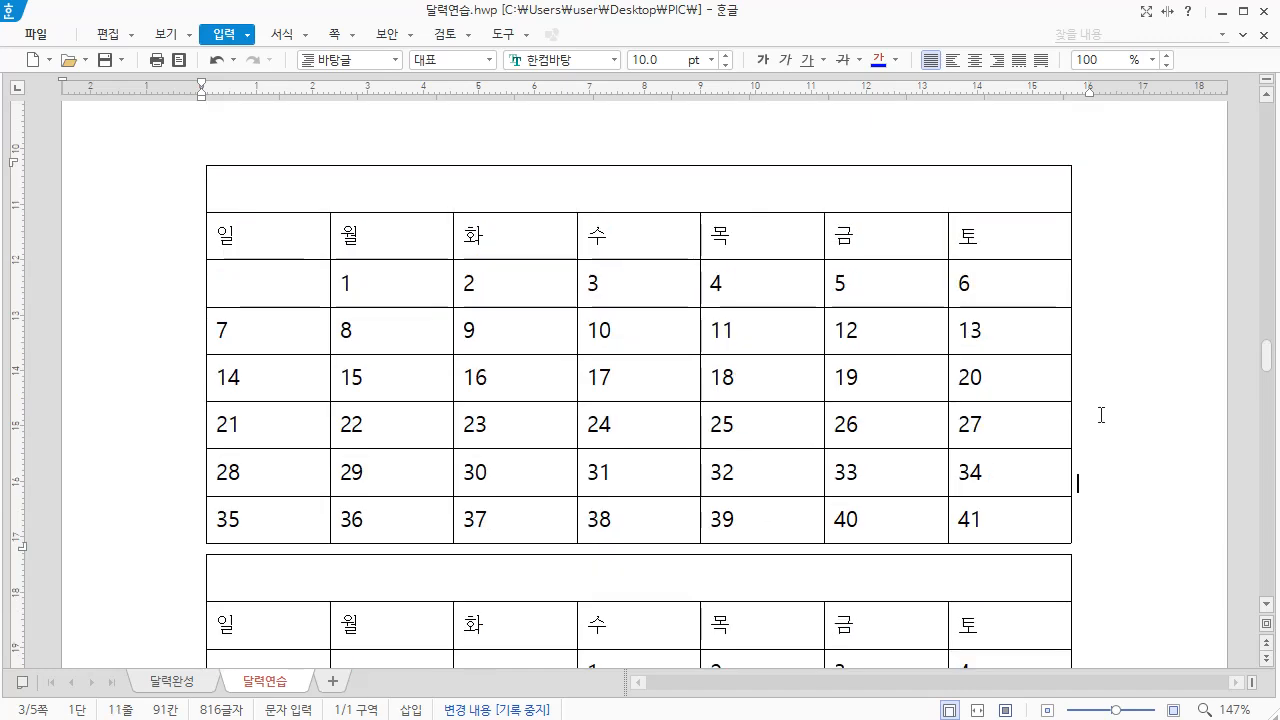
pyautogui.moveTo(1101, 414); pyautogui.dragTo(426, 414)
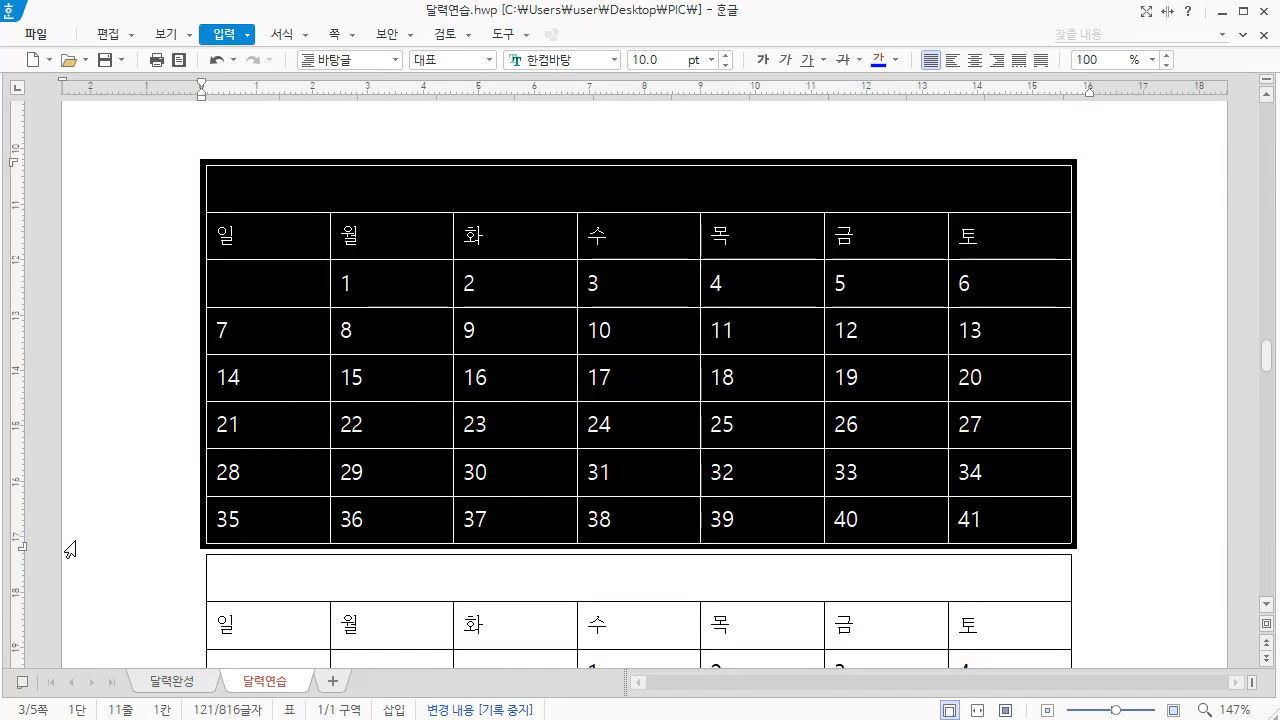
pyautogui.press('Escape')
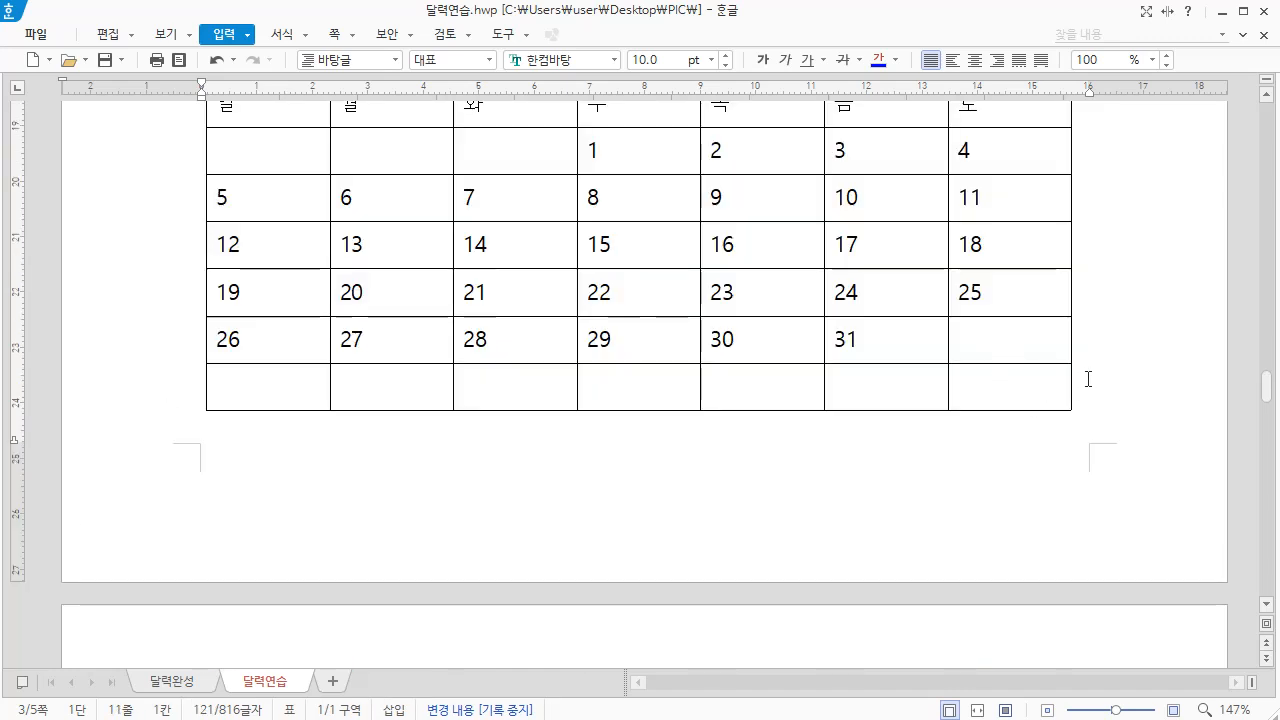
pyautogui.press('Down')
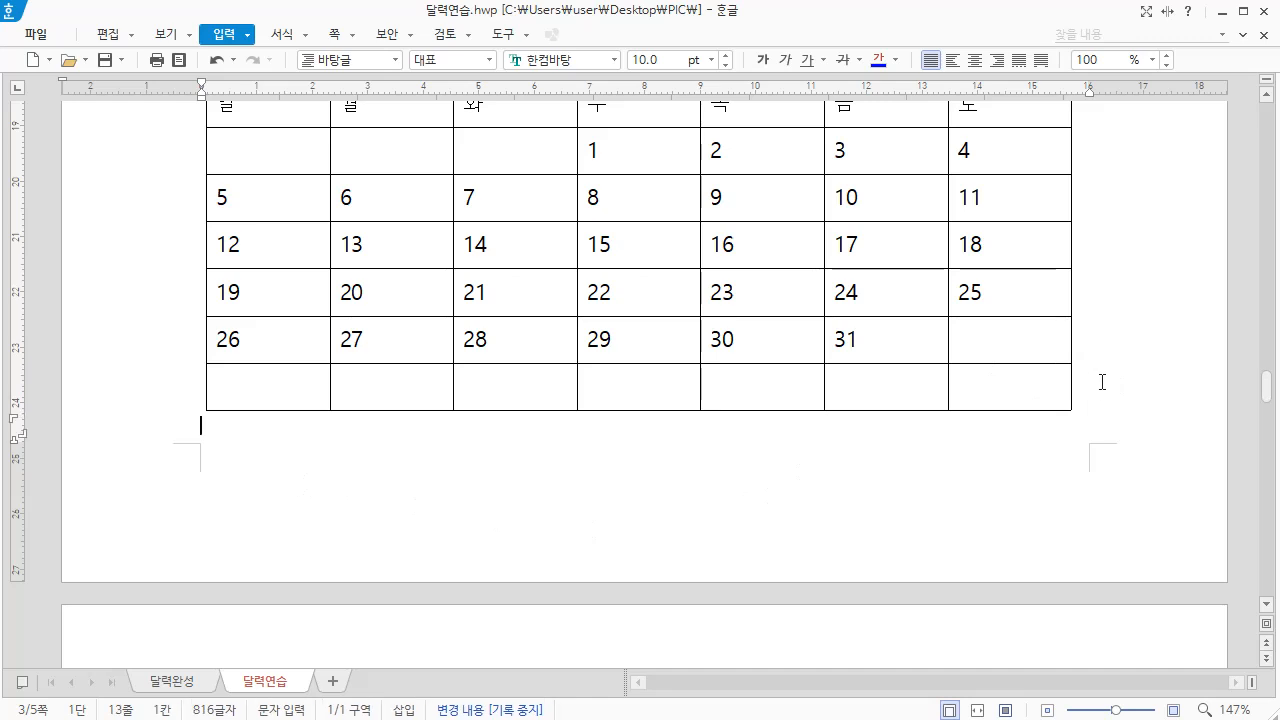
pyautogui.hotkey('ctrl', 'v')
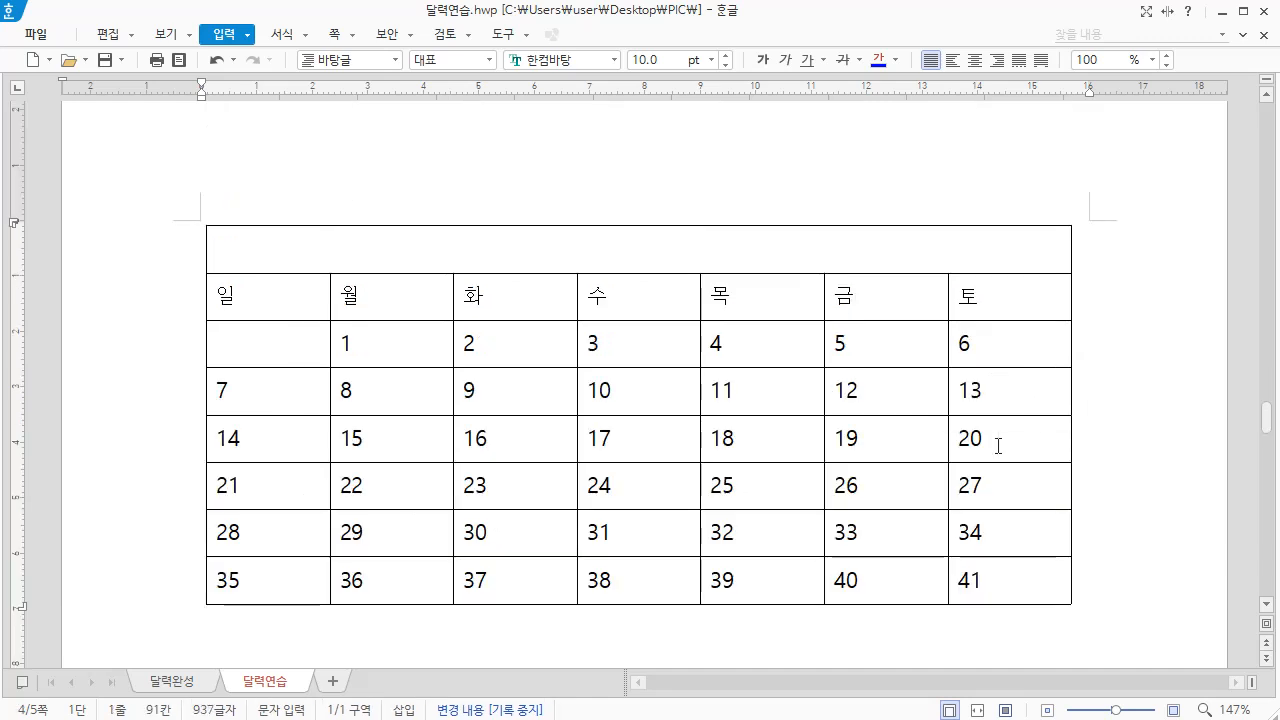
# Clear cells B3 to F3 in the newly pasted calendar so the dates begin on Saturday
pyautogui.scroll(3, 997, 440)
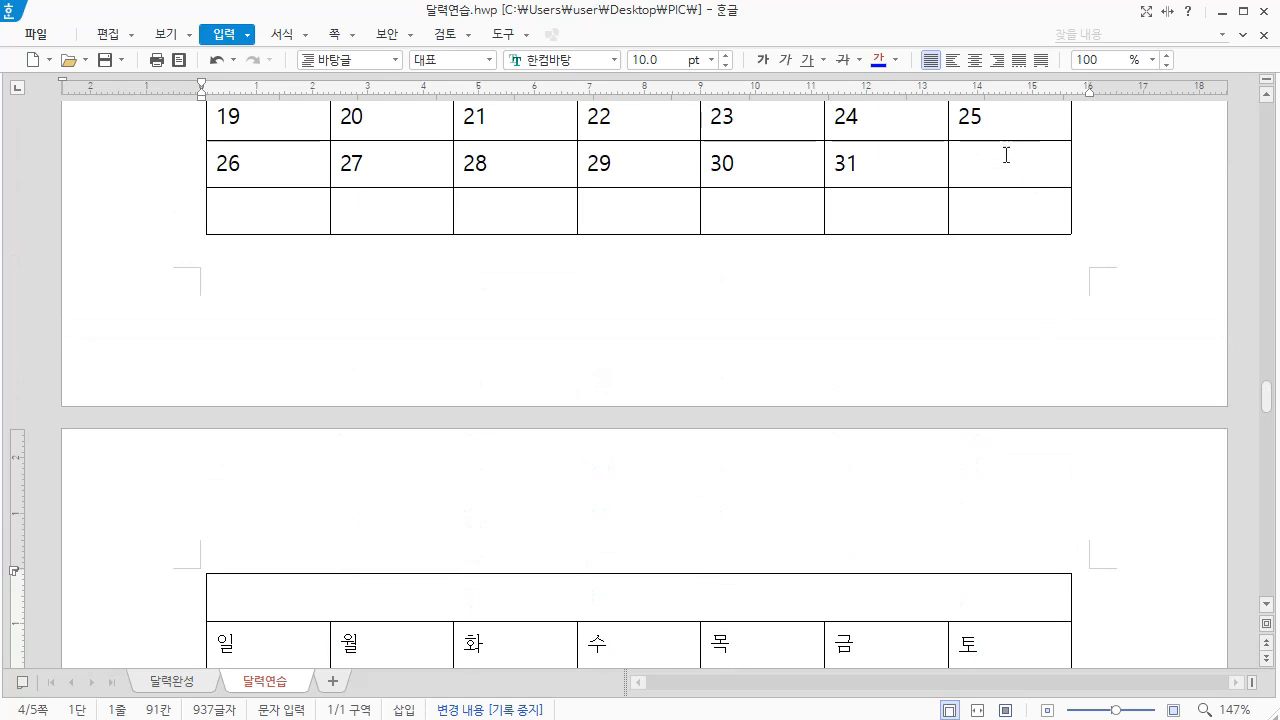
pyautogui.scroll(-3, 1041, 400)
pyautogui.scroll(-2, 1041, 400)
pyautogui.moveTo(346, 430); pyautogui.dragTo(706, 433)
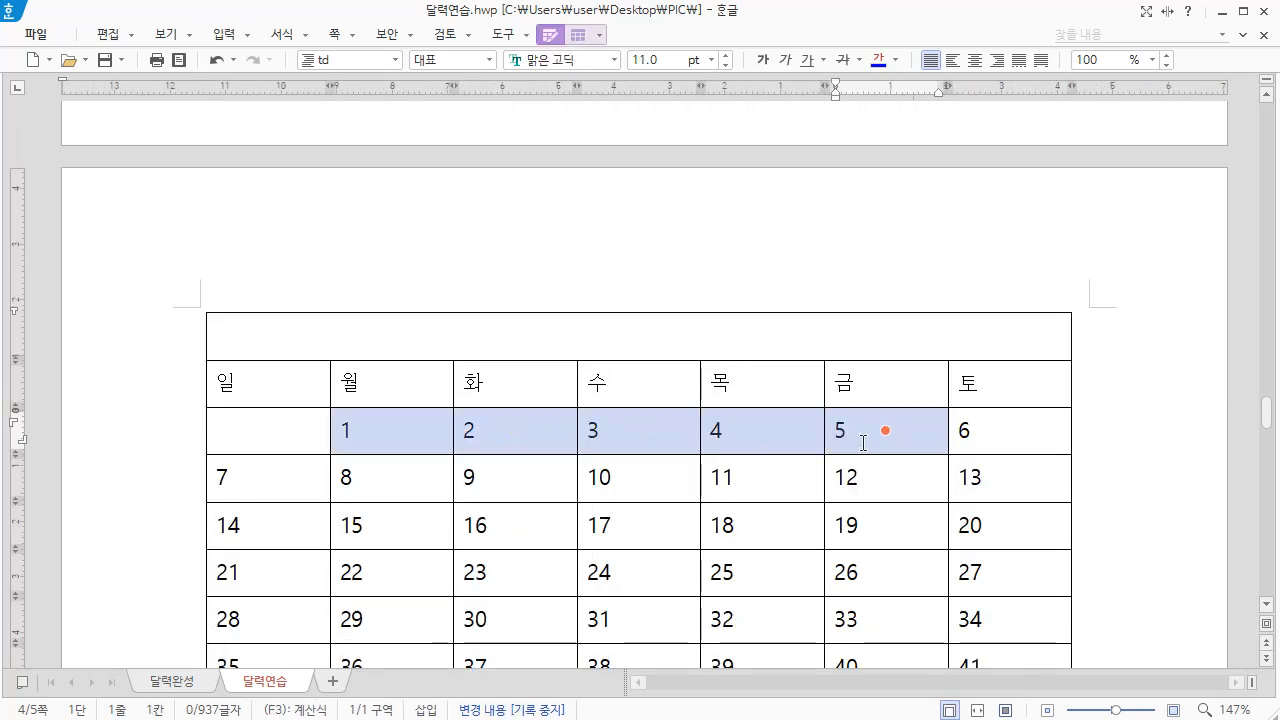
pyautogui.press('Delete')
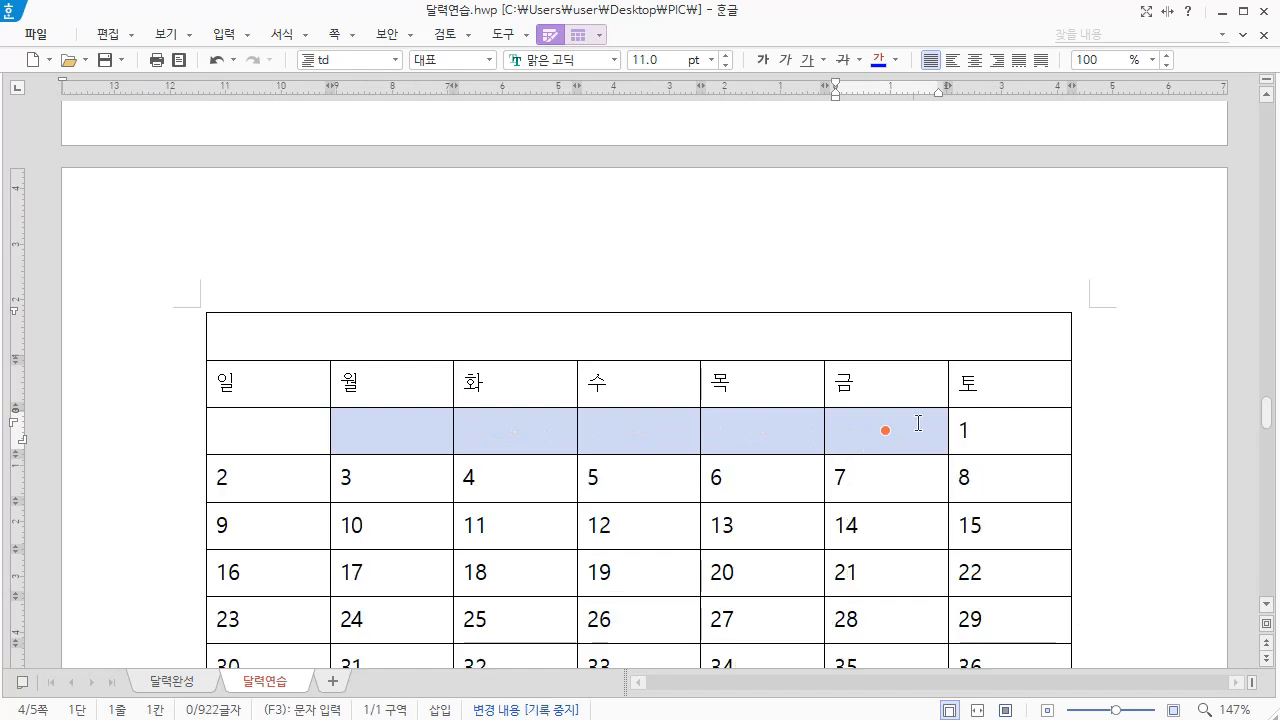
# Clear every date after 28 in the new calendar, from cells G7 and G8 and from A8 to F8
pyautogui.scroll(-2, 950, 455)
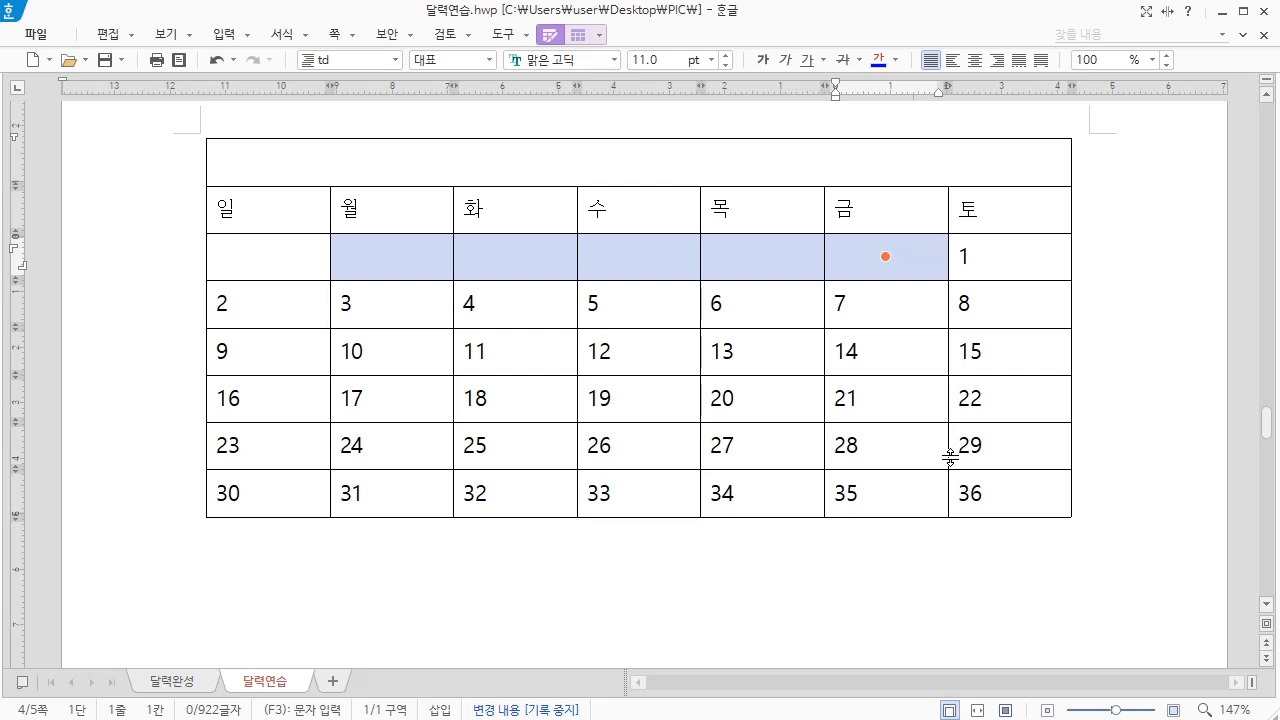
pyautogui.click(1006, 444)
pyautogui.moveTo(1006, 444); pyautogui.dragTo(1006, 496)
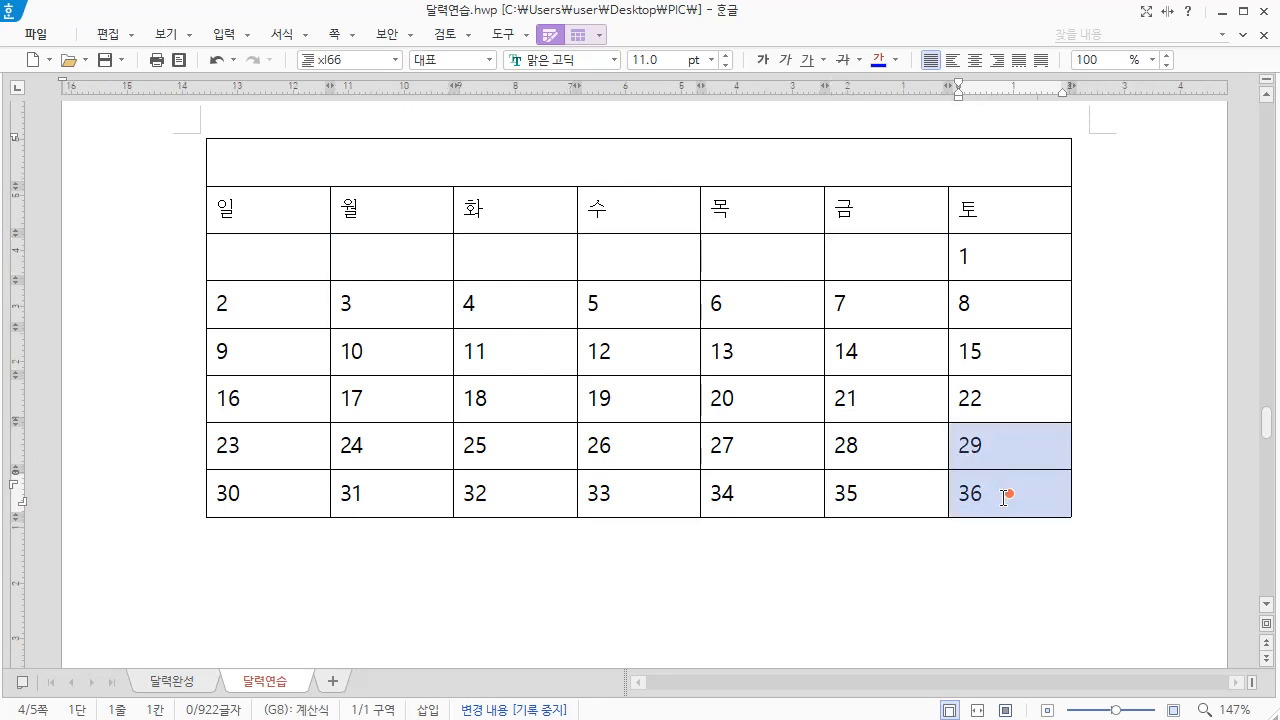
pyautogui.press('Delete')
pyautogui.moveTo(245, 493); pyautogui.dragTo(885, 493)
pyautogui.press('Delete')
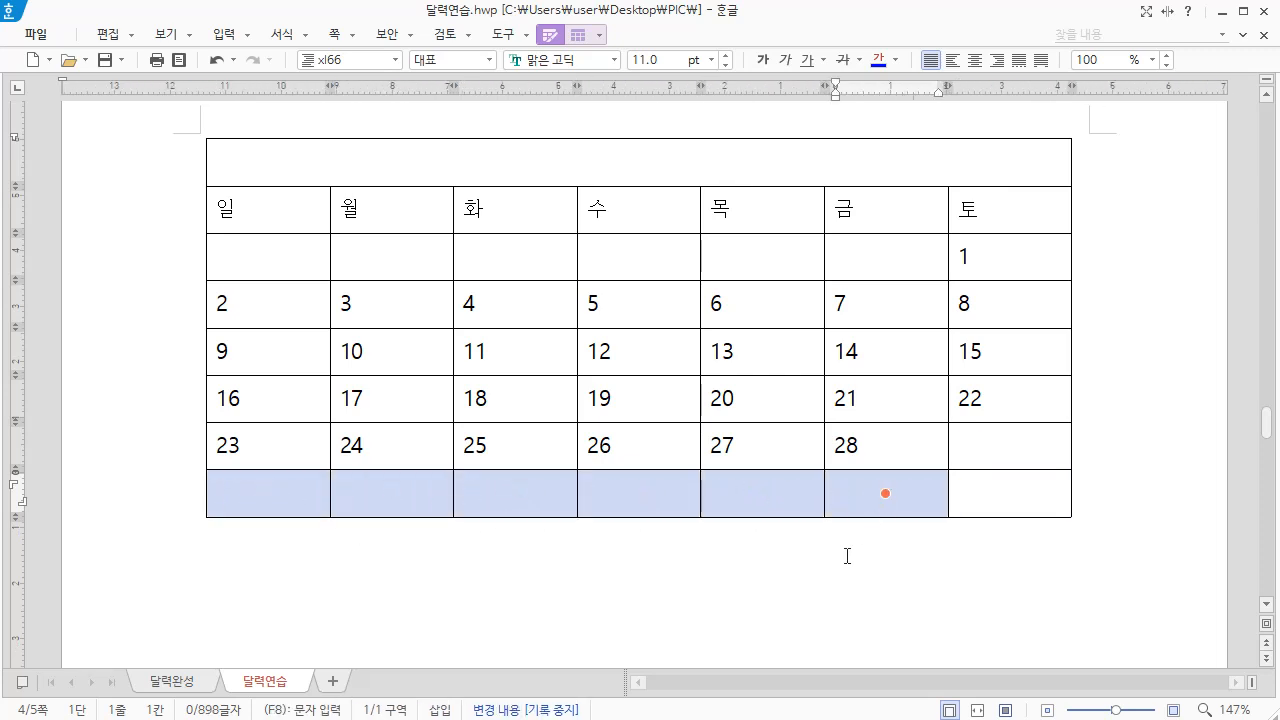
pyautogui.click(1086, 473)
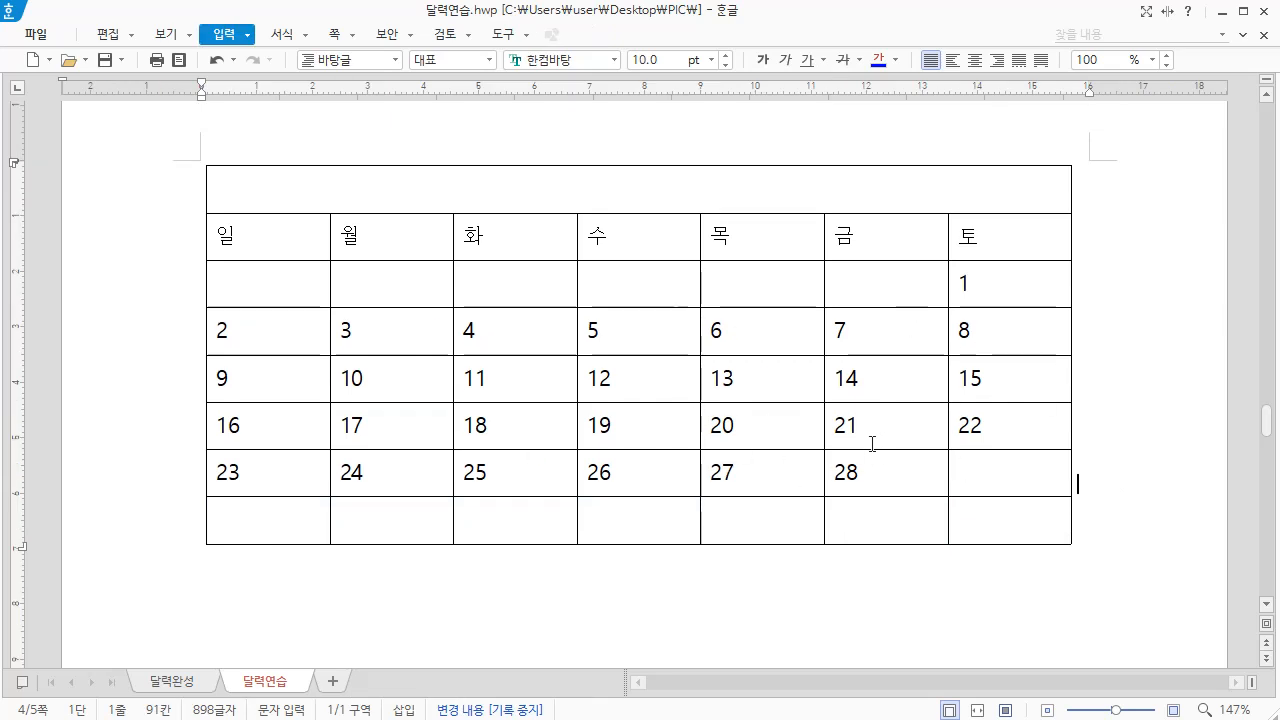
# Register the original calendar table as a body boilerplate entry (본문 상용구) with the abbreviation 달
pyautogui.scroll(-10, 1115, 415)
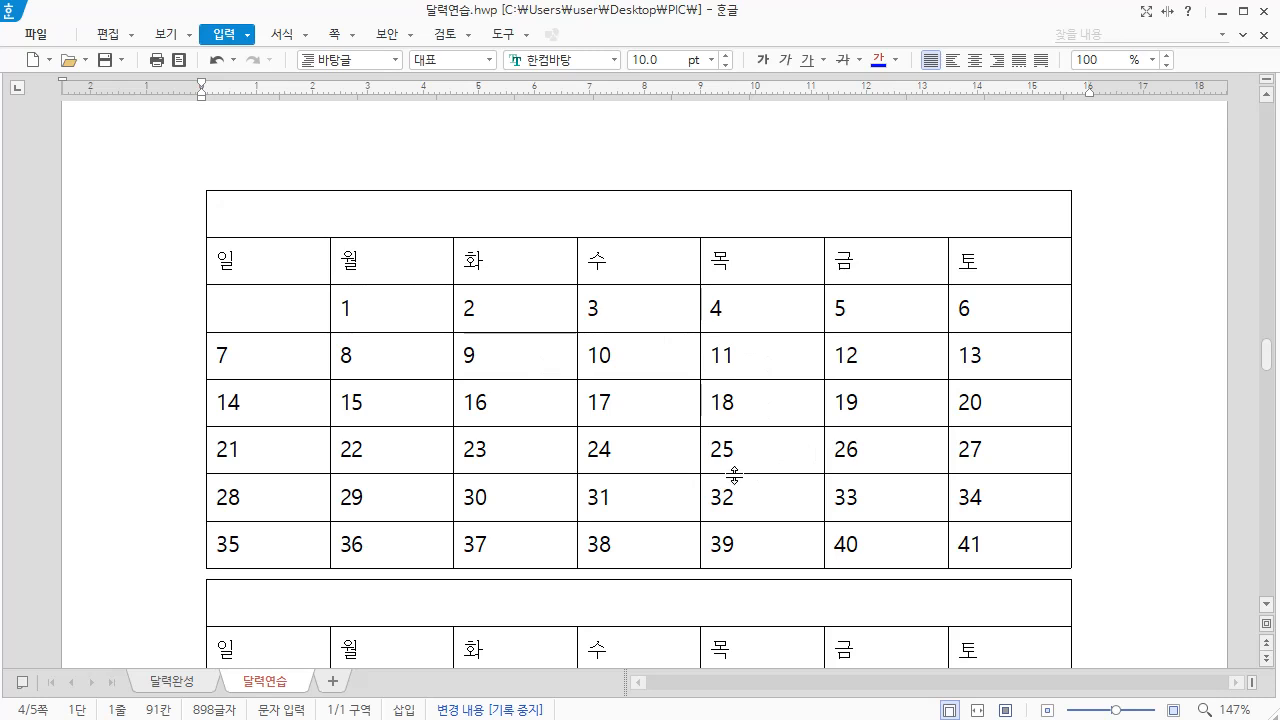
pyautogui.click(191, 354)
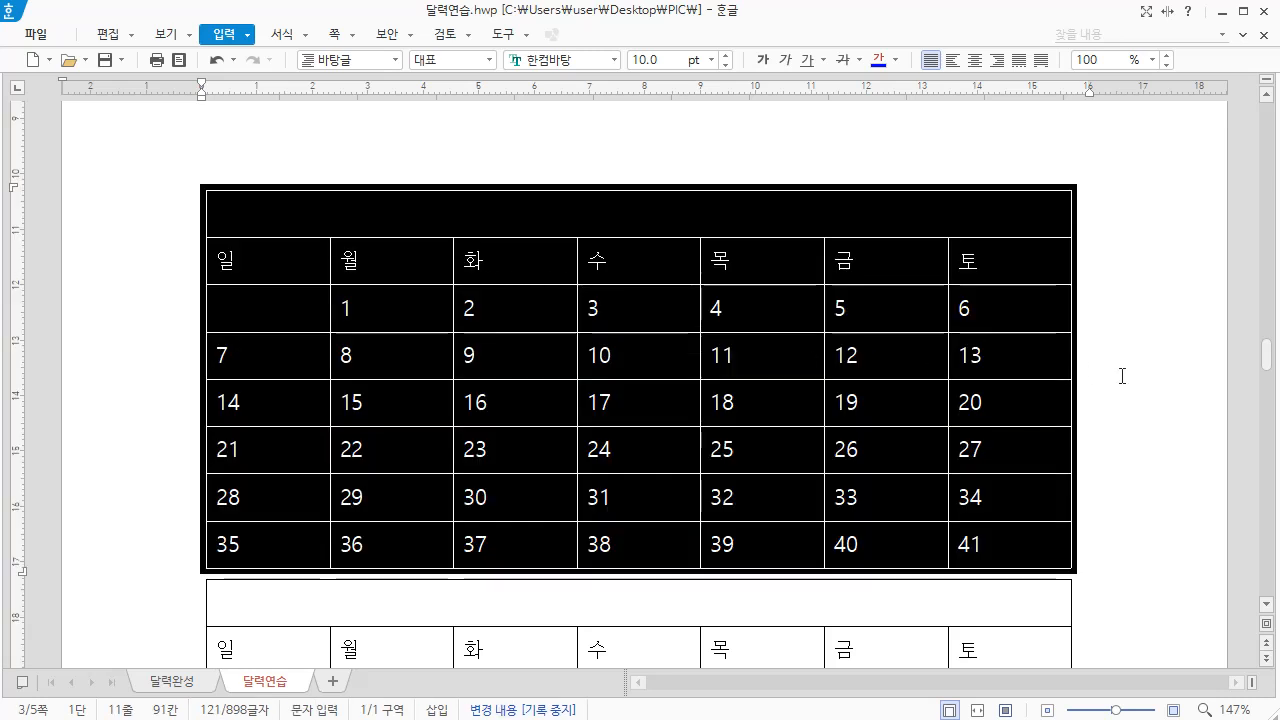
pyautogui.click(250, 44)
pyautogui.moveTo(273, 292)
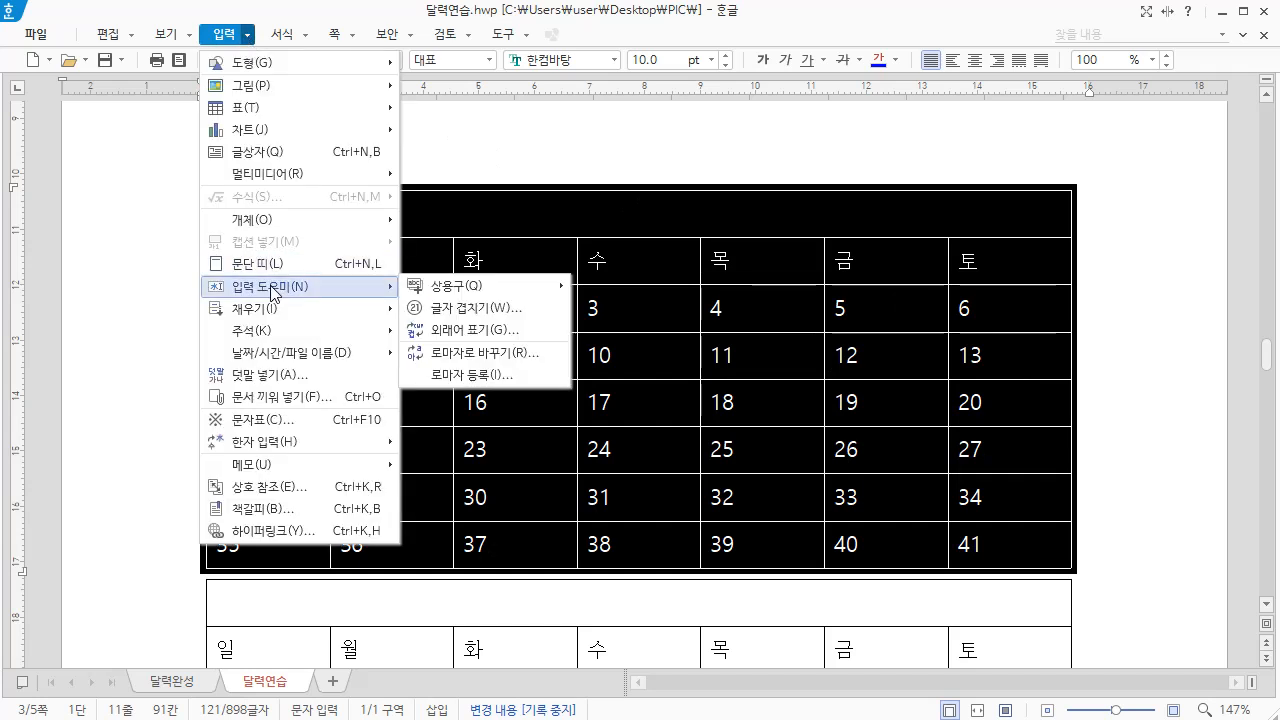
pyautogui.moveTo(465, 297)
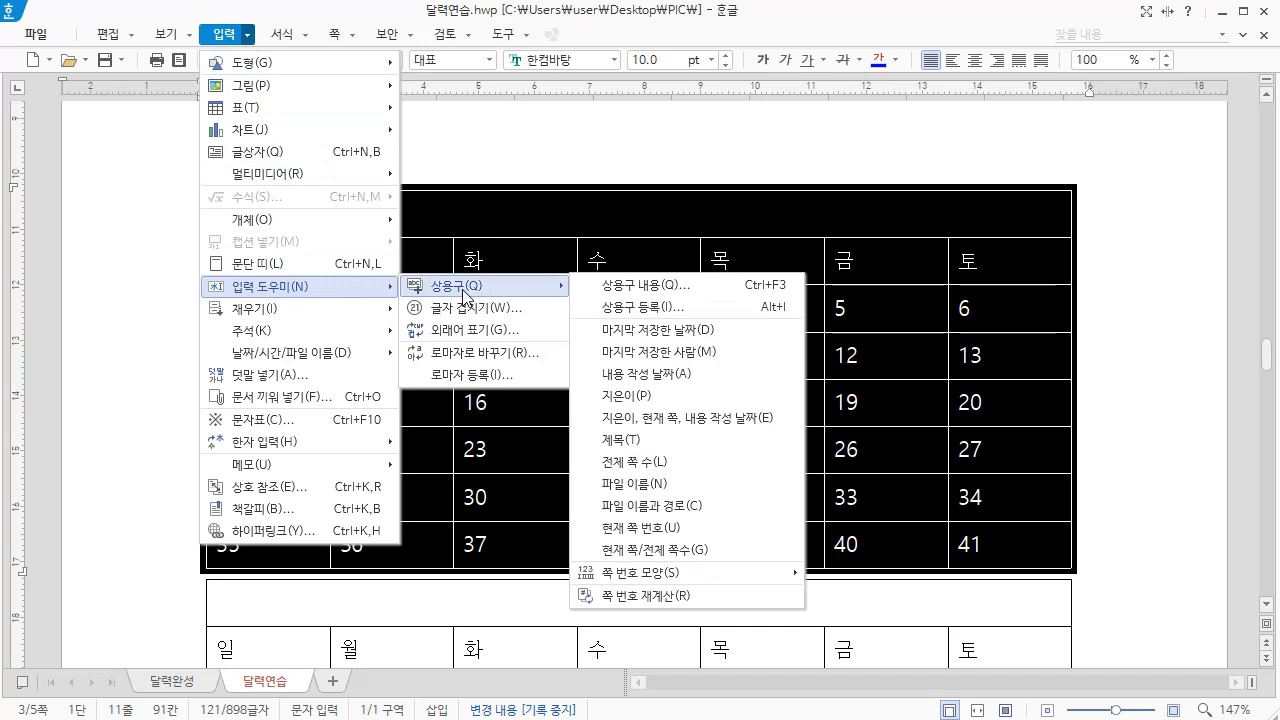
pyautogui.click(651, 310)
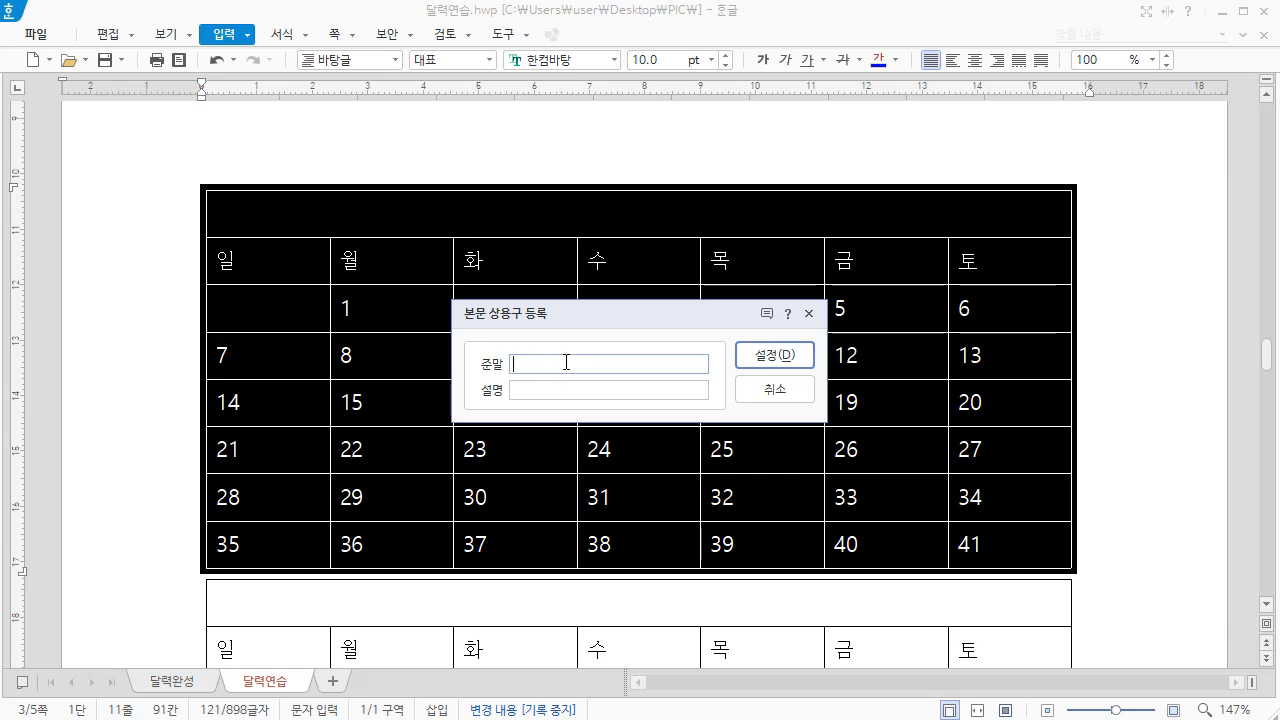
pyautogui.write('달')
pyautogui.click(771, 354)
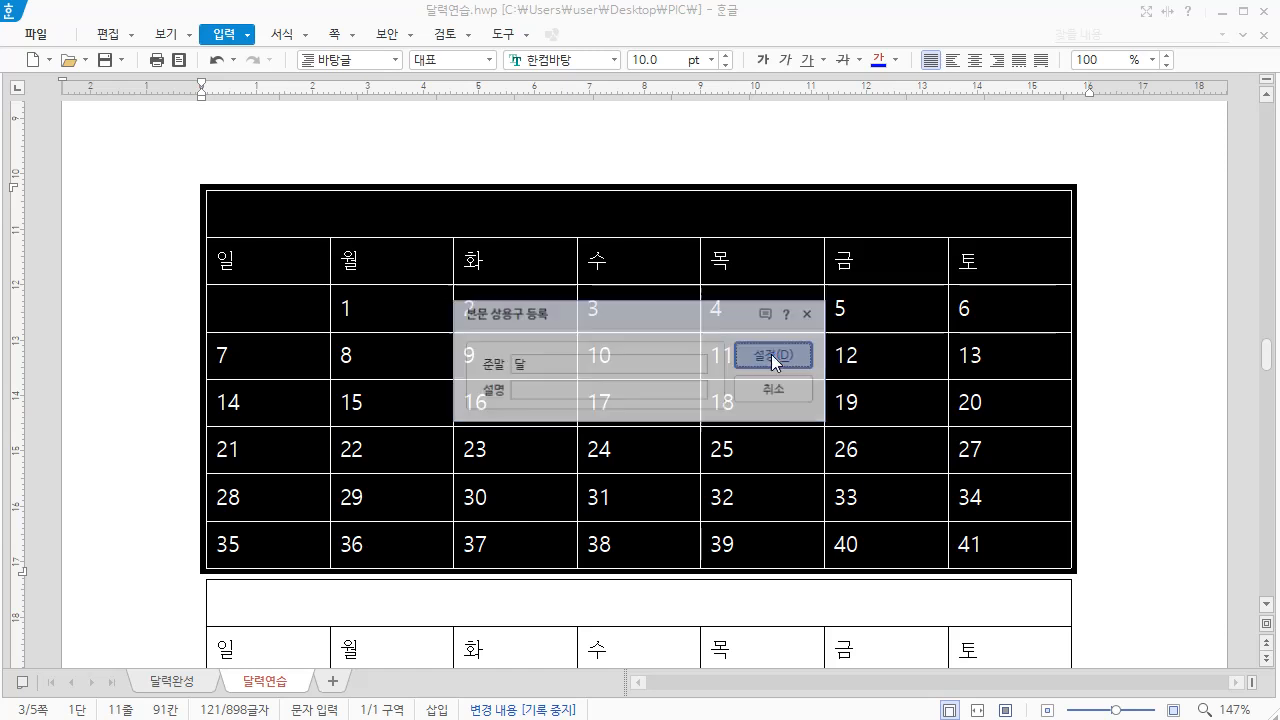
# Insert the 달 boilerplate calendar on the line below the 28-day calendar
pyautogui.scroll(-5, 766, 354)
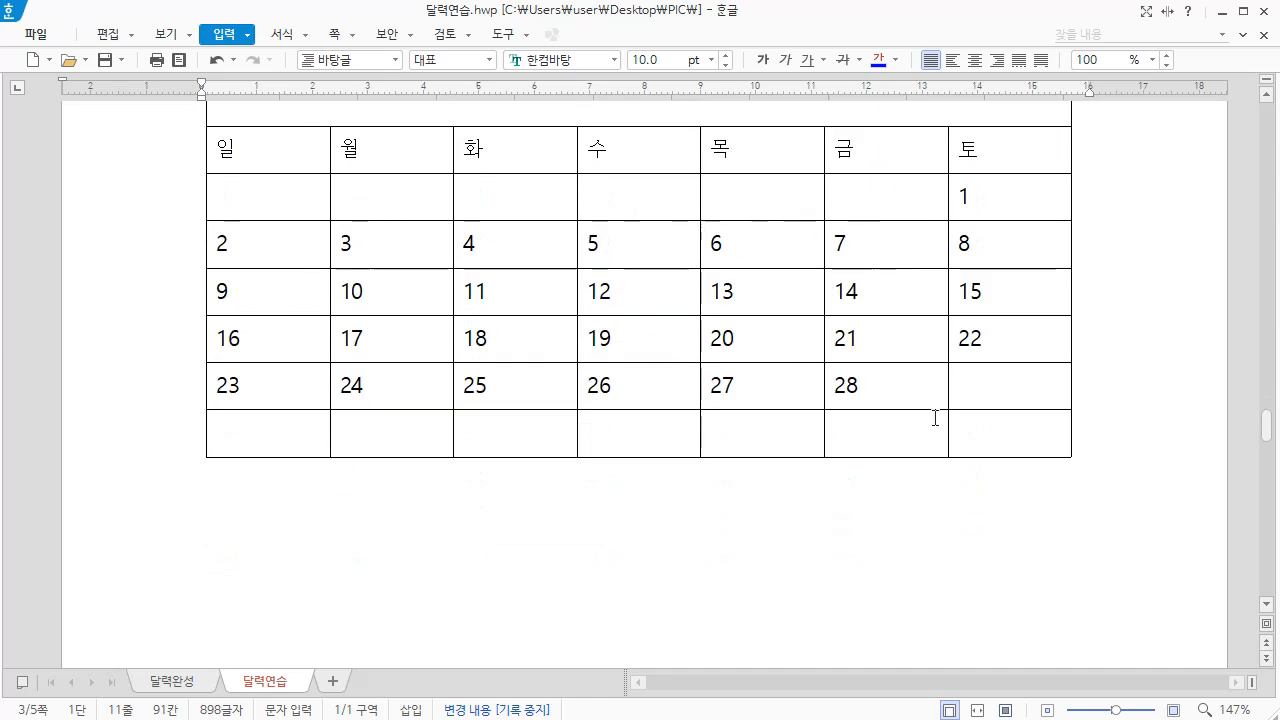
pyautogui.click(1096, 376)
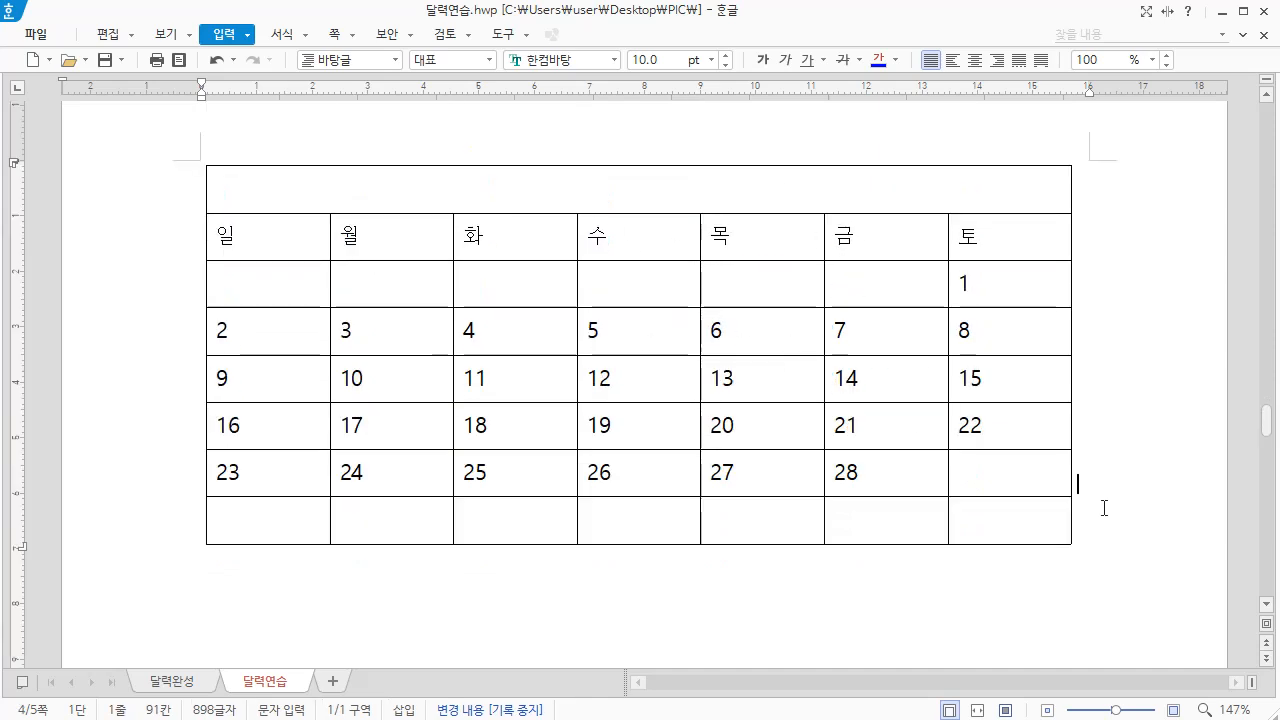
pyautogui.press('Down')
pyautogui.write('달')
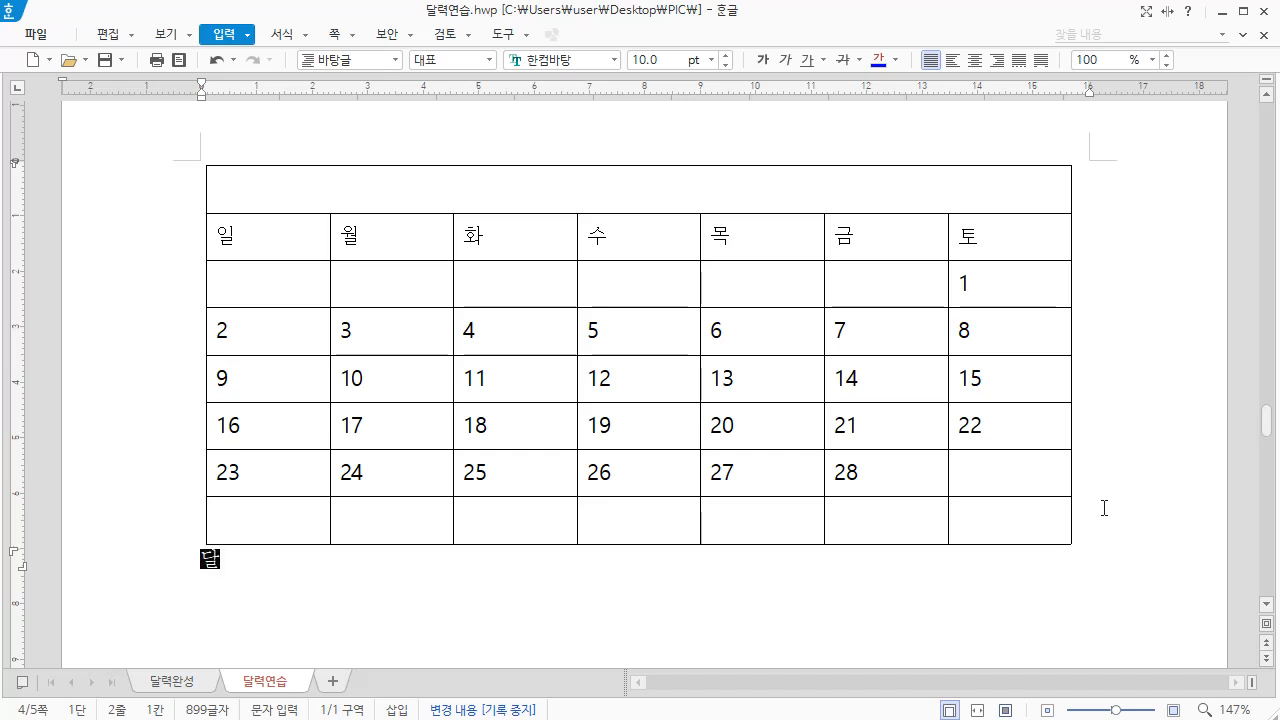
pyautogui.hotkey('ctrl', 'v')
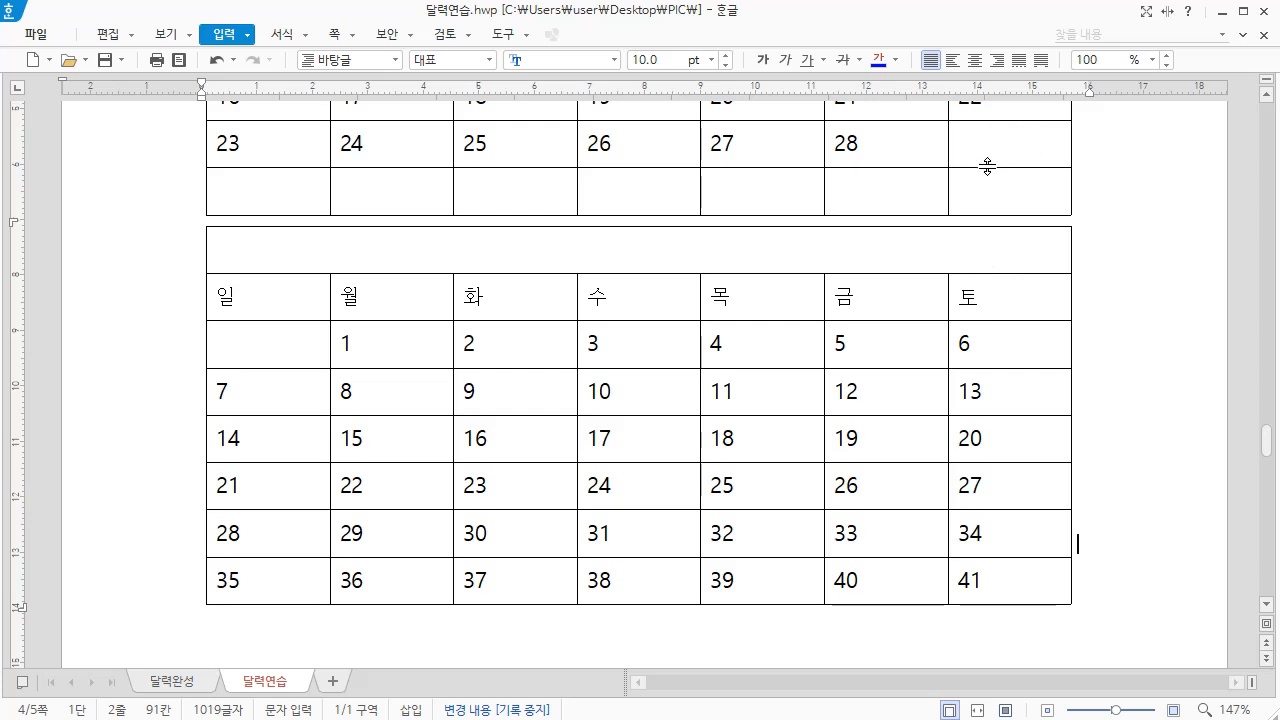
# Clear cells A3 to F3 and C8 to G8 in the inserted calendar, leaving dates 1 to 31
pyautogui.moveTo(266, 338); pyautogui.dragTo(861, 347)
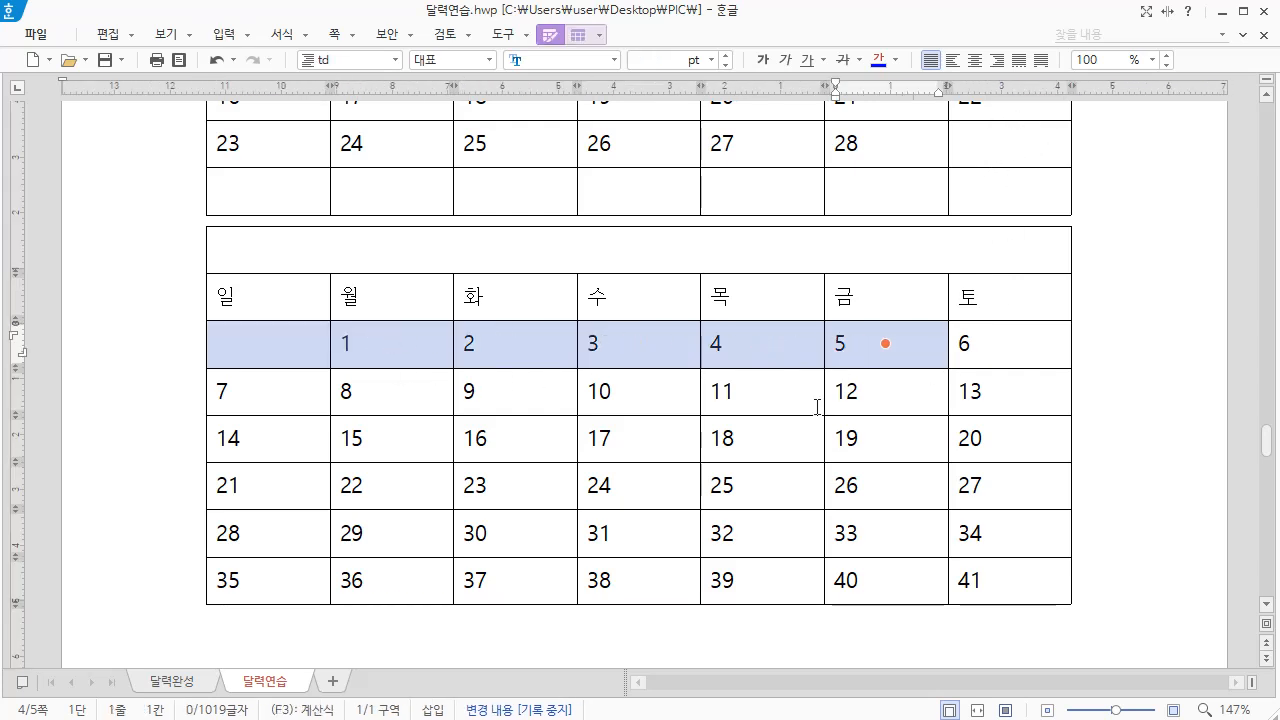
pyautogui.press('Delete')
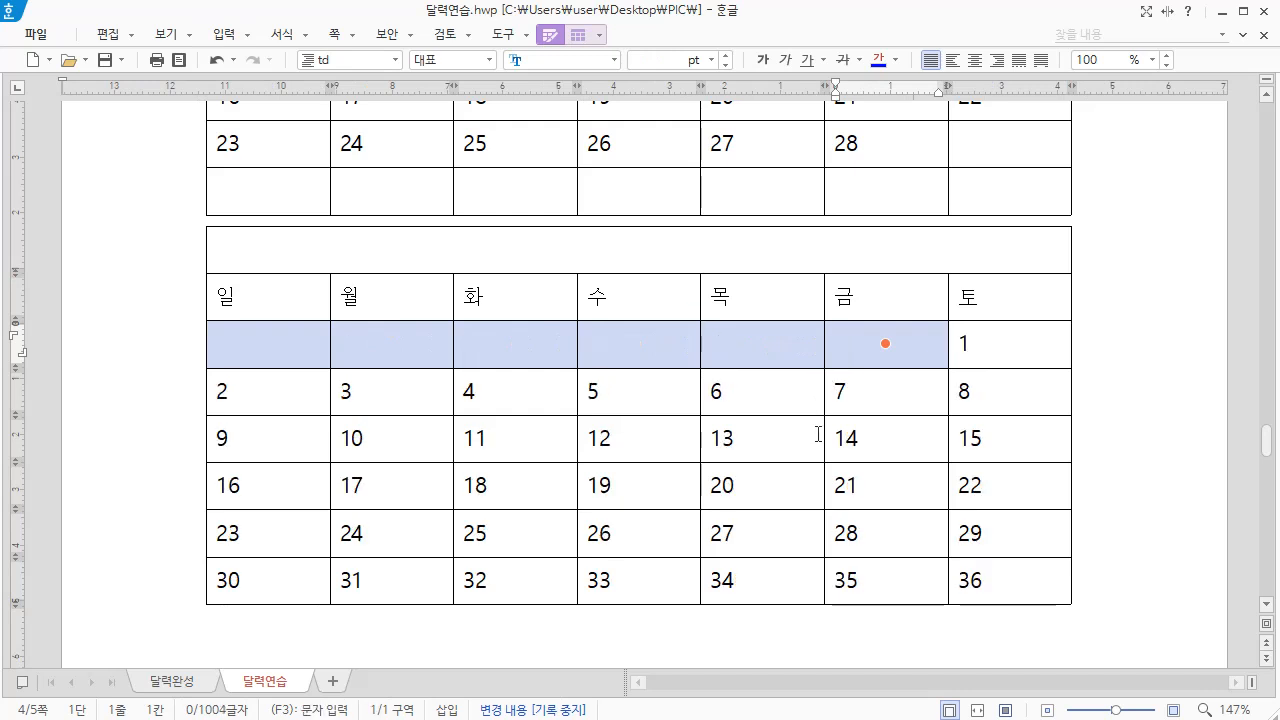
pyautogui.click(478, 580)
pyautogui.moveTo(478, 580); pyautogui.dragTo(1005, 580)
pyautogui.press('Delete')
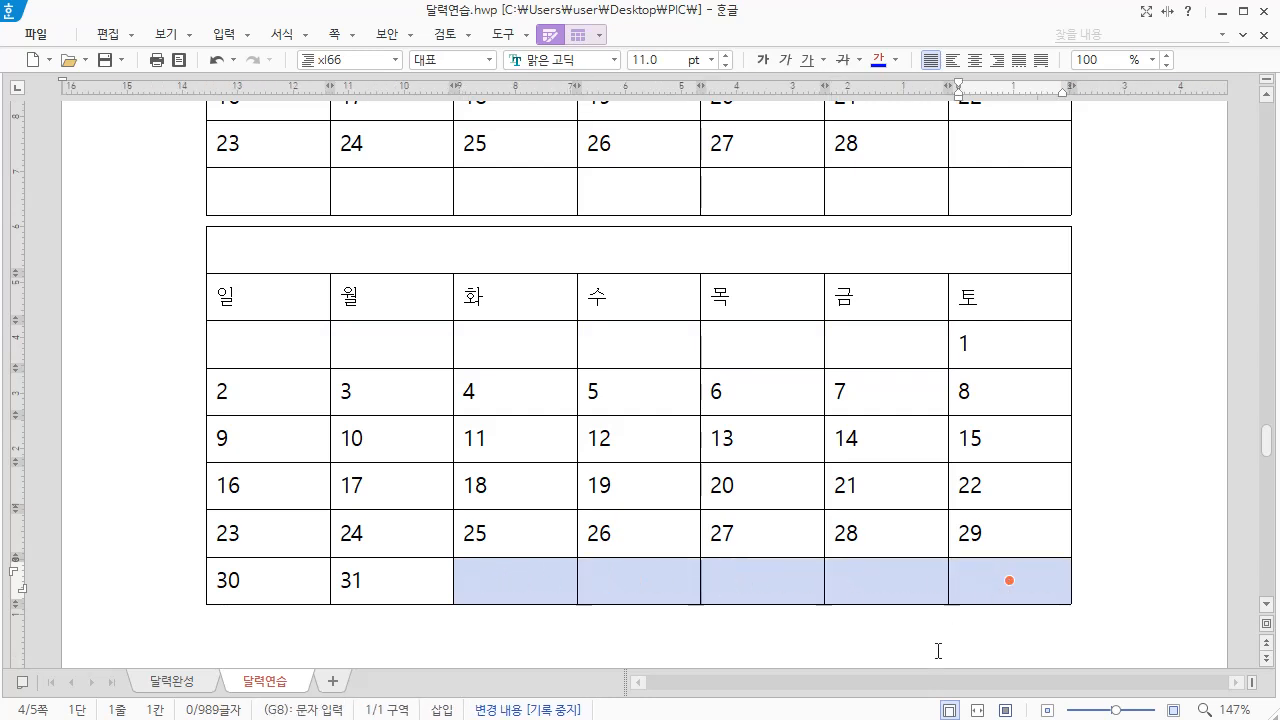
# Add a new line after the calendar that starts on Saturday and has 31 days, and insert the 달 boilerplate there
pyautogui.click(1089, 573)
pyautogui.press('Return')
pyautogui.write('달')
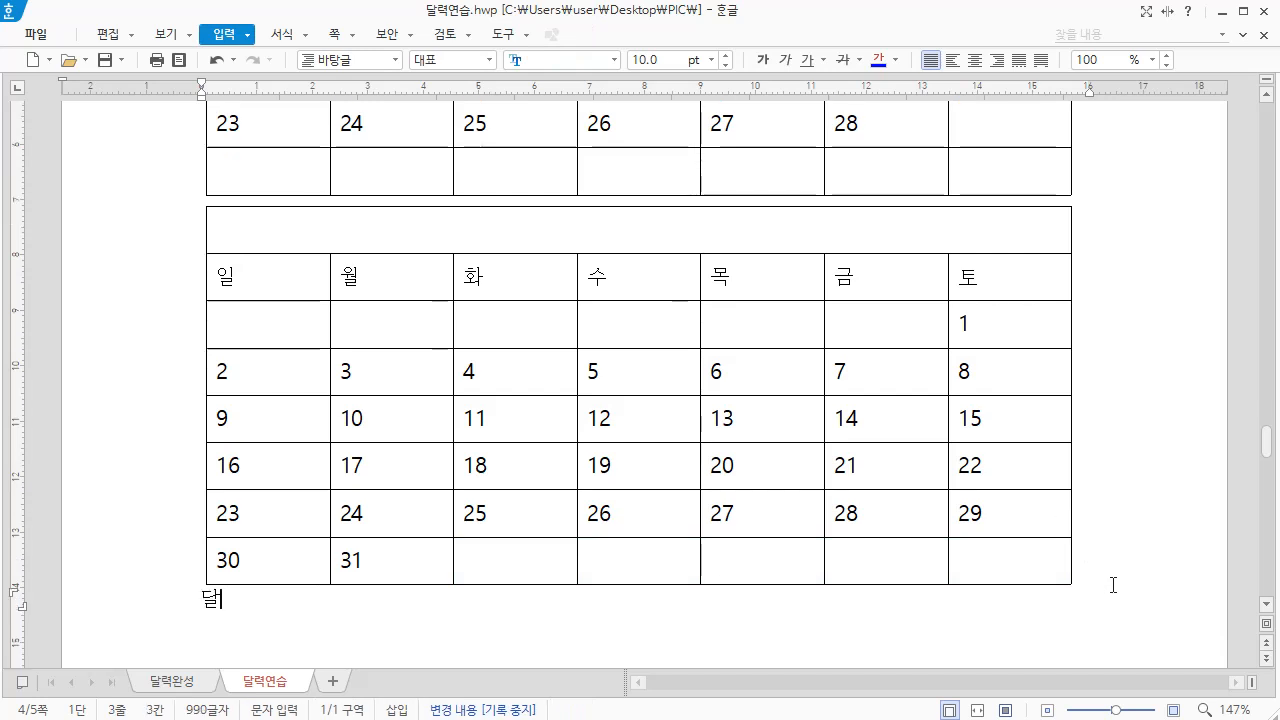
pyautogui.hotkey('alt', 'i')
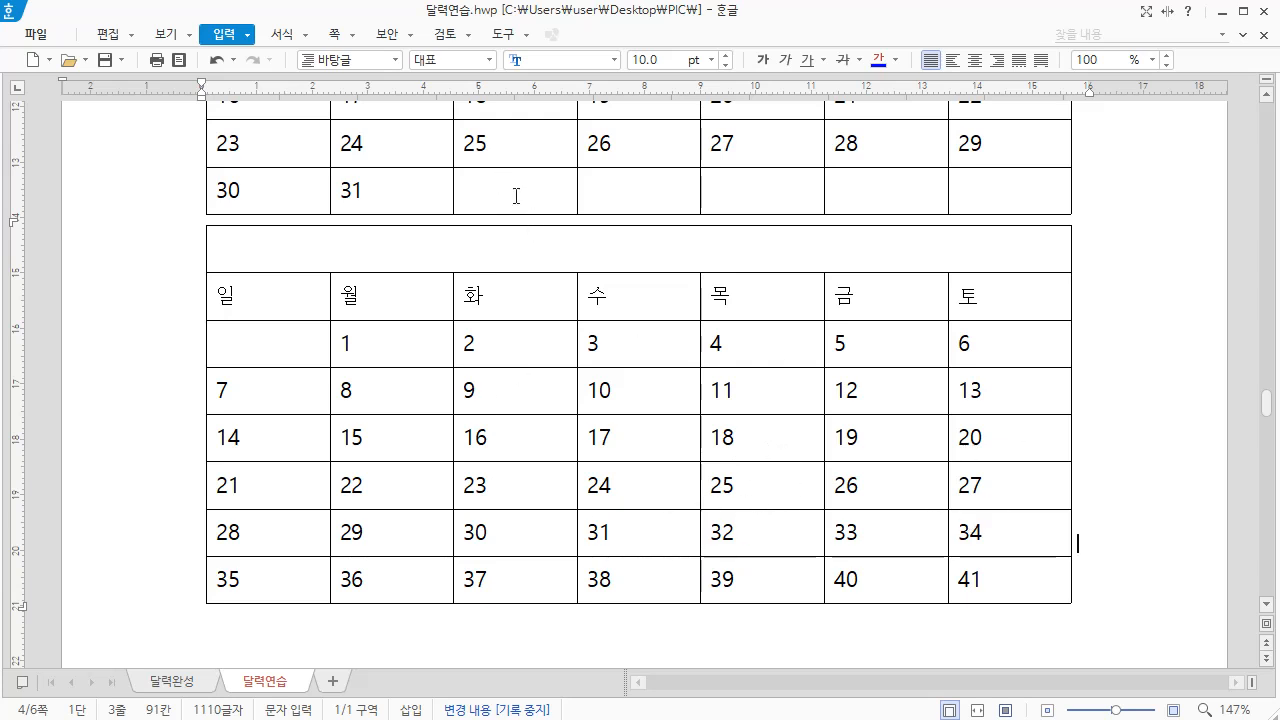
# Clear cells A3 to B3, E7 to G7 and A8 to G8 in the last inserted calendar, leaving dates 1 to 30
pyautogui.click(400, 342)
pyautogui.moveTo(400, 342); pyautogui.dragTo(309, 338)
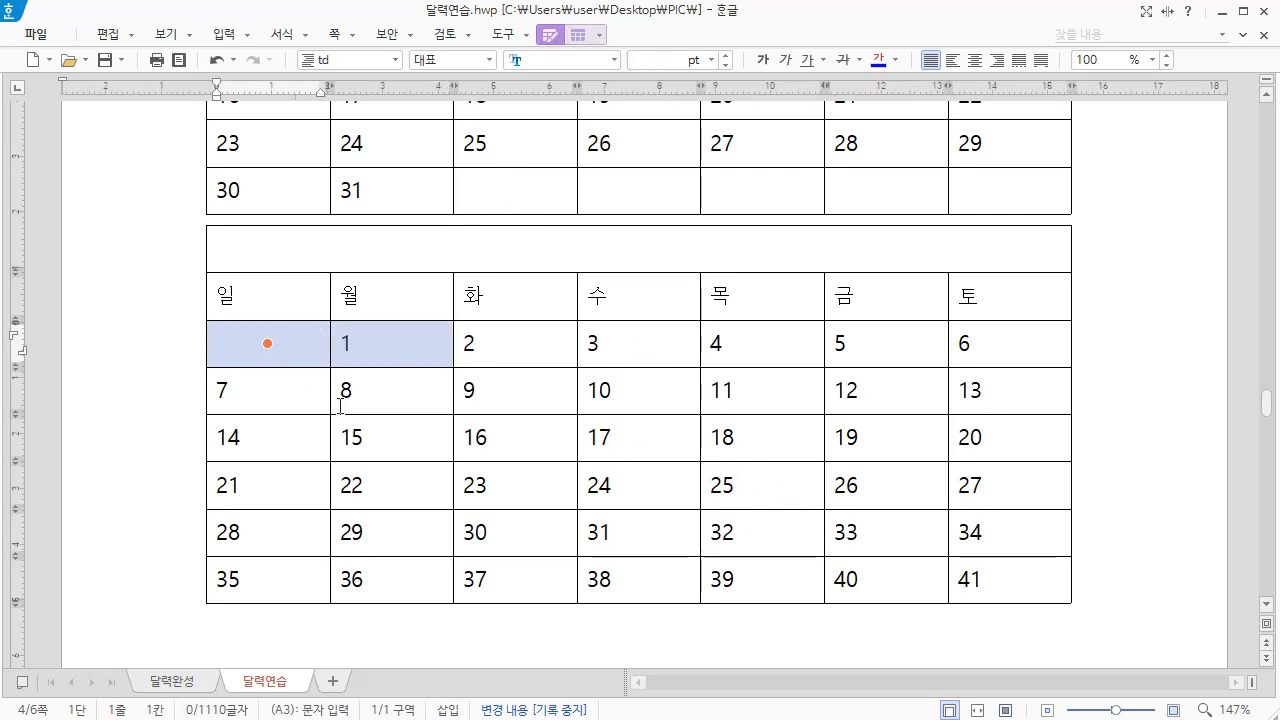
pyautogui.press('Delete')
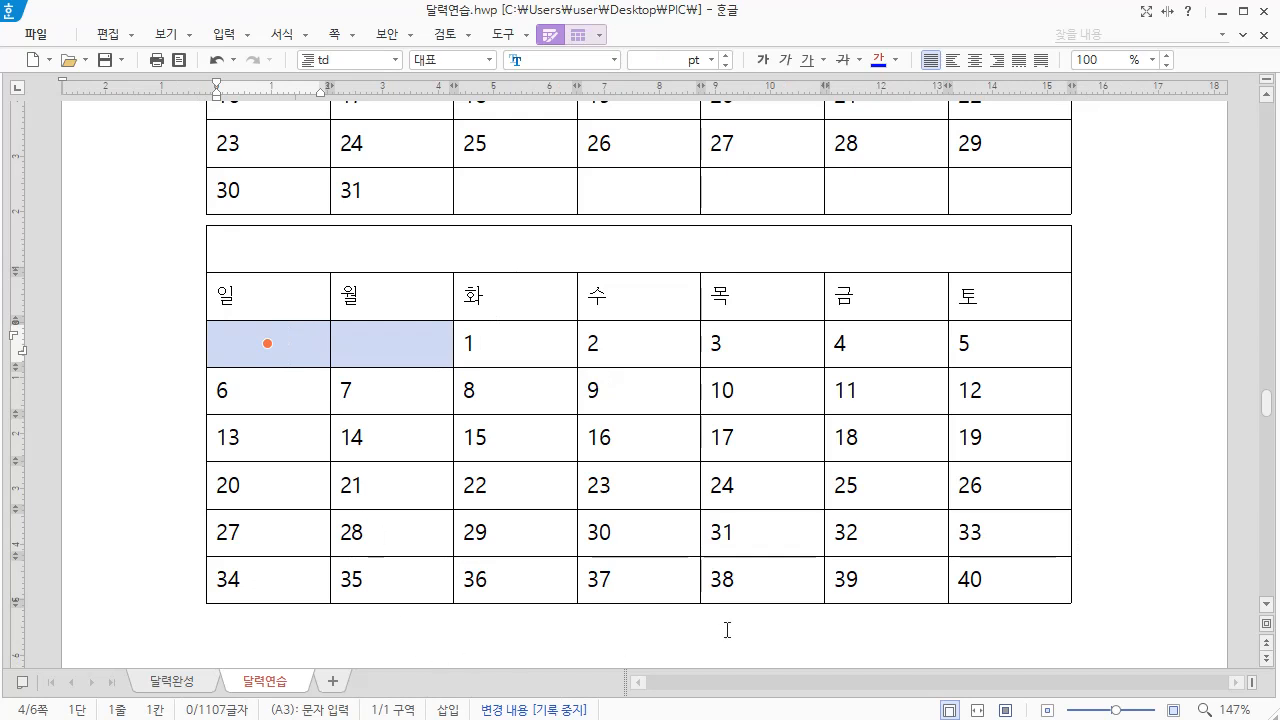
pyautogui.moveTo(762, 532); pyautogui.dragTo(1008, 532)
pyautogui.press('Delete')
pyautogui.moveTo(230, 580); pyautogui.dragTo(962, 592)
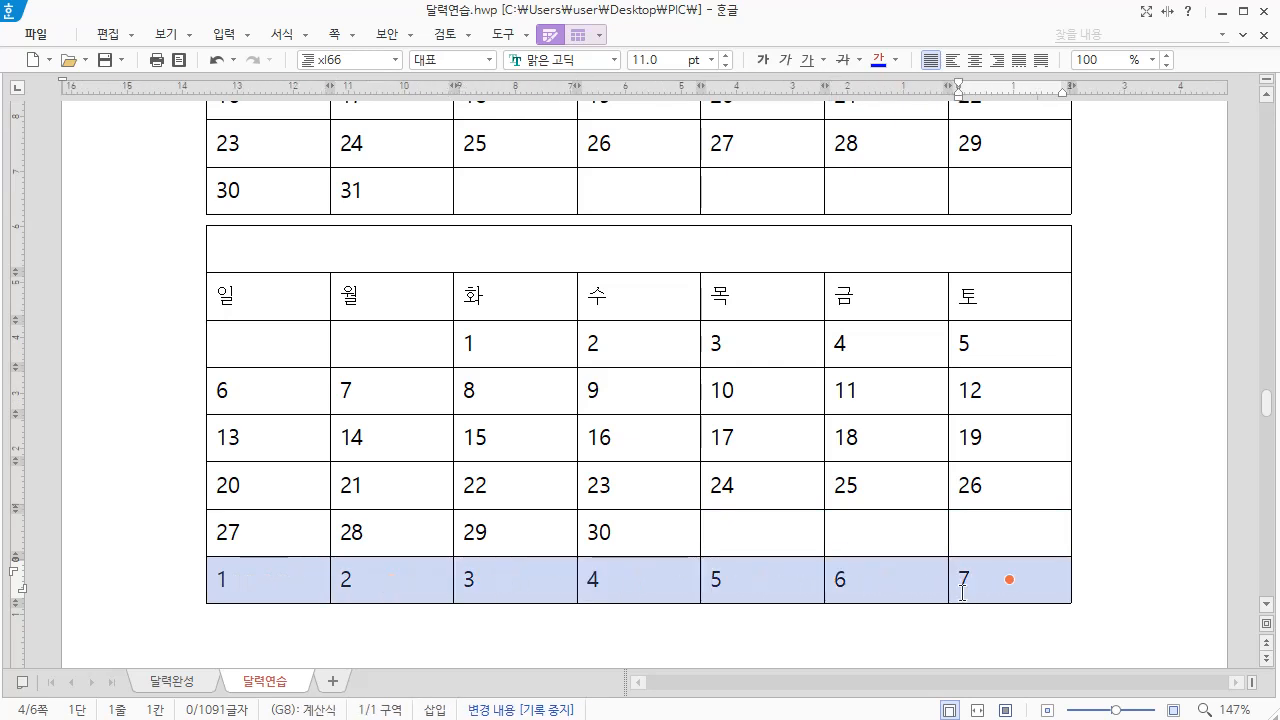
pyautogui.press('Delete')
pyautogui.click(556, 410)
pyautogui.press('Escape')
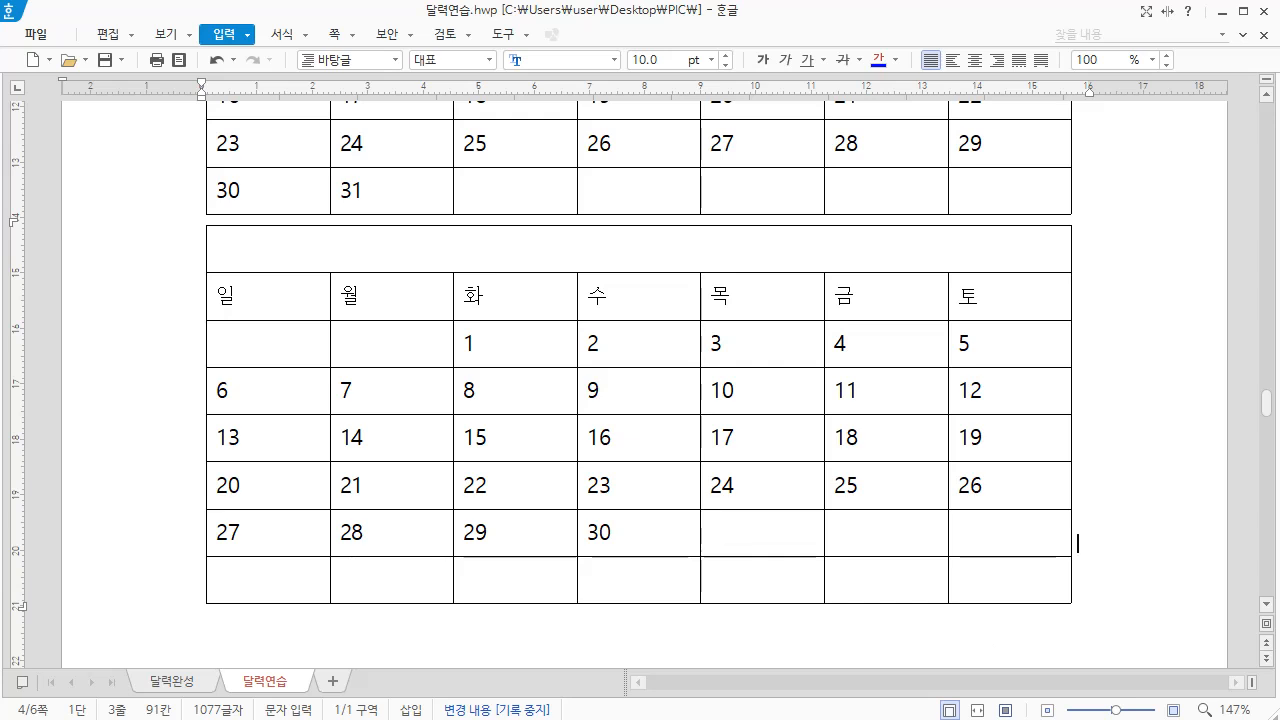
# Switch to 달력.xlsx in Excel and copy the January 2025 dates in A4 to G8
pyautogui.hotkey('alt', 'Tab')
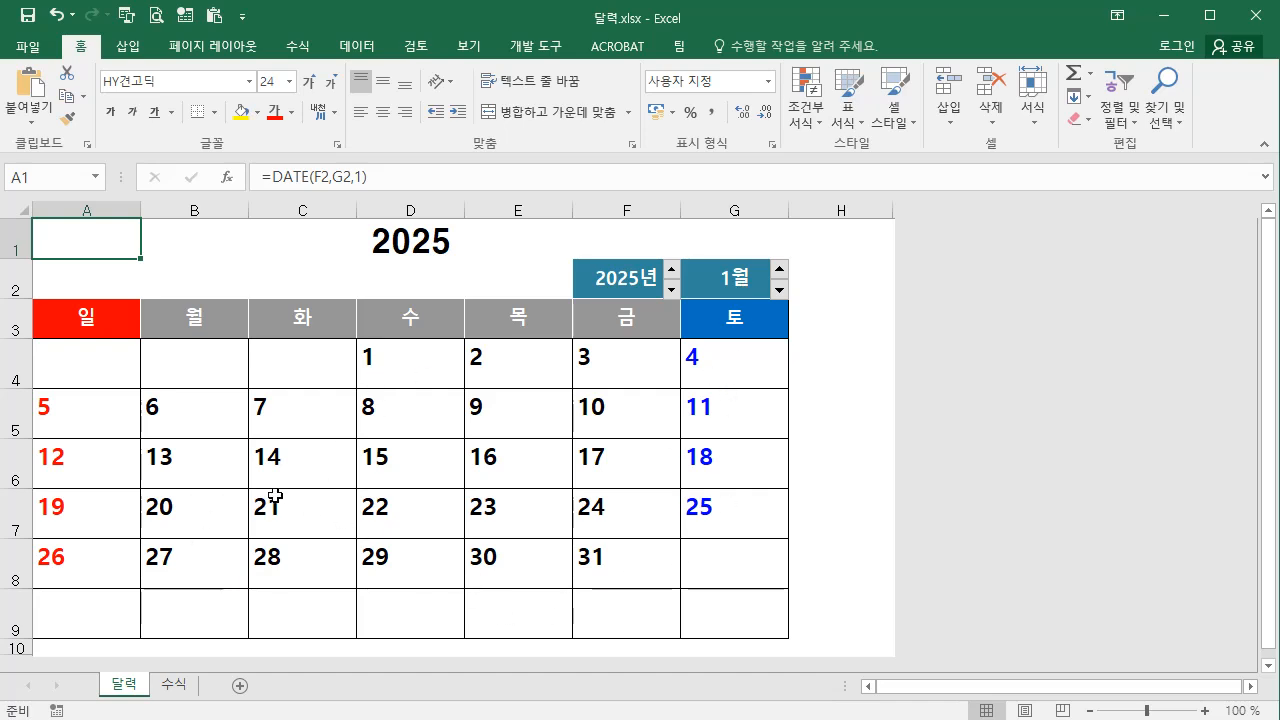
pyautogui.moveTo(88, 364); pyautogui.dragTo(741, 572)
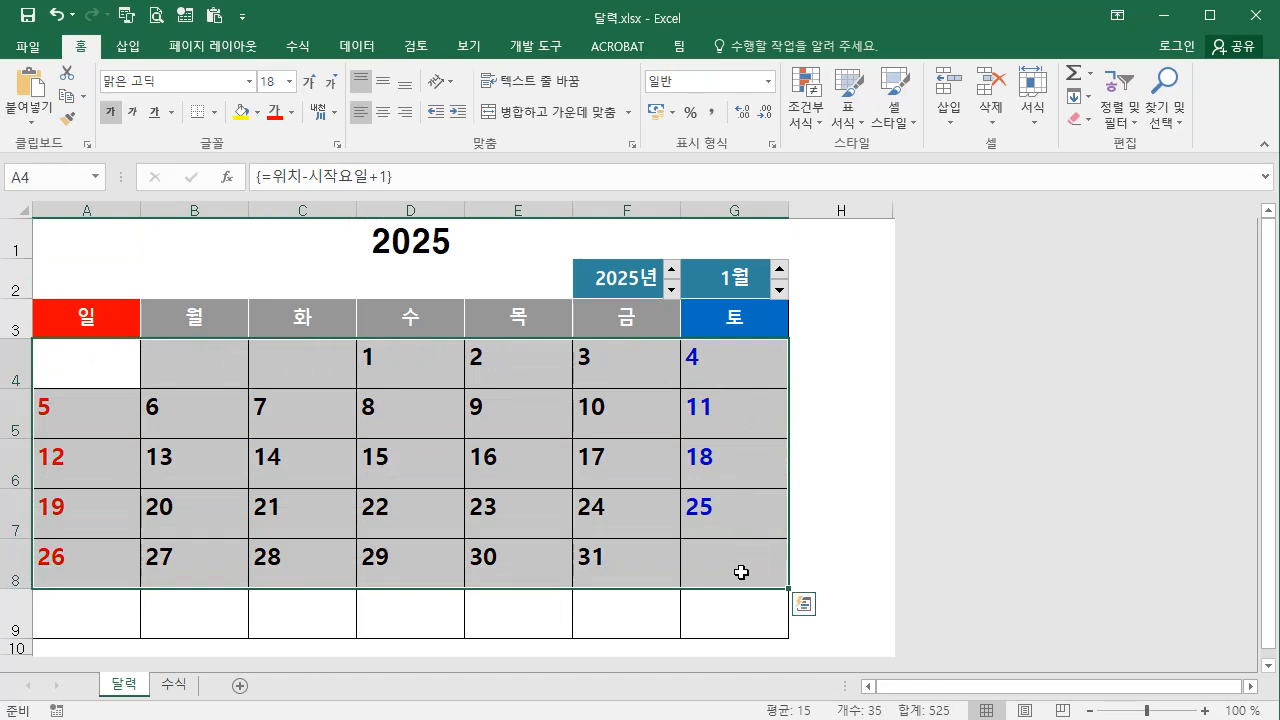
pyautogui.hotkey('ctrl', 'c')
pyautogui.click(1166, 18)
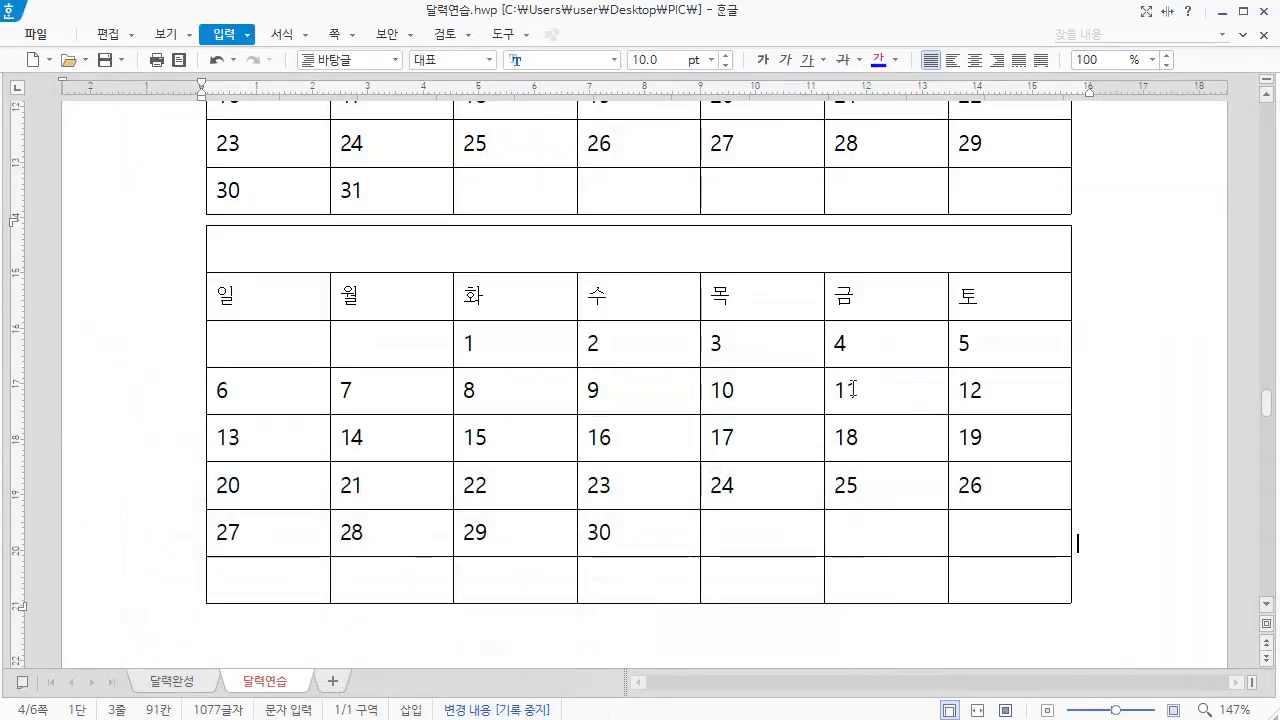
# Paste the copied January dates into the last Hangul calendar from cell A3, overwriting contents only (내용만 덮어쓰기)
pyautogui.click(245, 352)
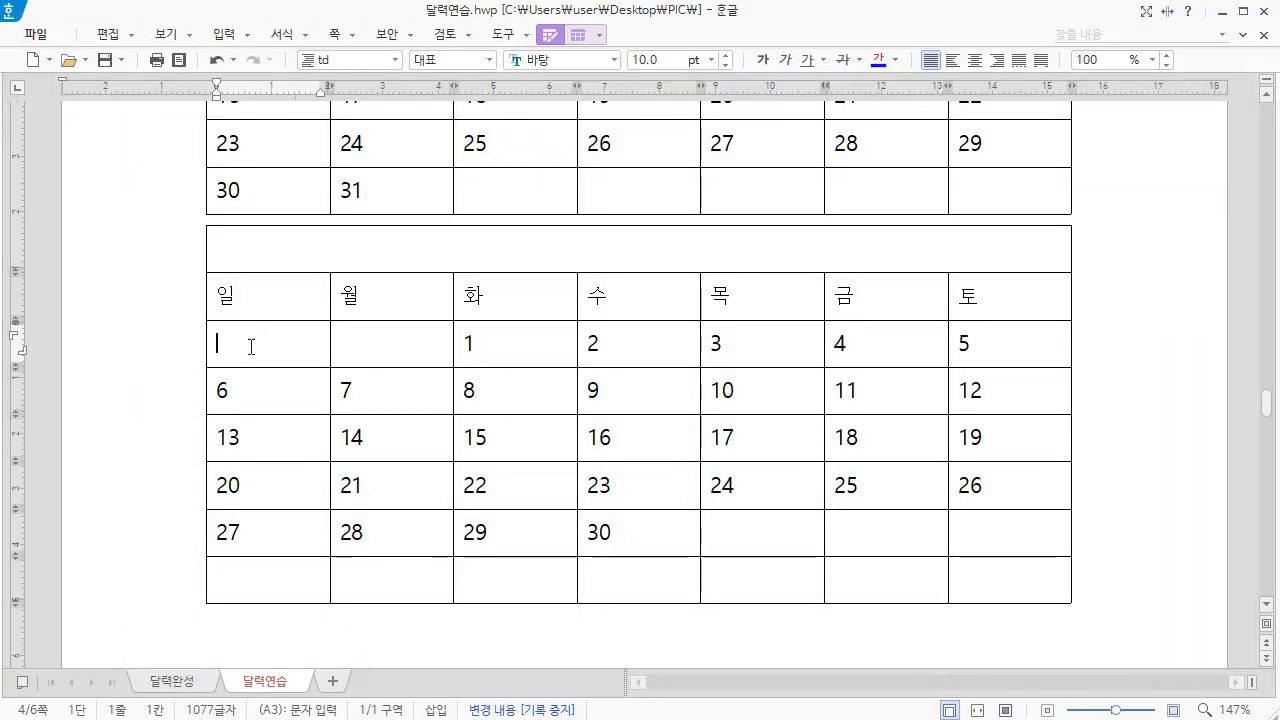
pyautogui.hotkey('ctrl', 'v')
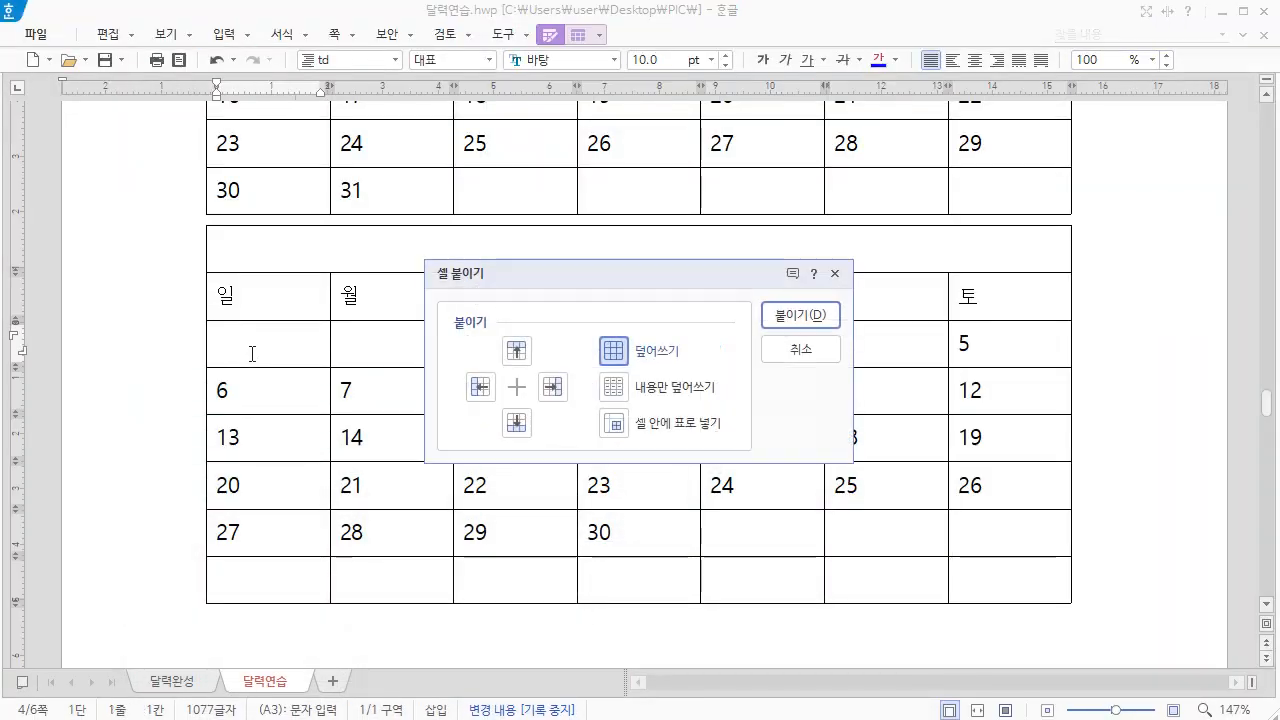
pyautogui.click(684, 397)
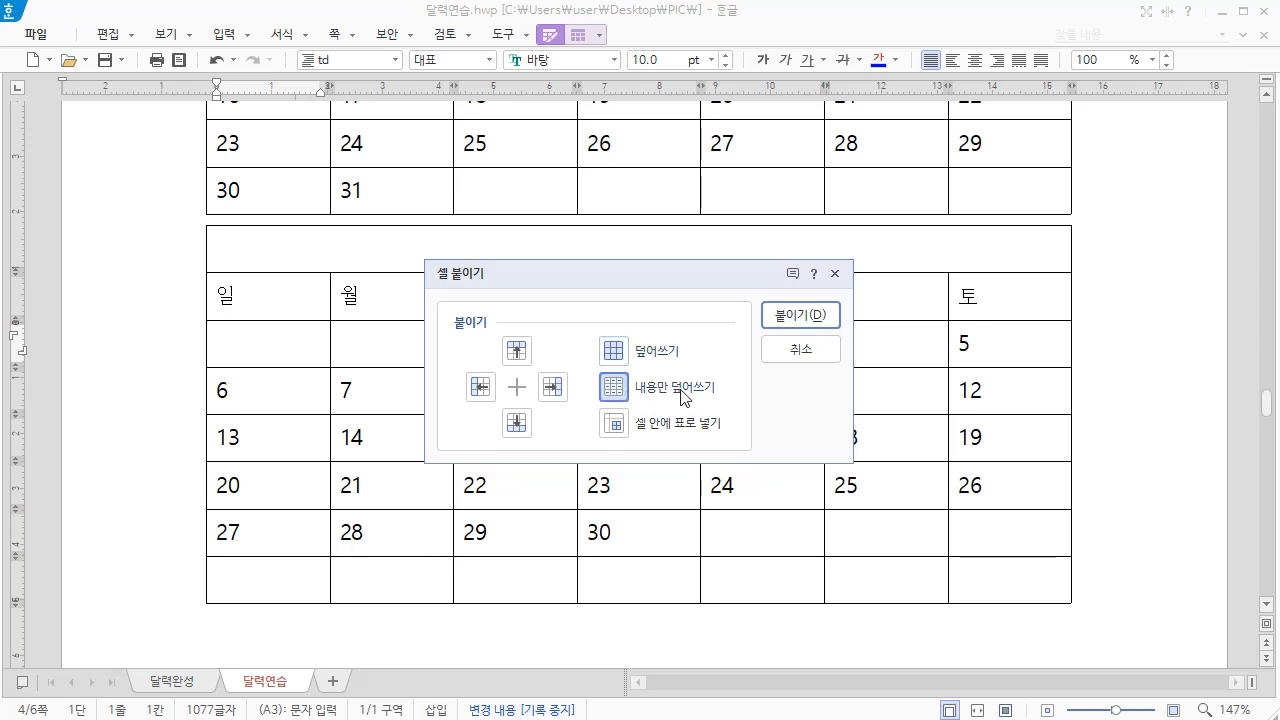
pyautogui.click(790, 316)
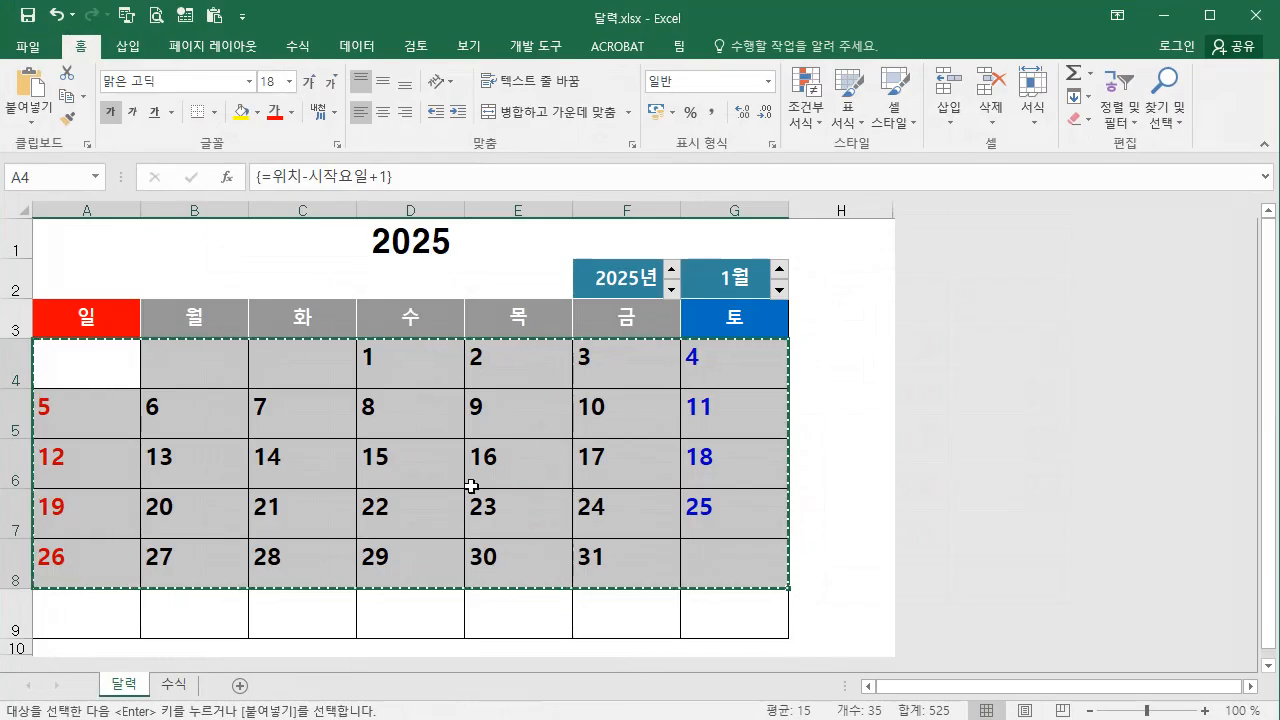
# Change the month of the Excel calendar to 2월 and copy the dates in A4 to G8
pyautogui.click(779, 268)
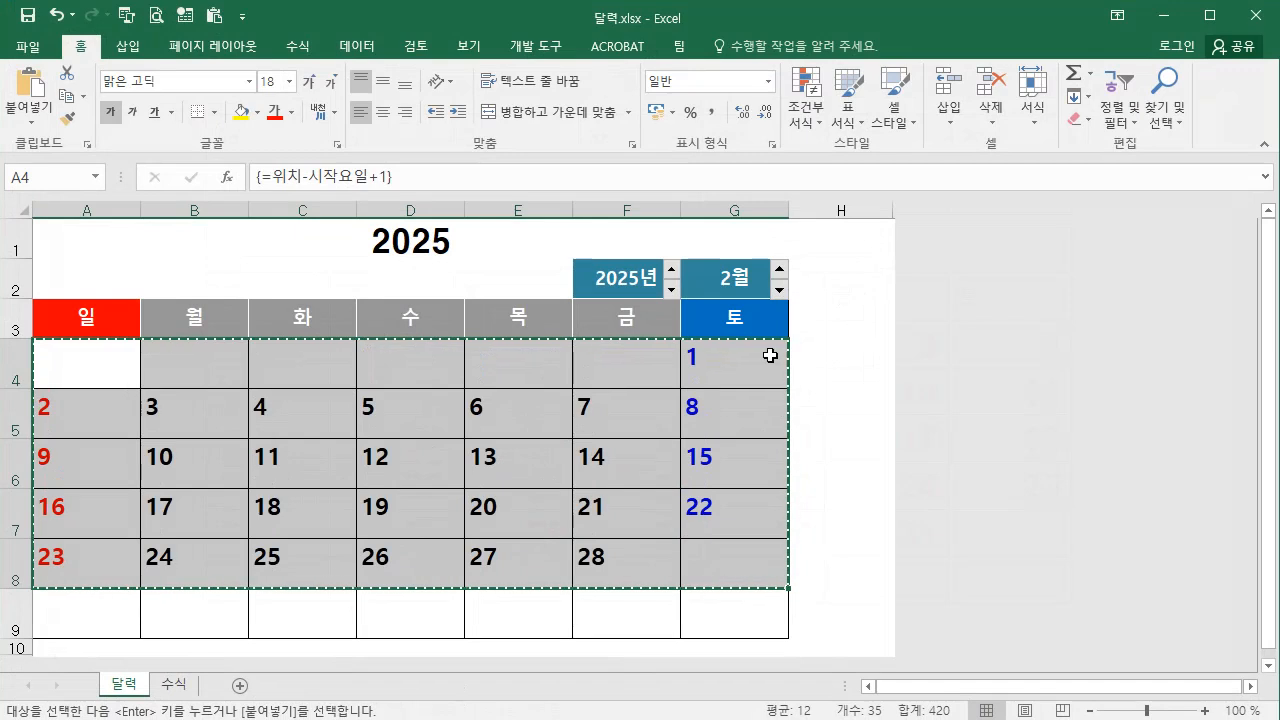
pyautogui.click(64, 361)
pyautogui.moveTo(64, 361); pyautogui.dragTo(724, 564)
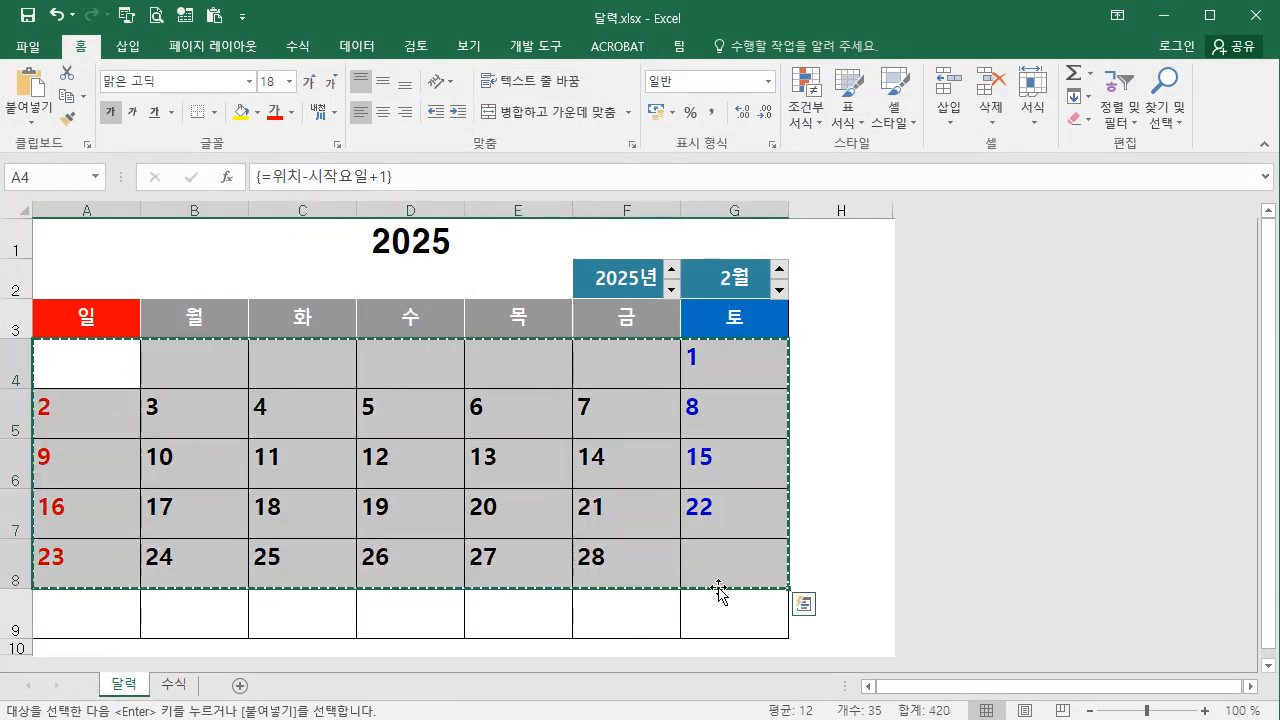
# Return to the Hangul document and paste the February dates from cell A3 of the last calendar, overwriting contents only
pyautogui.hotkey('alt', 'Tab')
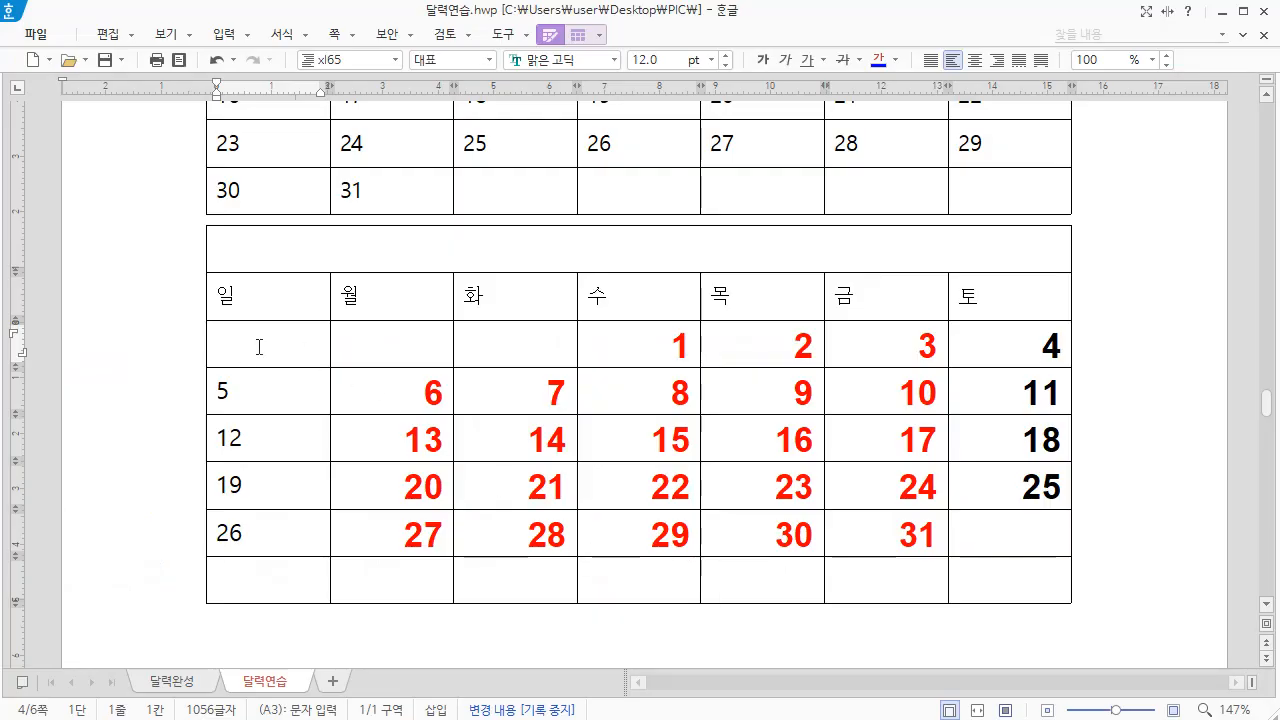
pyautogui.hotkey('ctrl', 'v')
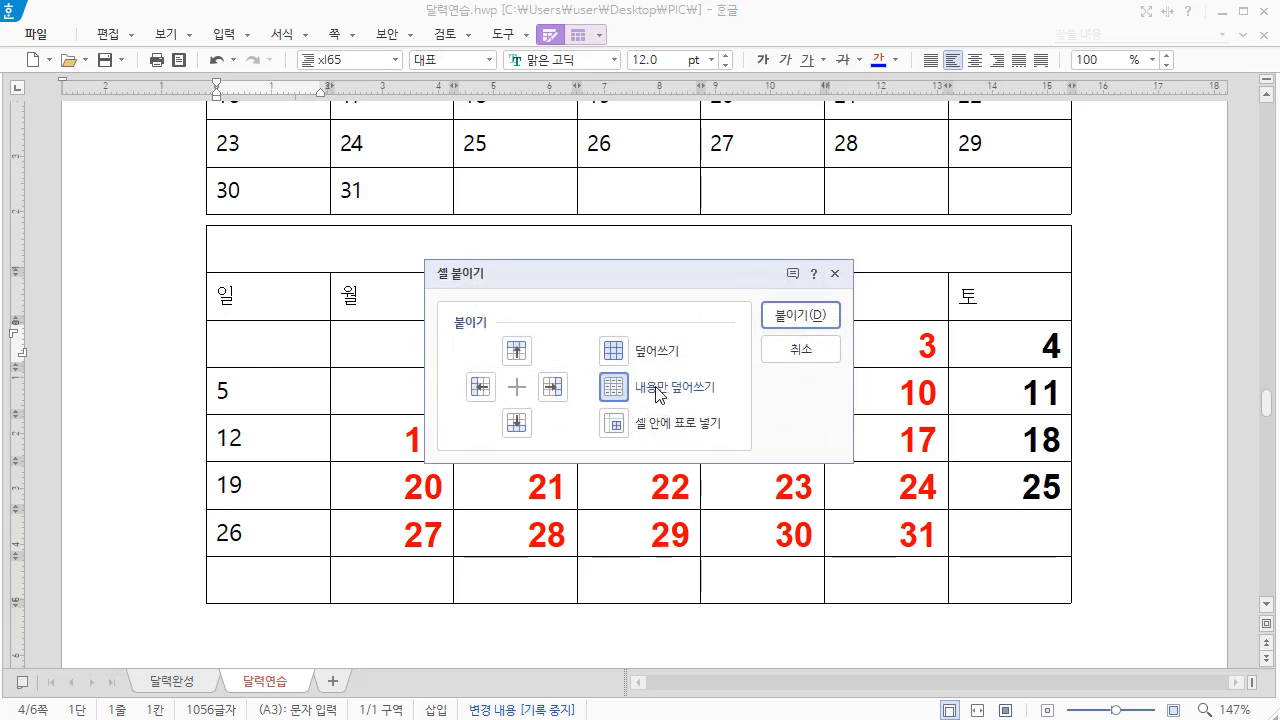
pyautogui.click(800, 315)
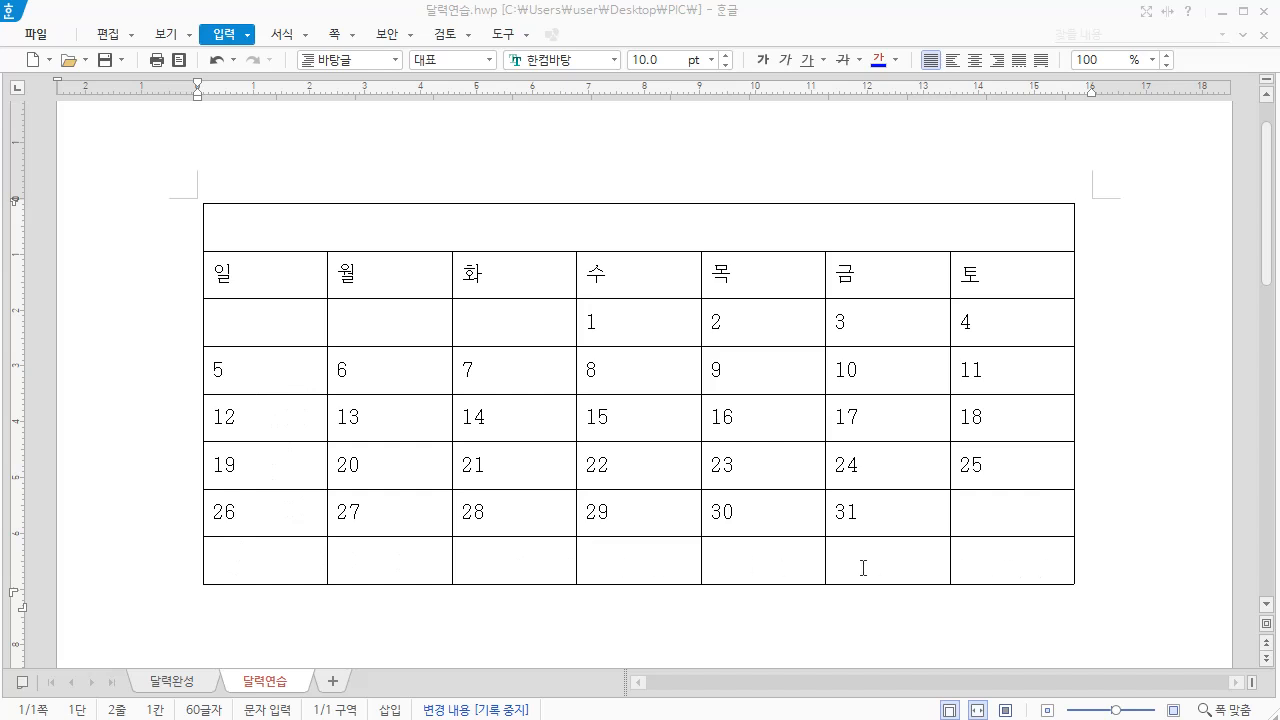
# Delete the empty last row, A8 to G8, of the first page's January calendar, removing the cells themselves
pyautogui.moveTo(257, 554); pyautogui.dragTo(1028, 567)
pyautogui.press('Delete')
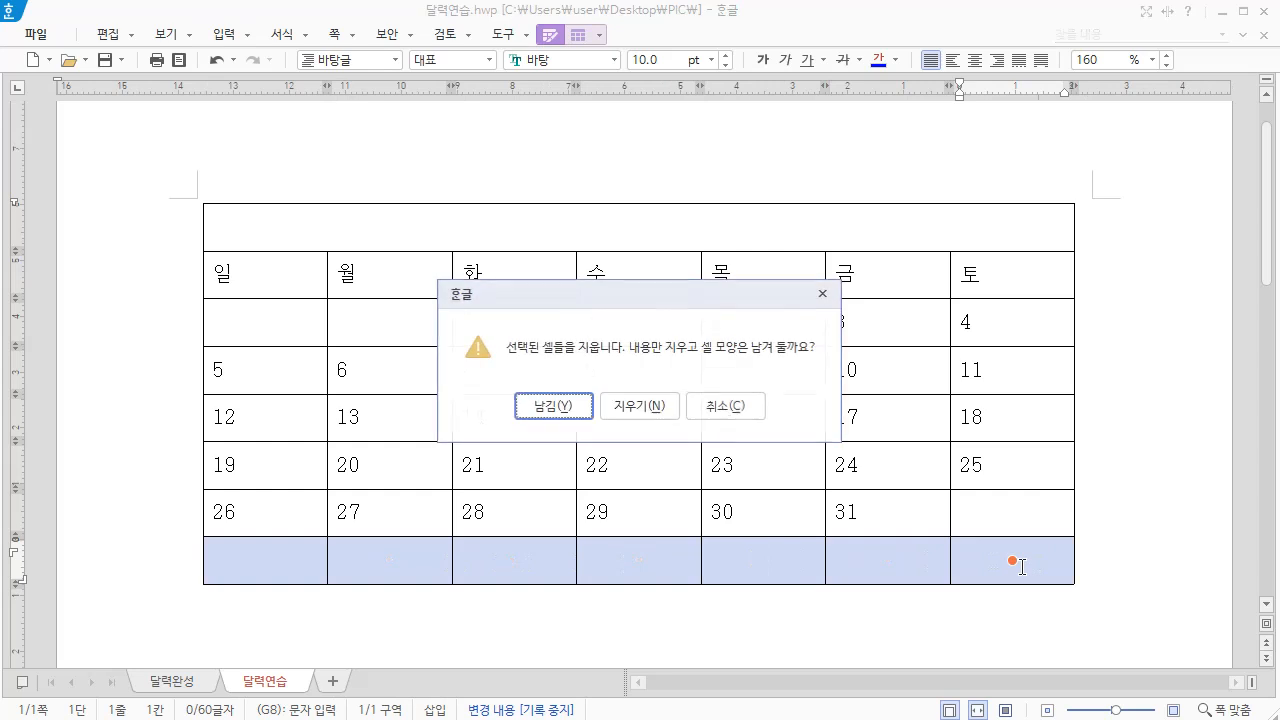
pyautogui.click(642, 405)
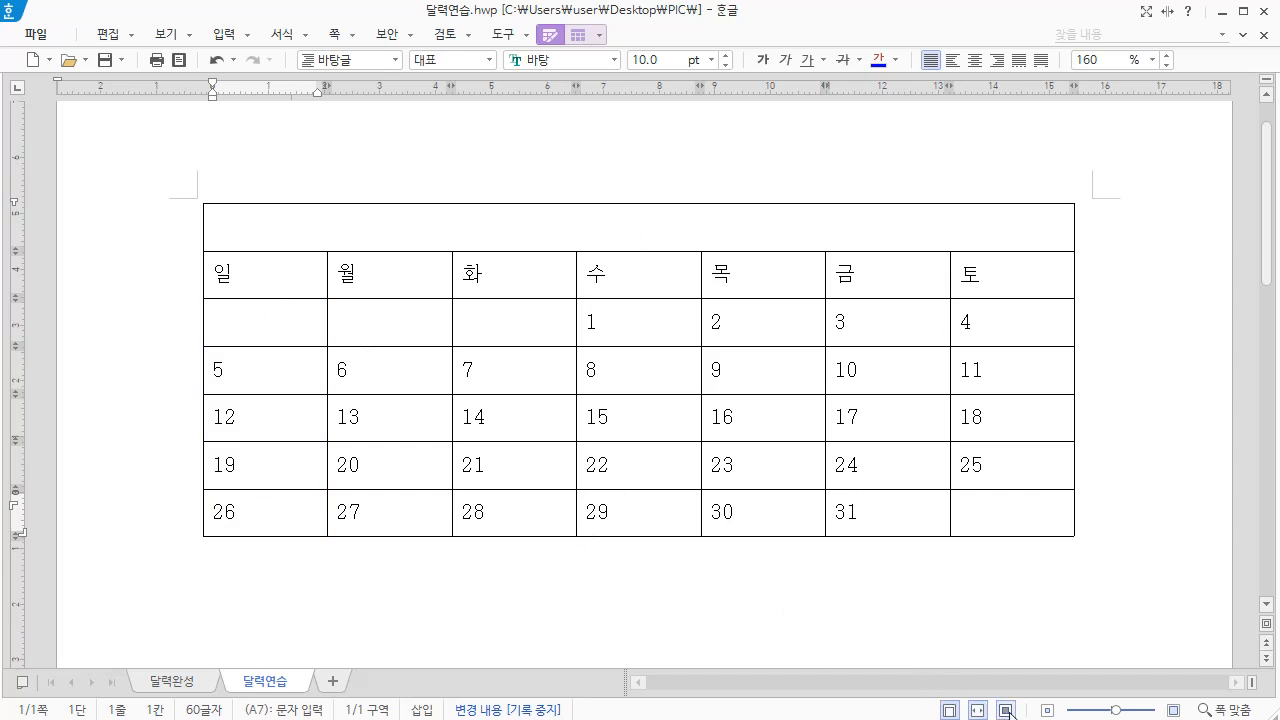
# Show the whole page and increase the height of the five date rows, A3 to A7, so the table covers most of the page
pyautogui.click(1005, 710)
pyautogui.click(520, 196)
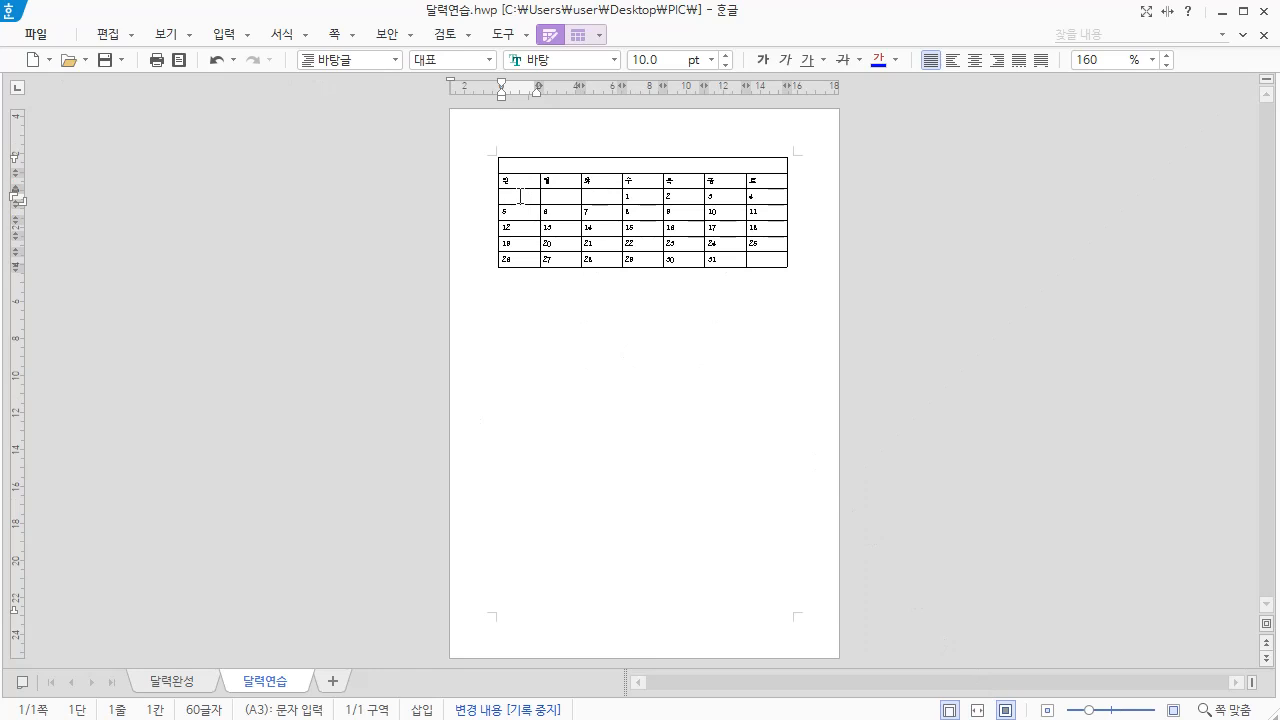
pyautogui.moveTo(519, 205); pyautogui.dragTo(524, 276)
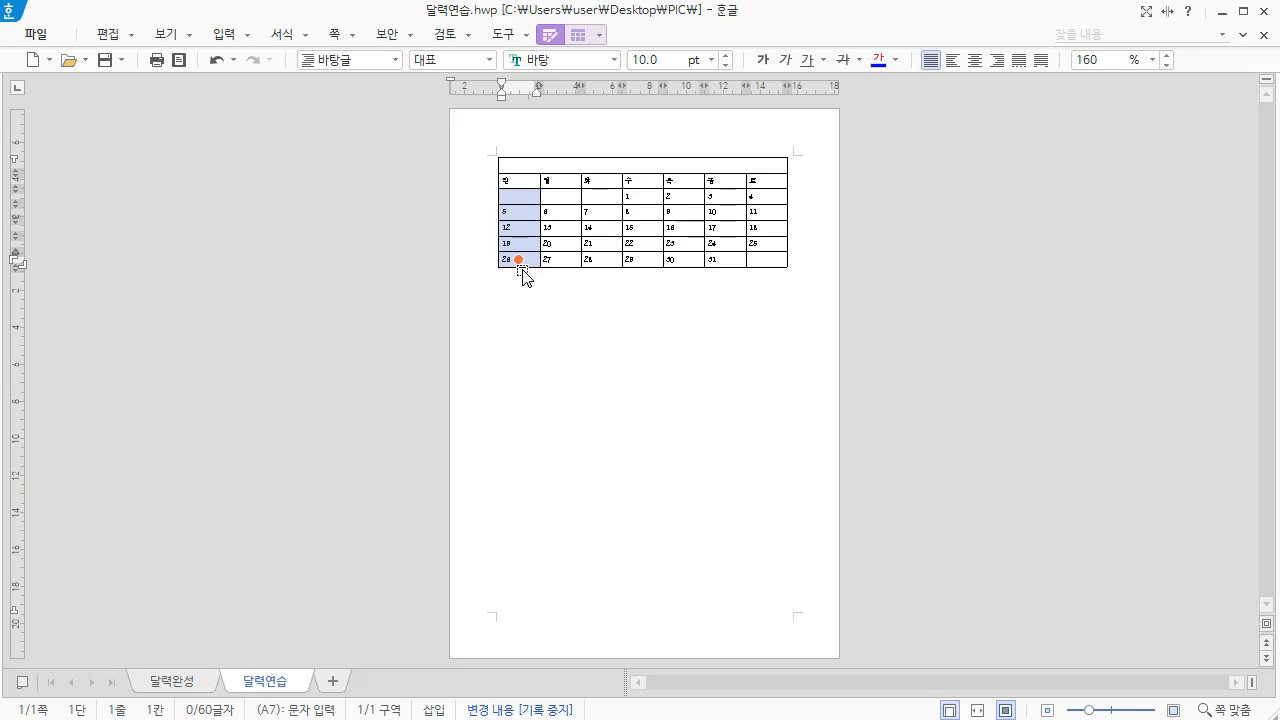
pyautogui.hotkey('ctrl', 'Down')
pyautogui.hotkey('ctrl', 'Down')
pyautogui.hotkey('ctrl', 'Down')
pyautogui.hotkey('ctrl', 'Down')
pyautogui.hotkey('ctrl', 'Down')
pyautogui.hotkey('ctrl', 'Down')
pyautogui.hotkey('ctrl', 'Down')
pyautogui.hotkey('ctrl', 'Down')
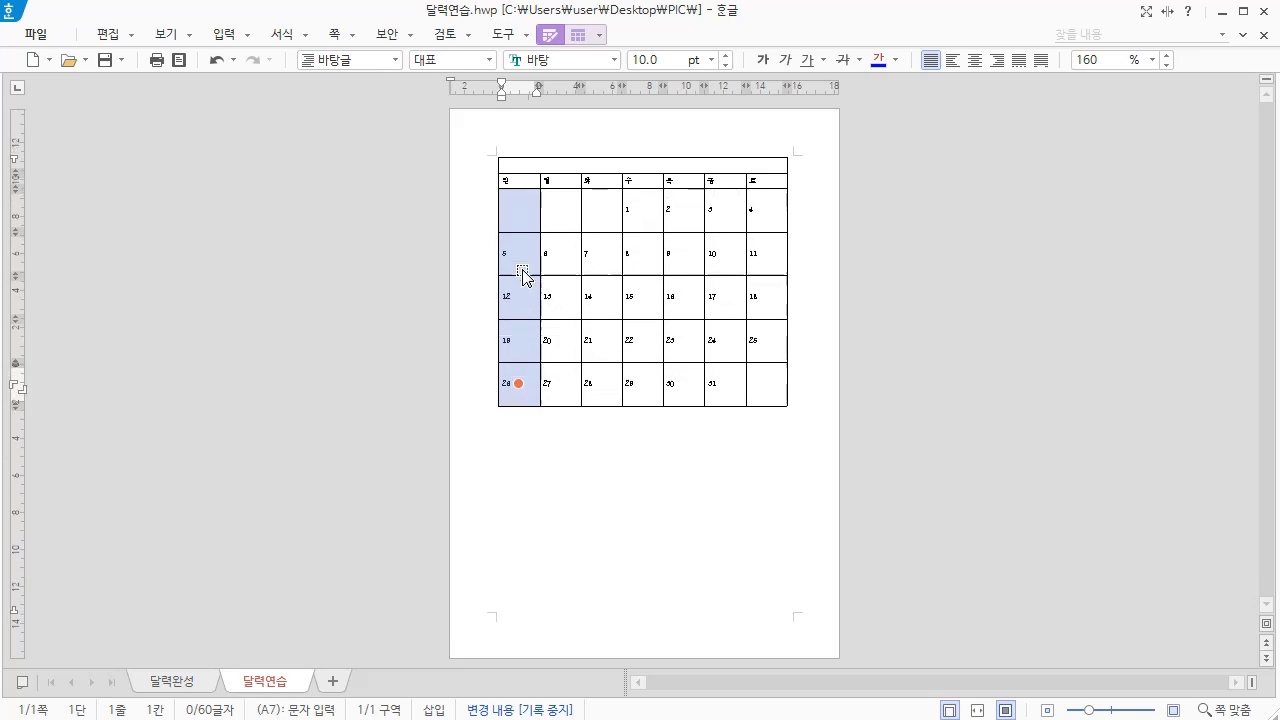
pyautogui.hotkey('ctrl', 'Down')
pyautogui.hotkey('ctrl', 'Down')
pyautogui.hotkey('ctrl', 'Down')
pyautogui.hotkey('ctrl', 'Down')
pyautogui.hotkey('ctrl', 'Down')
pyautogui.hotkey('ctrl', 'Down')
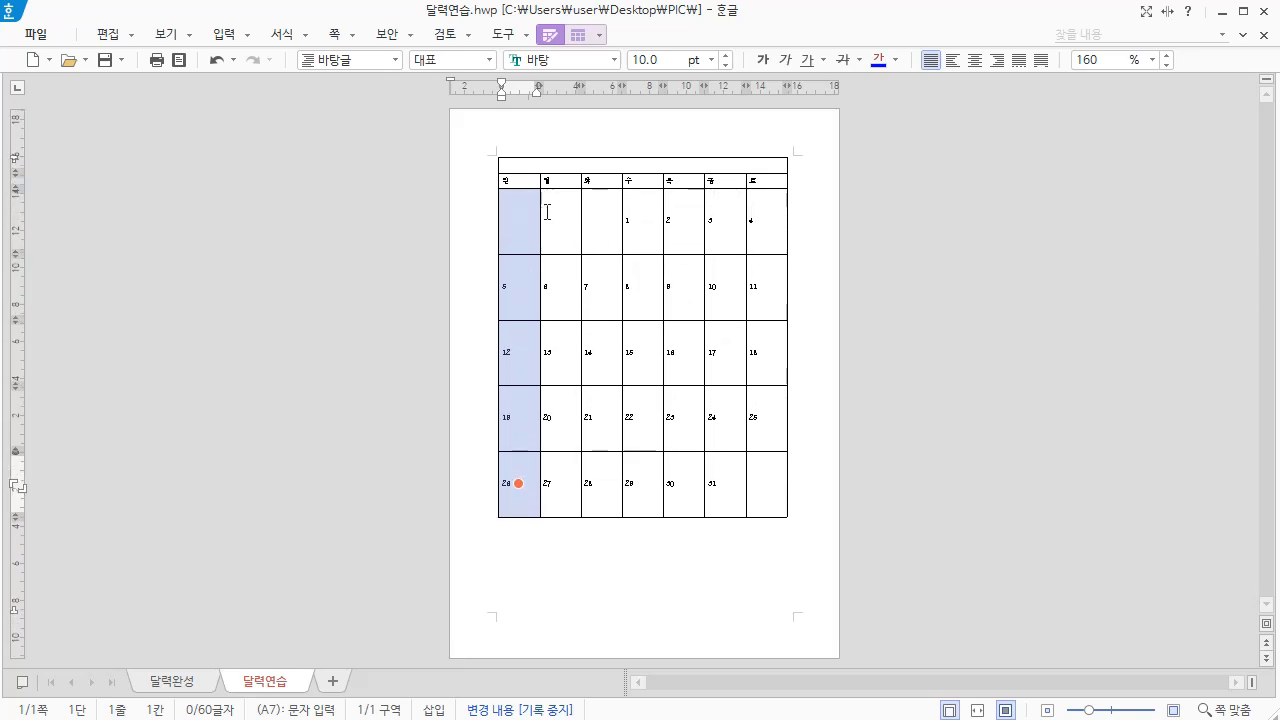
# Slightly increase the height of the weekday header row in the January calendar
pyautogui.click(532, 184)
pyautogui.hotkey('ctrl', 'Down')
pyautogui.hotkey('ctrl', 'Down')
pyautogui.hotkey('ctrl', 'Down')
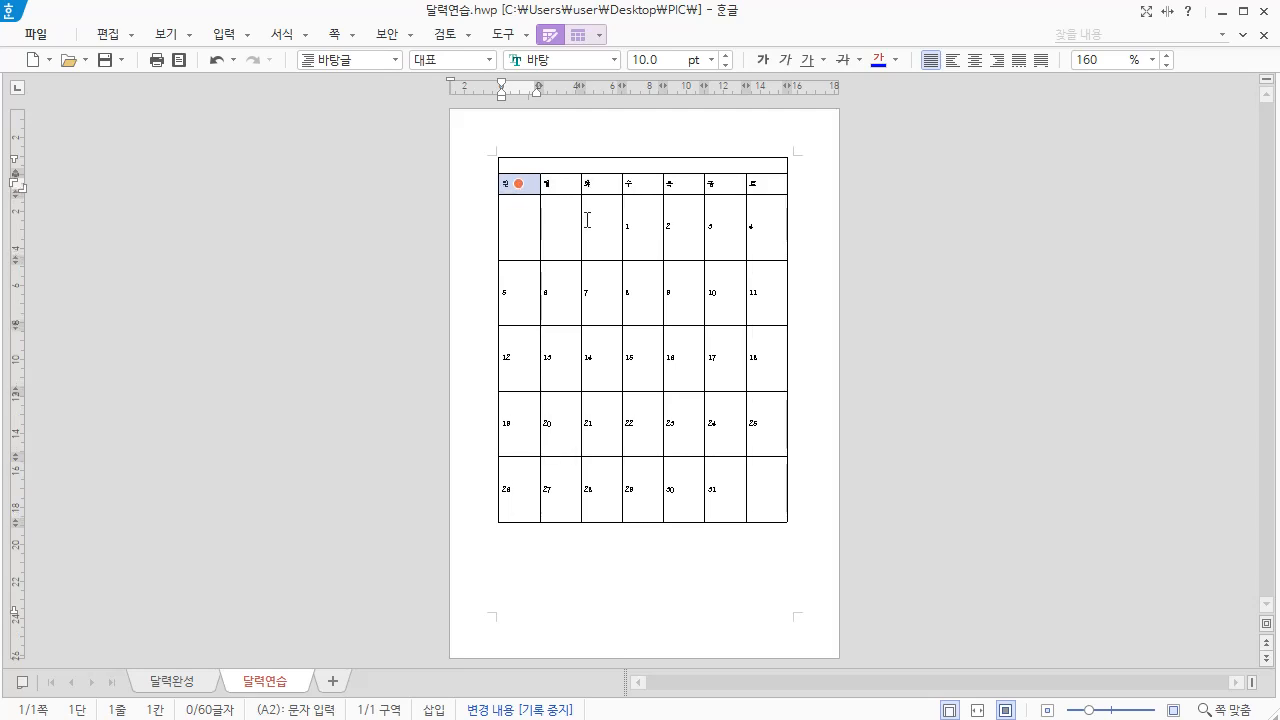
# Increase the height of the empty title row, A1, until the calendar fills the page down to the lower margin
pyautogui.click(523, 165)
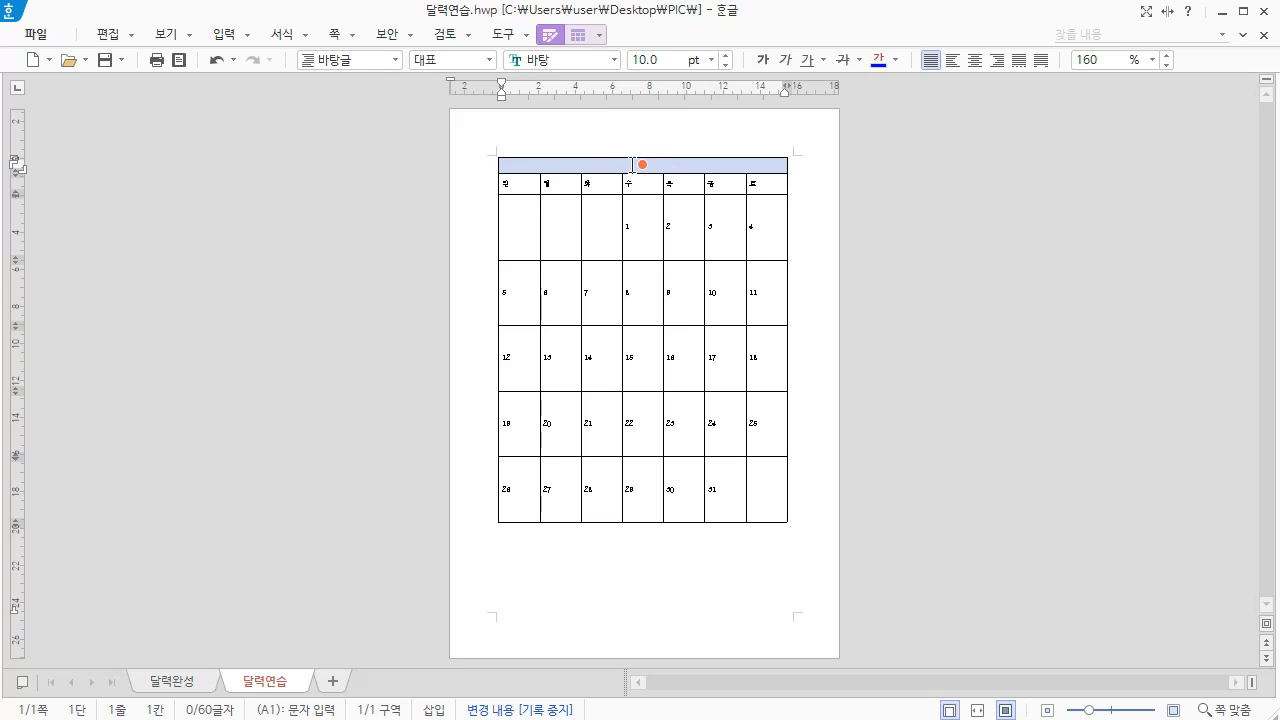
pyautogui.hotkey('ctrl', 'Down')
pyautogui.hotkey('ctrl', 'Down')
pyautogui.hotkey('ctrl', 'Down')
pyautogui.hotkey('ctrl', 'Down')
pyautogui.hotkey('ctrl', 'Down')
pyautogui.hotkey('ctrl', 'Down')
pyautogui.hotkey('ctrl', 'Down')
pyautogui.hotkey('ctrl', 'Down')
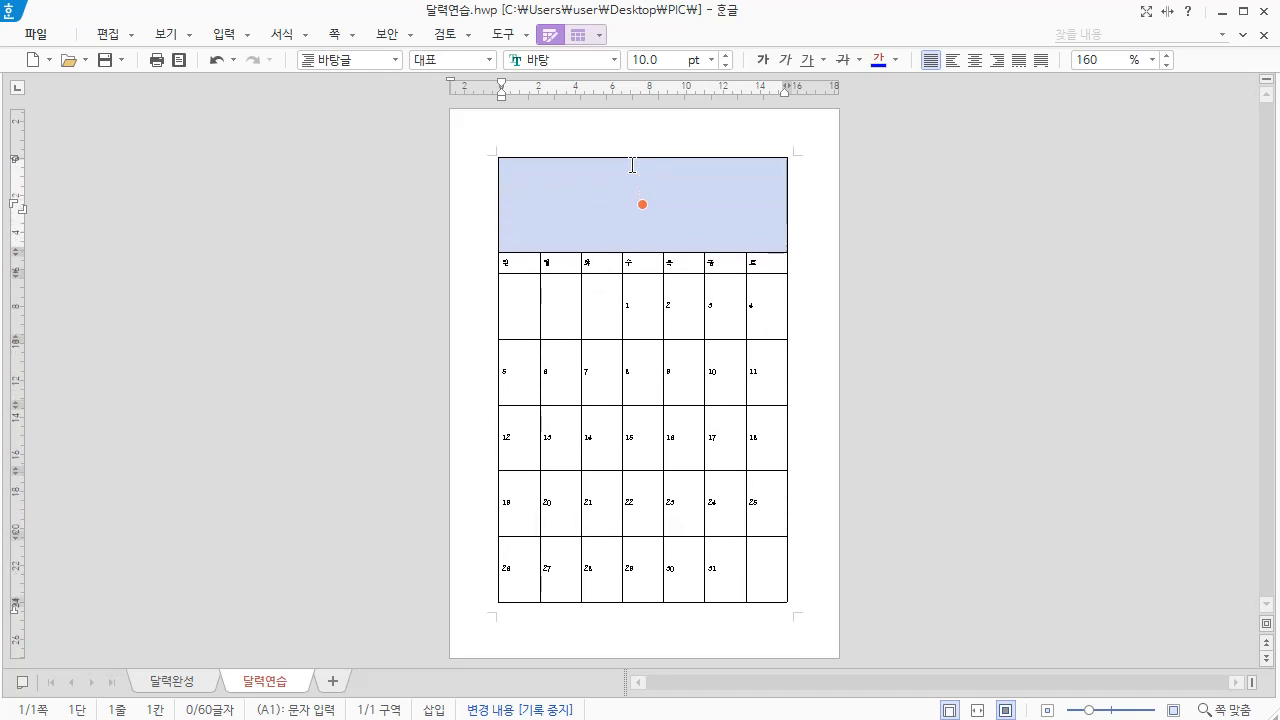
pyautogui.hotkey('ctrl', 'Down')
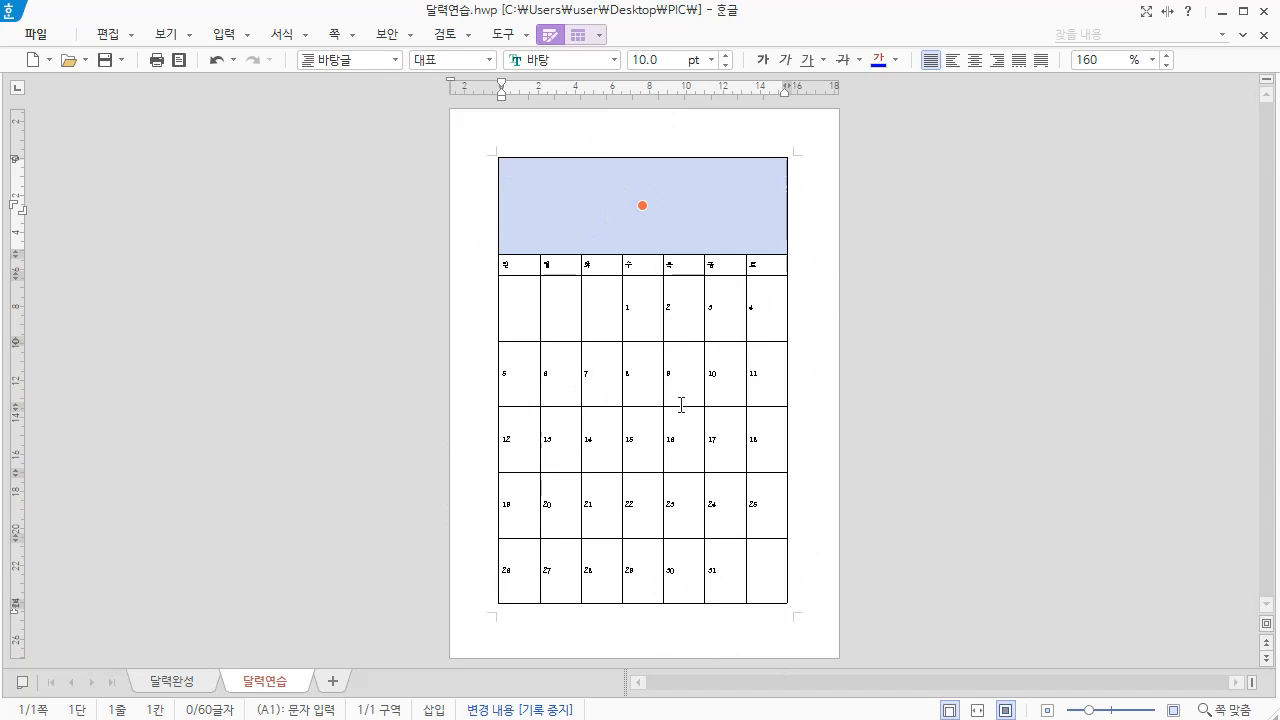
# Fill the empty title cell A1 of the January calendar with the picture 1월.jpg, embedded in the document and fitted to the cell size
pyautogui.click(977, 711)
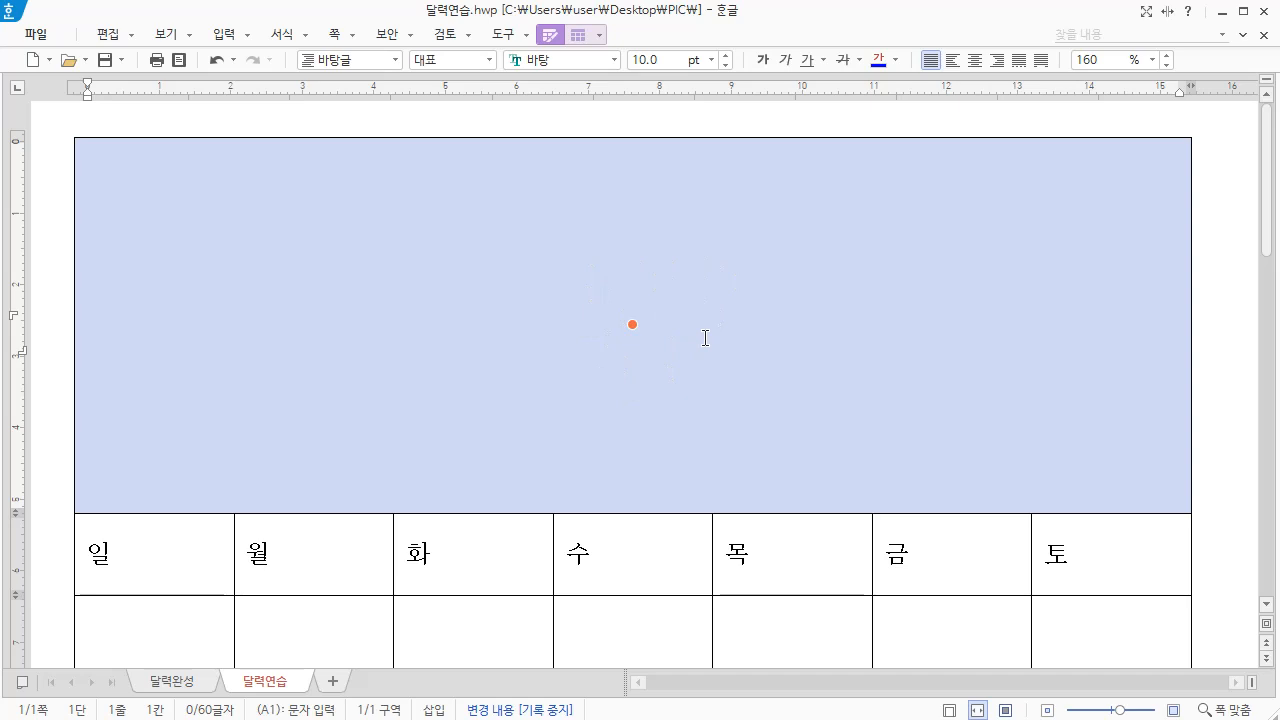
pyautogui.click(1203, 345)
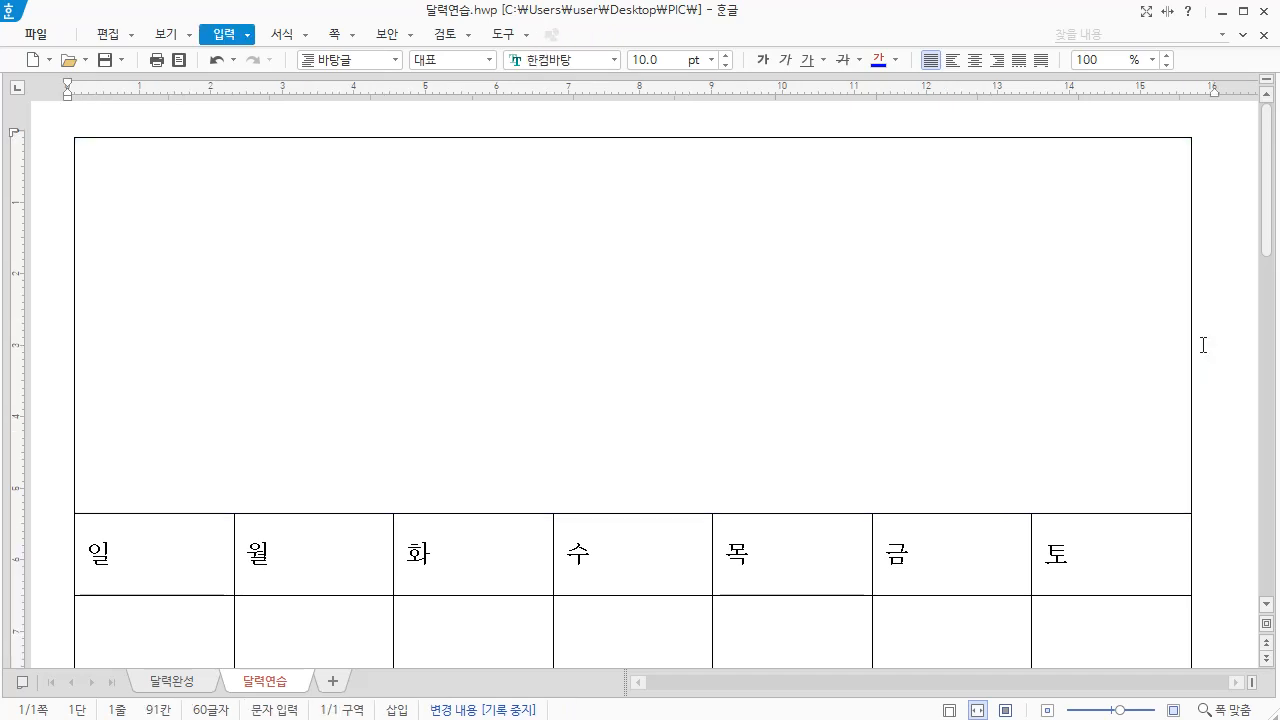
pyautogui.click(1144, 369)
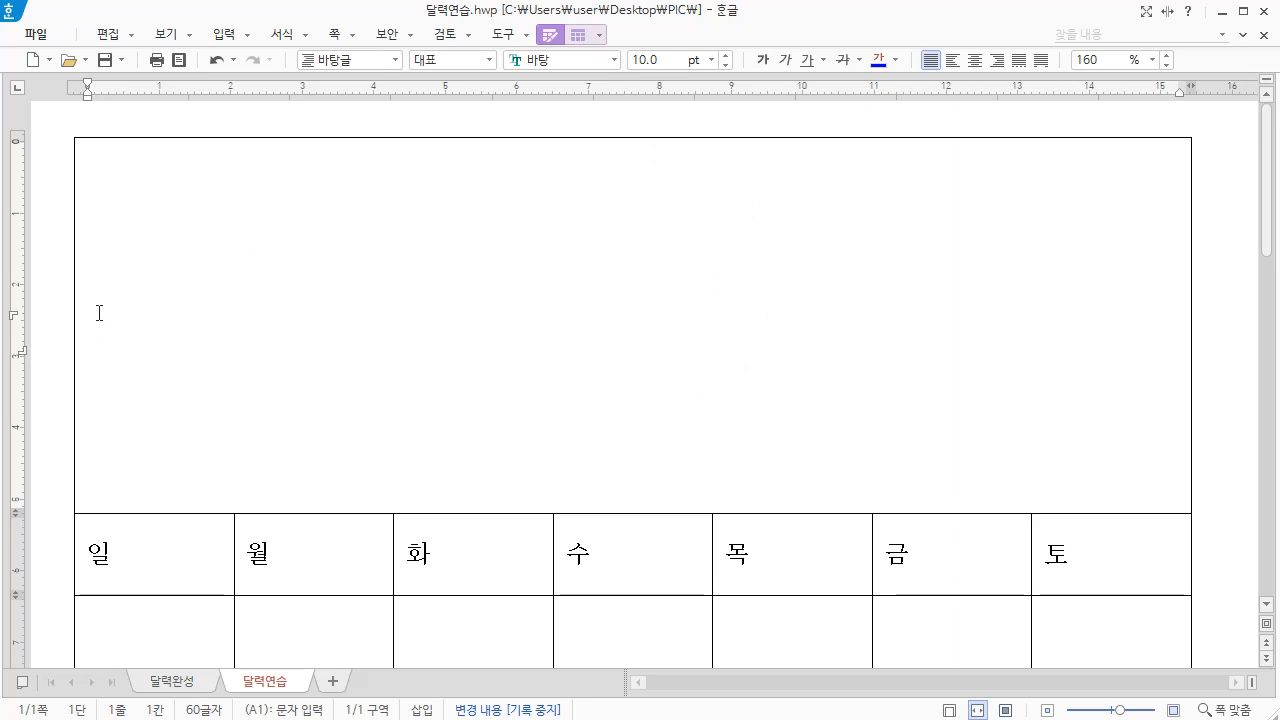
pyautogui.rightClick(120, 230)
pyautogui.moveTo(226, 497)
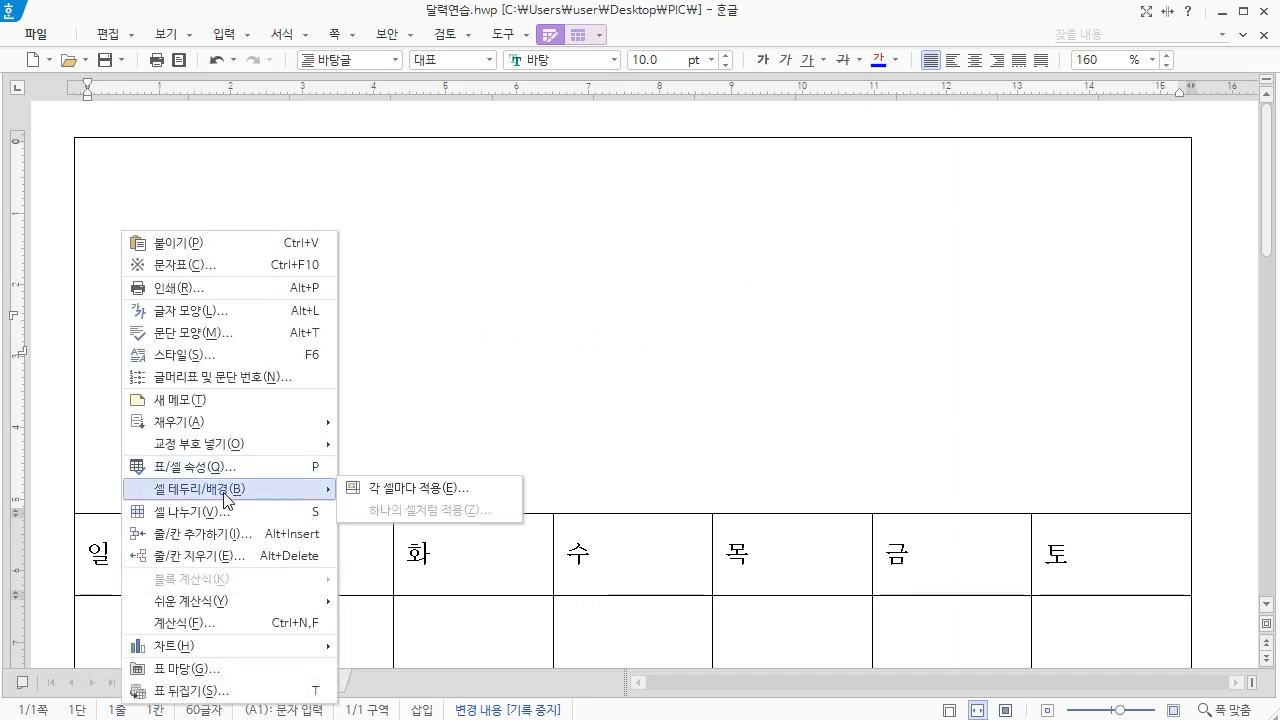
pyautogui.click(453, 497)
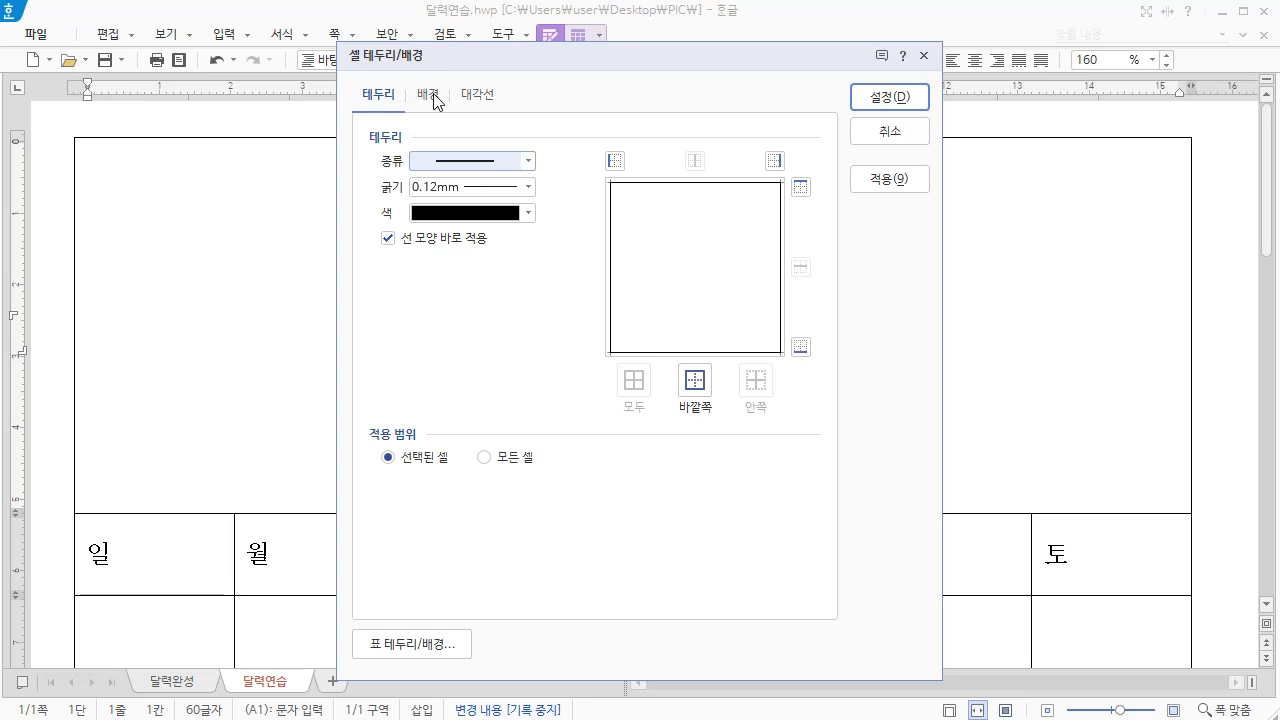
pyautogui.click(433, 100)
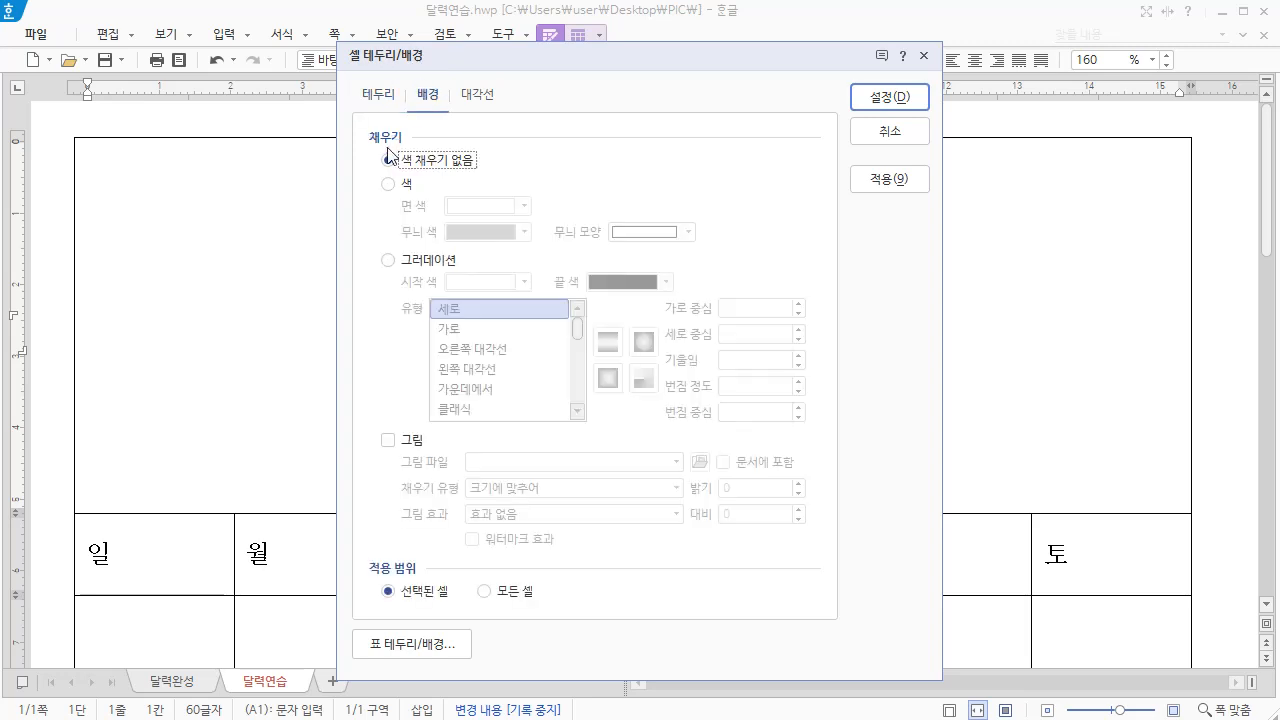
pyautogui.click(390, 440)
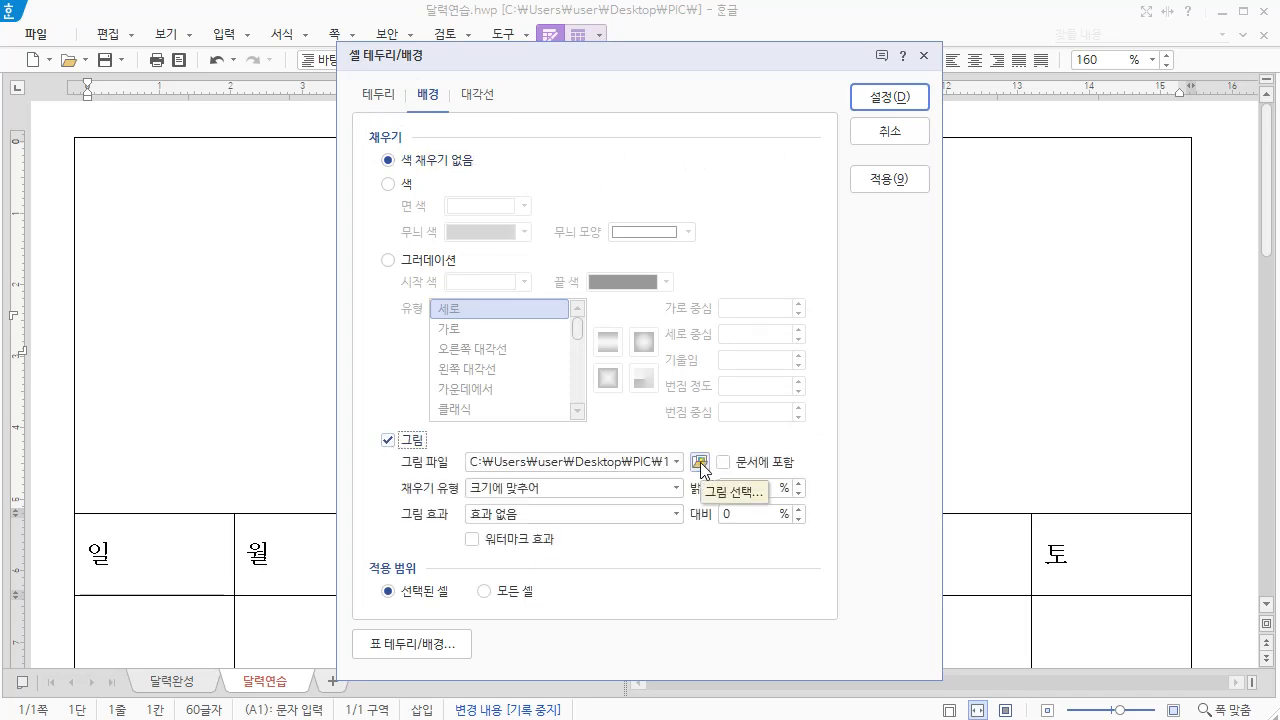
pyautogui.click(700, 463)
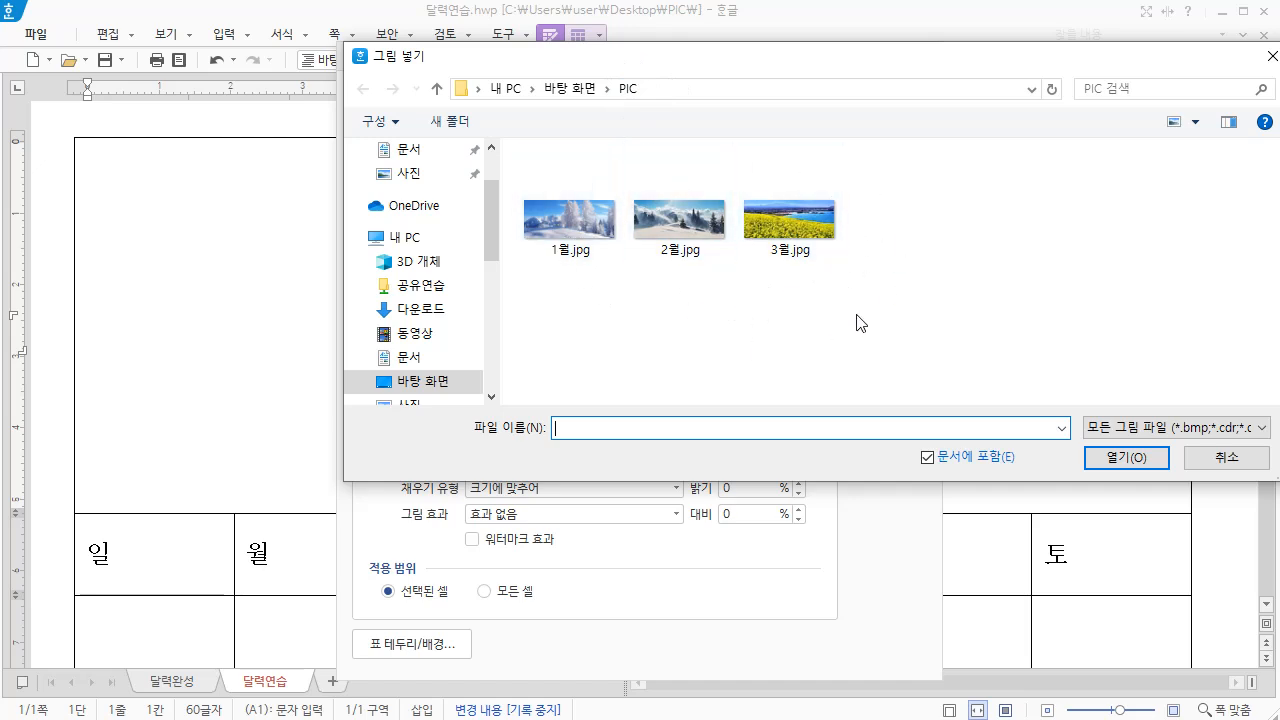
pyautogui.click(567, 220)
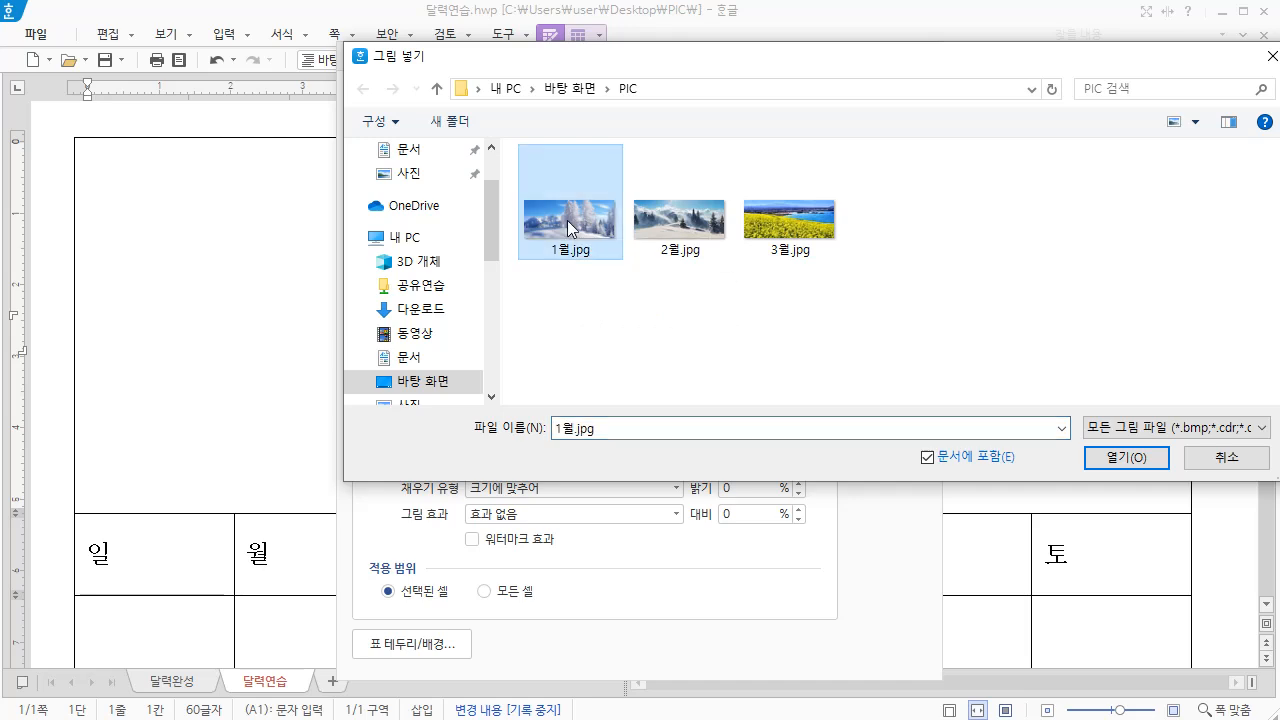
pyautogui.click(1127, 464)
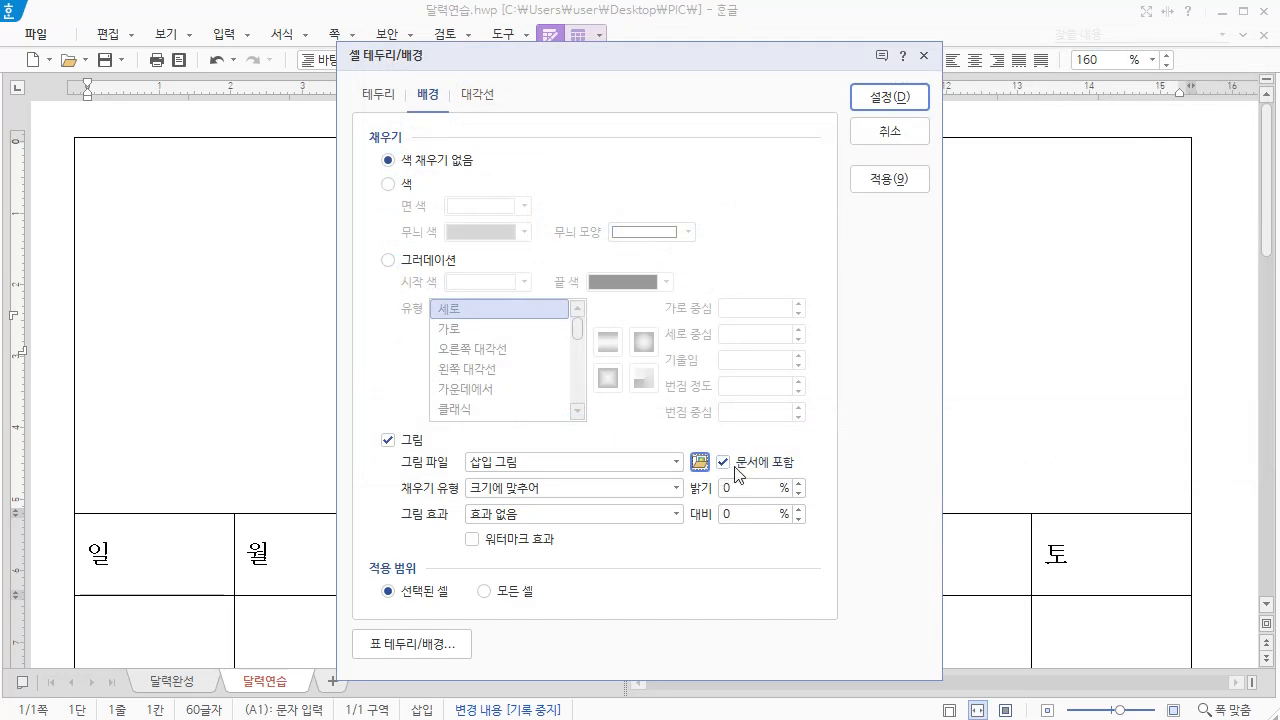
pyautogui.click(889, 97)
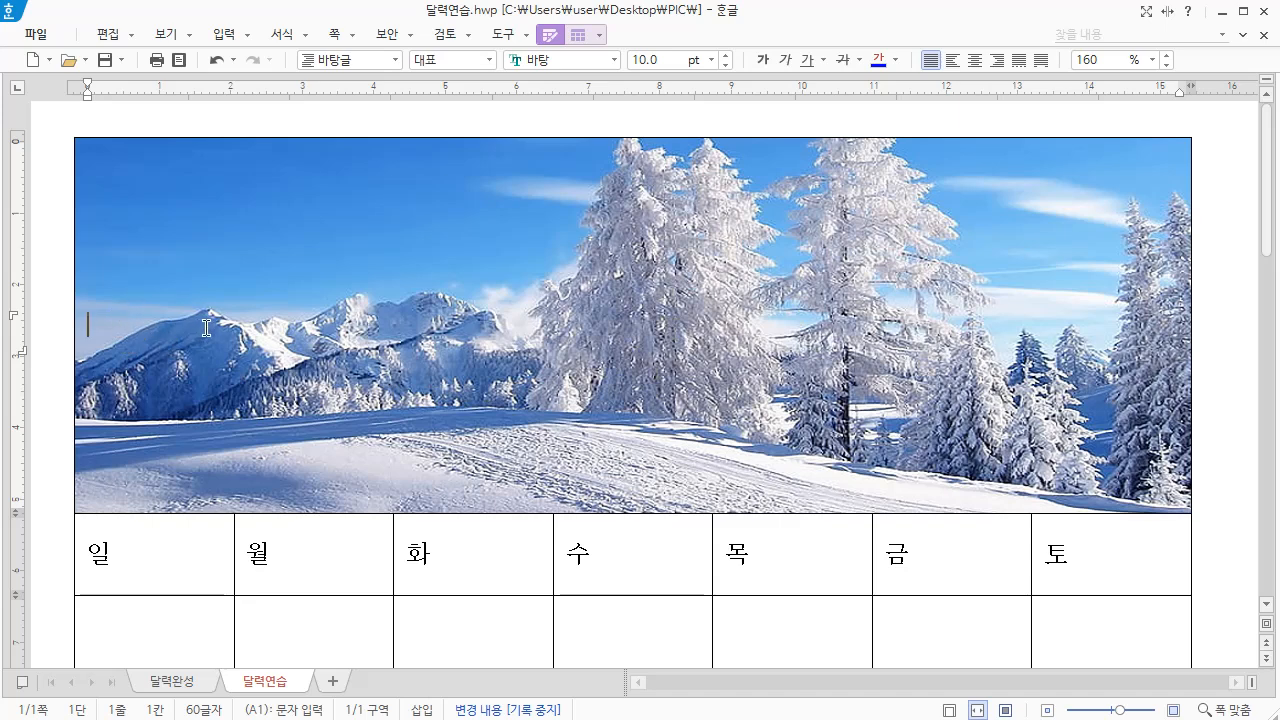
# Insert the two-line title "2025년" and "1월" in the picture cell, indent the second line slightly, and set the font to HY견고딕
pyautogui.write('2025년 1월')
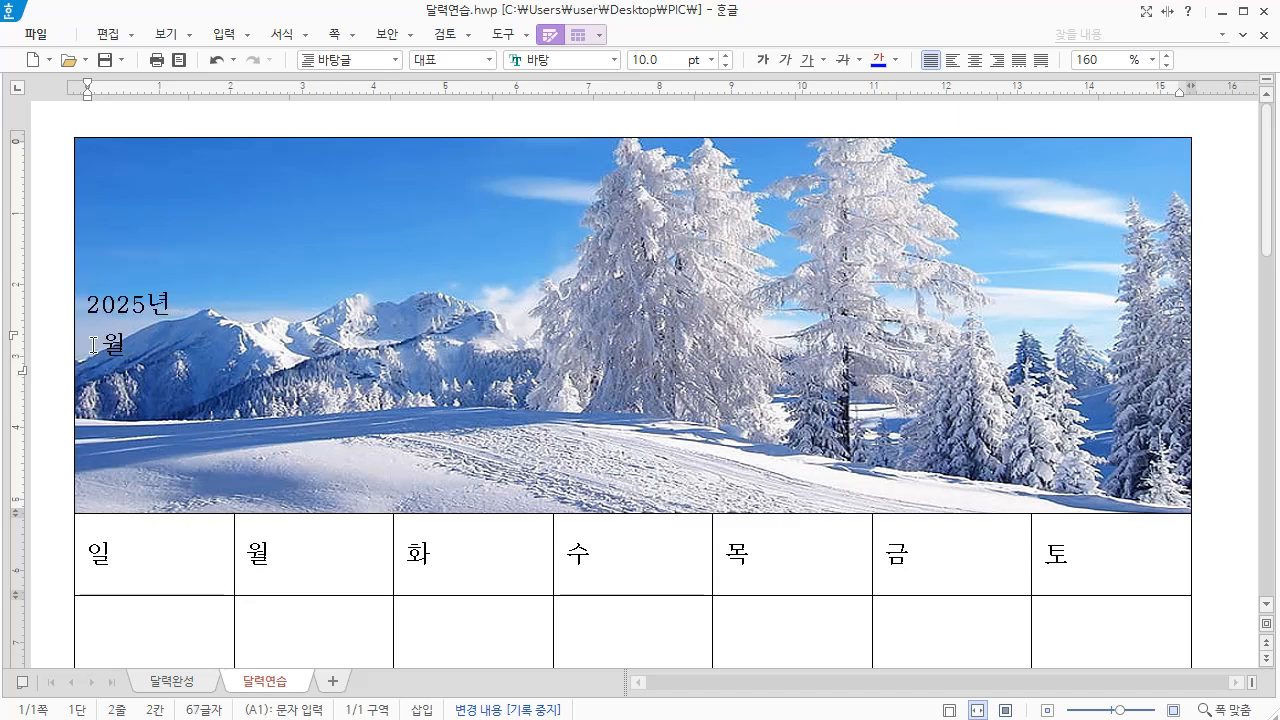
pyautogui.click(91, 344)
pyautogui.moveTo(87, 302); pyautogui.dragTo(176, 343)
pyautogui.click(589, 60)
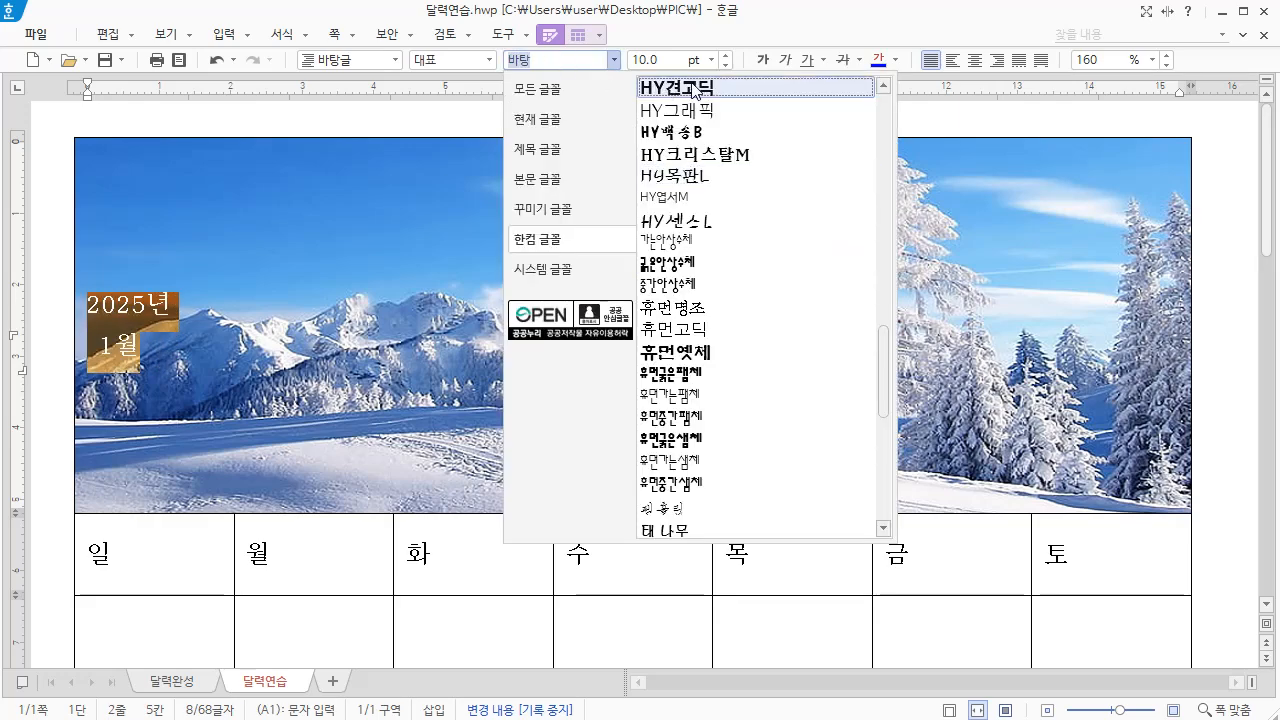
pyautogui.click(693, 87)
# Make the 2025년 1월 title 25 pt, bold and white
pyautogui.click(628, 62)
pyautogui.write('25')
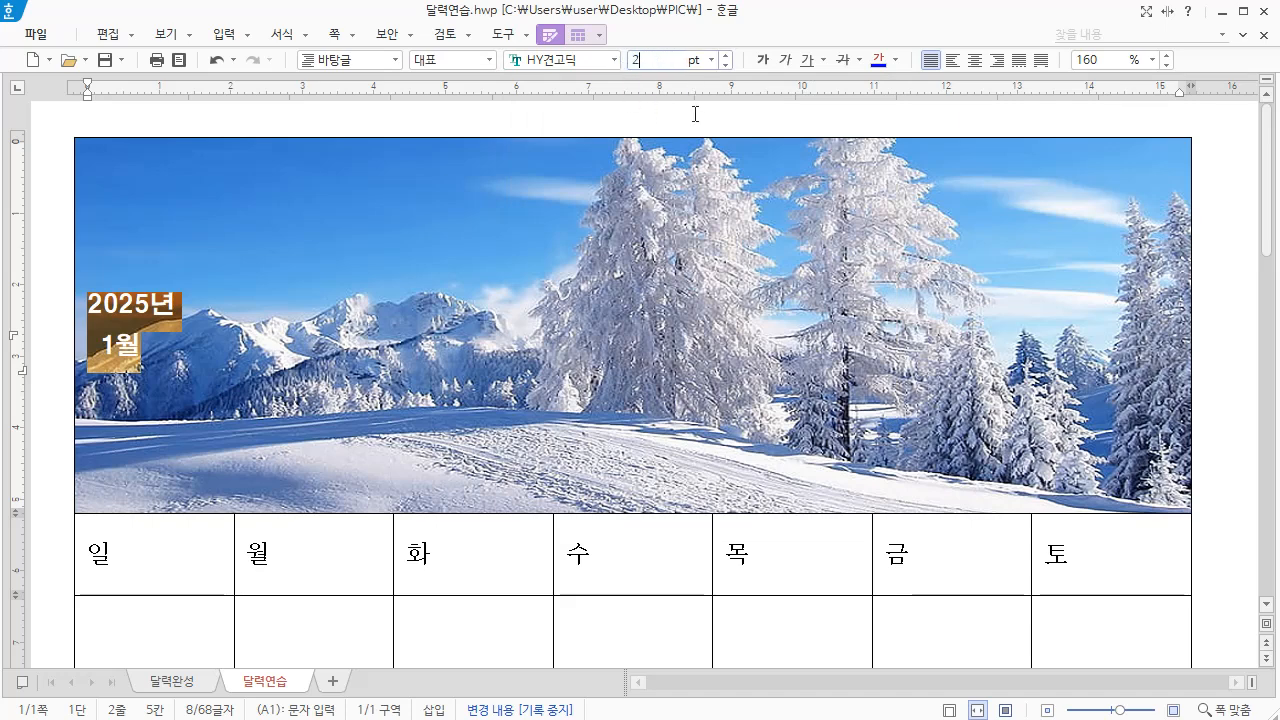
pyautogui.click(766, 66)
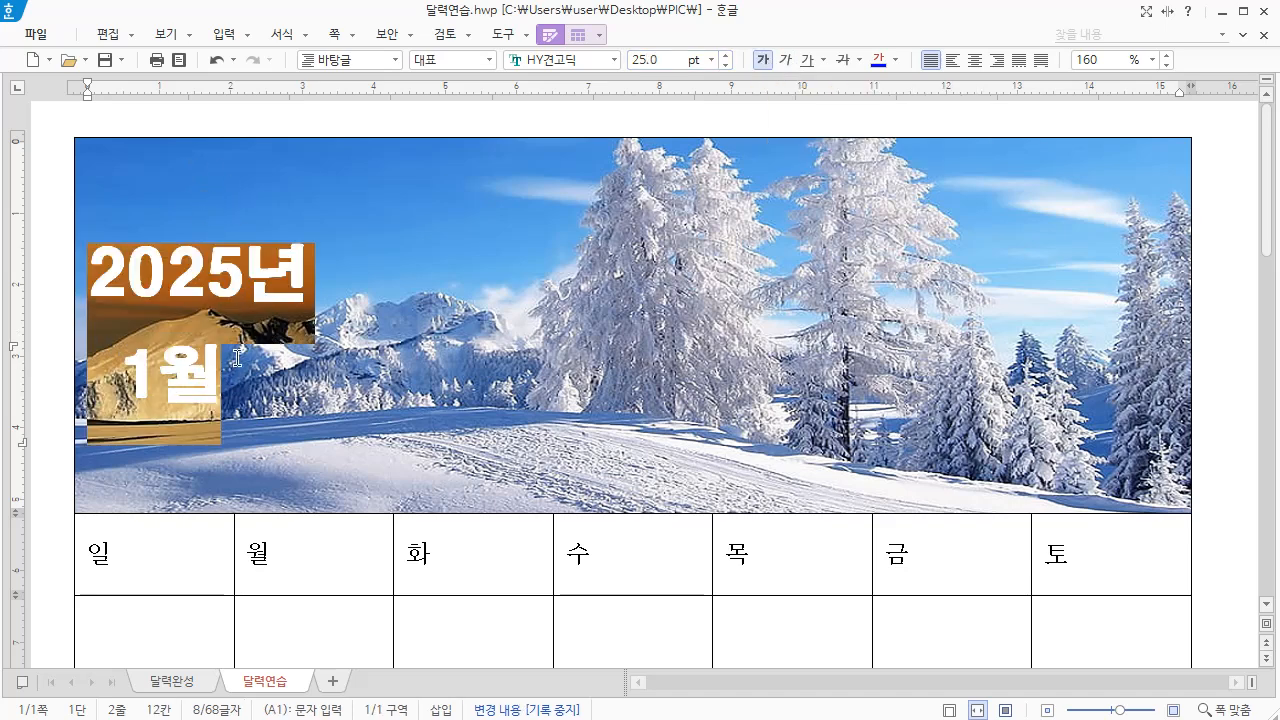
pyautogui.click(896, 60)
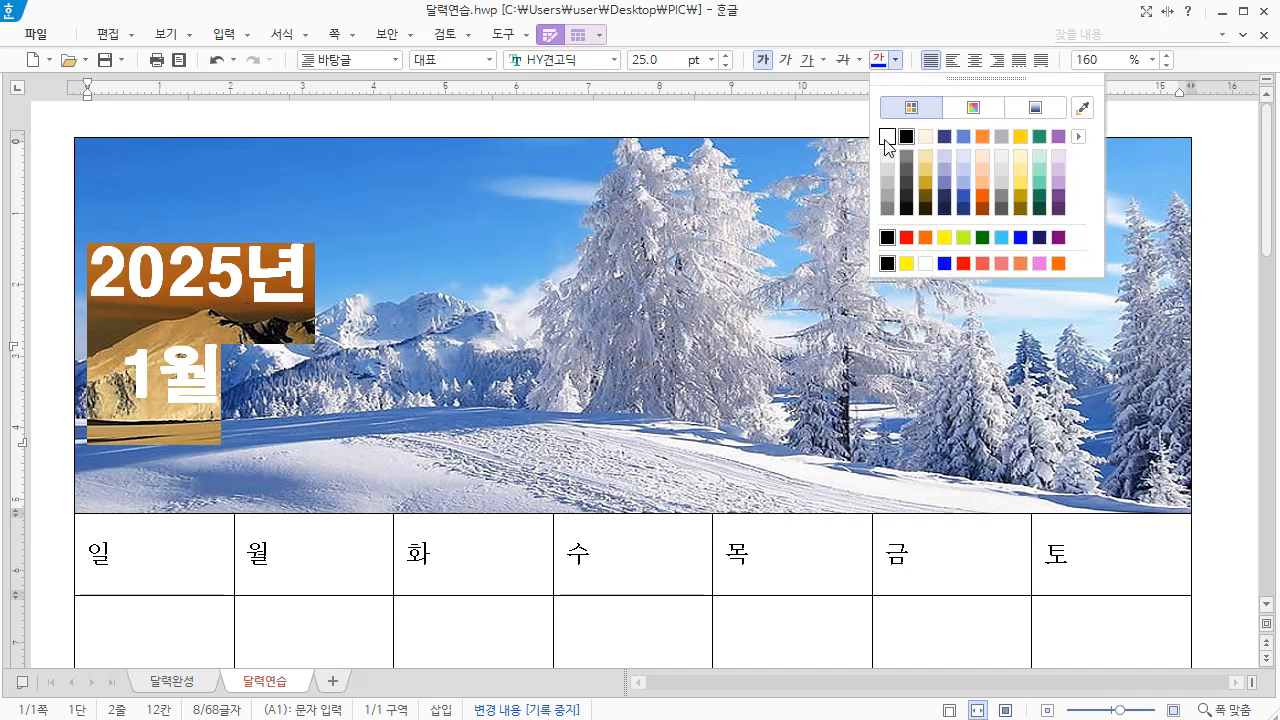
pyautogui.click(884, 142)
pyautogui.click(255, 345)
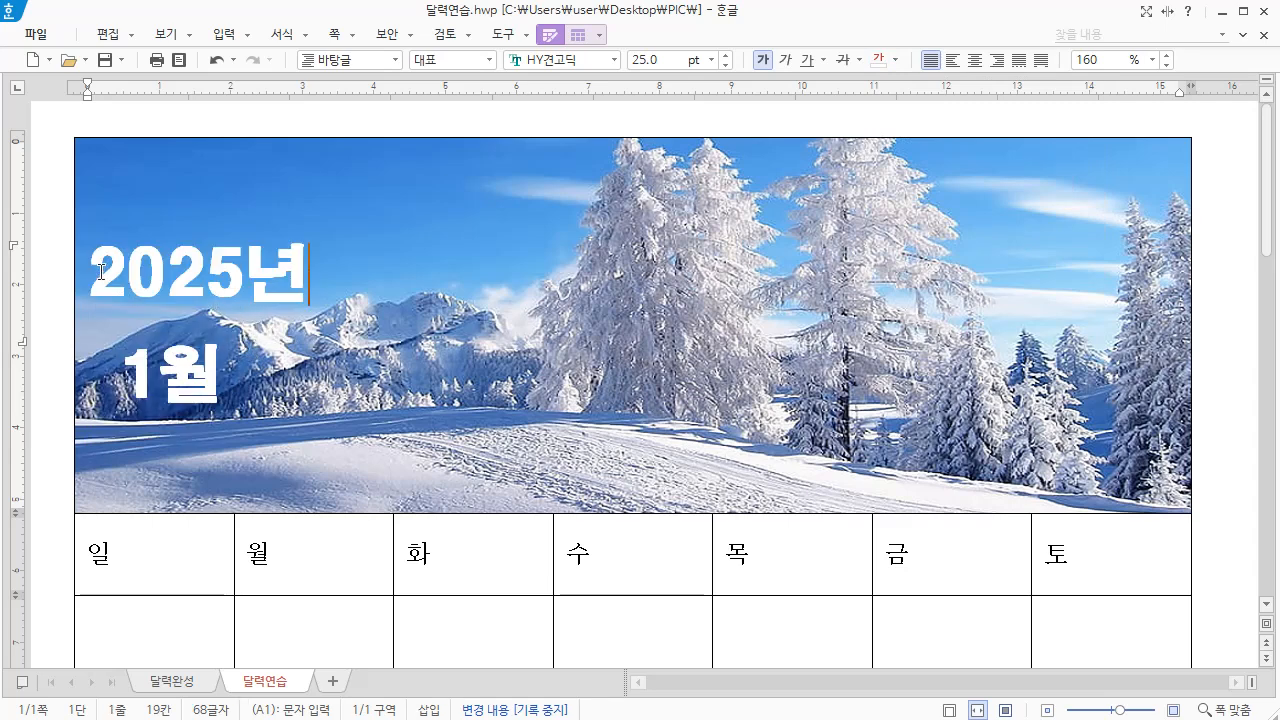
# Set the line spacing of the two title lines, 2025년 and 1월, to 110%
pyautogui.moveTo(92, 268); pyautogui.dragTo(278, 368)
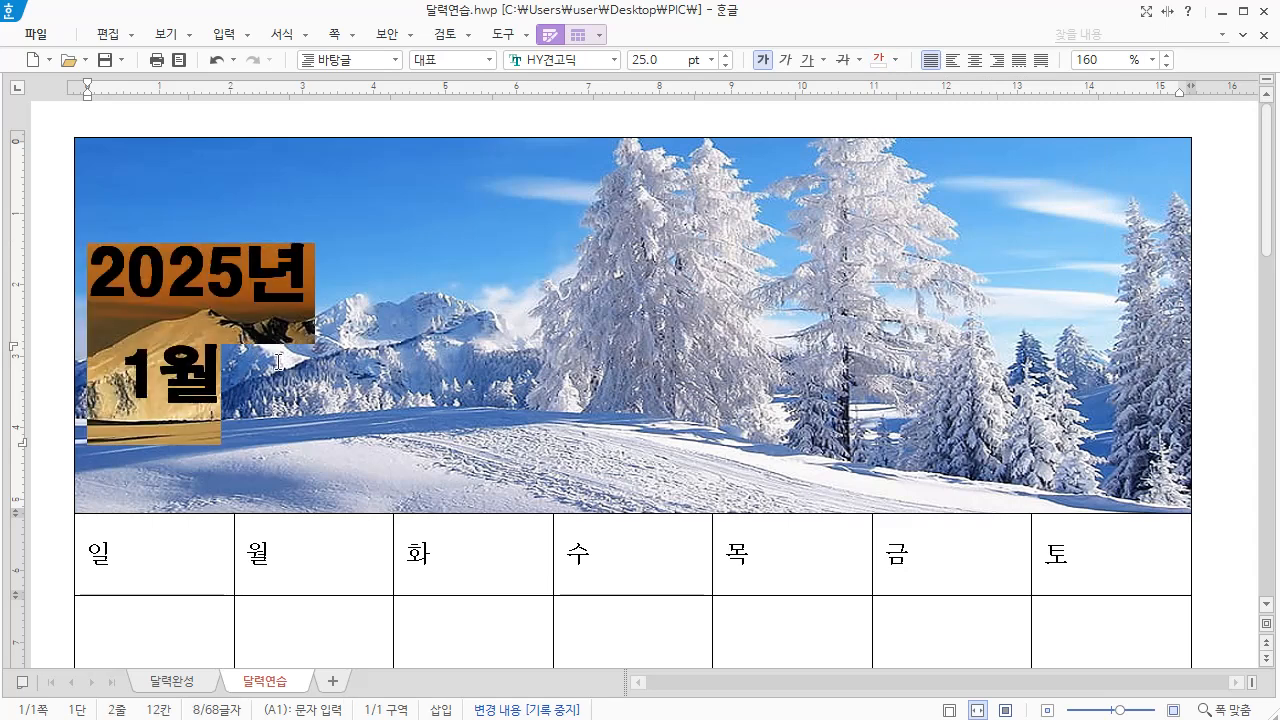
pyautogui.rightClick(252, 262)
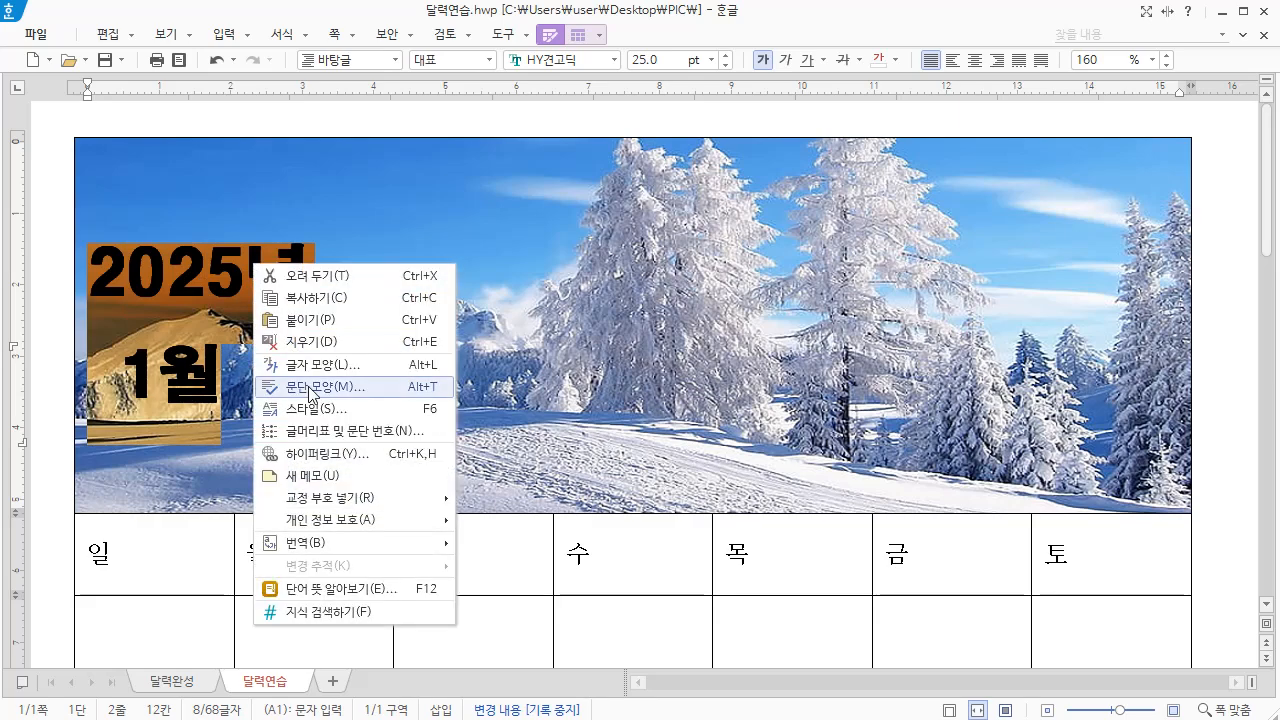
pyautogui.click(310, 388)
pyautogui.click(474, 359)
pyautogui.moveTo(474, 359); pyautogui.dragTo(403, 362)
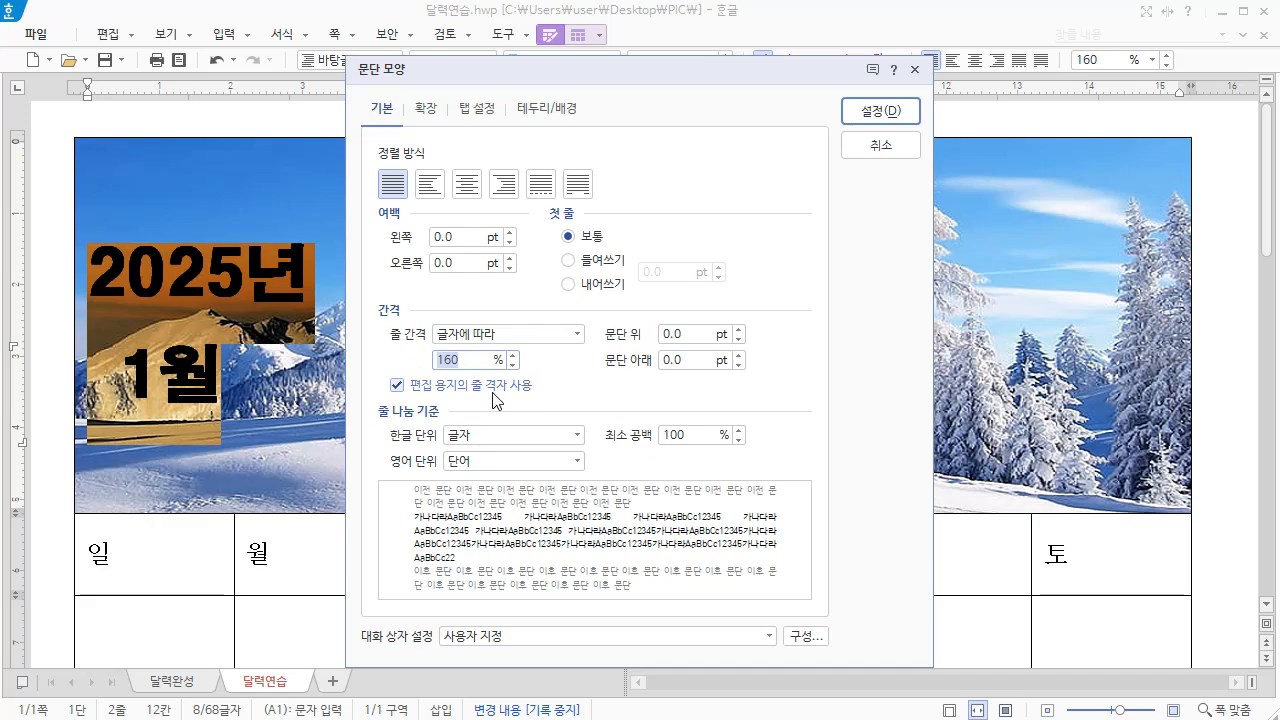
pyautogui.write('110')
pyautogui.click(882, 111)
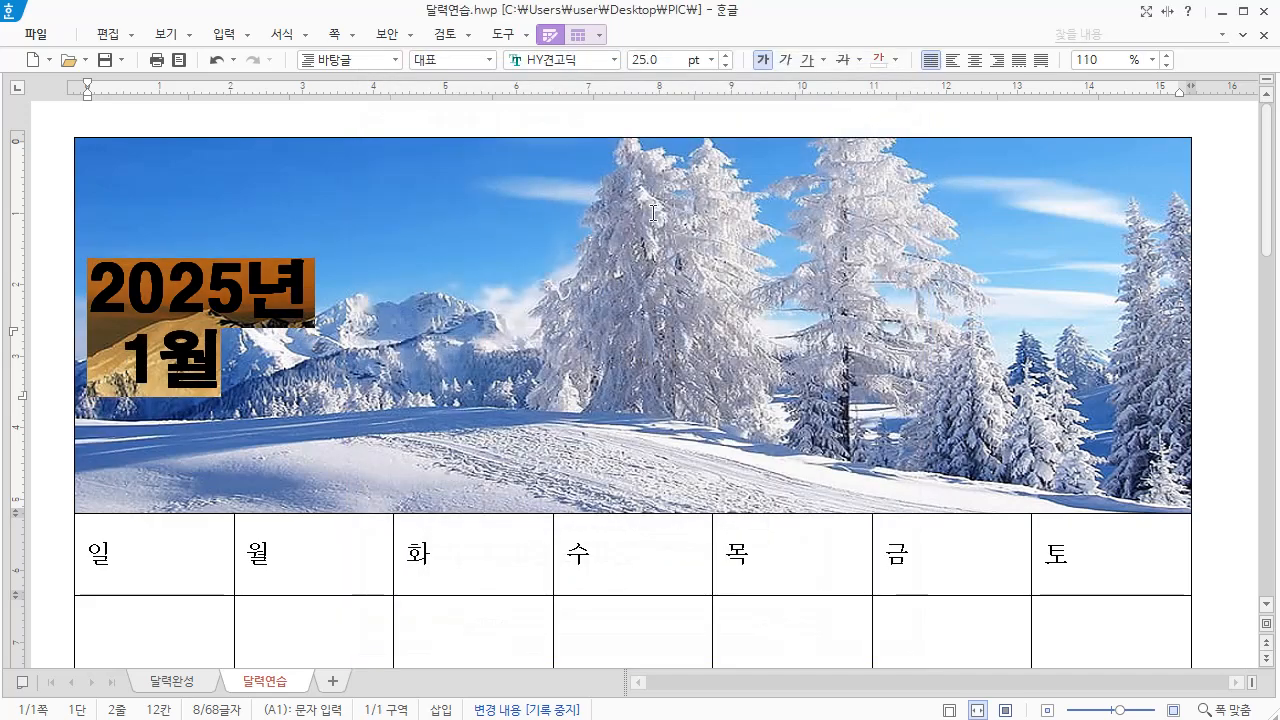
pyautogui.click(653, 213)
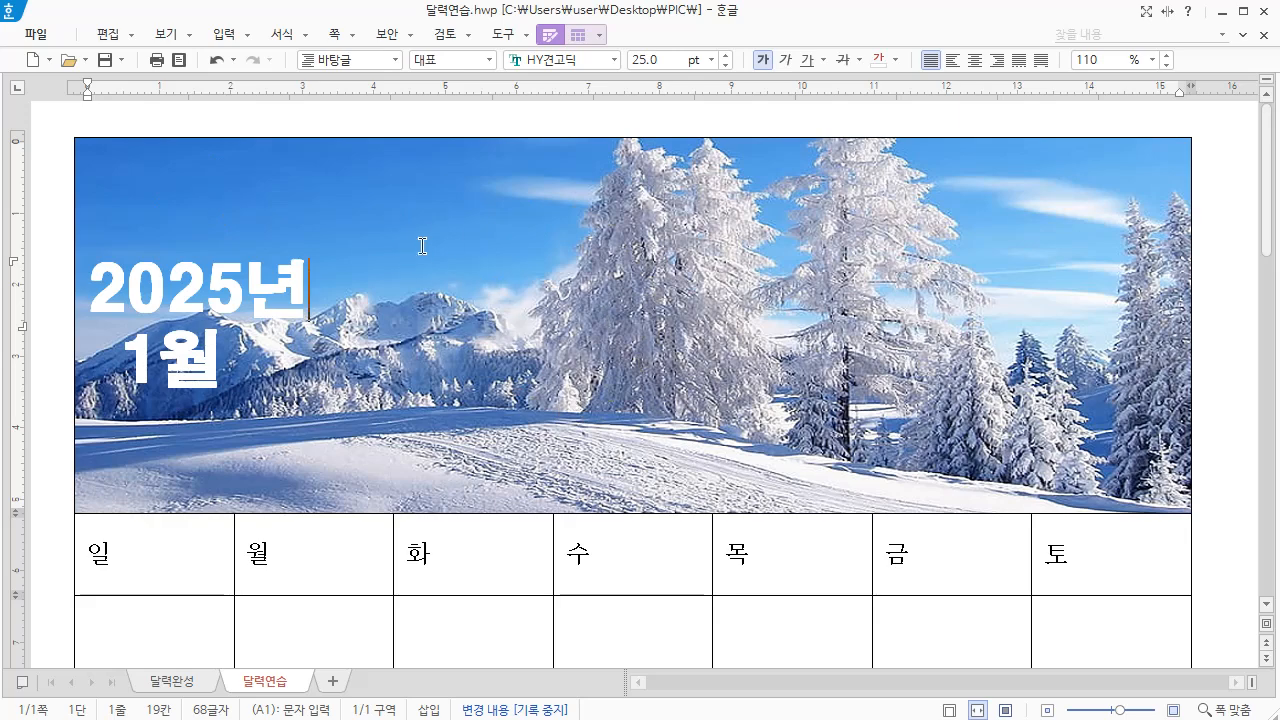
# Give the picture cell its own inner margins of 5 mm above and on the left, and align its text vertically to the top
pyautogui.rightClick(430, 187)
pyautogui.click(515, 424)
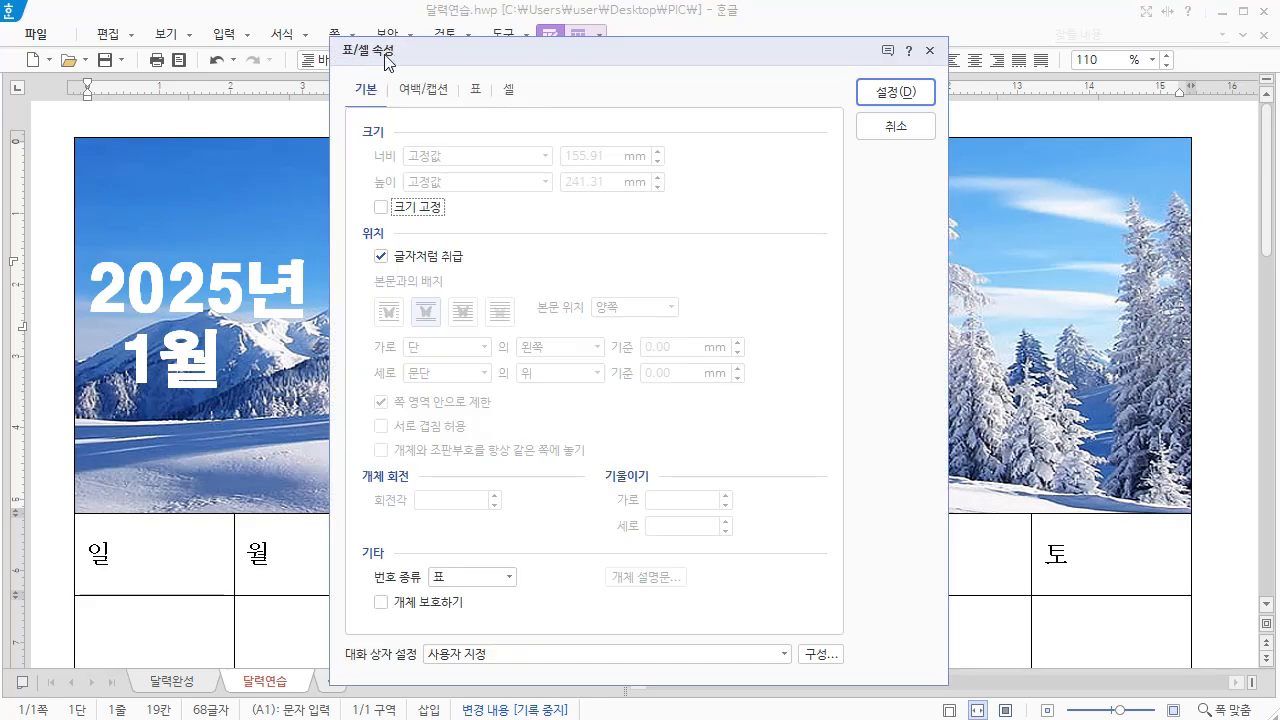
pyautogui.click(509, 89)
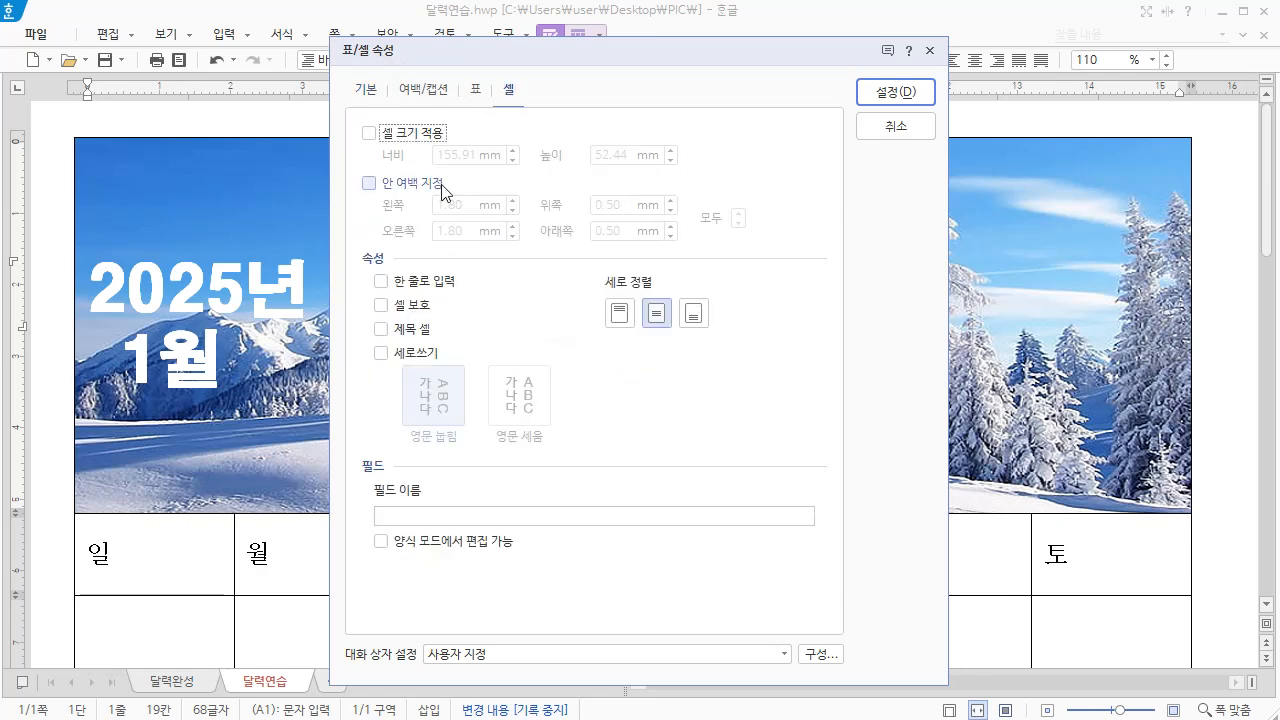
pyautogui.click(369, 184)
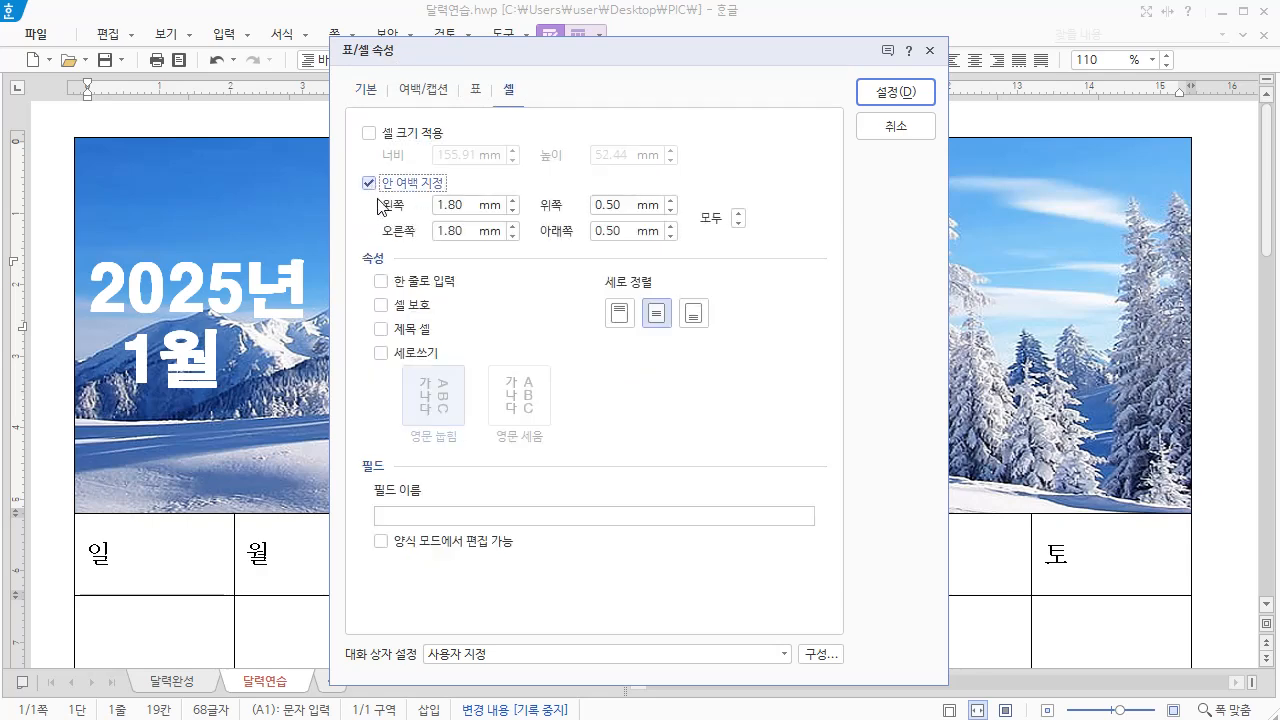
pyautogui.press('Tab')
pyautogui.press('Tab')
pyautogui.press('Tab')
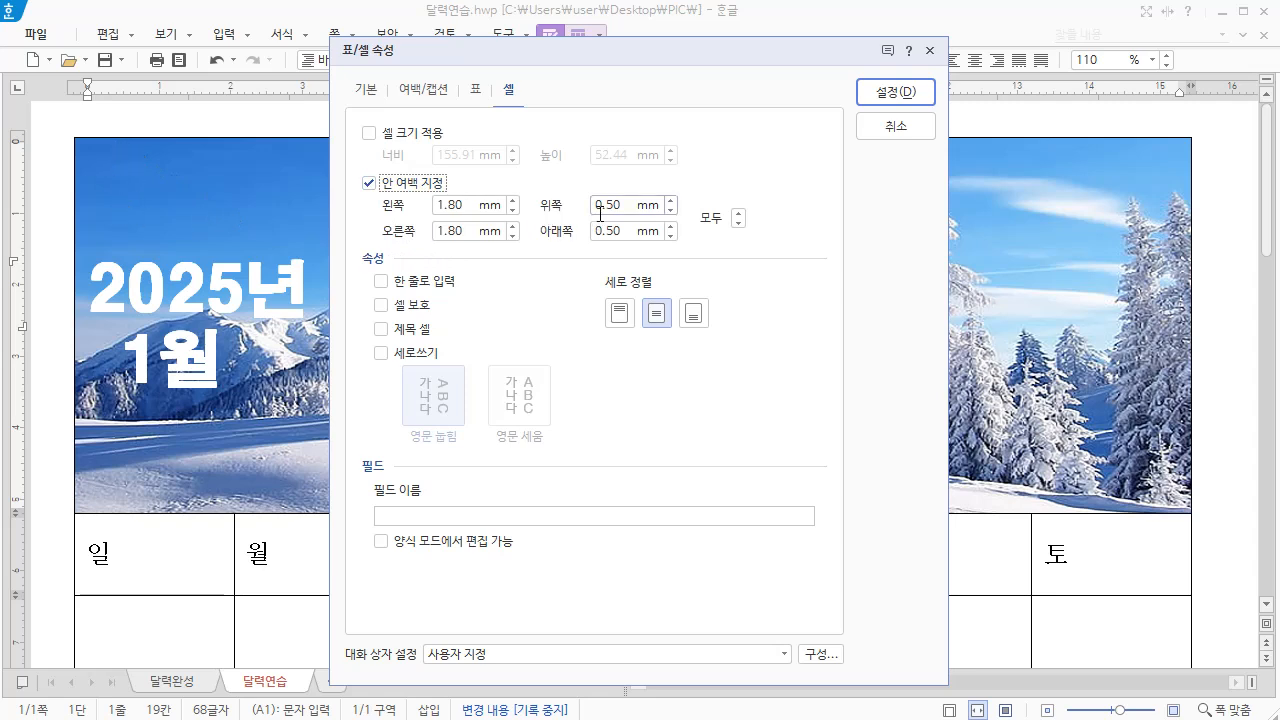
pyautogui.write('5')
pyautogui.moveTo(470, 205); pyautogui.dragTo(410, 206)
pyautogui.write('5')
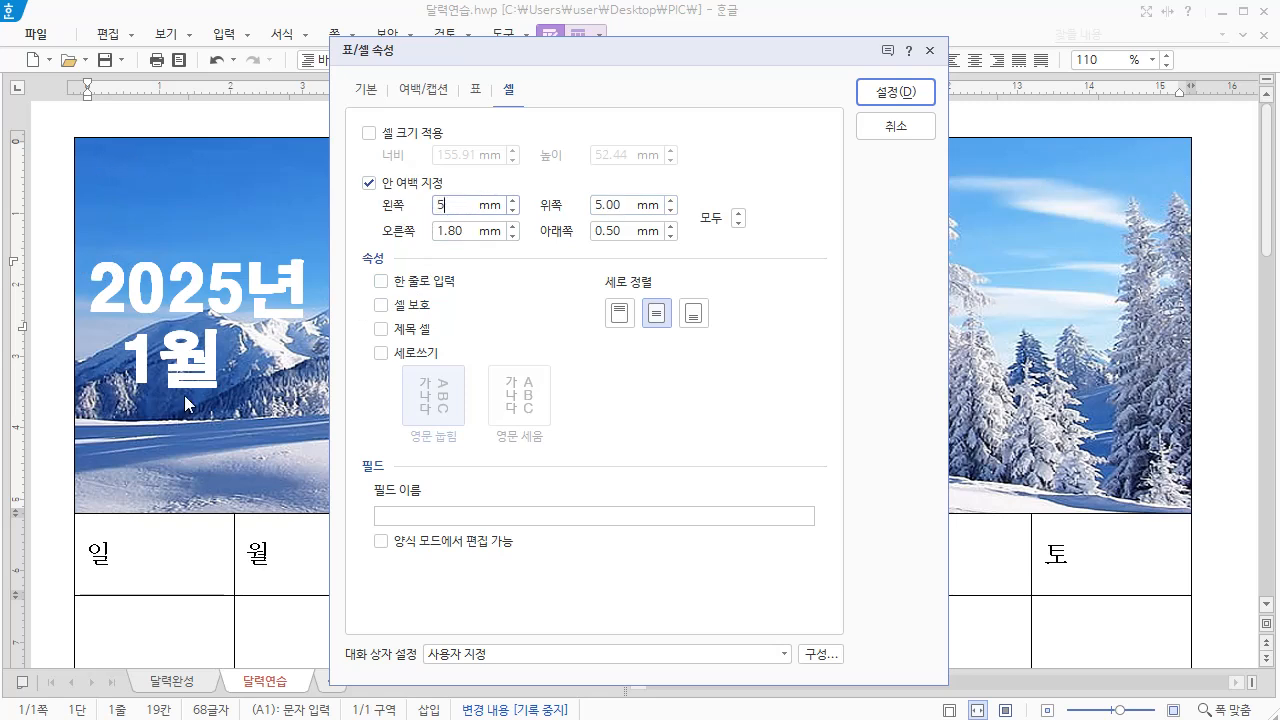
pyautogui.click(621, 316)
pyautogui.click(889, 93)
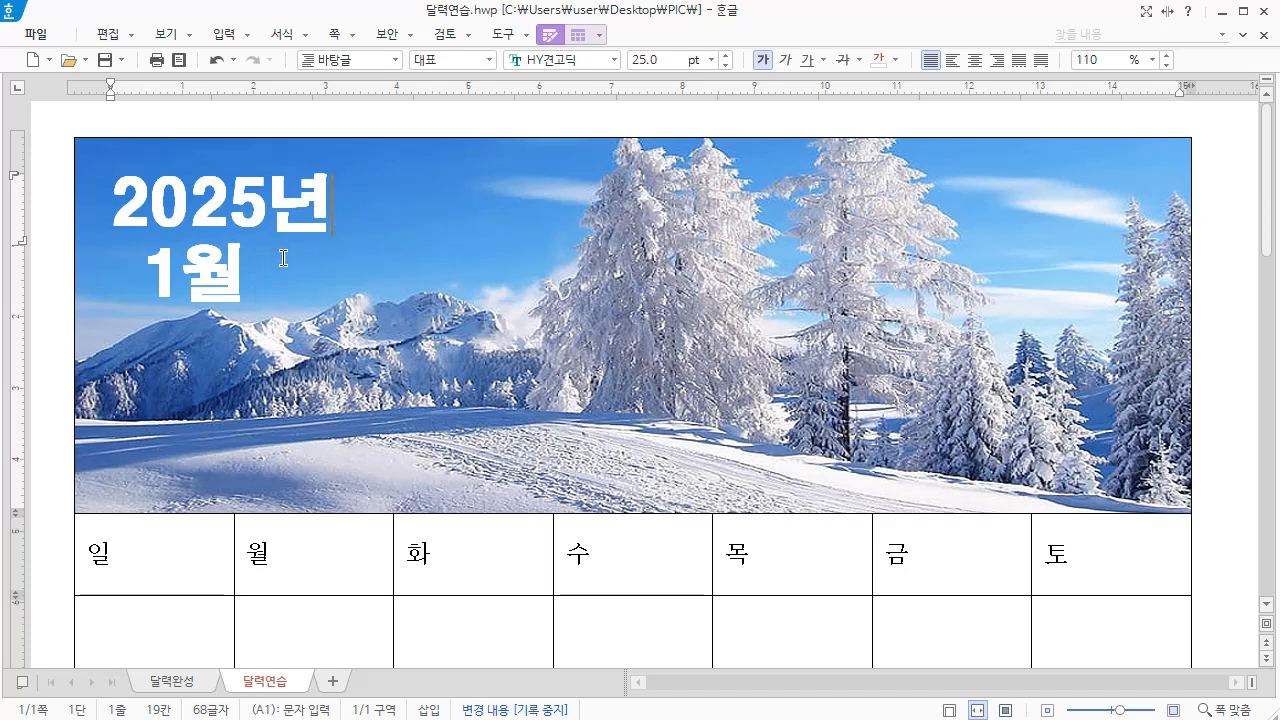
# Format the weekday header cells A2 to G2 in 휴먼고딕, 13 pt, bold and centred
pyautogui.click(127, 575)
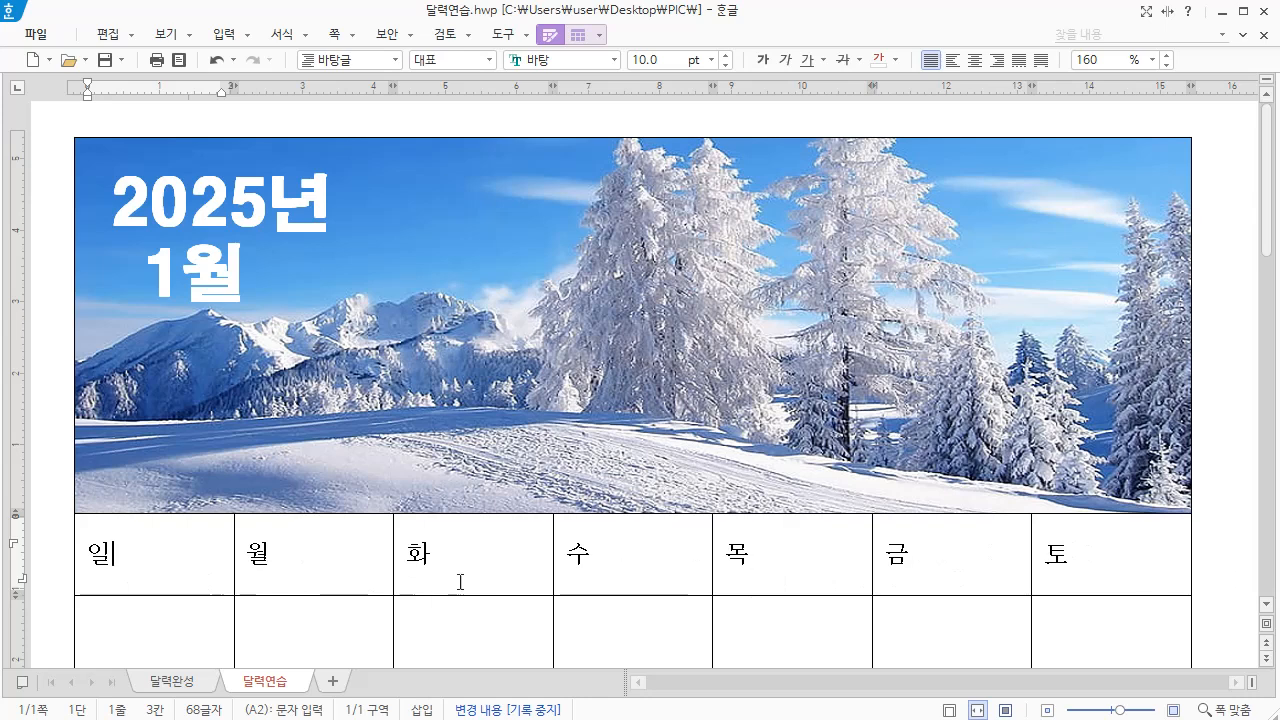
pyautogui.moveTo(121, 551); pyautogui.dragTo(1091, 571)
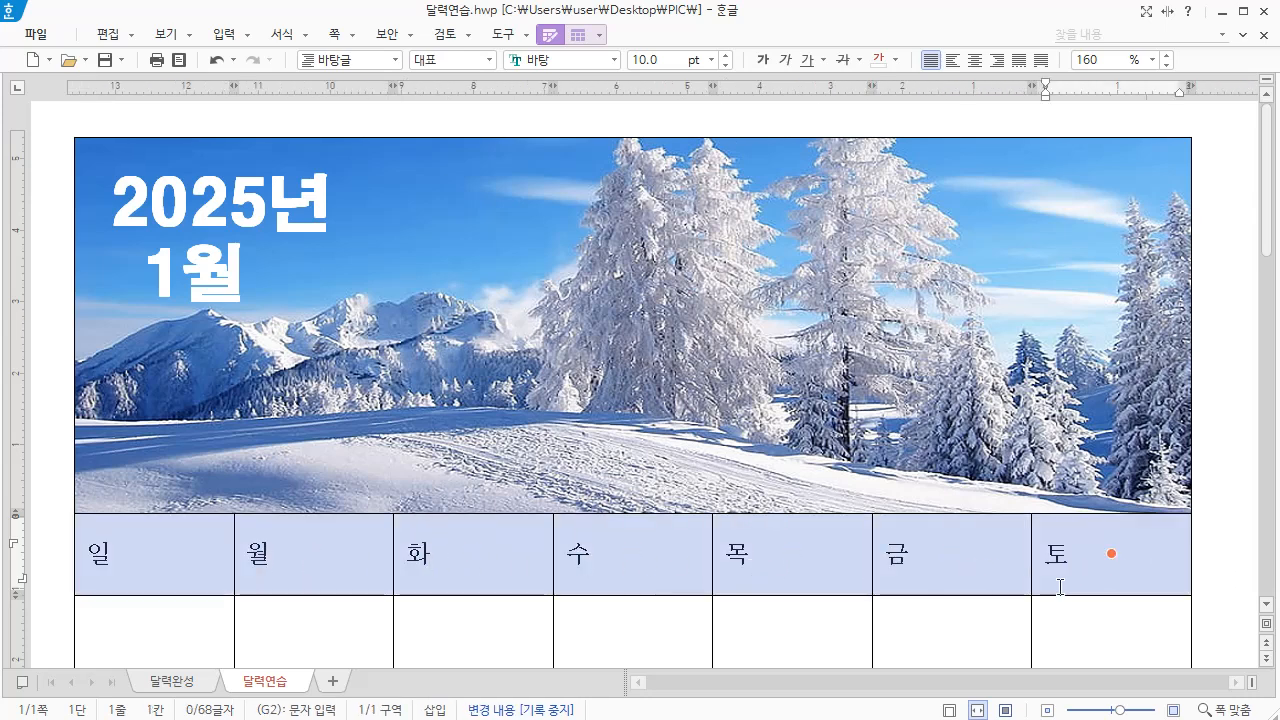
pyautogui.click(614, 60)
pyautogui.click(676, 121)
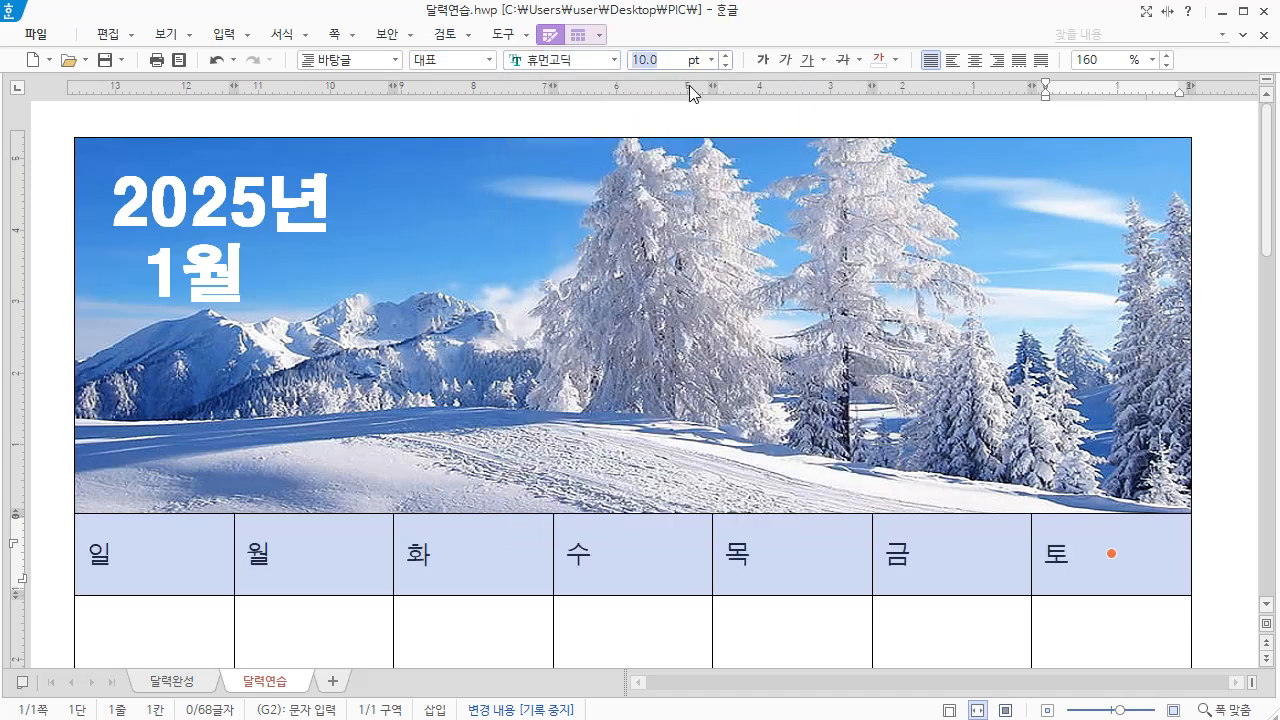
pyautogui.write('13')
pyautogui.click(763, 60)
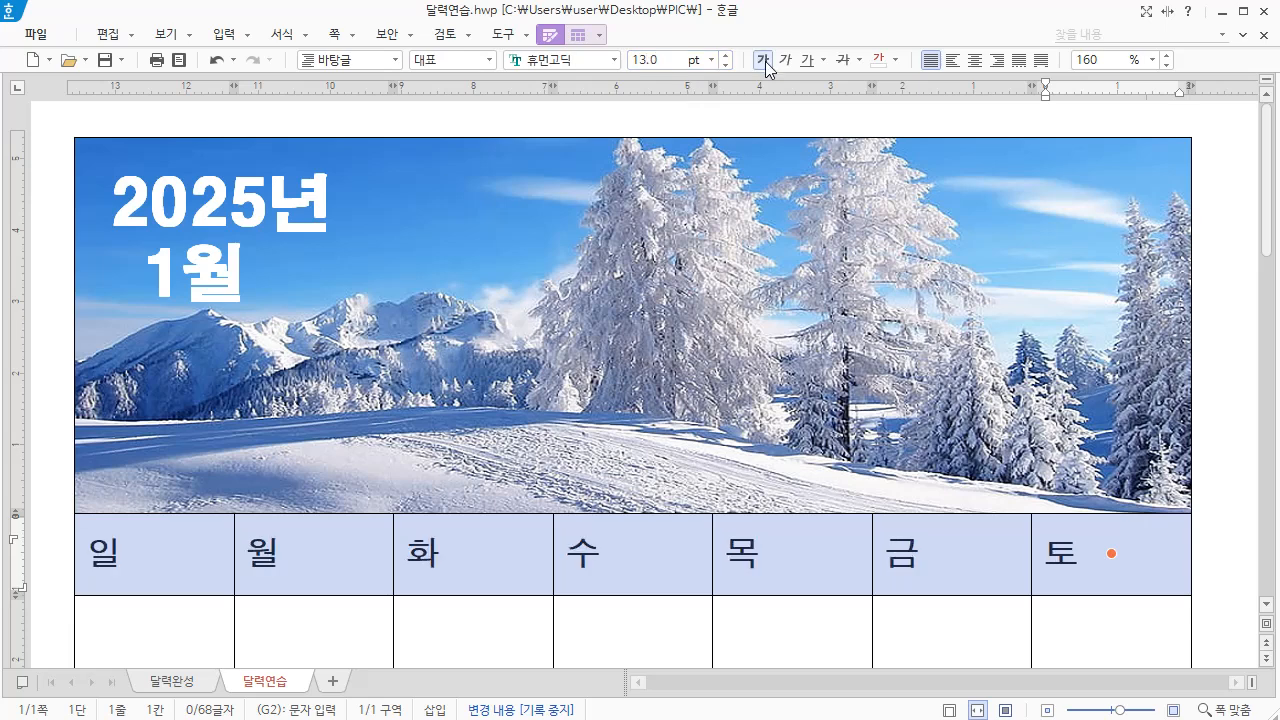
pyautogui.click(975, 61)
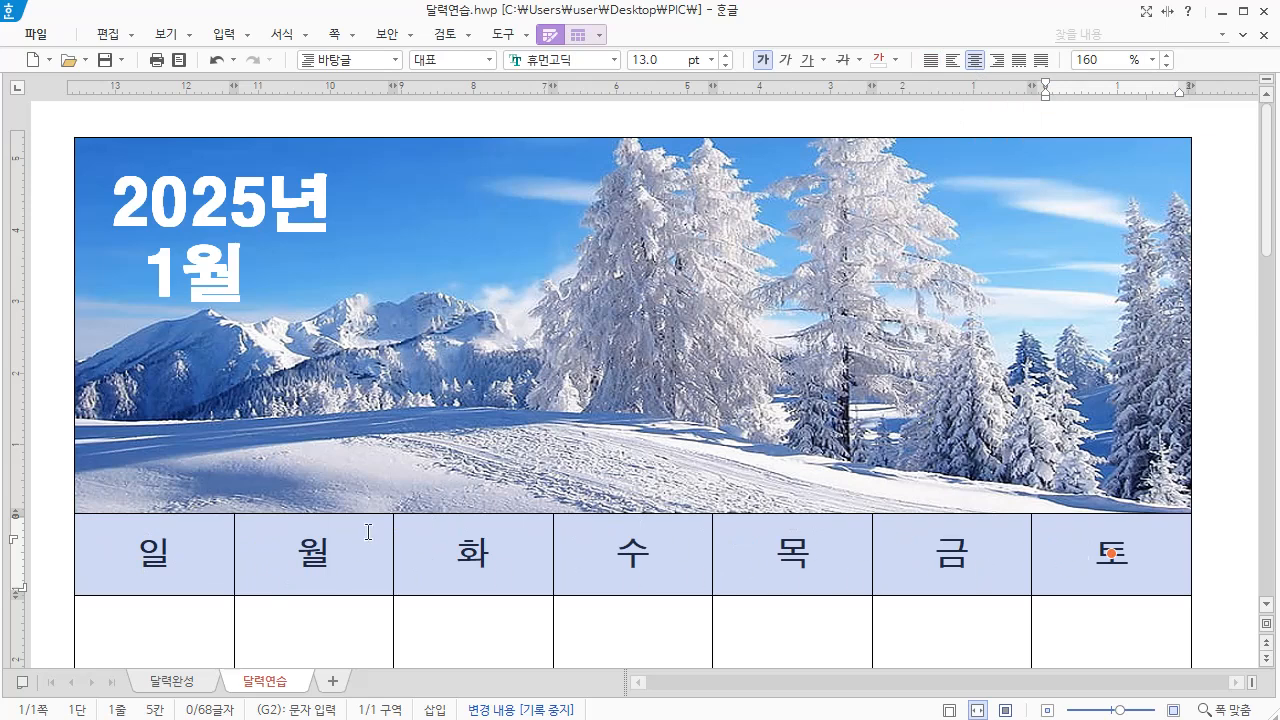
# Fill the weekday header cells with the face colour 하늘색(RGB: 97,130,214) 80% 밝게, applied to each cell
pyautogui.rightClick(368, 532)
pyautogui.moveTo(460, 685)
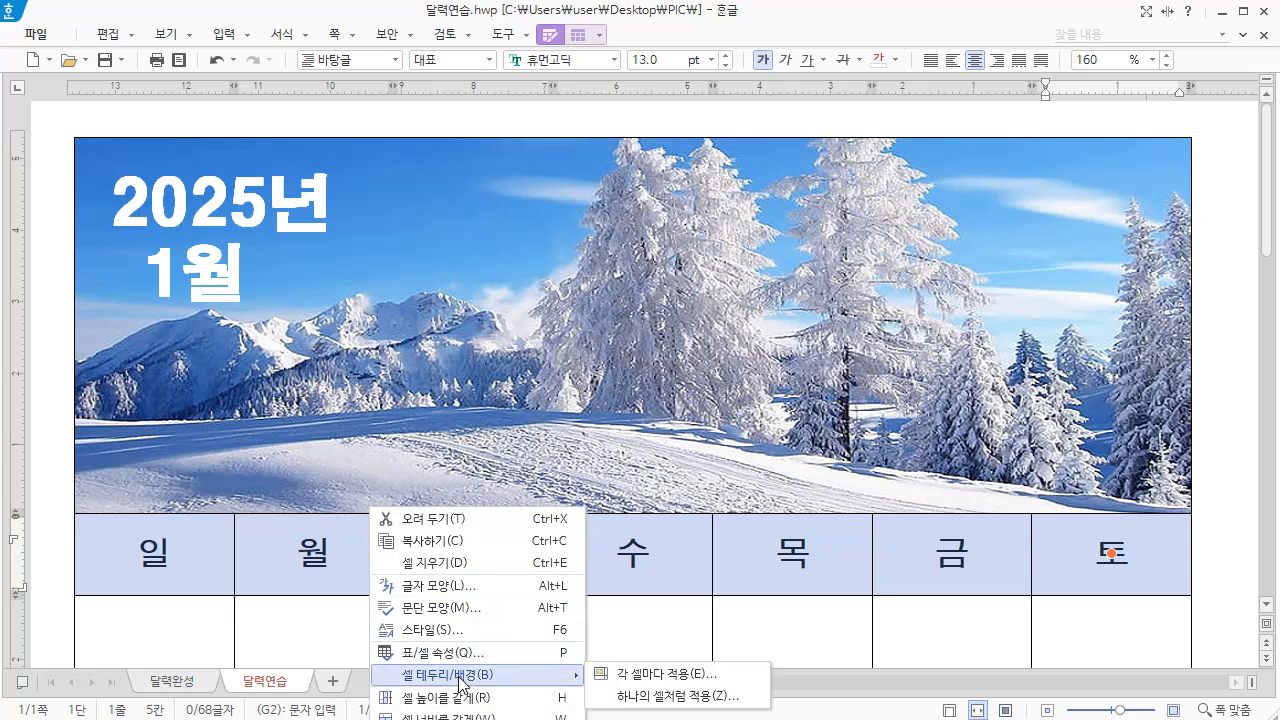
pyautogui.click(677, 686)
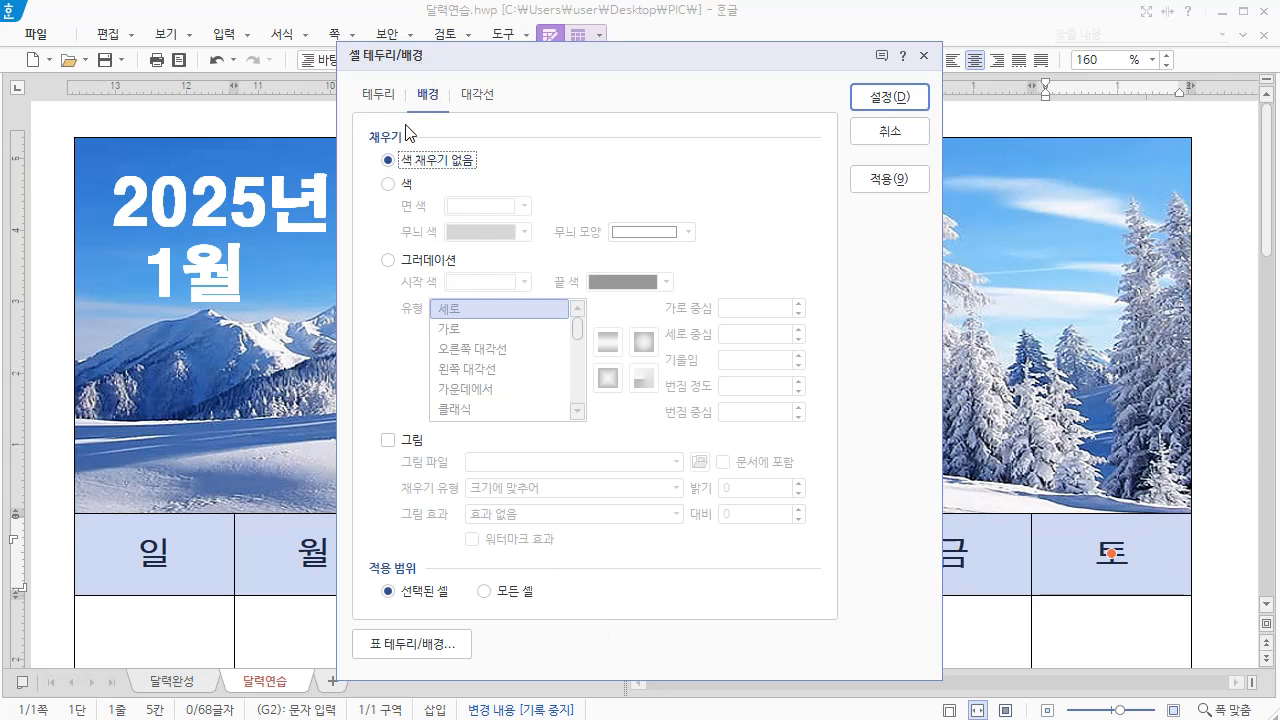
pyautogui.click(389, 186)
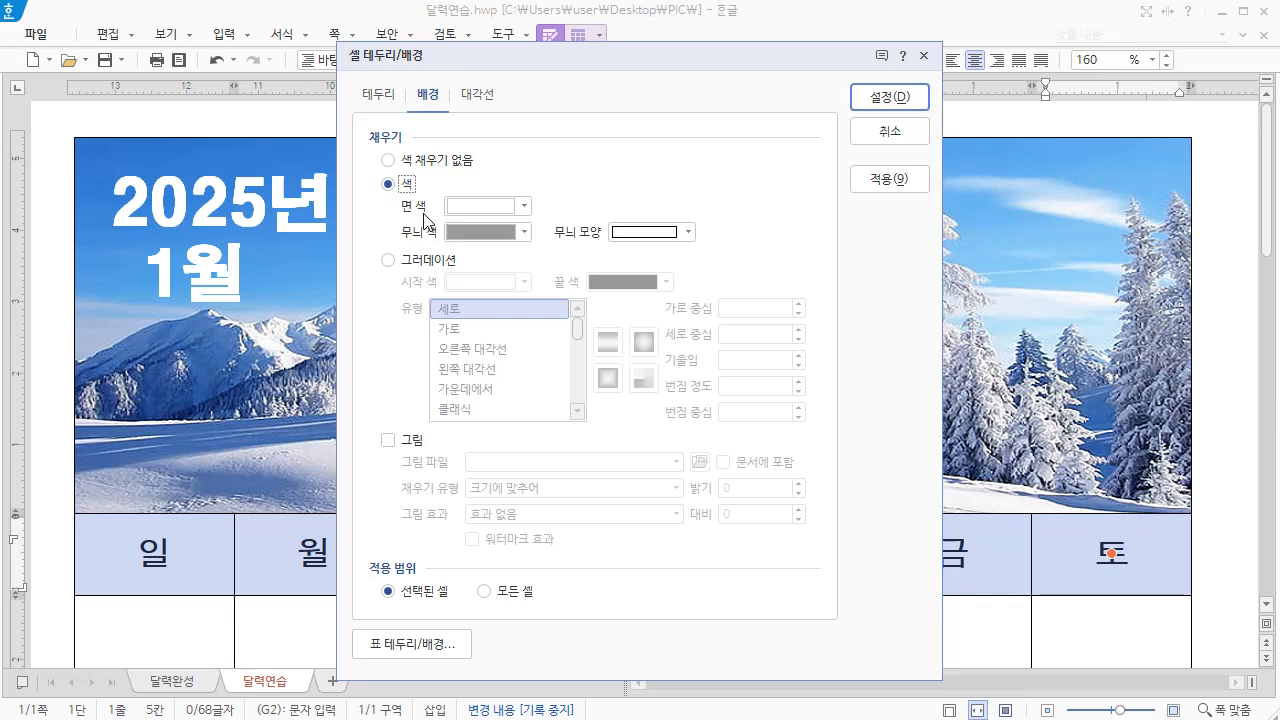
pyautogui.click(525, 207)
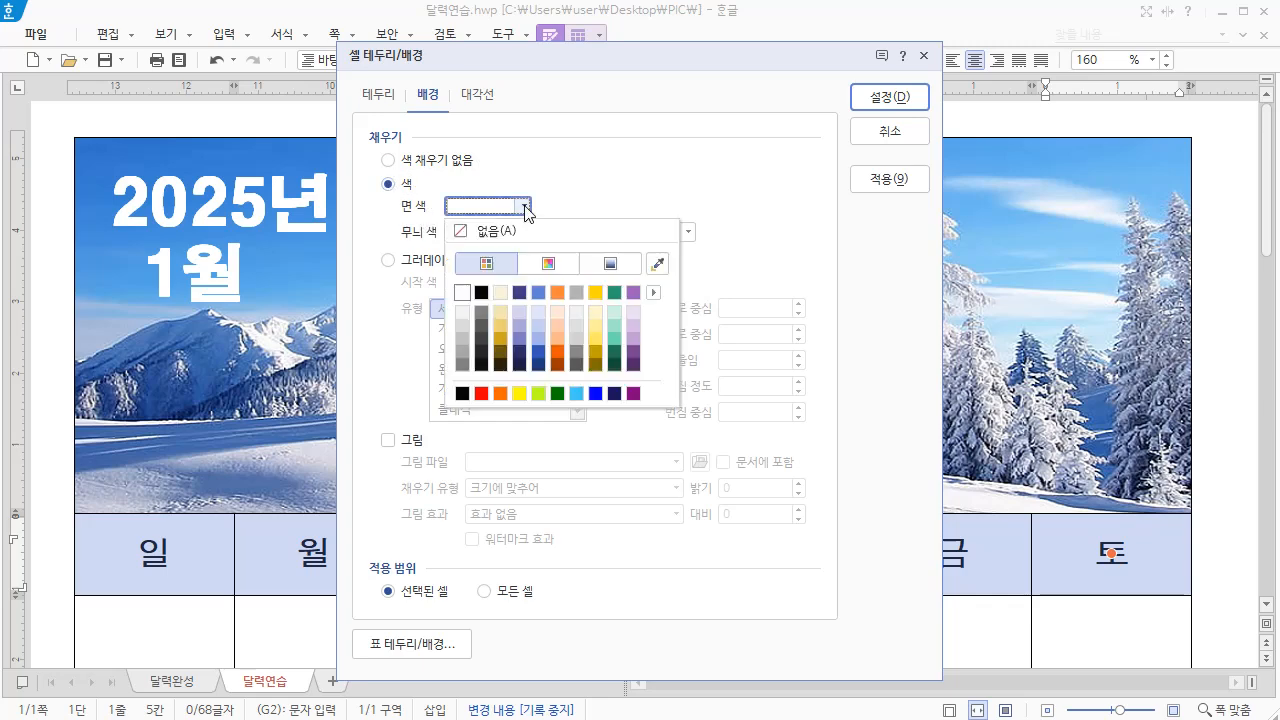
pyautogui.click(538, 316)
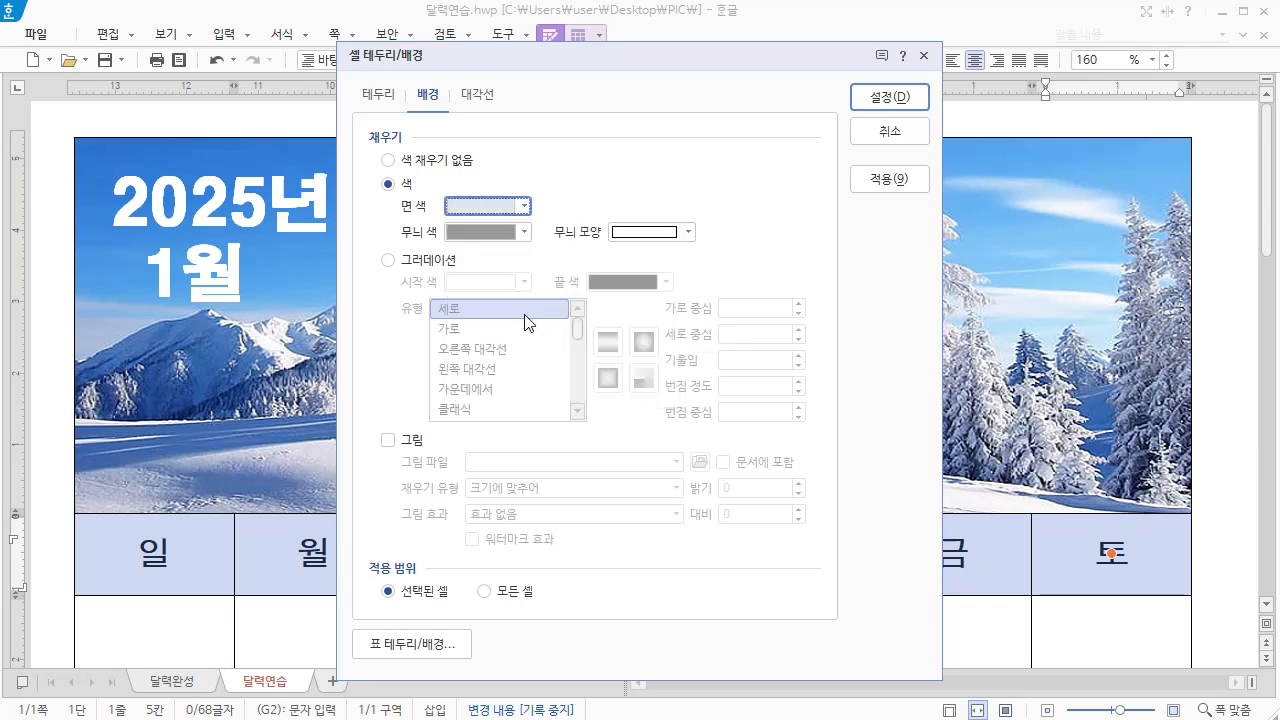
pyautogui.click(890, 104)
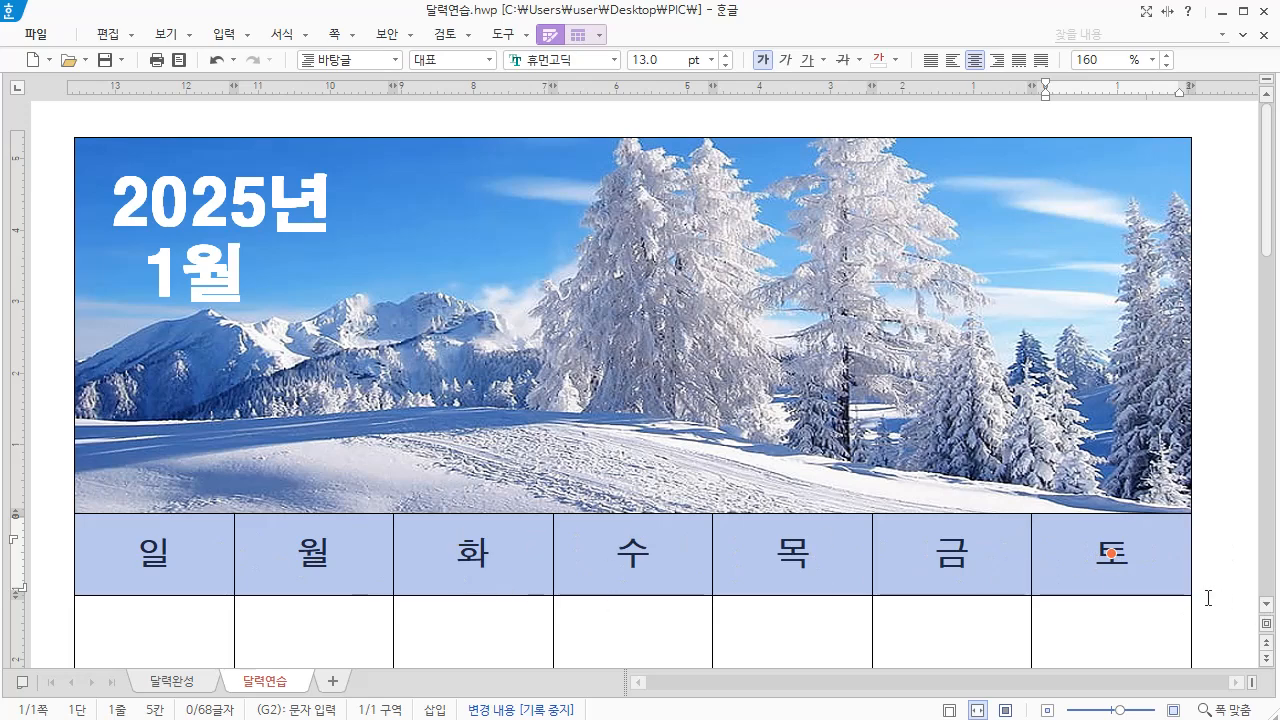
pyautogui.click(1208, 598)
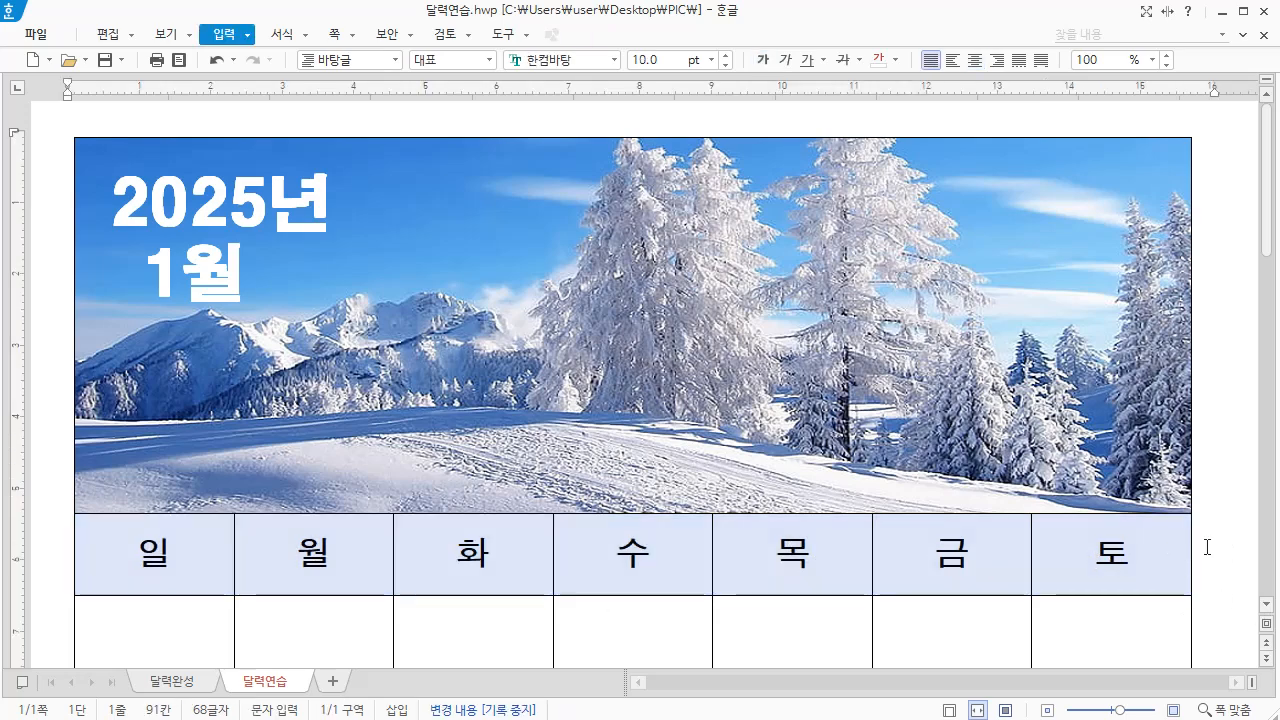
# Format all date cells below the weekday header in 휴먼고딕, 12 pt, bold and left-aligned
pyautogui.scroll(-5, 1207, 547)
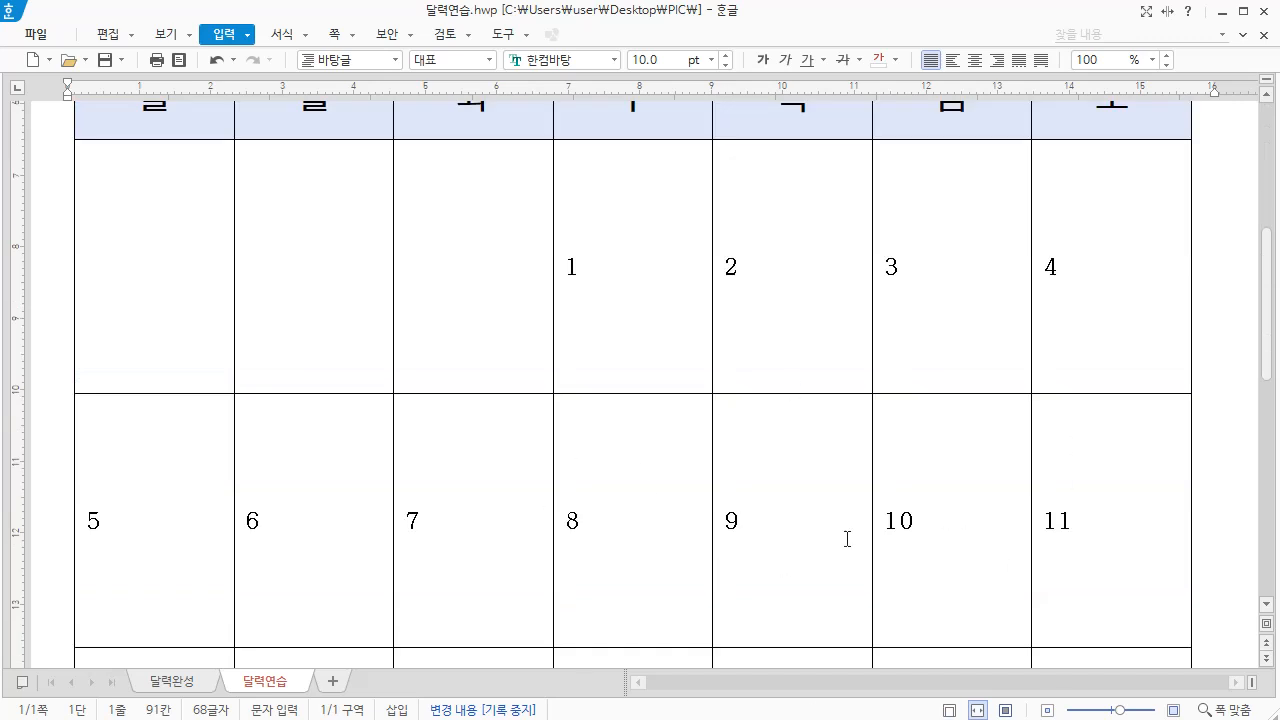
pyautogui.moveTo(119, 204); pyautogui.dragTo(1111, 600)
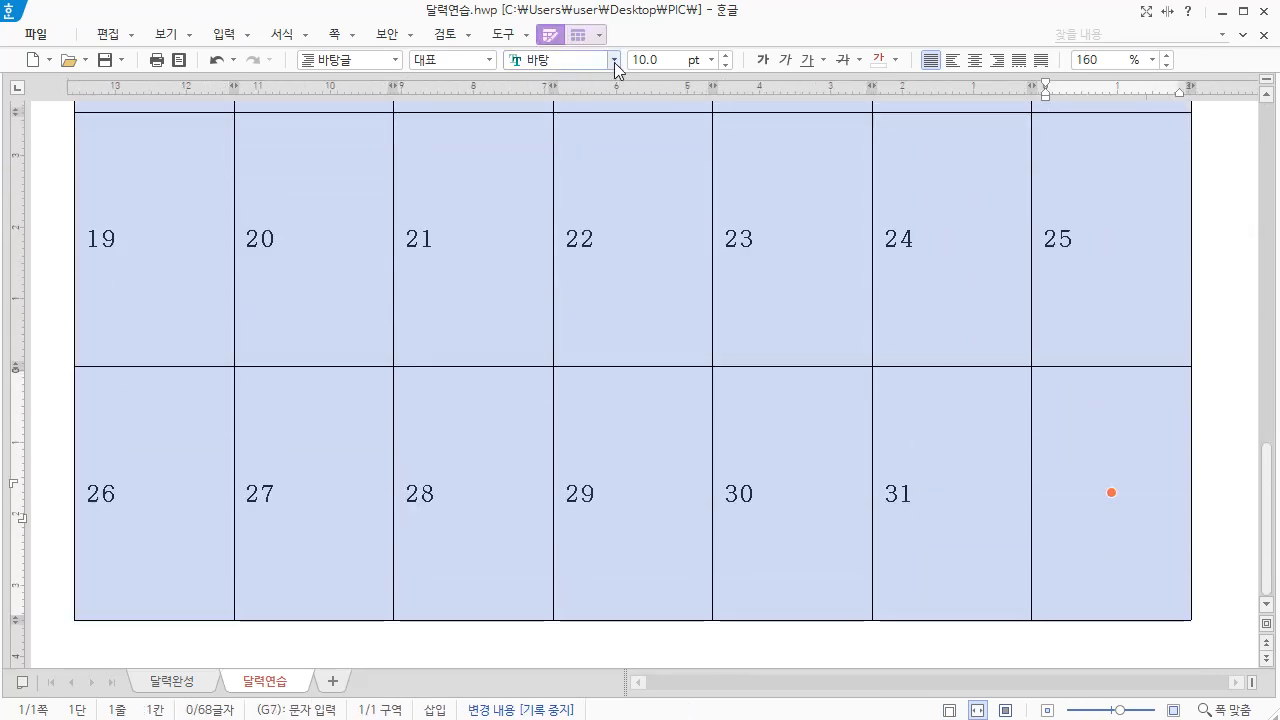
pyautogui.click(615, 62)
pyautogui.click(663, 86)
pyautogui.moveTo(662, 61); pyautogui.dragTo(617, 59)
pyautogui.write('12')
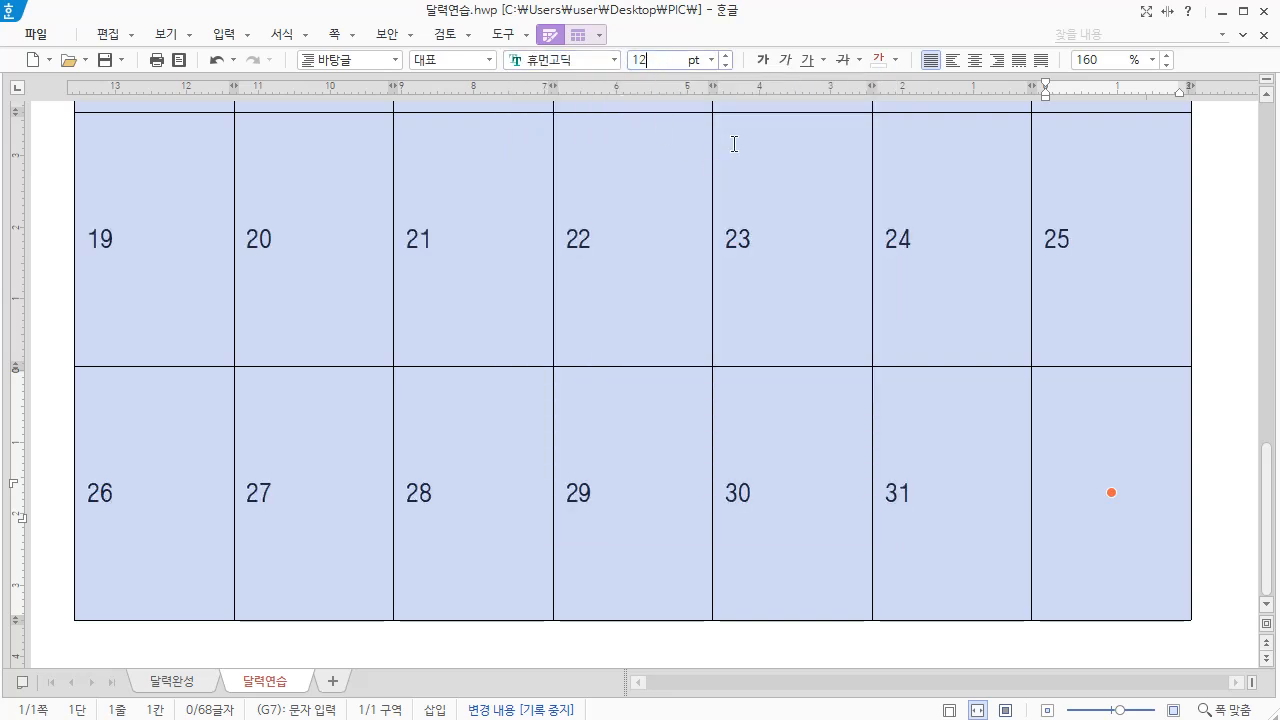
pyautogui.click(761, 62)
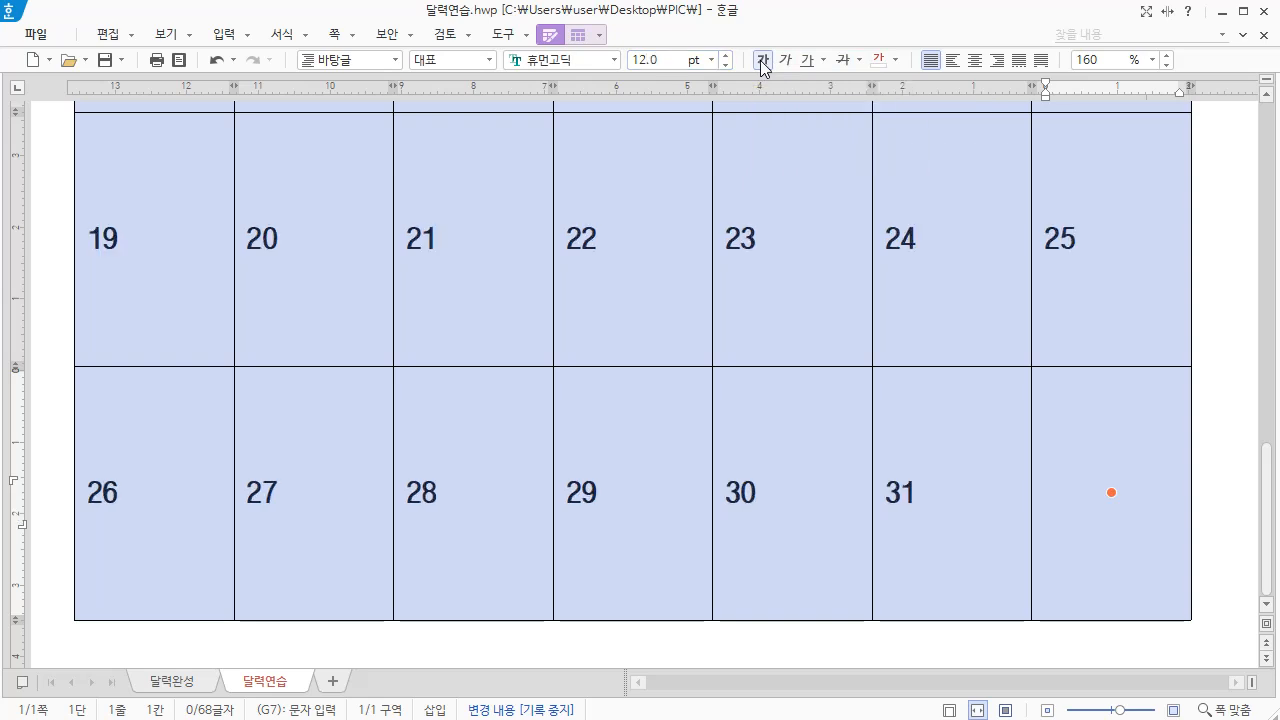
pyautogui.click(957, 68)
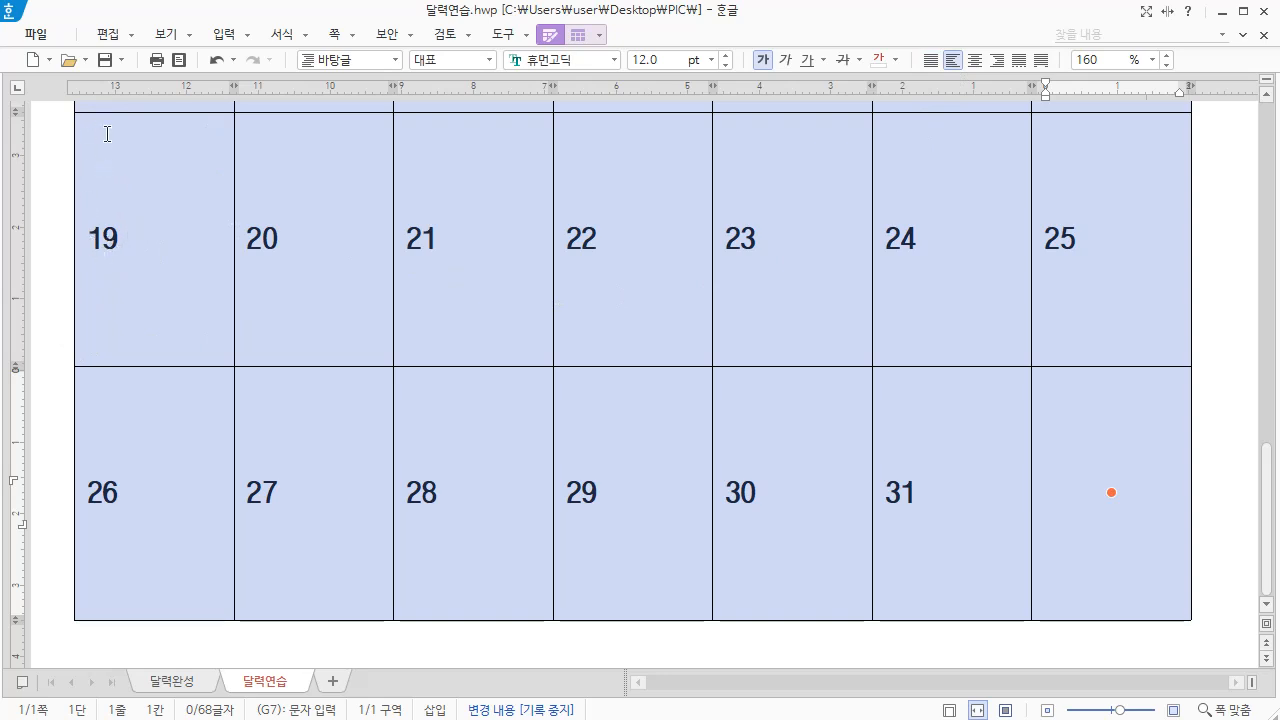
# Give the date cells their own inner margins of 2 mm on the left and above, and align their text vertically to the top
pyautogui.rightClick(196, 137)
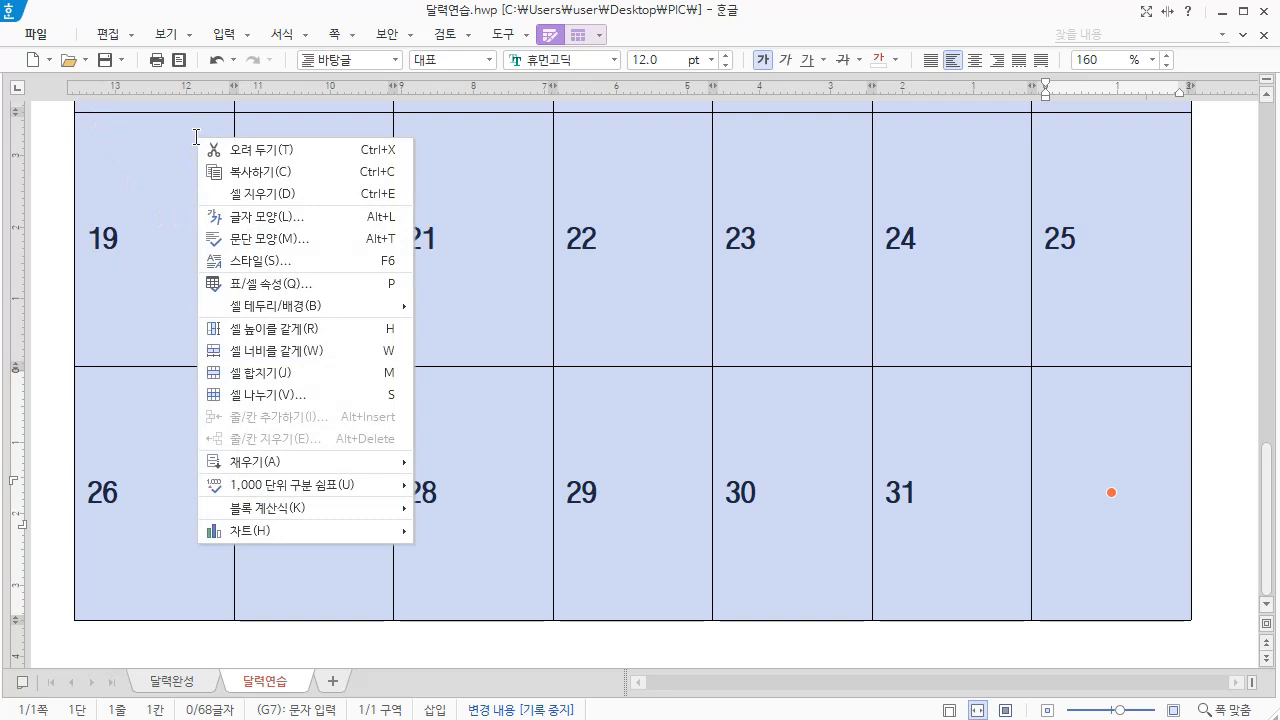
pyautogui.click(272, 285)
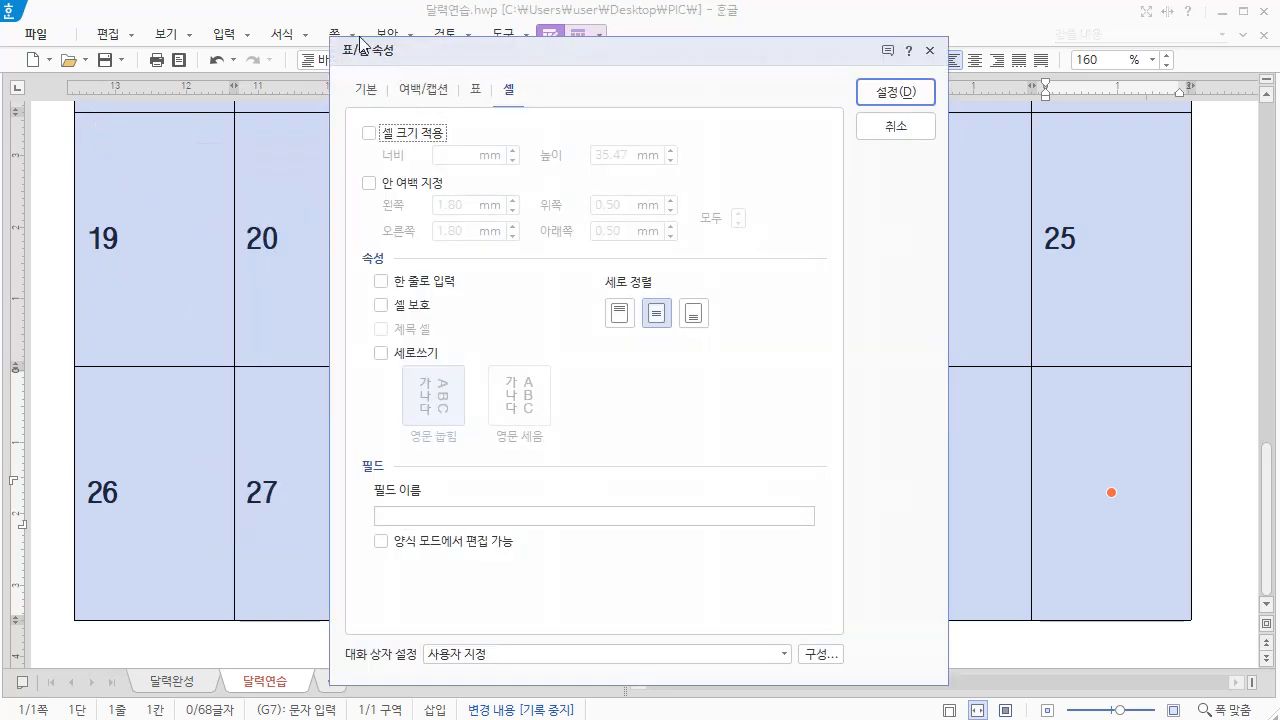
pyautogui.click(517, 91)
pyautogui.click(367, 183)
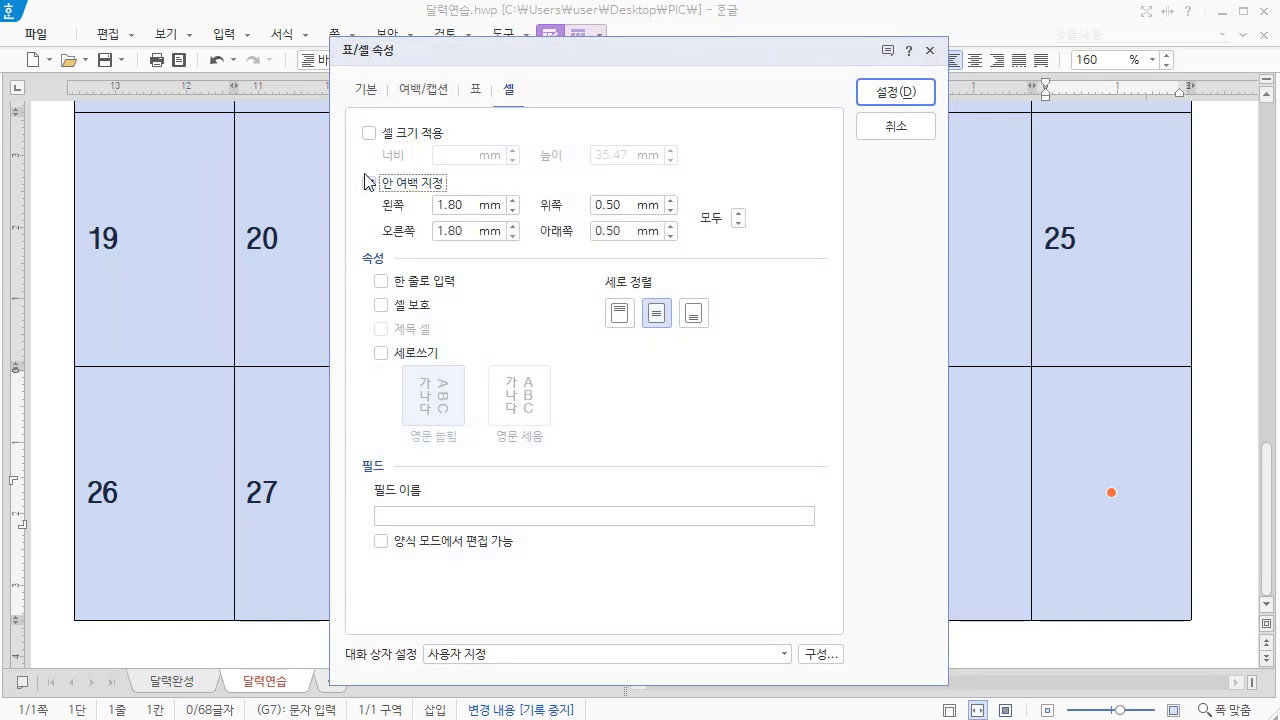
pyautogui.moveTo(474, 204); pyautogui.dragTo(410, 208)
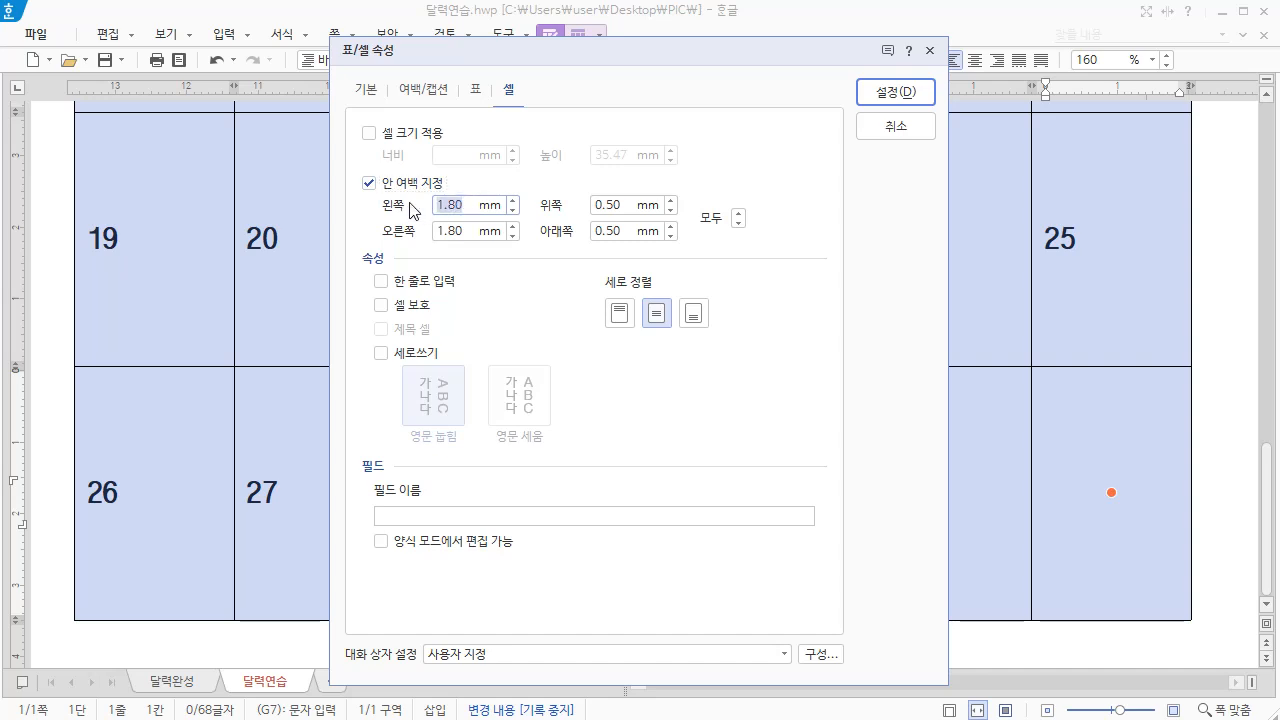
pyautogui.write('2')
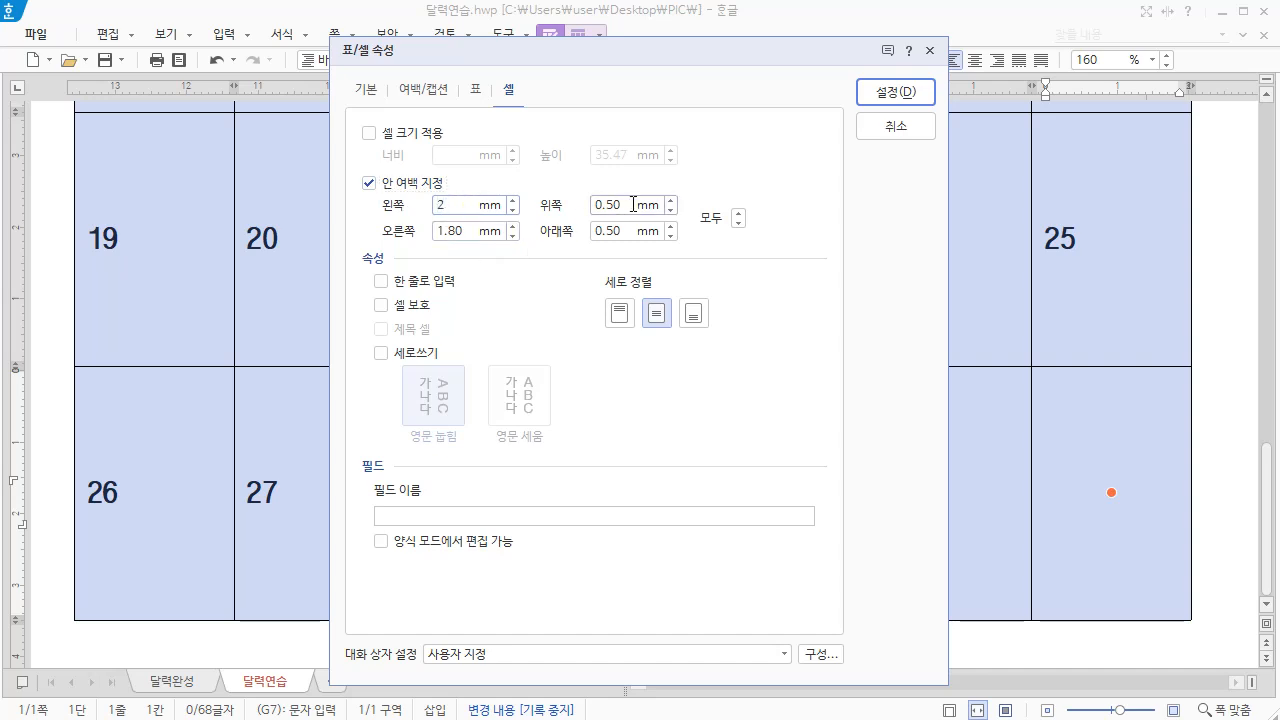
pyautogui.moveTo(633, 204); pyautogui.dragTo(540, 206)
pyautogui.write('2')
pyautogui.click(620, 314)
pyautogui.click(886, 92)
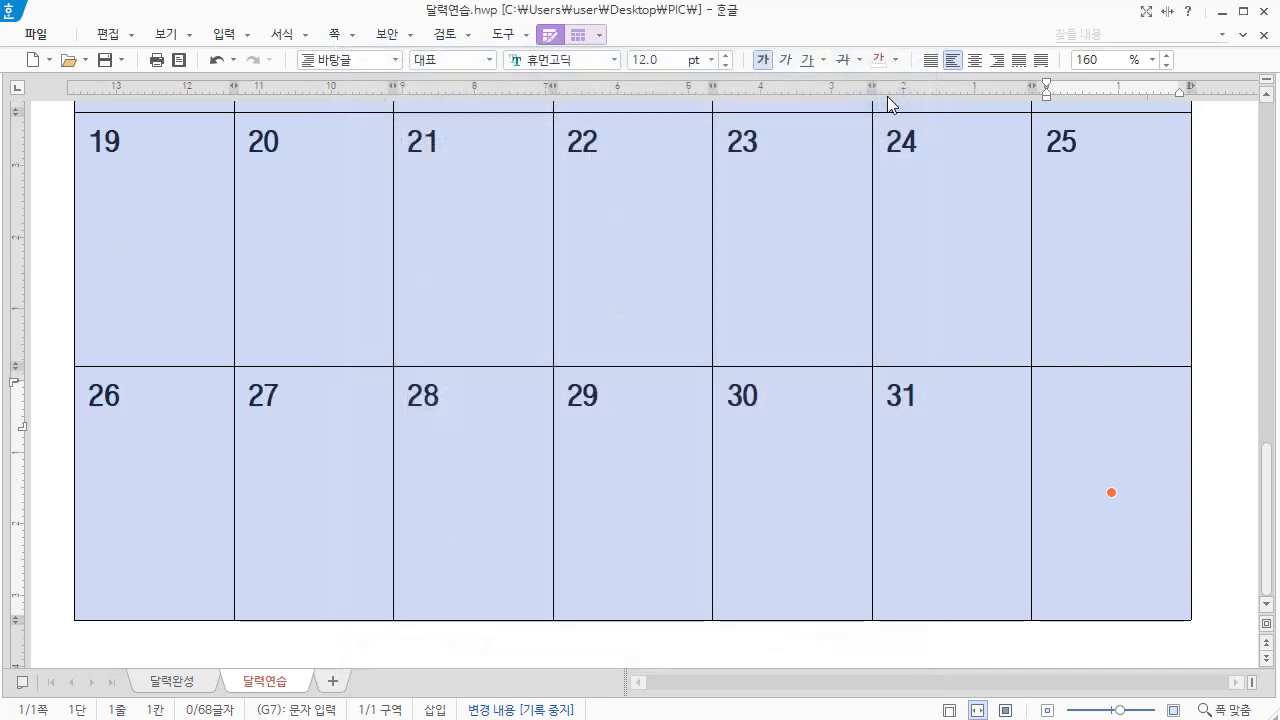
pyautogui.click(472, 238)
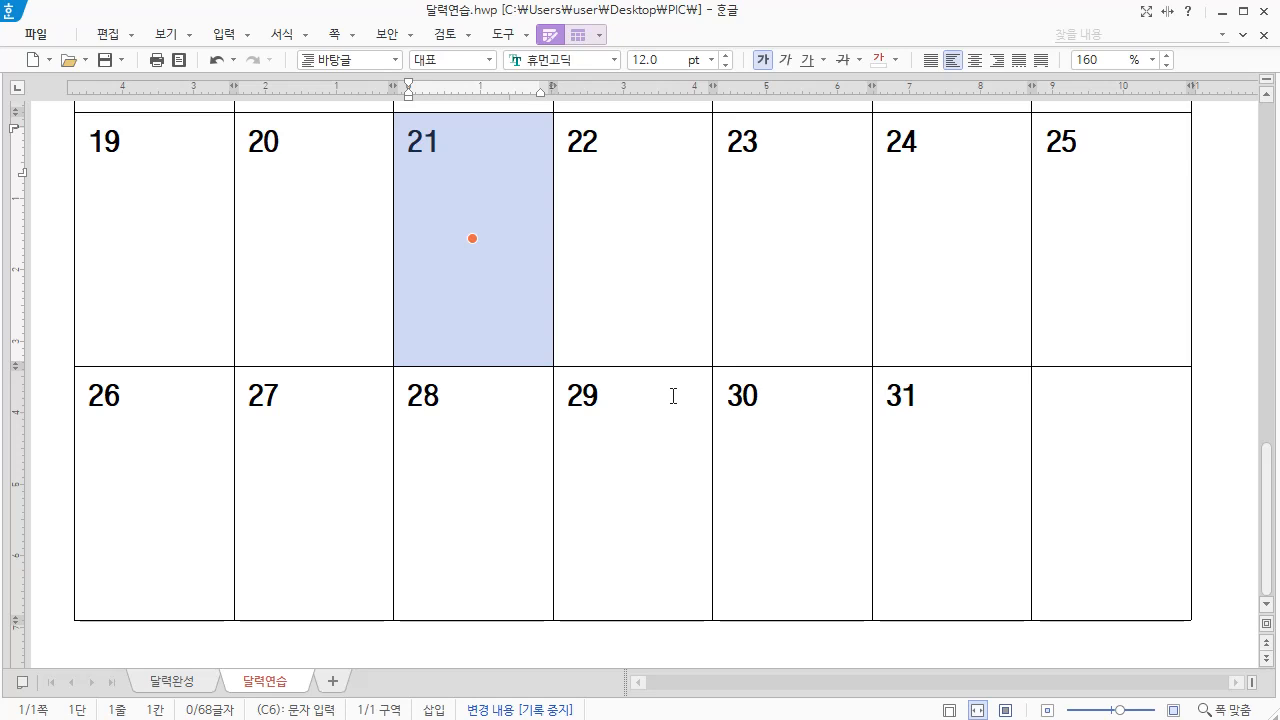
# Colour the text of the whole Sunday (일) column, from its header down to 26, red (RGB: 255,0,0)
pyautogui.scroll(10, 673, 396)
pyautogui.click(166, 290)
pyautogui.moveTo(169, 341); pyautogui.dragTo(153, 492)
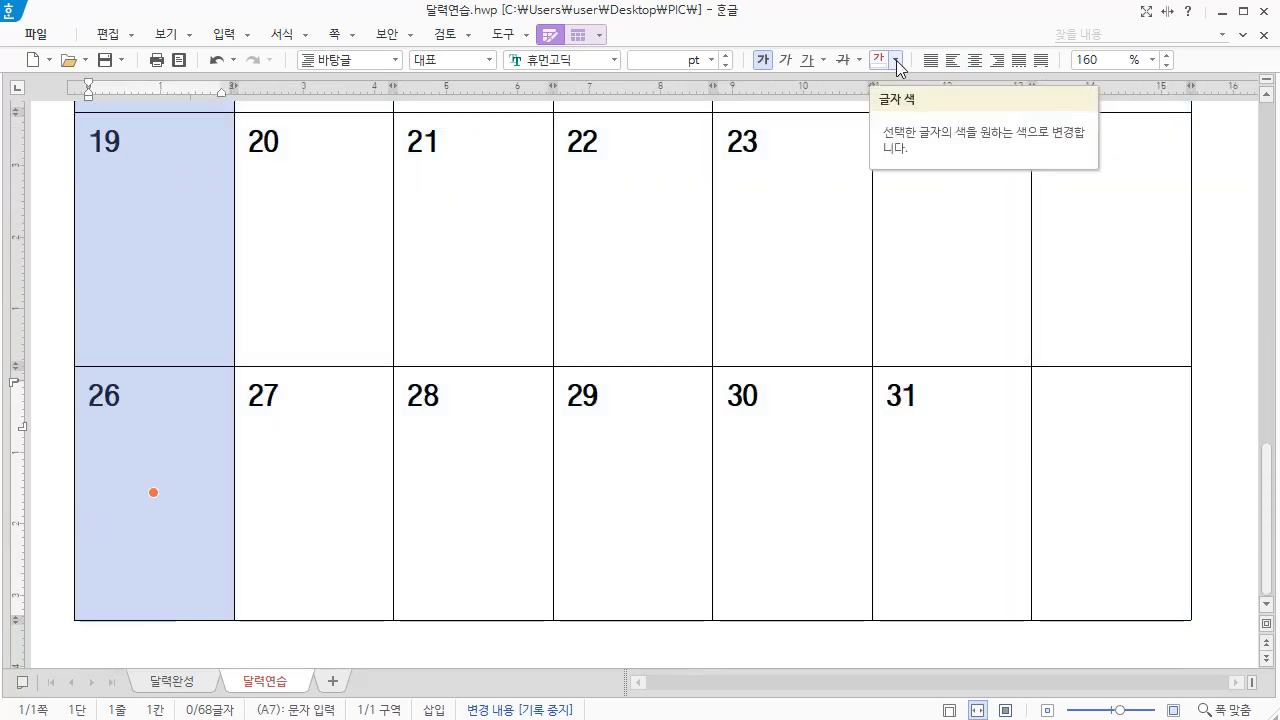
pyautogui.click(897, 60)
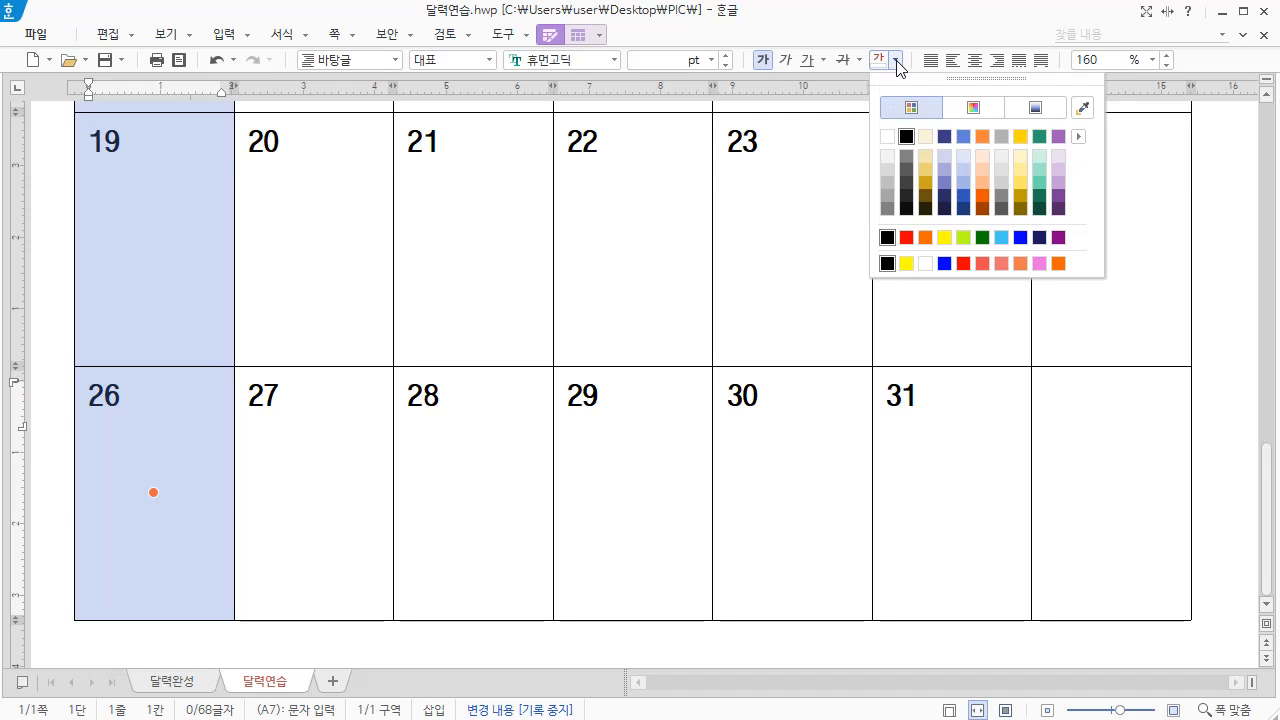
pyautogui.click(907, 240)
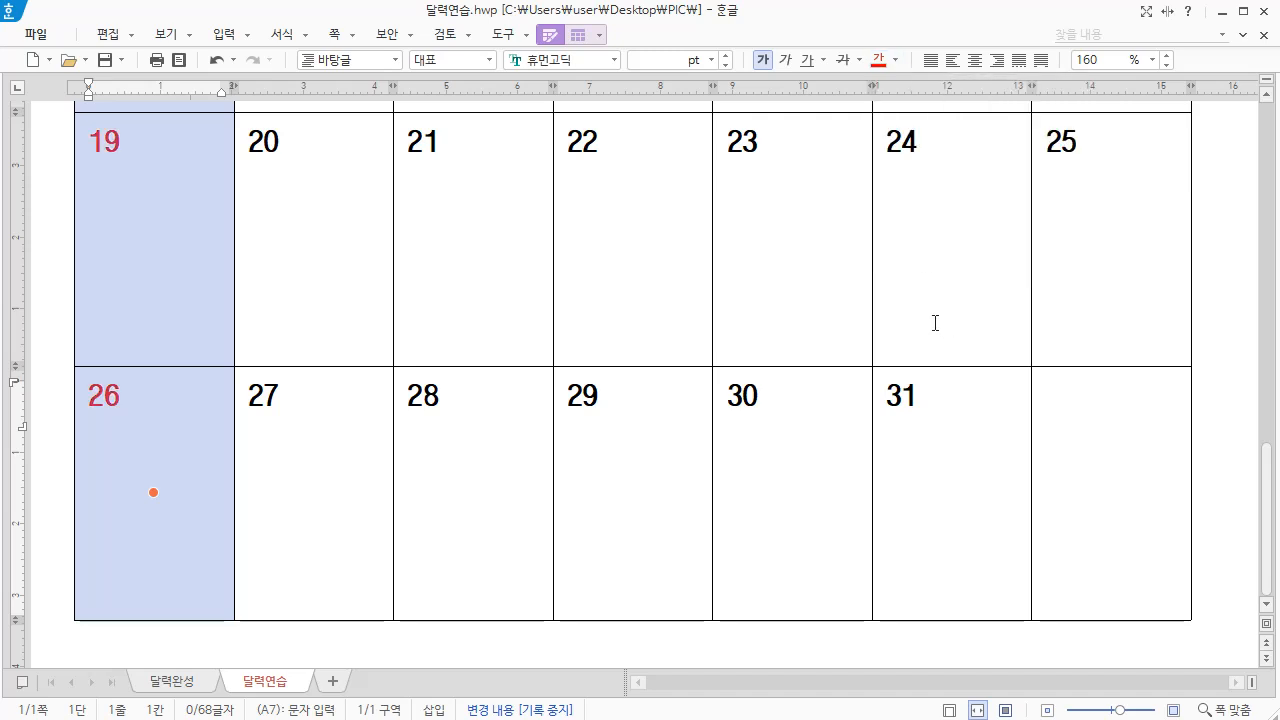
# Colour the text of the whole Saturday (토) column, from its header to the last row, blue
pyautogui.scroll(8, 935, 323)
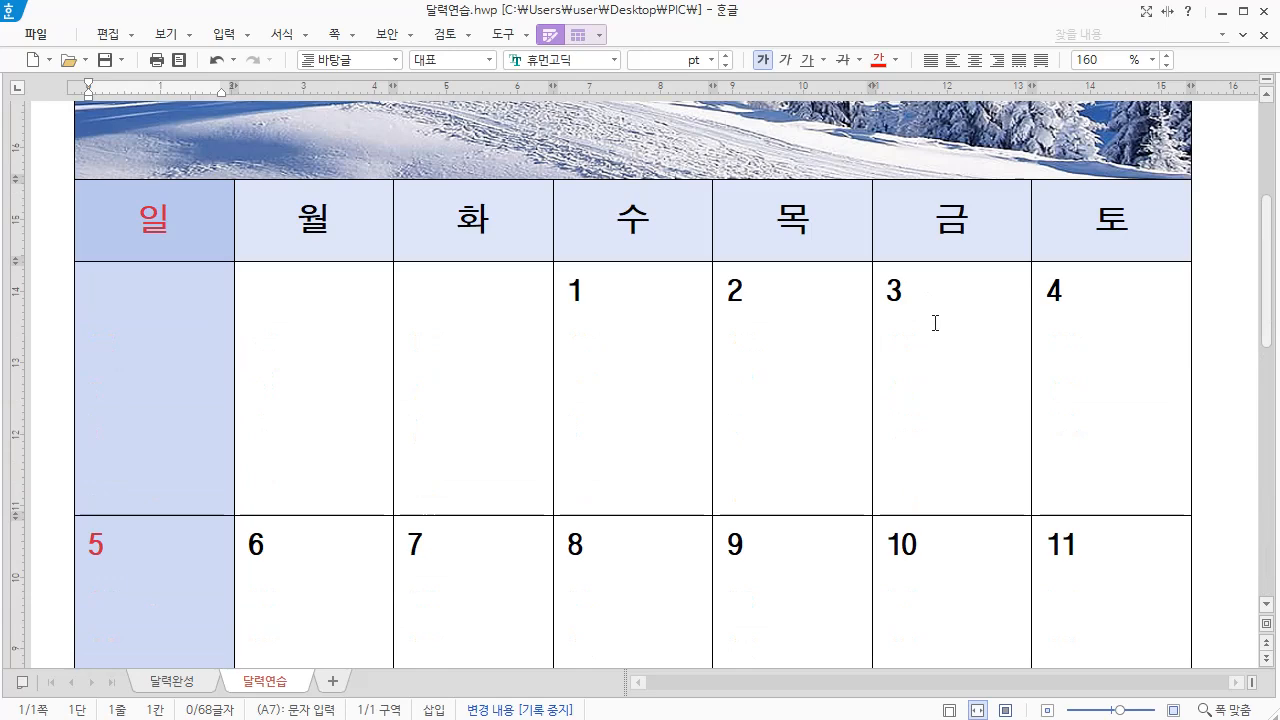
pyautogui.click(1111, 213)
pyautogui.moveTo(1110, 213); pyautogui.dragTo(1111, 492)
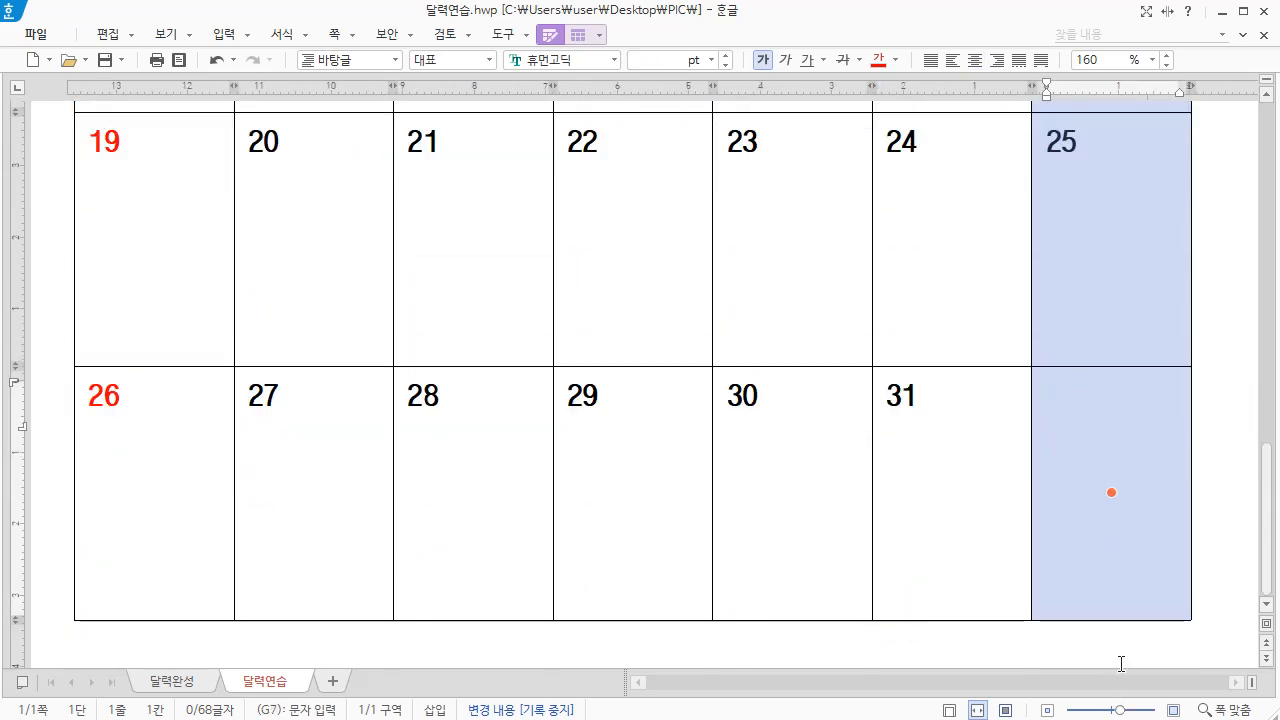
pyautogui.click(896, 61)
pyautogui.click(1023, 242)
pyautogui.click(925, 263)
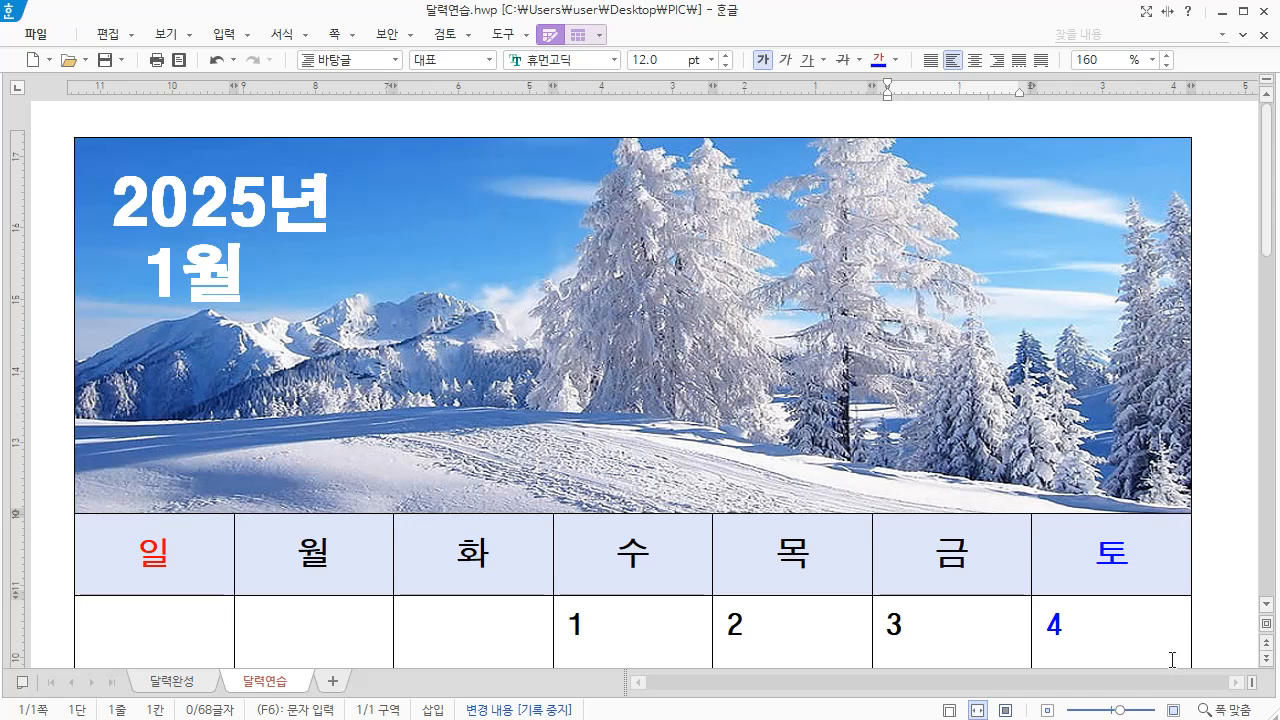
# Apply a 0.4 mm solid black border to the outer edges of the entire calendar table
pyautogui.click(181, 253)
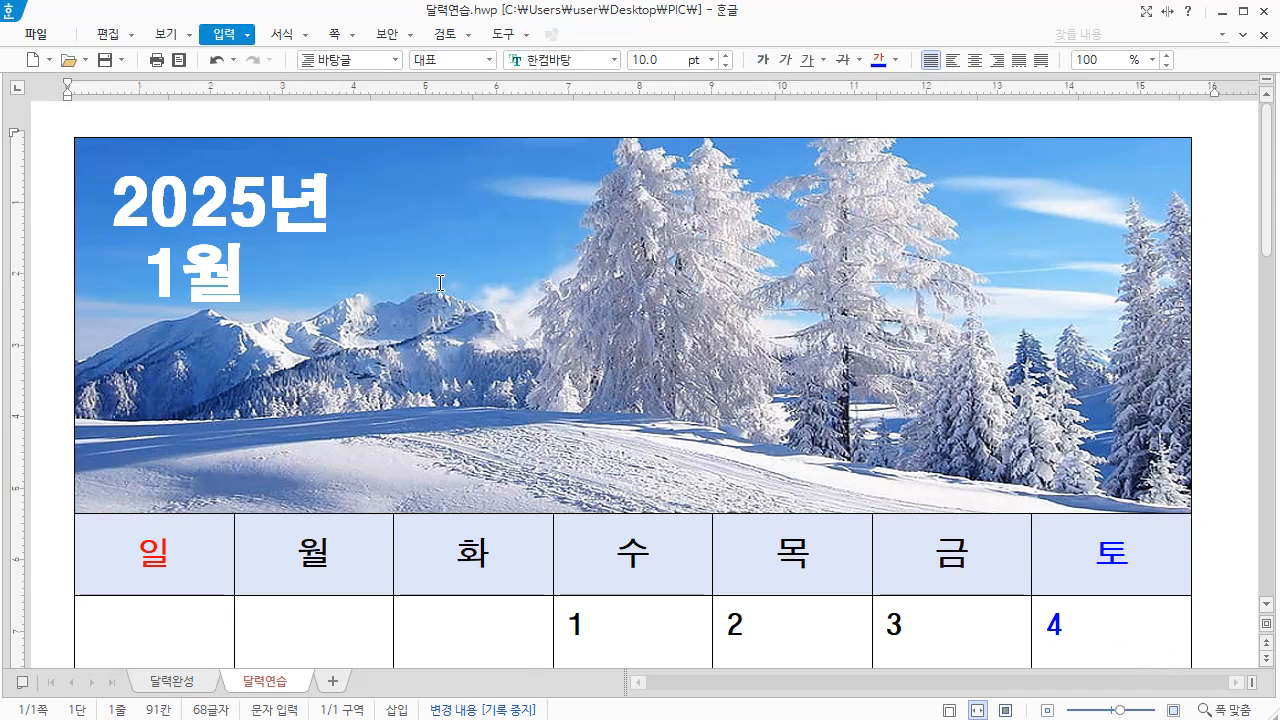
pyautogui.click(476, 297)
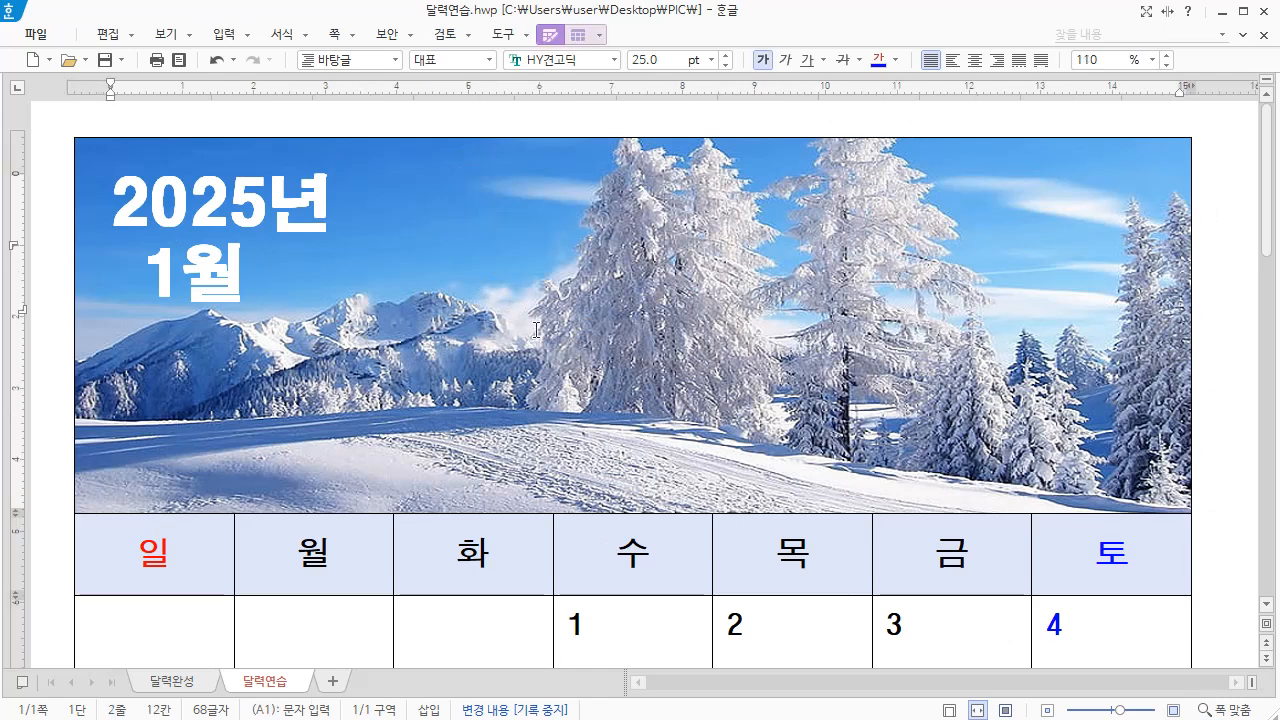
pyautogui.press('F5')
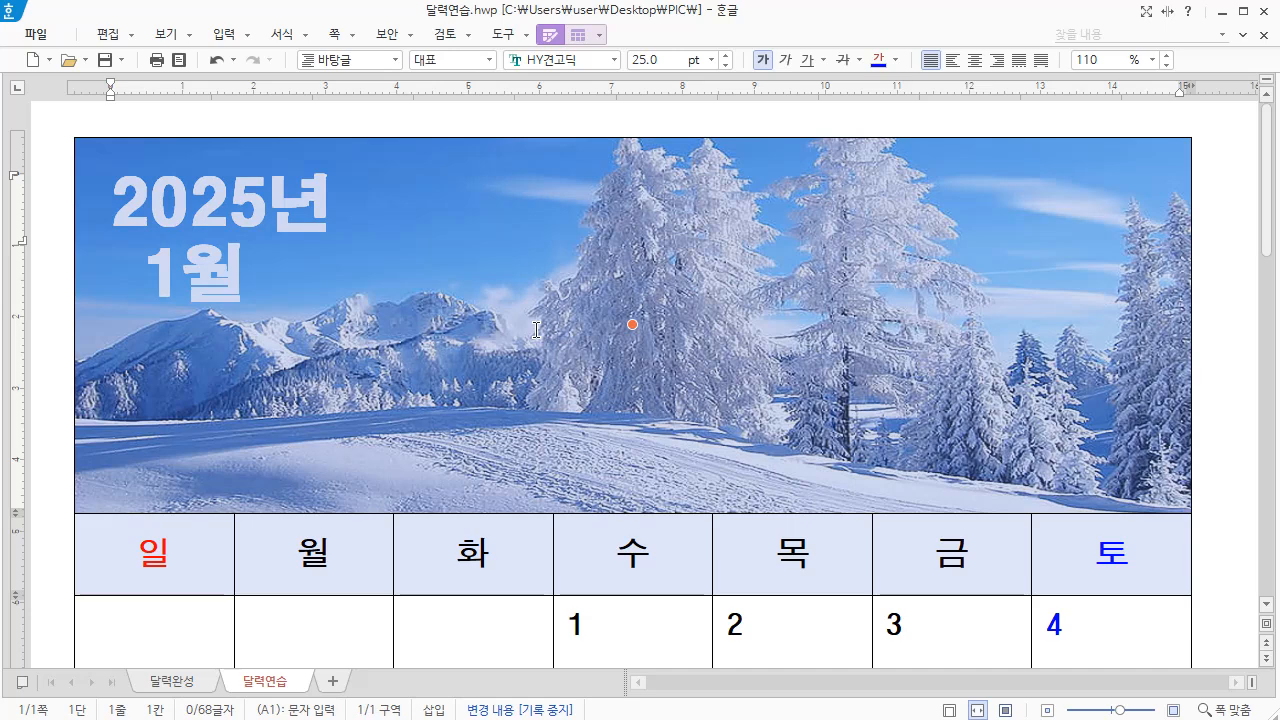
pyautogui.press('F5')
pyautogui.press('F5')
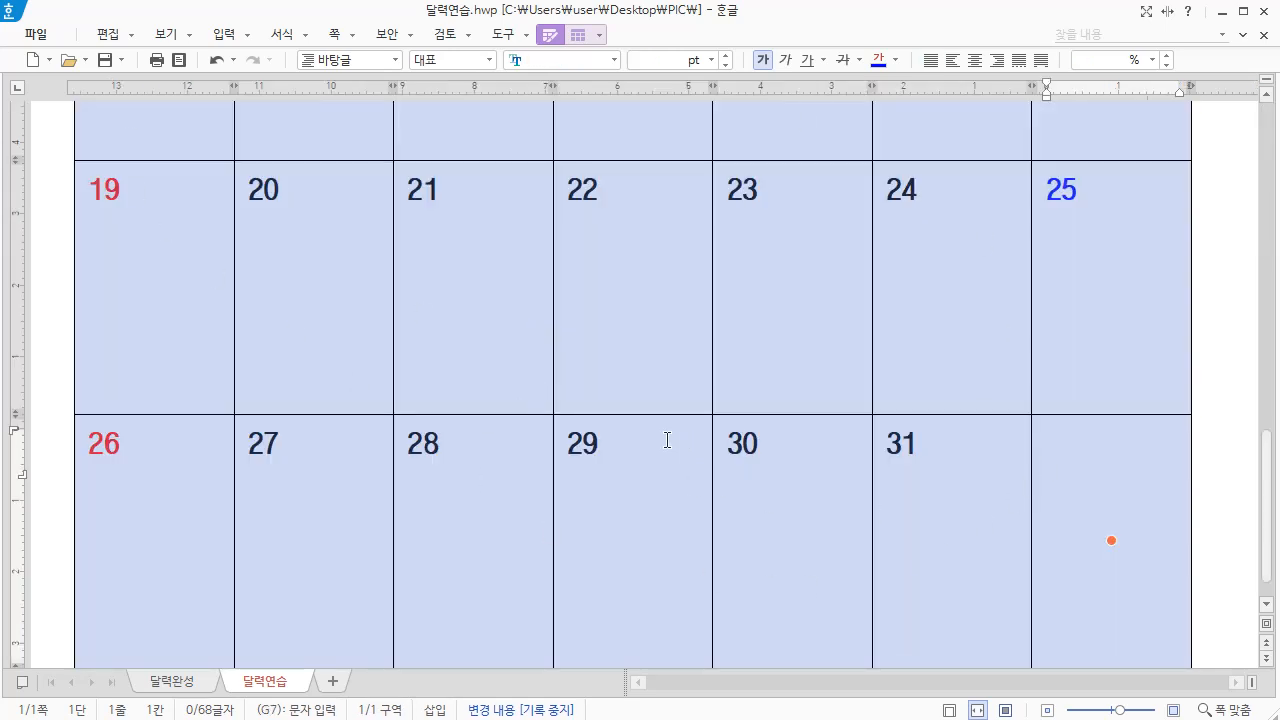
pyautogui.rightClick(341, 123)
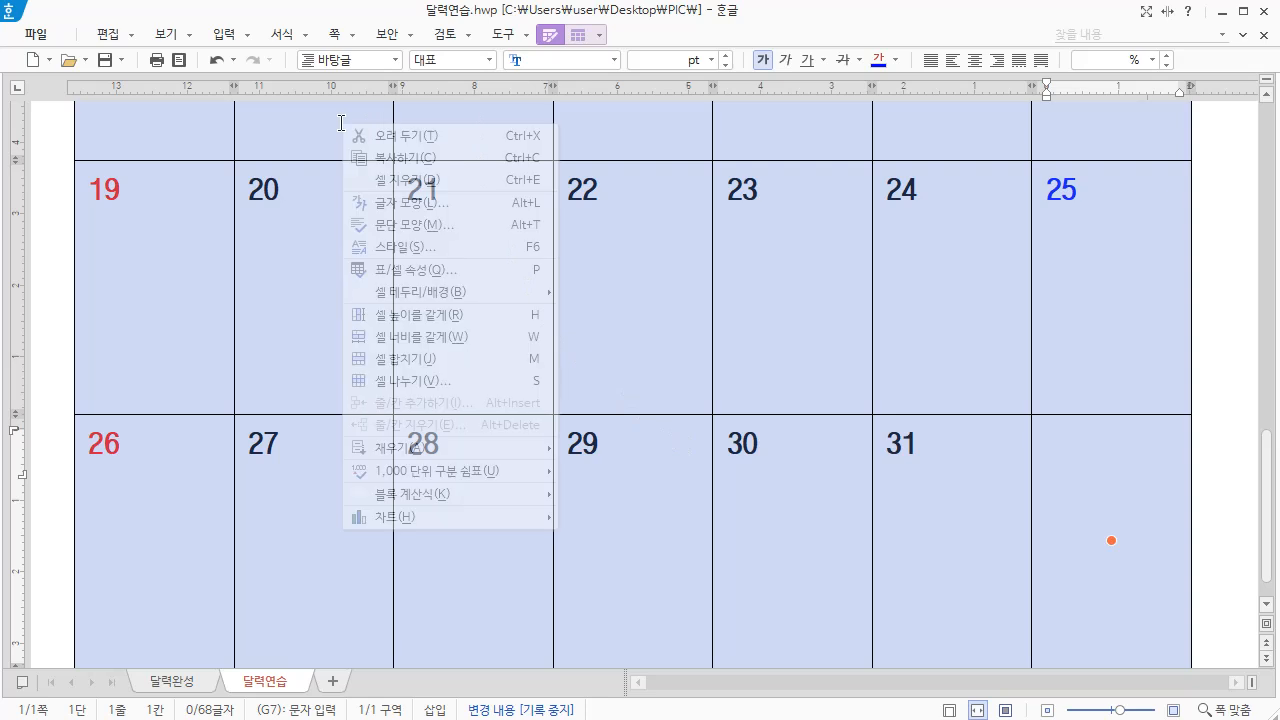
pyautogui.moveTo(436, 298)
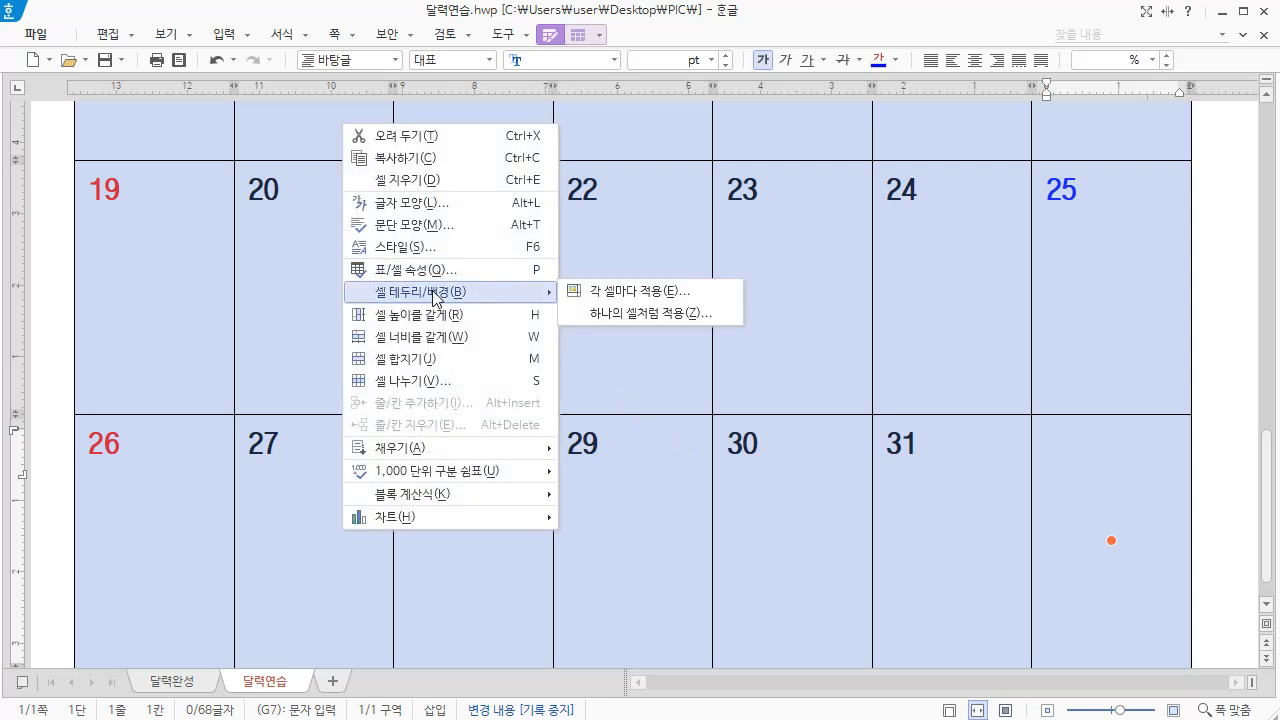
pyautogui.click(625, 292)
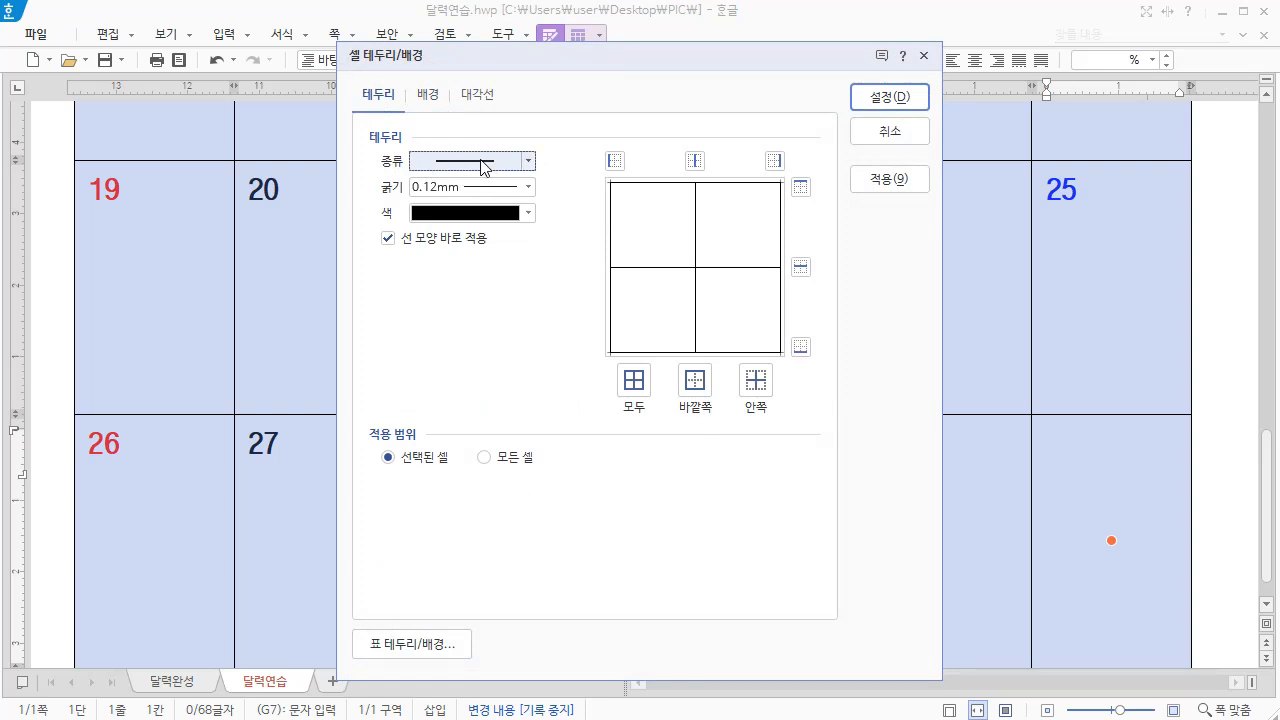
pyautogui.click(528, 186)
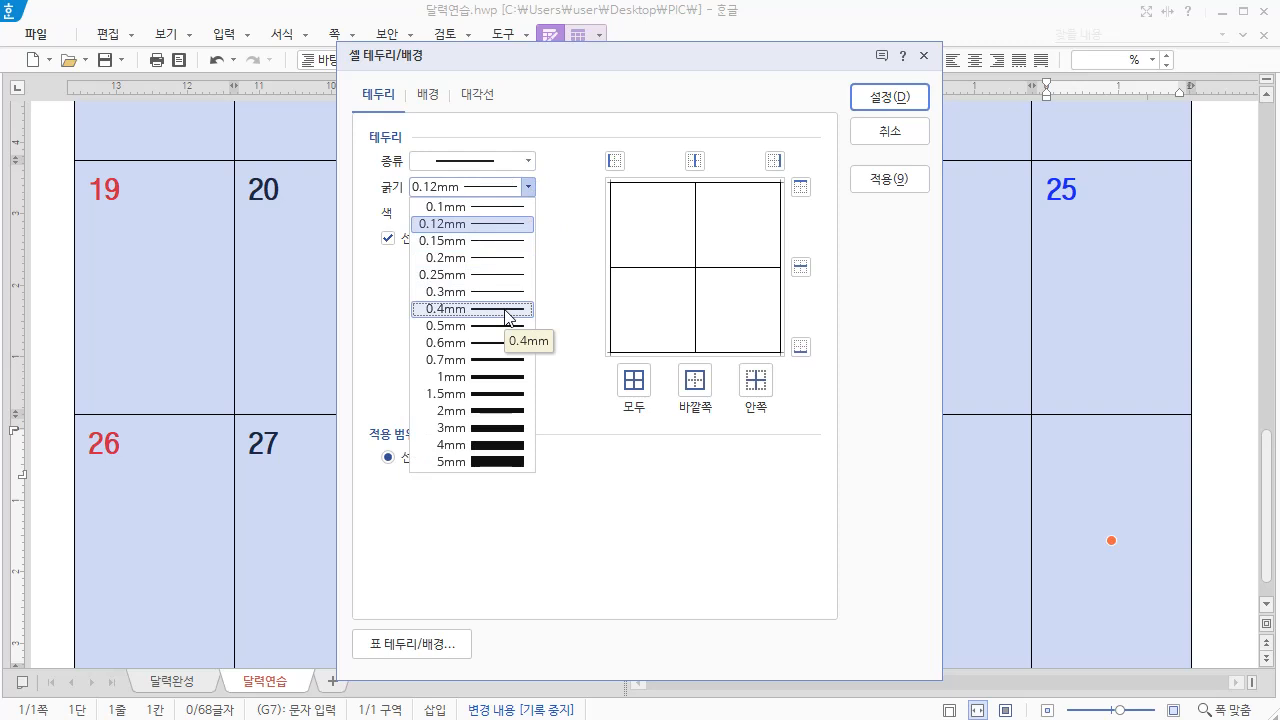
pyautogui.click(506, 309)
pyautogui.click(700, 382)
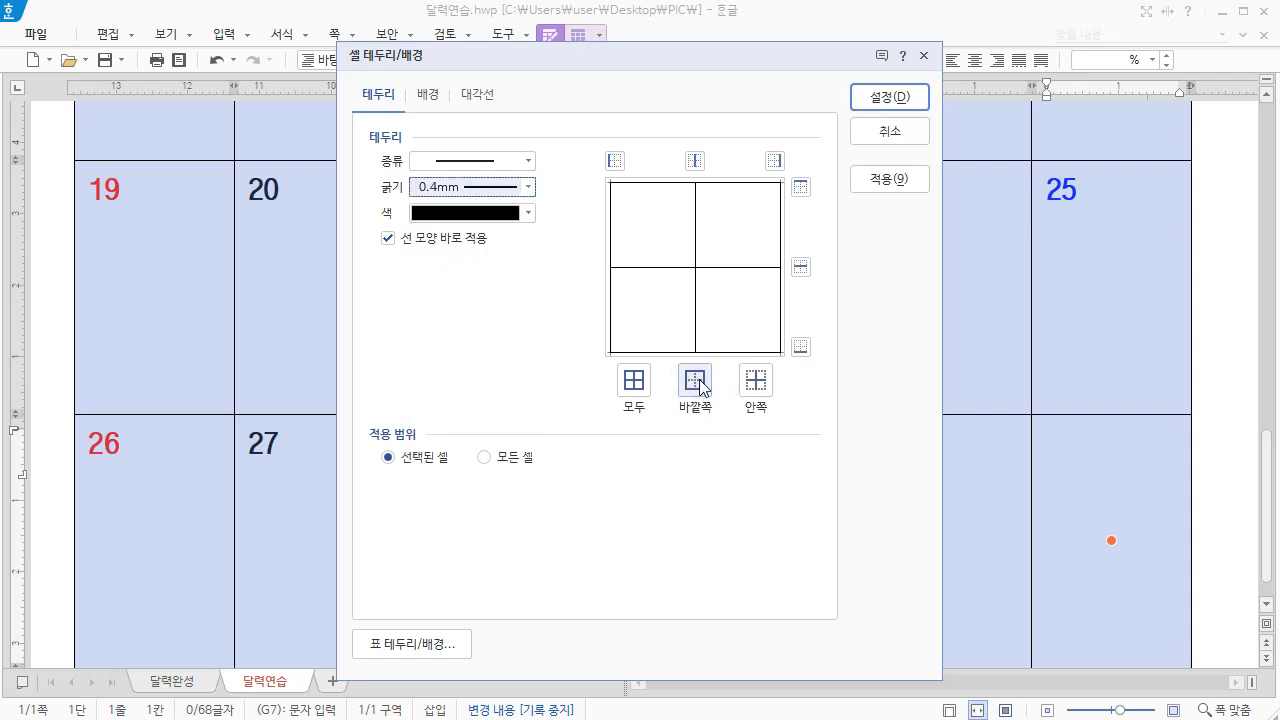
pyautogui.click(700, 382)
pyautogui.click(886, 99)
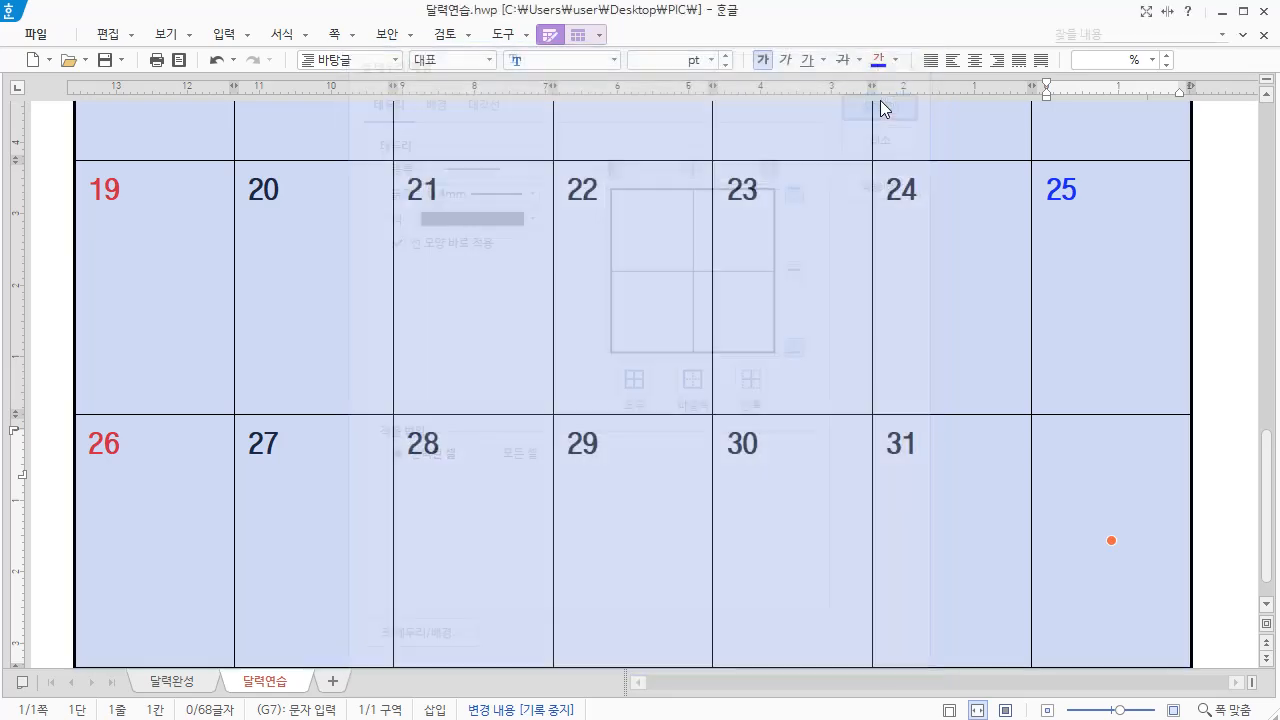
pyautogui.click(951, 286)
pyautogui.scroll(10, 1071, 577)
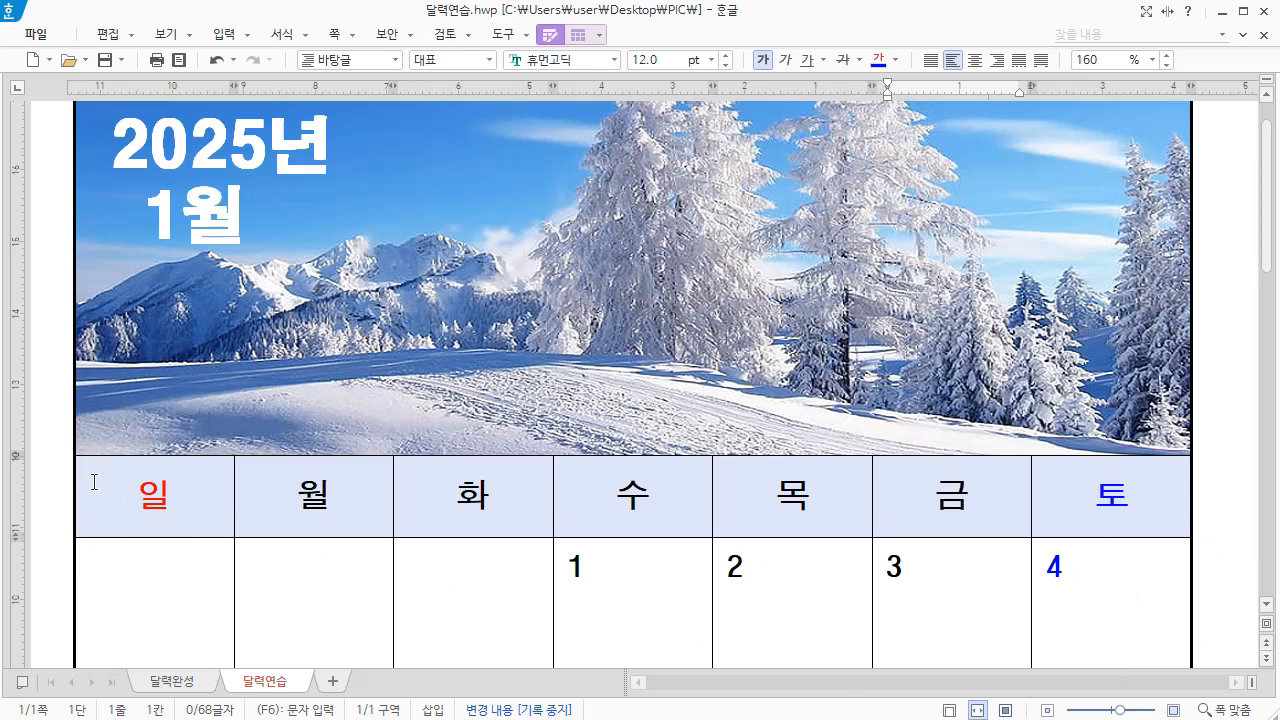
# Apply a 0.4 mm solid black border to the outer edges of the weekday header row, from 일 to 토
pyautogui.moveTo(103, 489); pyautogui.dragTo(1111, 495)
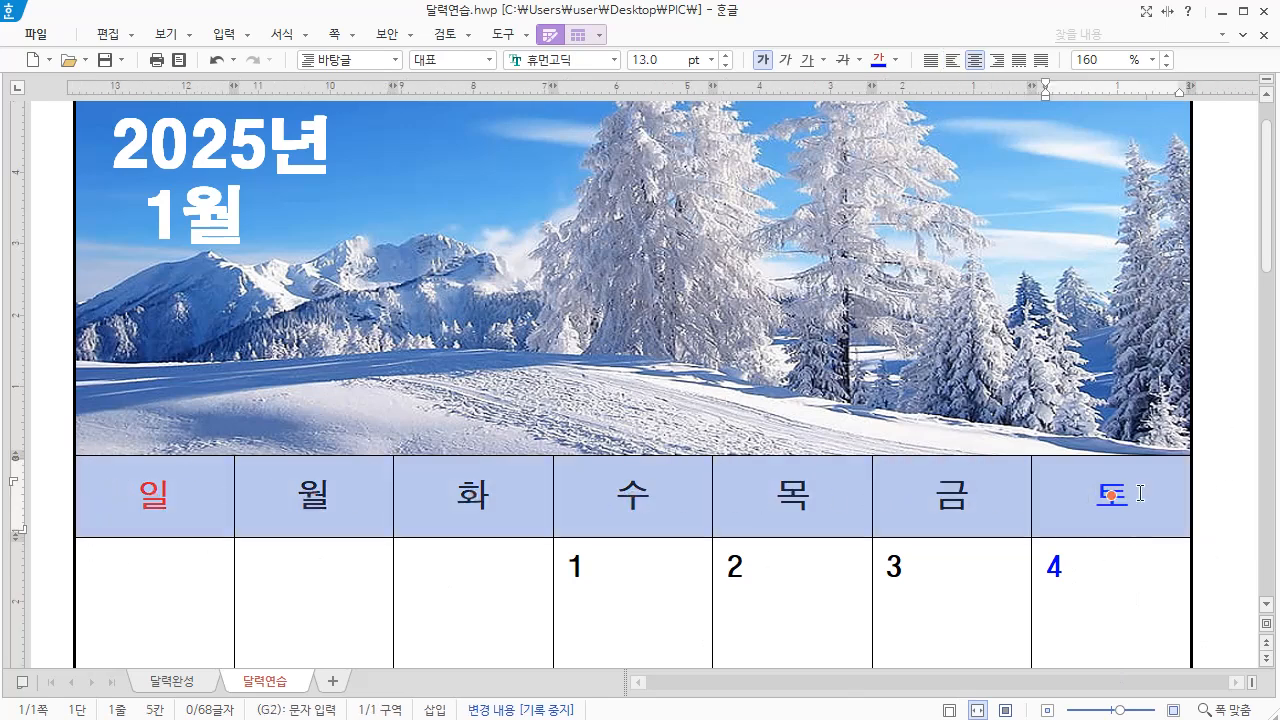
pyautogui.rightClick(270, 476)
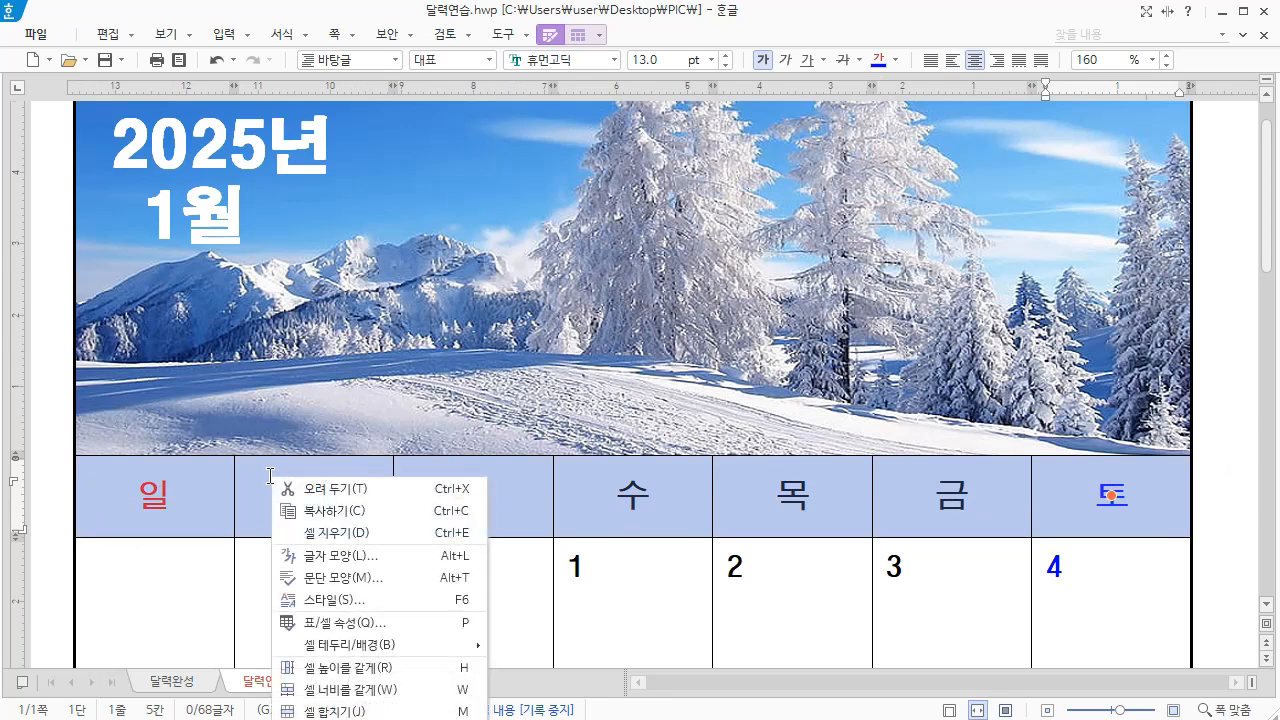
pyautogui.moveTo(372, 650)
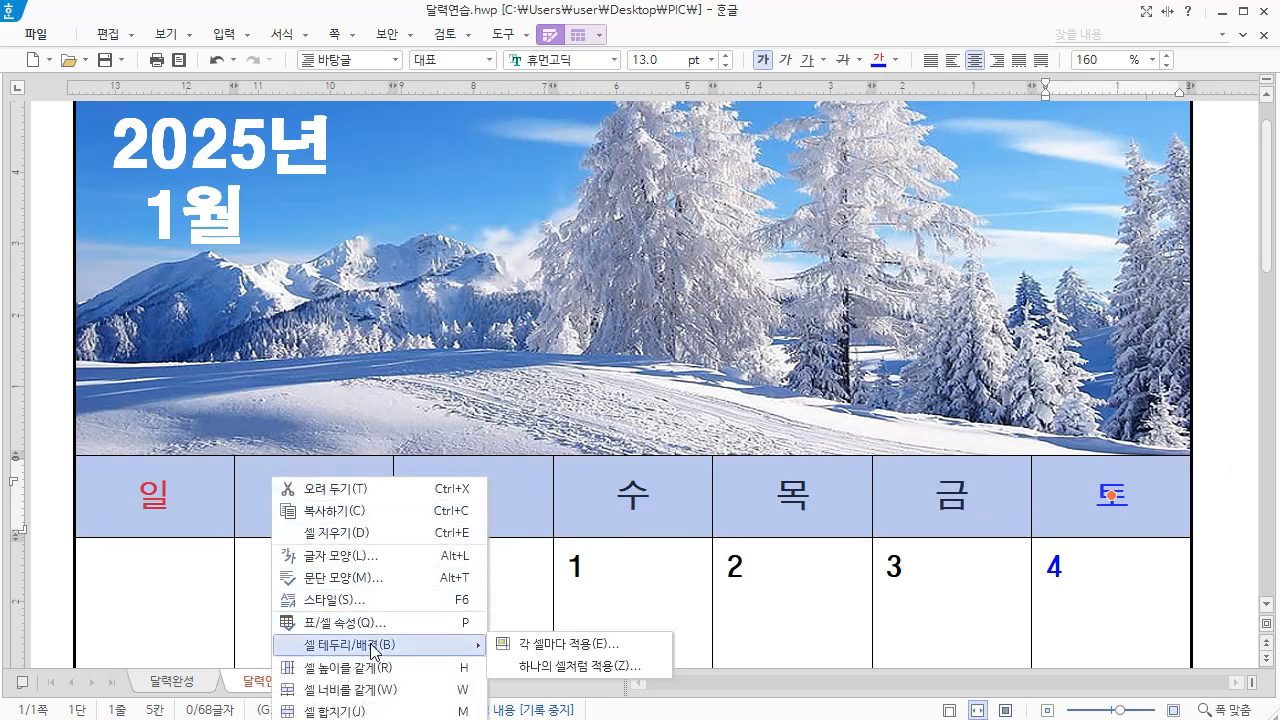
pyautogui.click(562, 648)
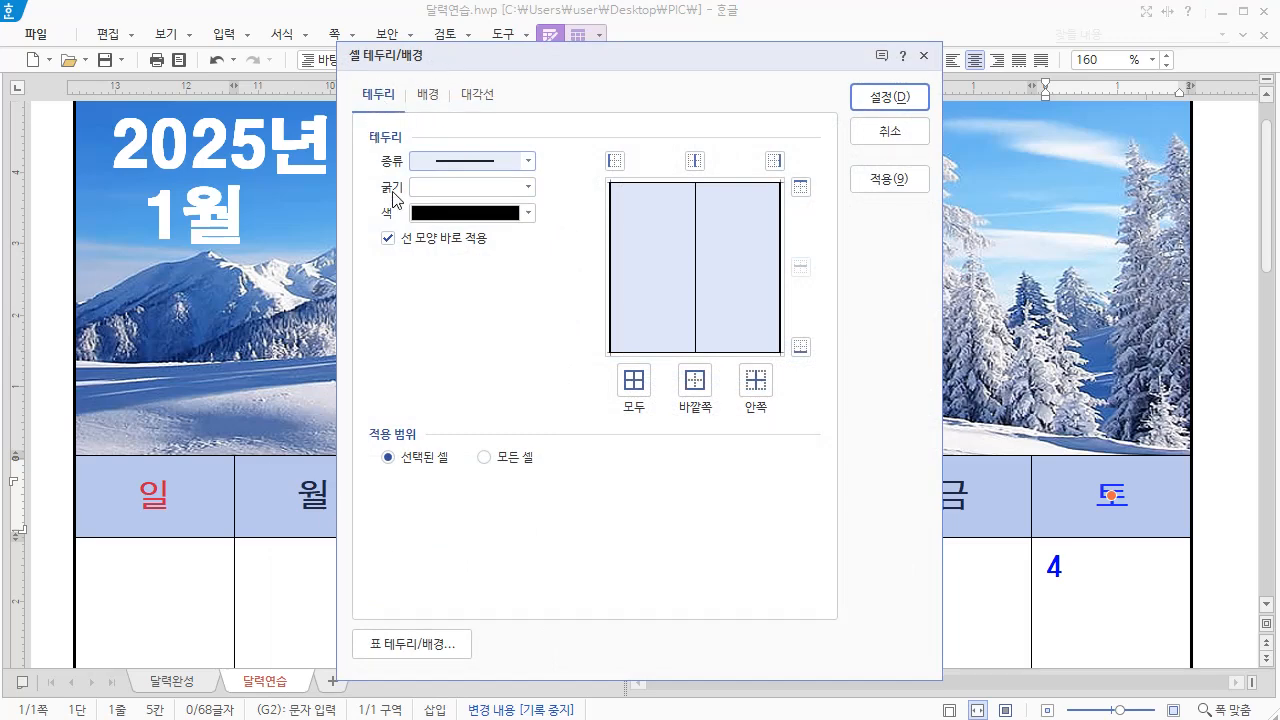
pyautogui.click(530, 187)
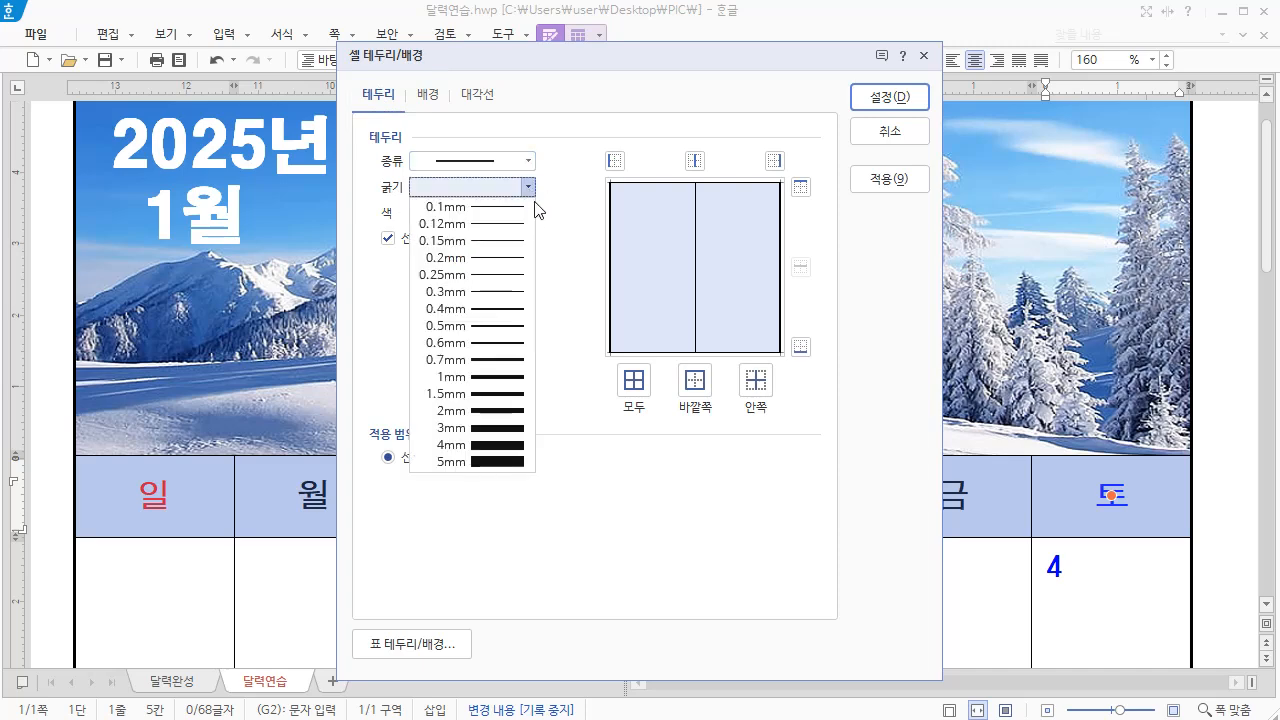
pyautogui.click(494, 319)
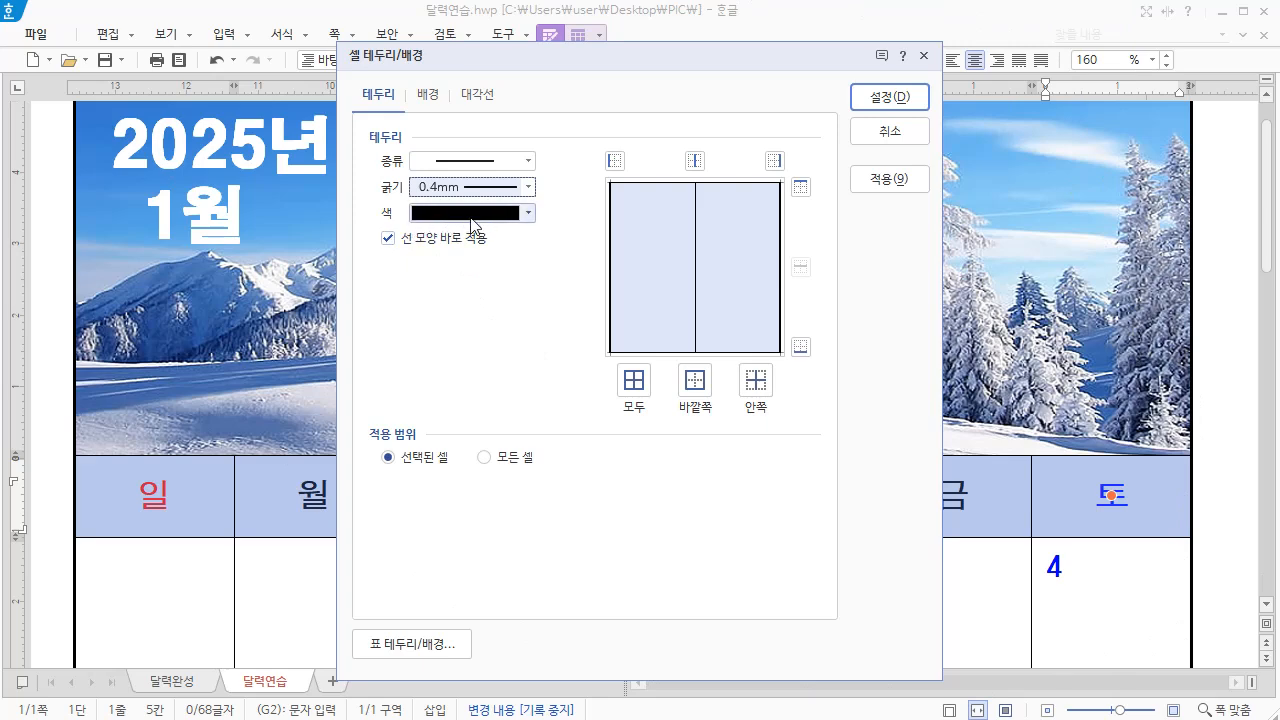
pyautogui.click(697, 385)
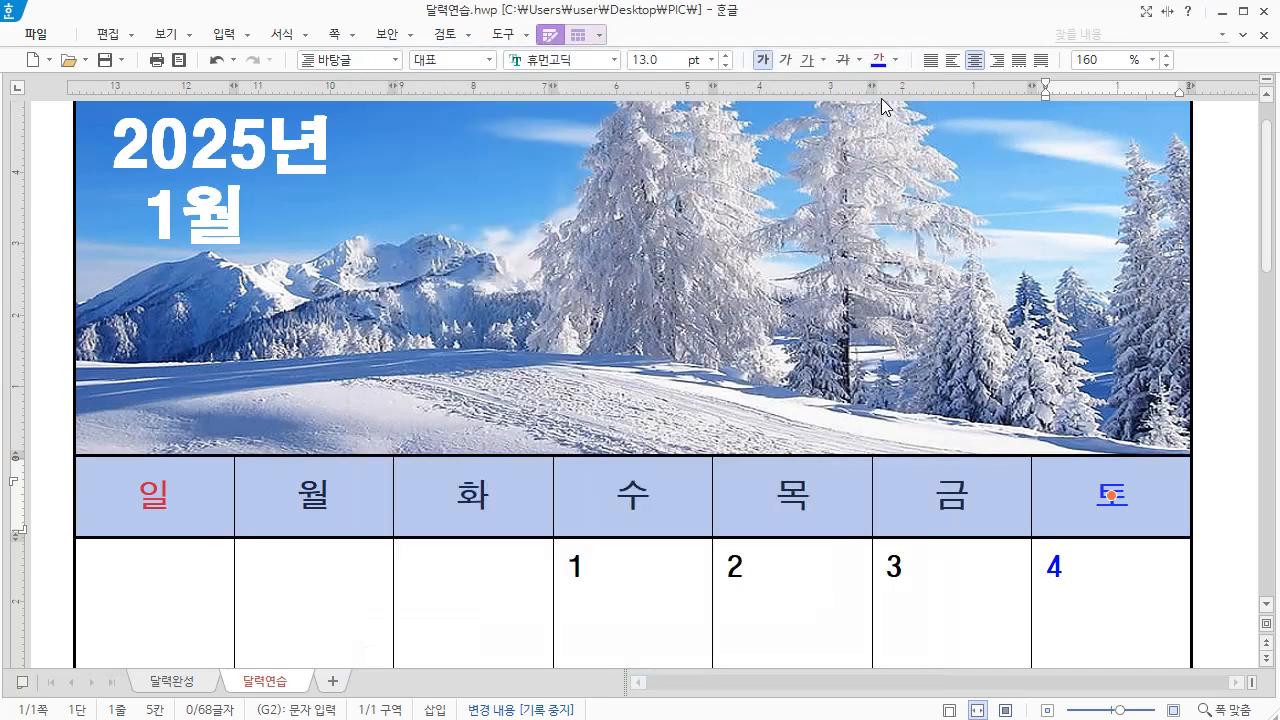
pyautogui.click(886, 100)
pyautogui.scroll(-3, 676, 246)
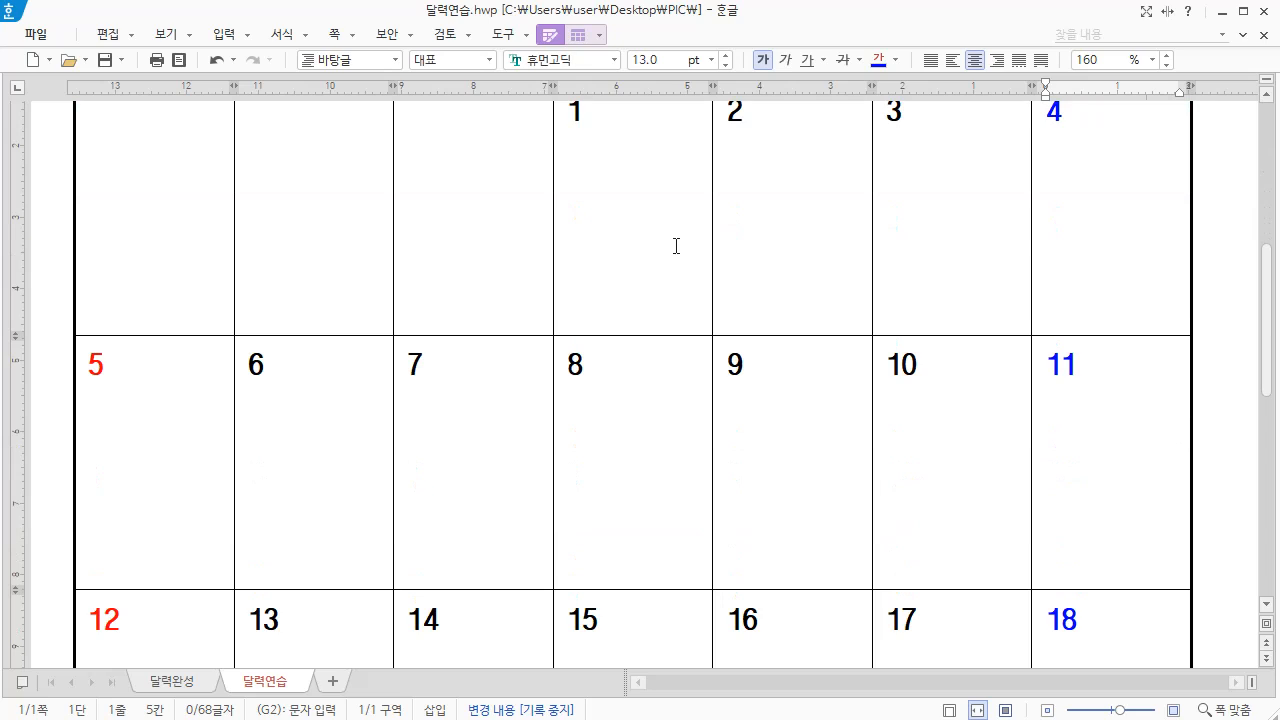